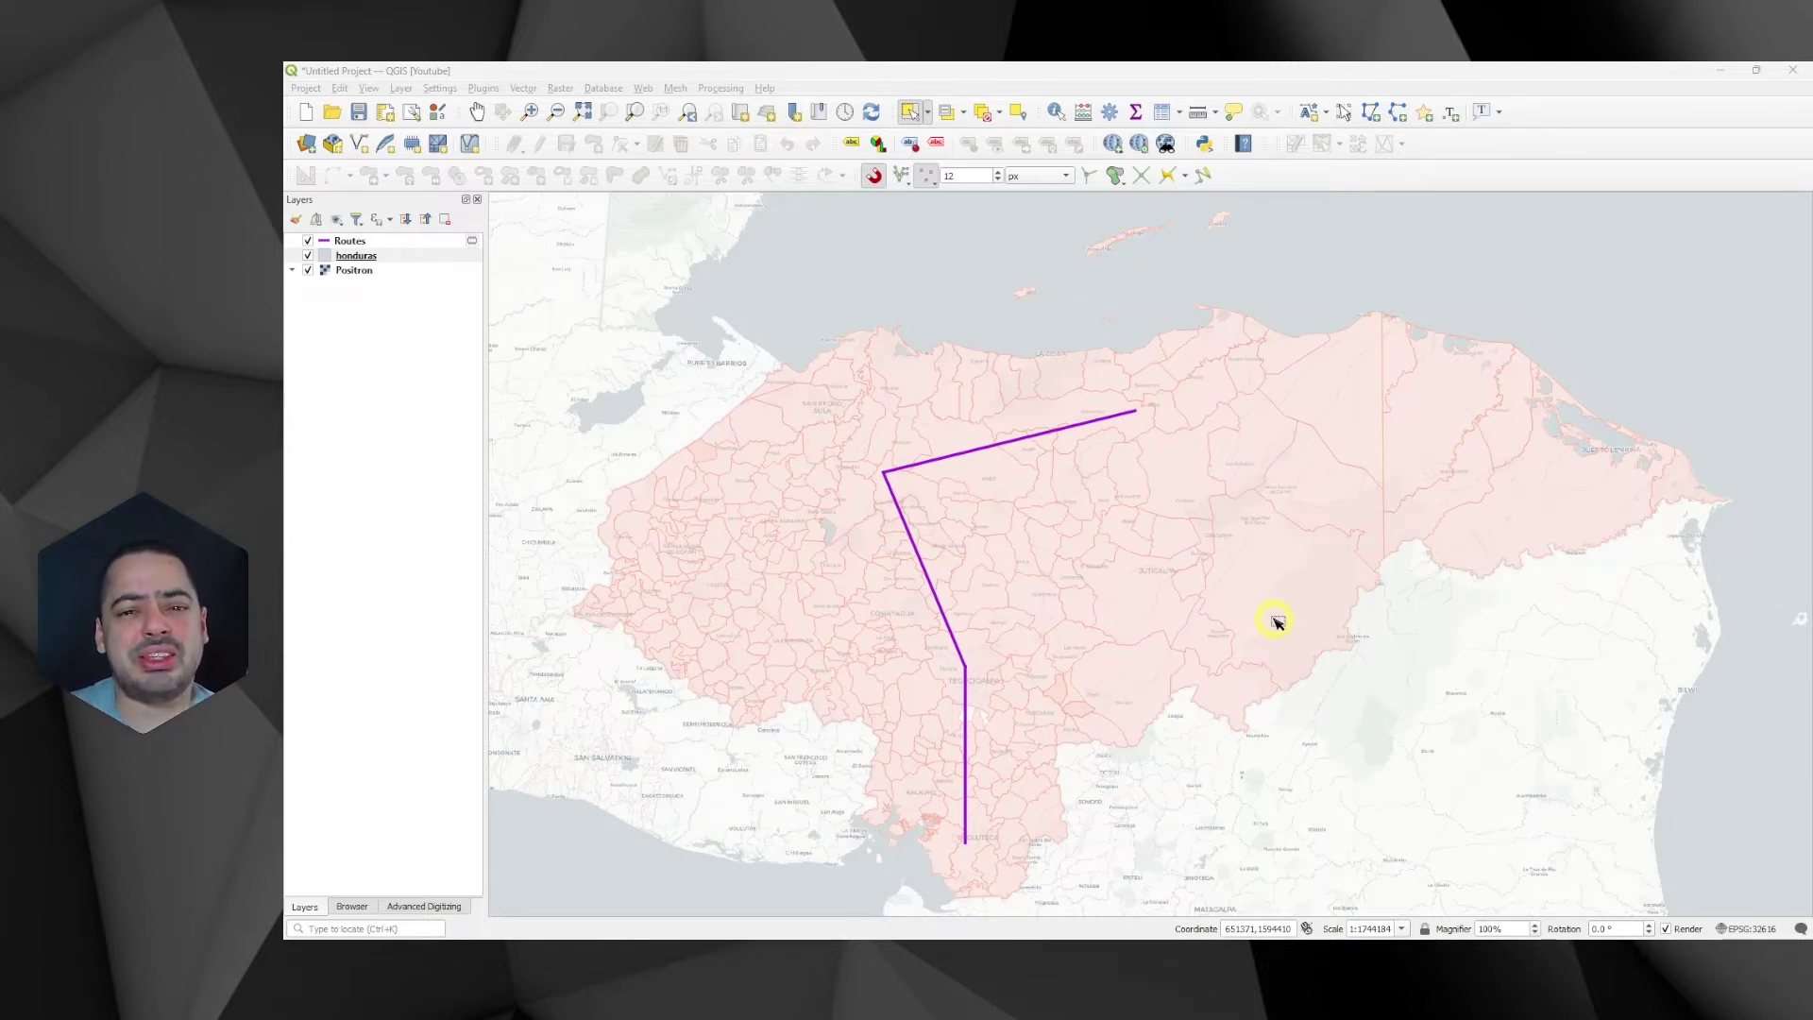
Open Project Properties and browse the measurement ellipsoid list without changing it.
{"action": "left_click", "coordinate": [308, 89]}
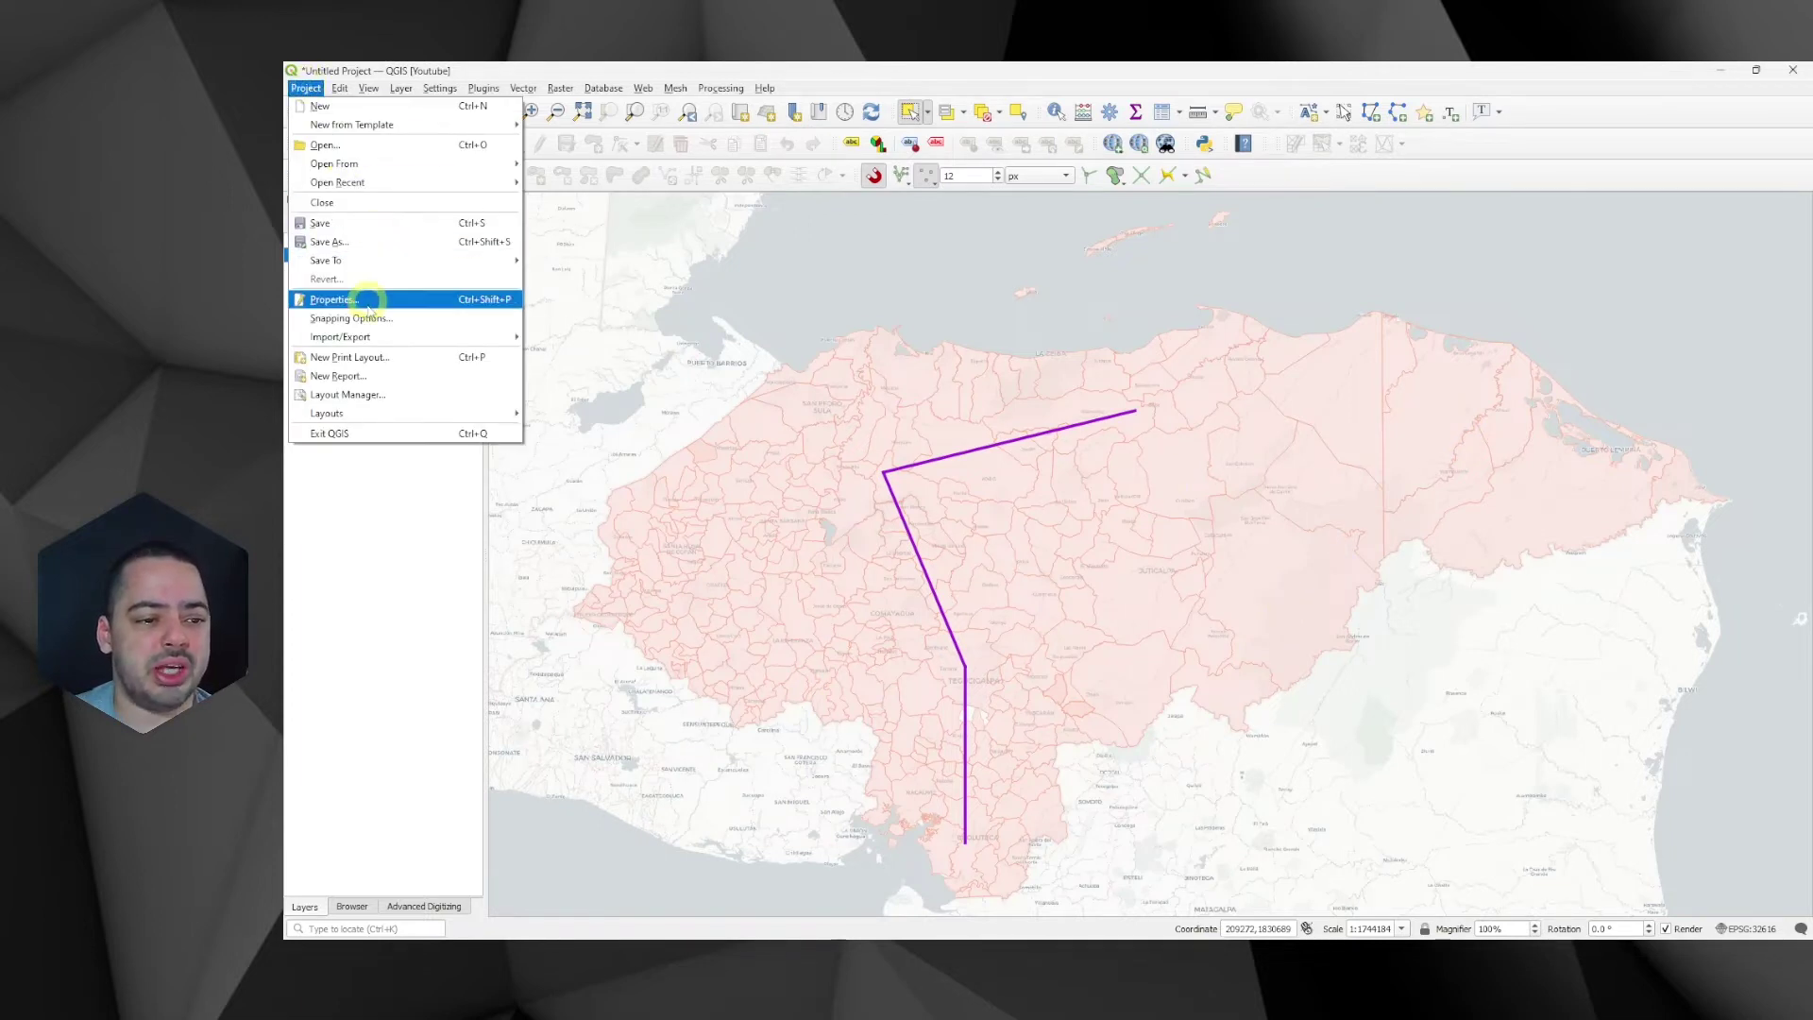
{"action": "left_click", "coordinate": [332, 299]}
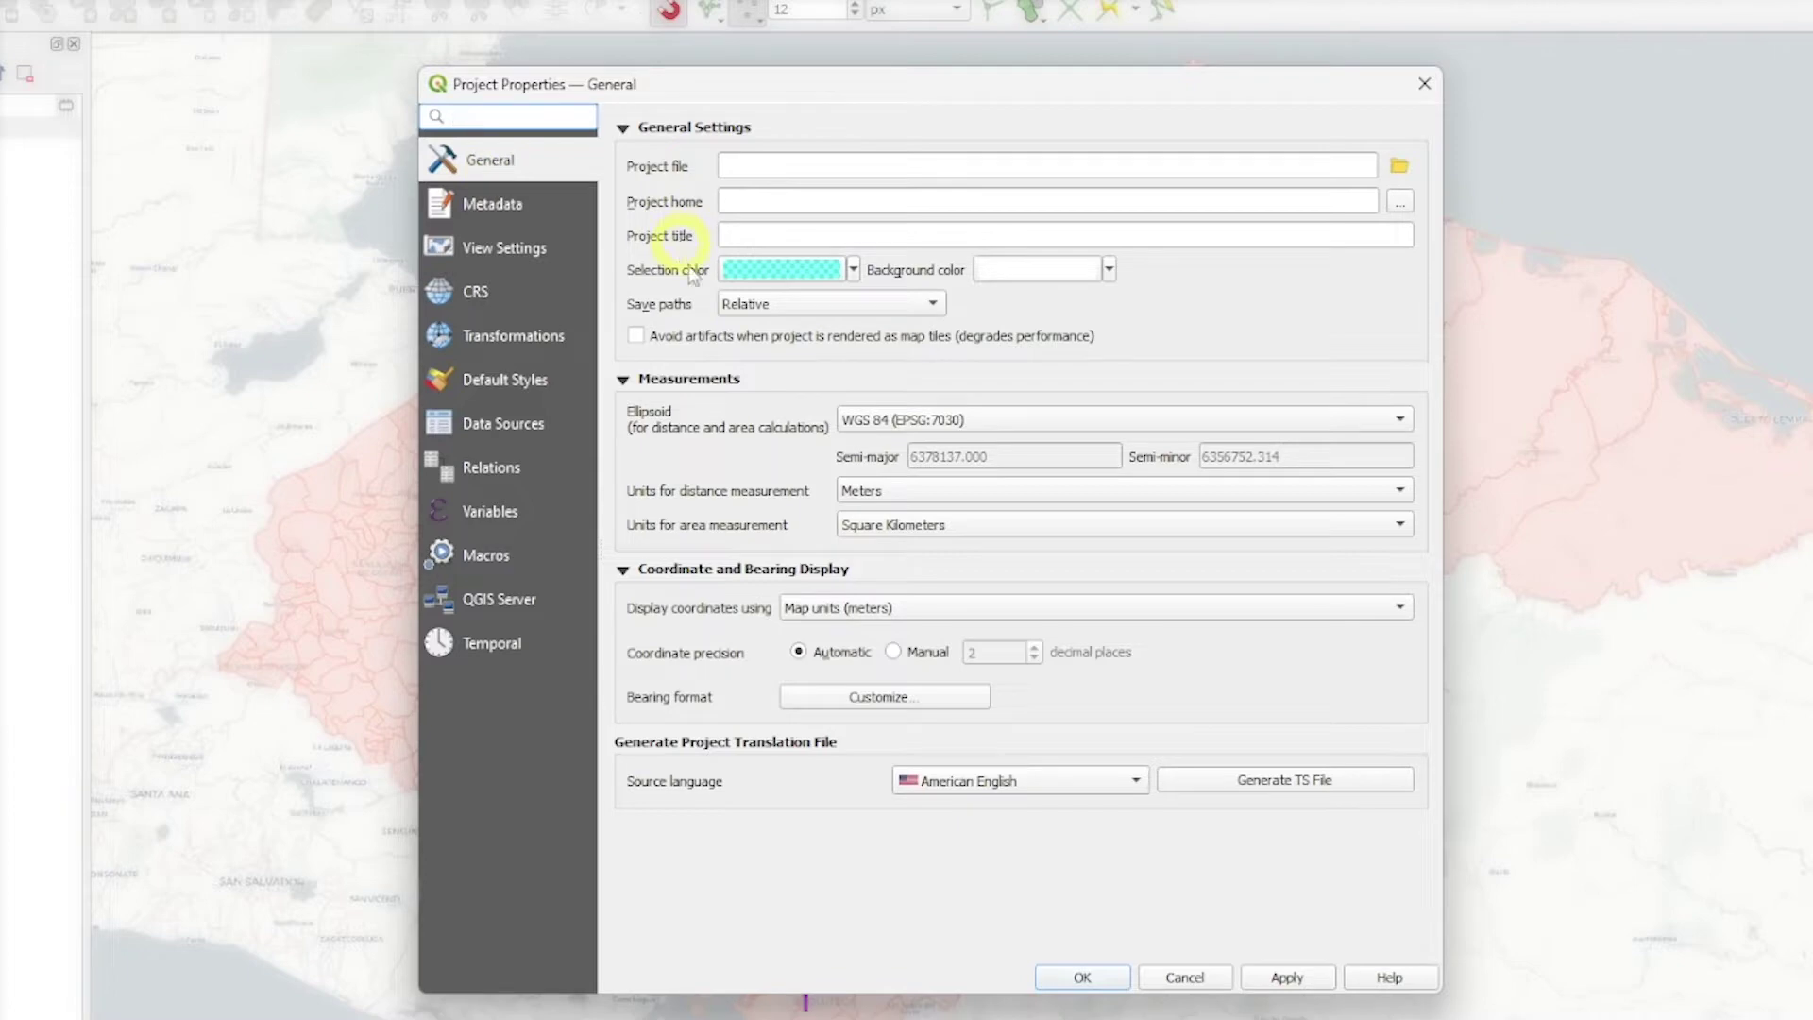
{"action": "left_click", "coordinate": [895, 422]}
{"action": "scroll", "coordinate": [1133, 406], "scroll_direction": "up", "scroll_amount": 15}
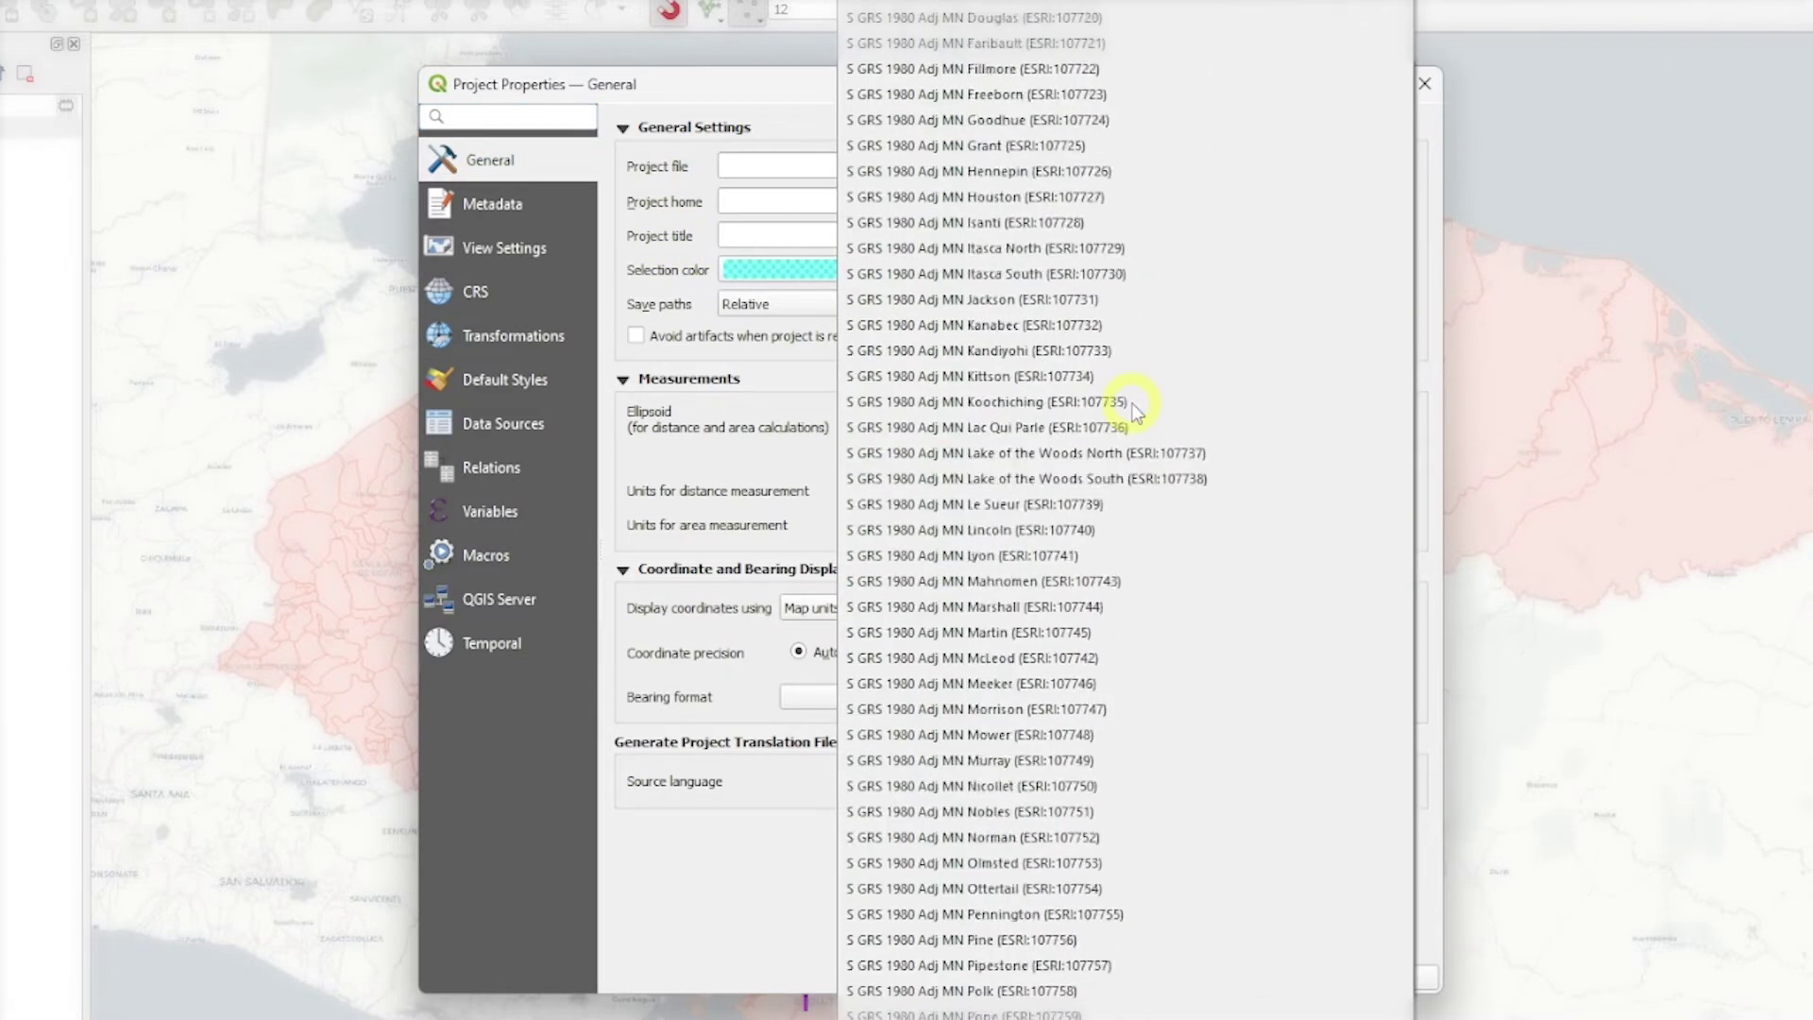
{"action": "scroll", "coordinate": [1135, 408], "scroll_direction": "up", "scroll_amount": 20}
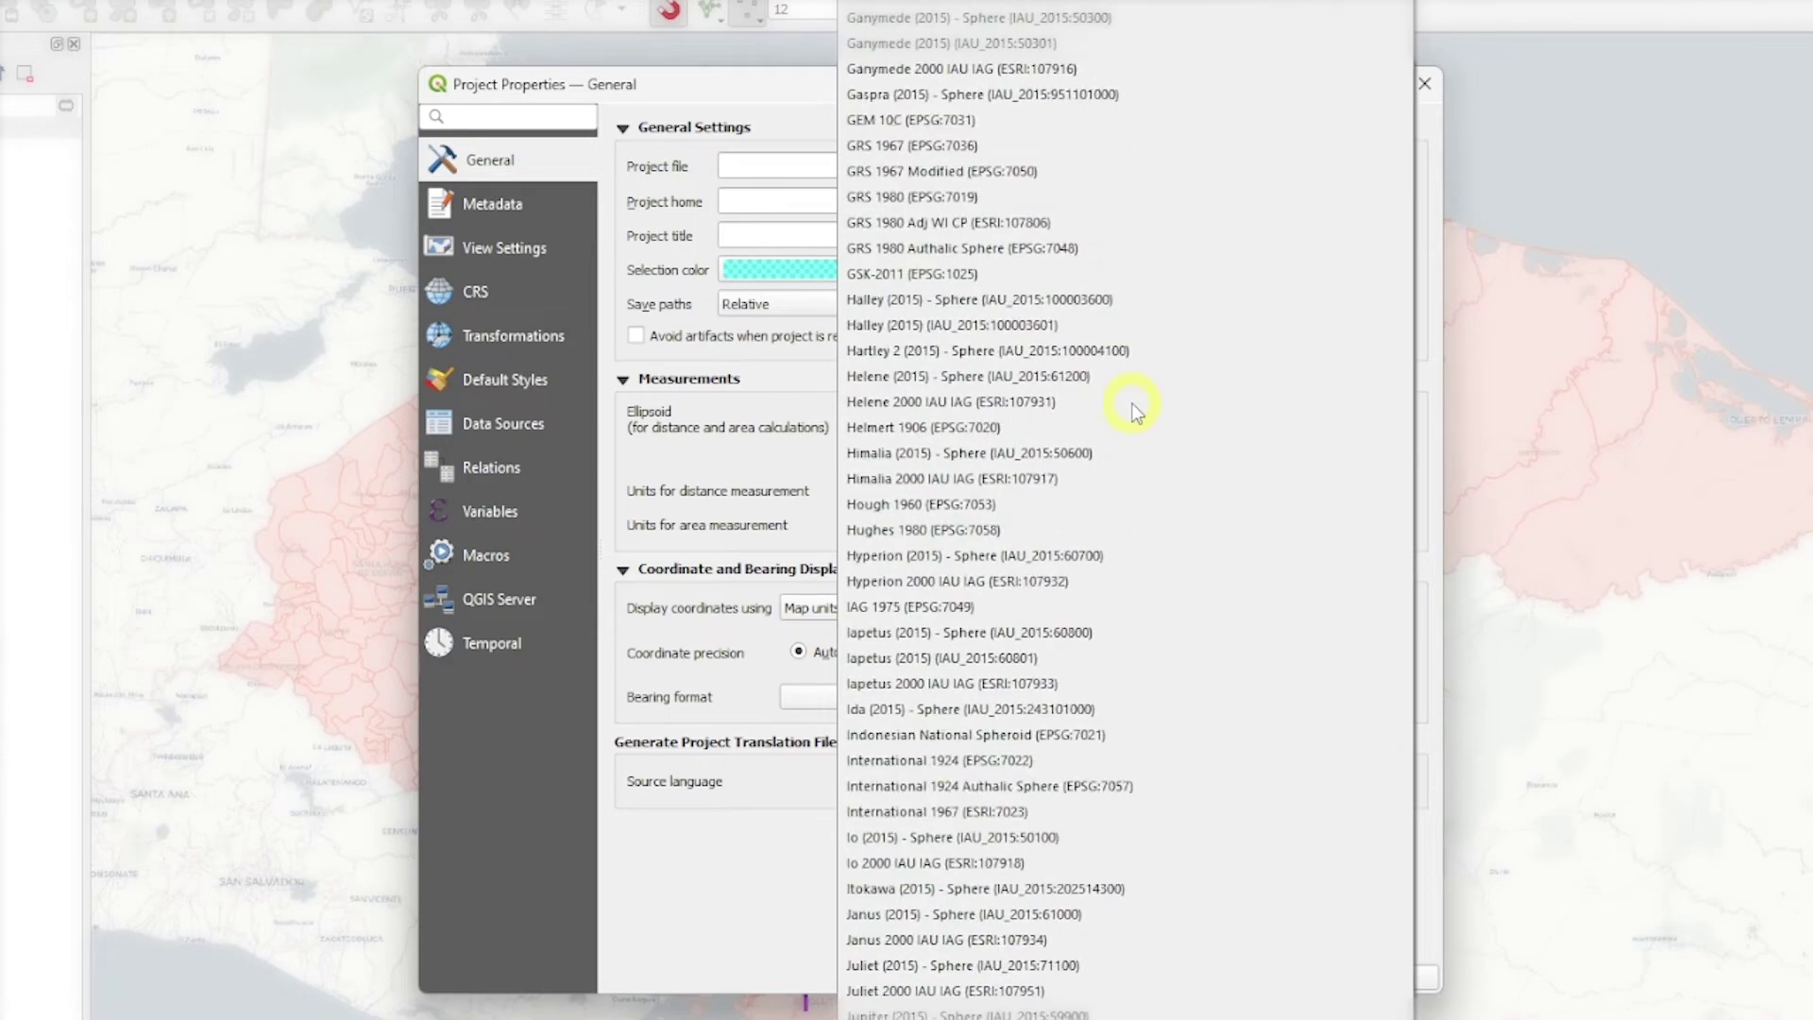
{"action": "scroll", "coordinate": [1133, 408], "scroll_direction": "up", "scroll_amount": 20}
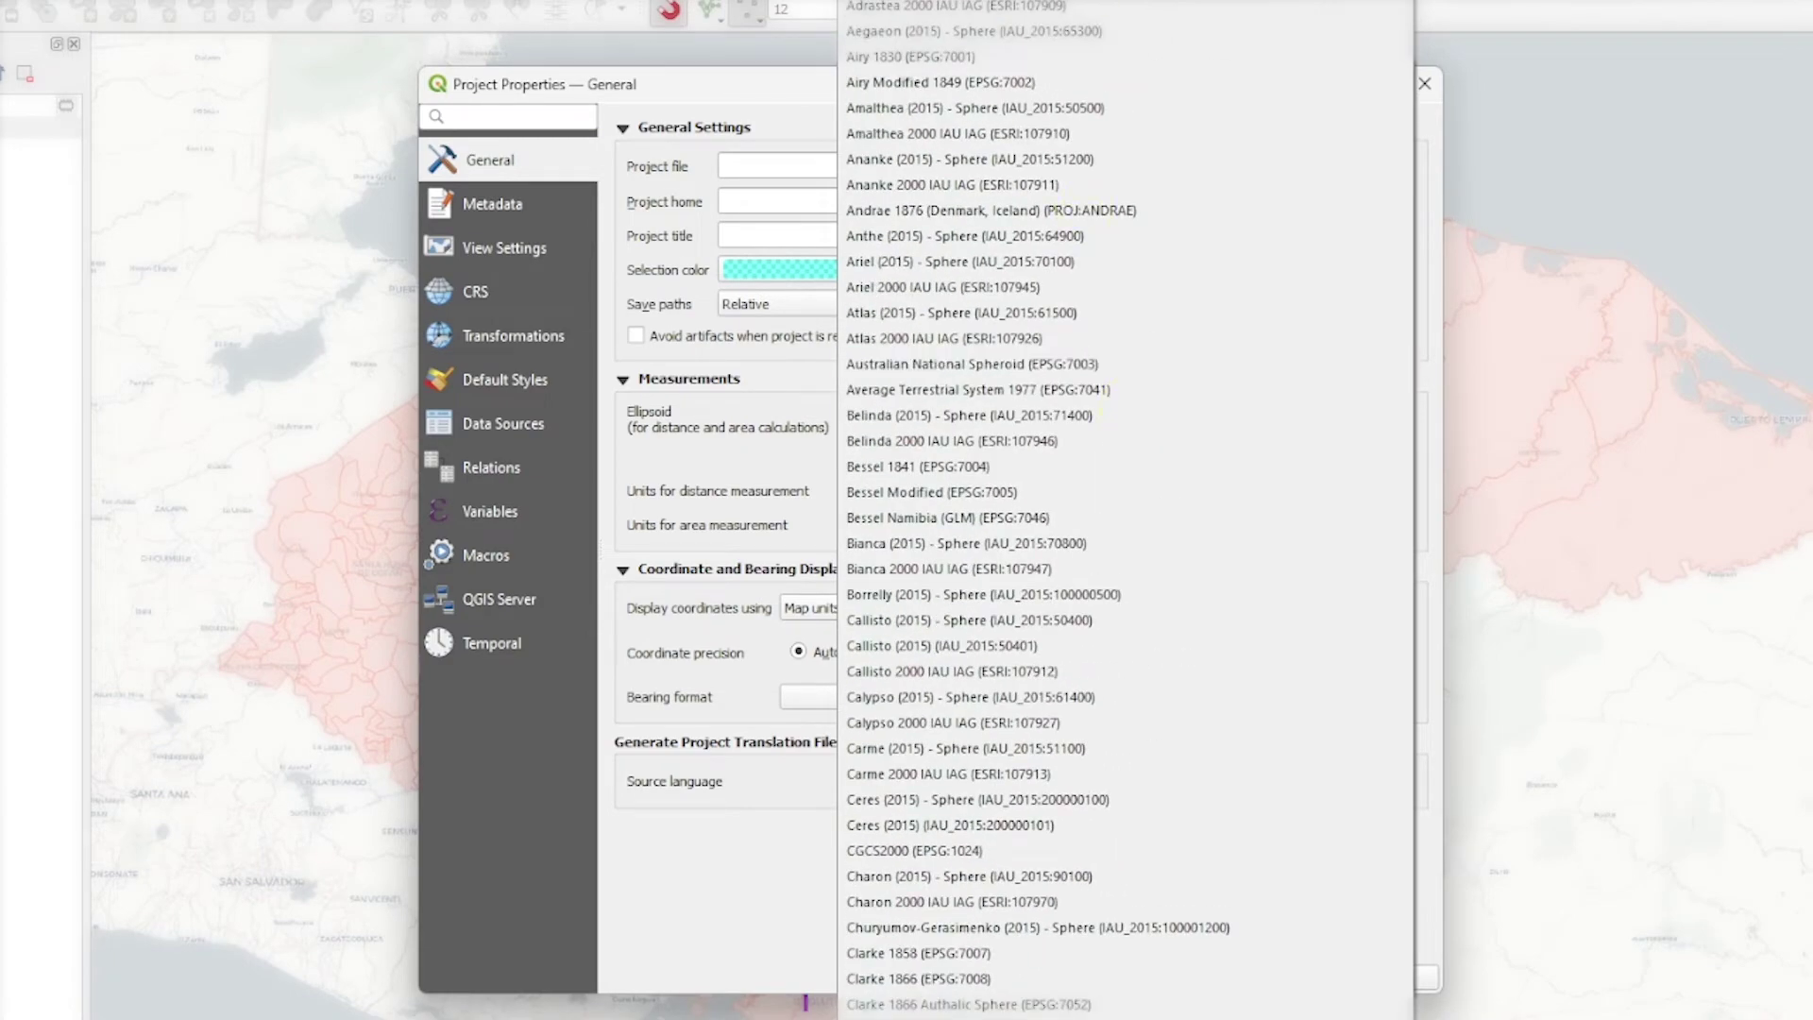
{"action": "key", "text": "Escape"}
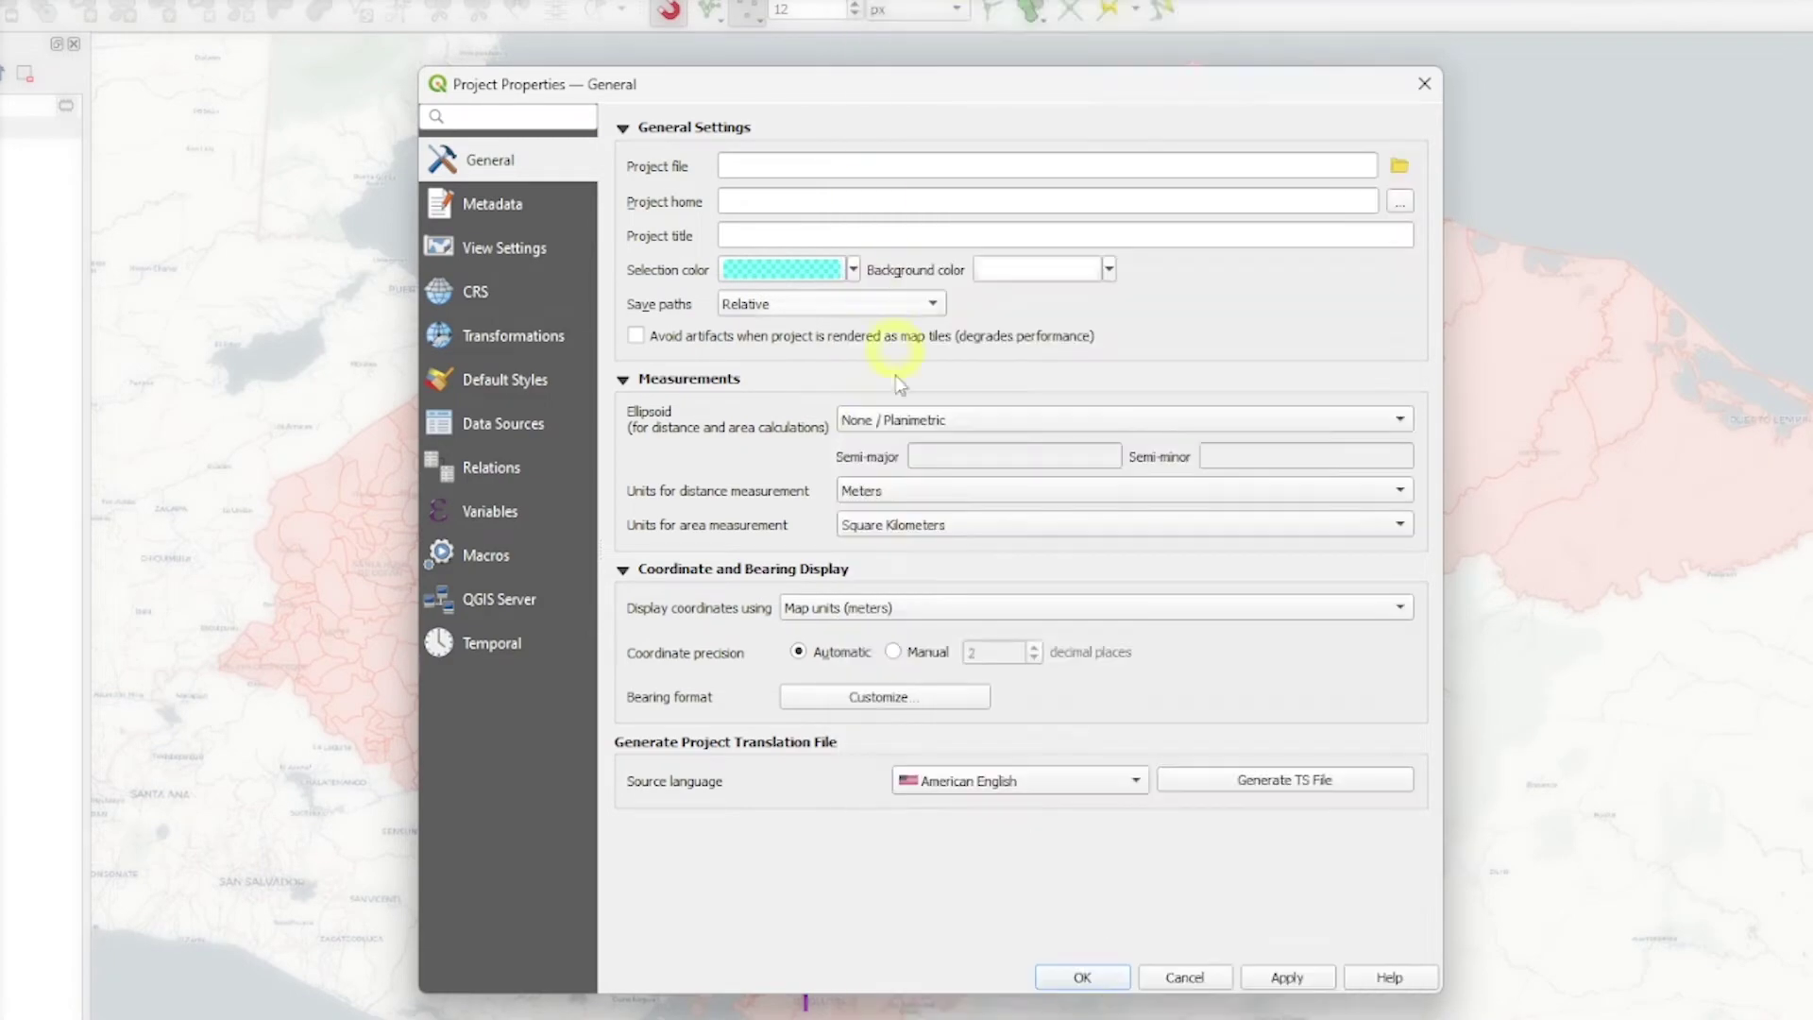
Set the project measurement ellipsoid to WGS 84 (EPSG:7030).
{"action": "left_click", "coordinate": [1016, 420]}
{"action": "scroll", "coordinate": [1086, 661], "scroll_direction": "down", "scroll_amount": 12}
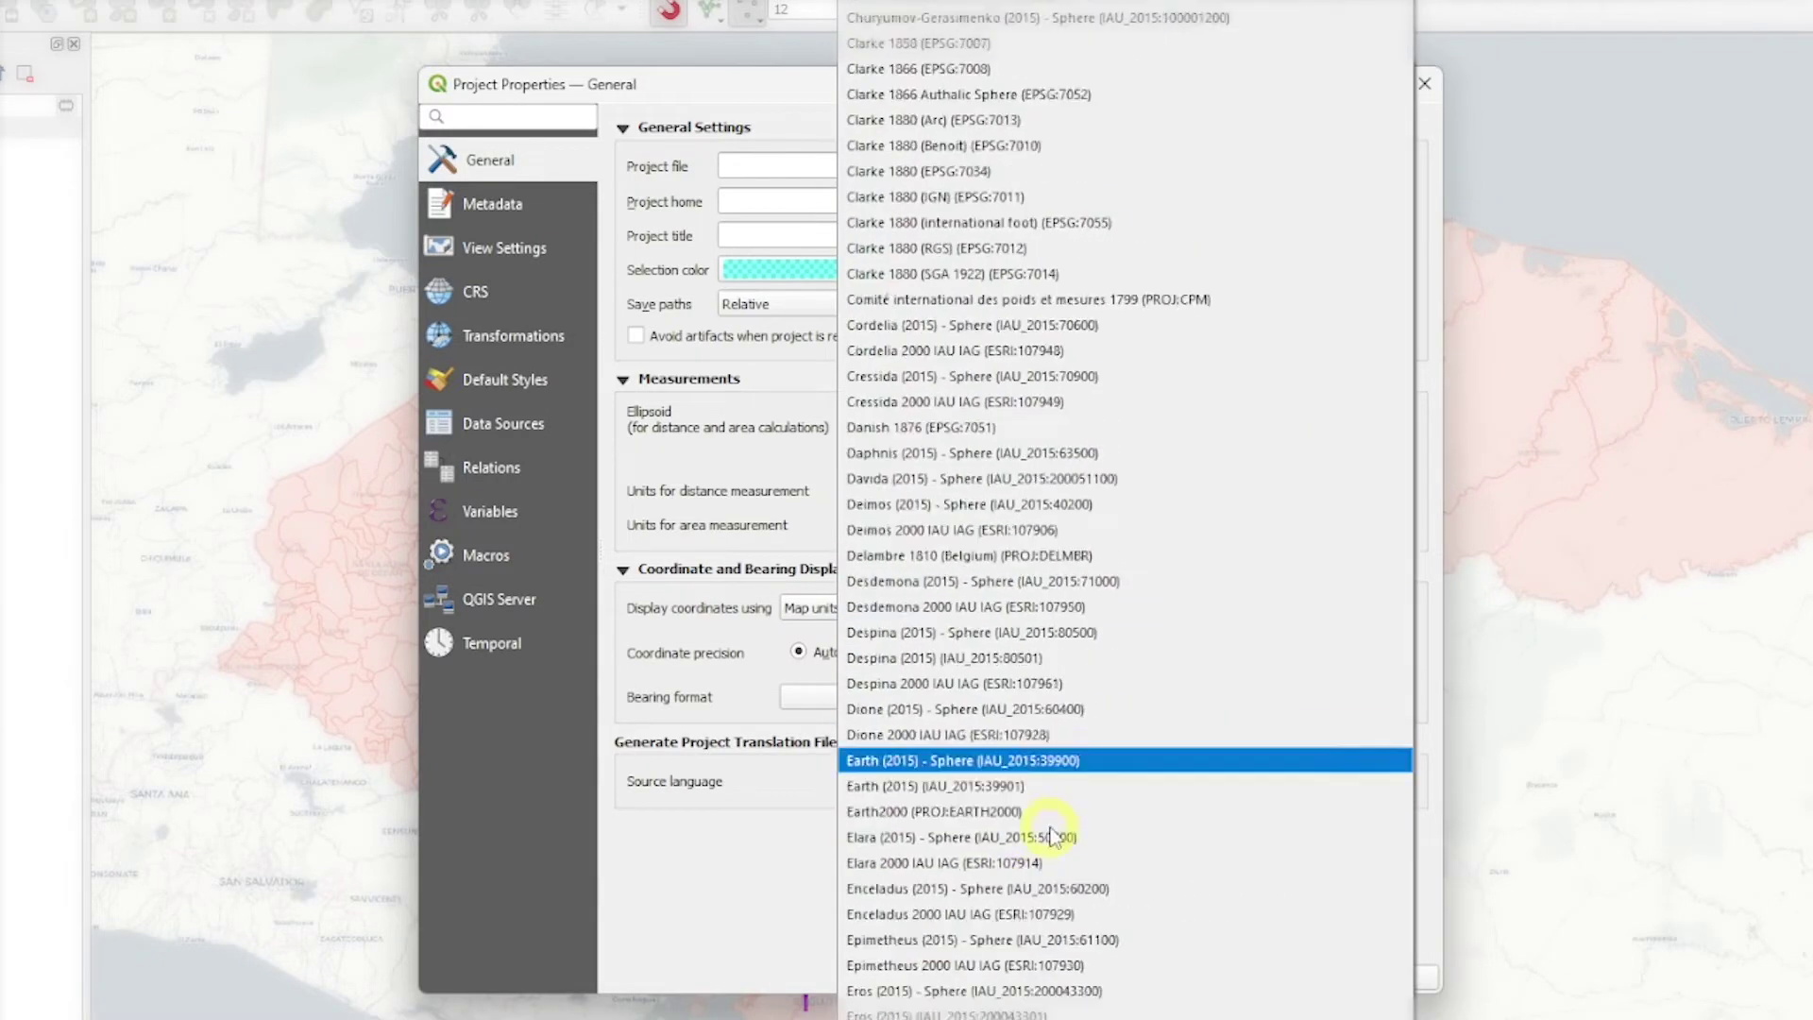
{"action": "scroll", "coordinate": [1051, 841], "scroll_direction": "down", "scroll_amount": 20}
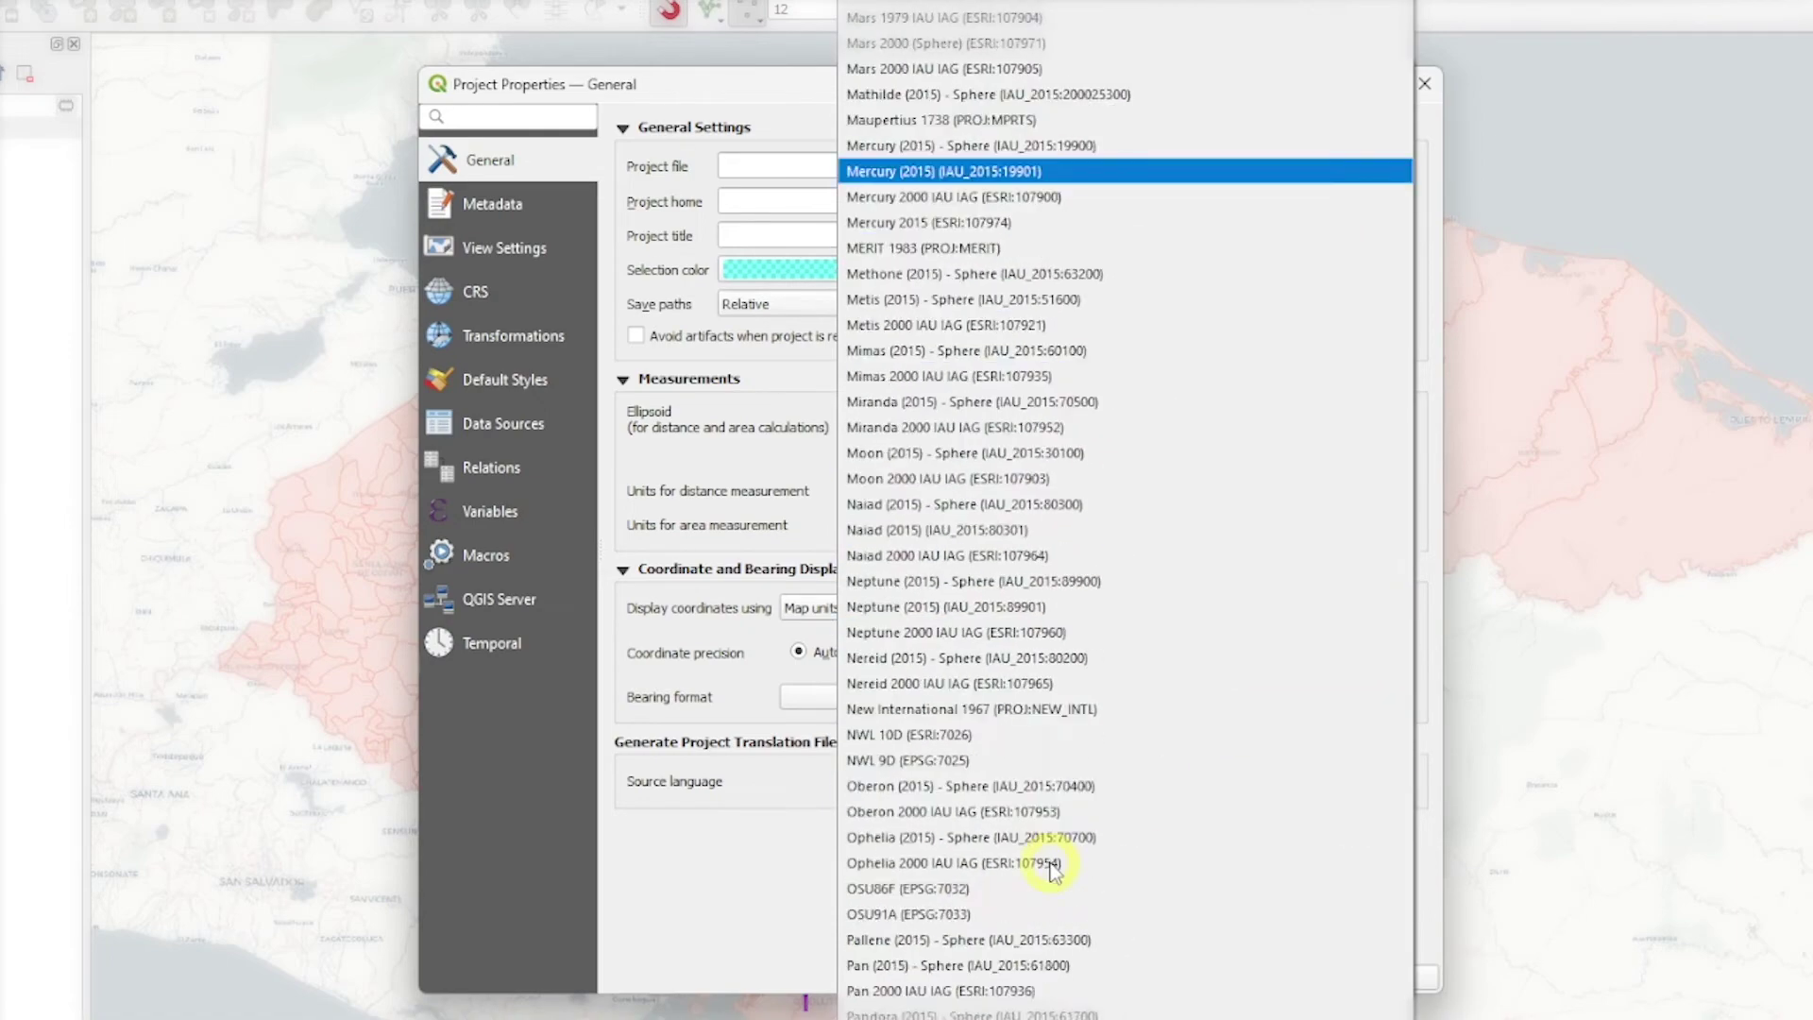
{"action": "scroll", "coordinate": [1053, 871], "scroll_direction": "down", "scroll_amount": 20}
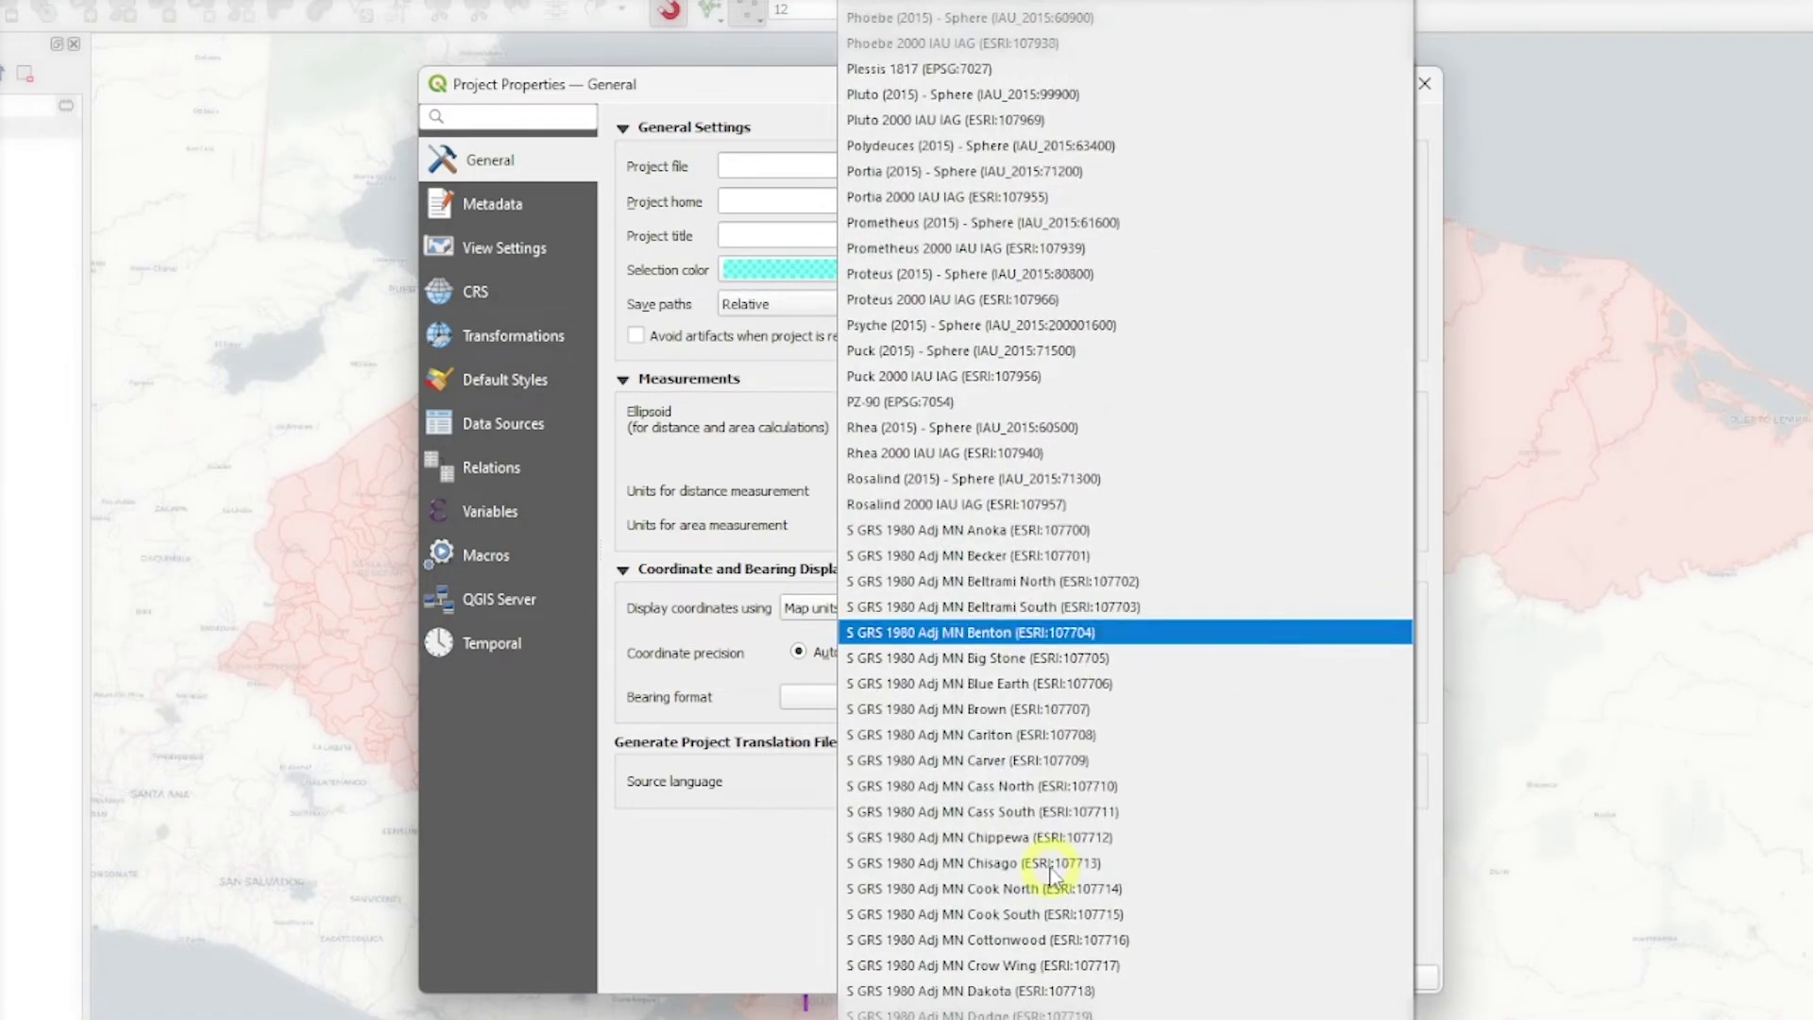
{"action": "scroll", "coordinate": [1051, 881], "scroll_direction": "down", "scroll_amount": 20}
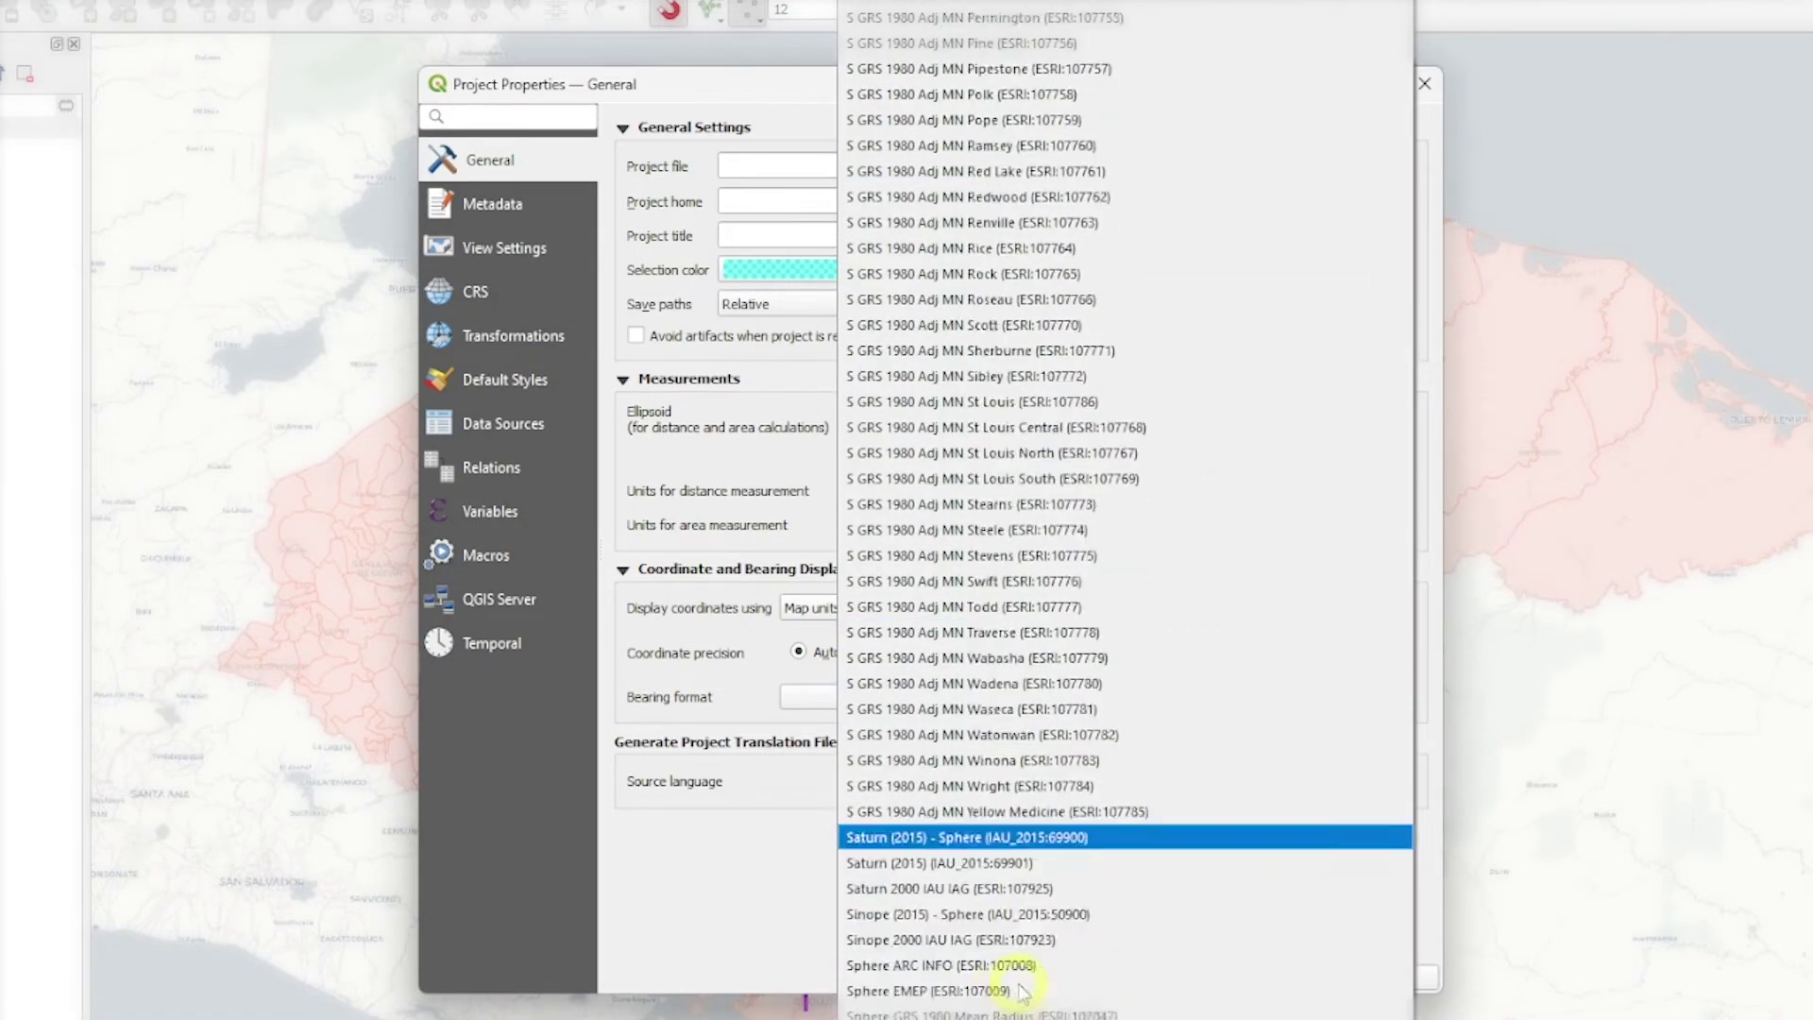
{"action": "scroll", "coordinate": [1020, 992], "scroll_direction": "down", "scroll_amount": 9}
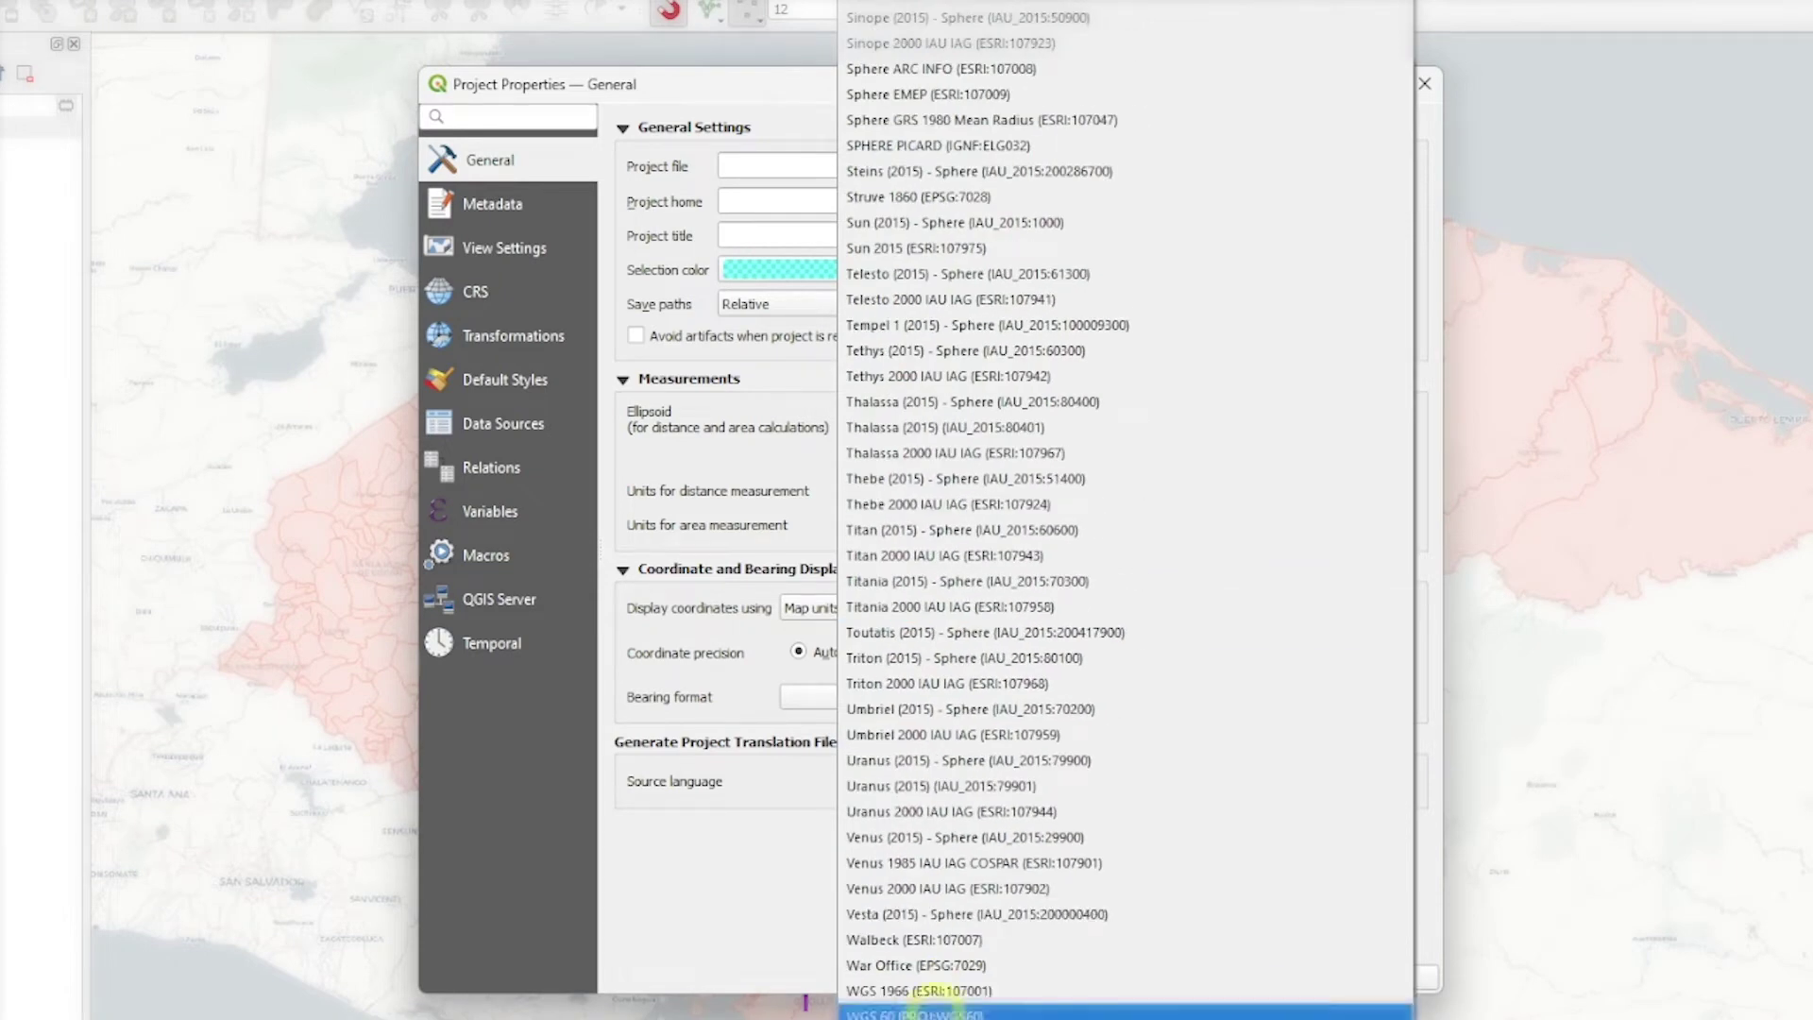
{"action": "left_click", "coordinate": [921, 992]}
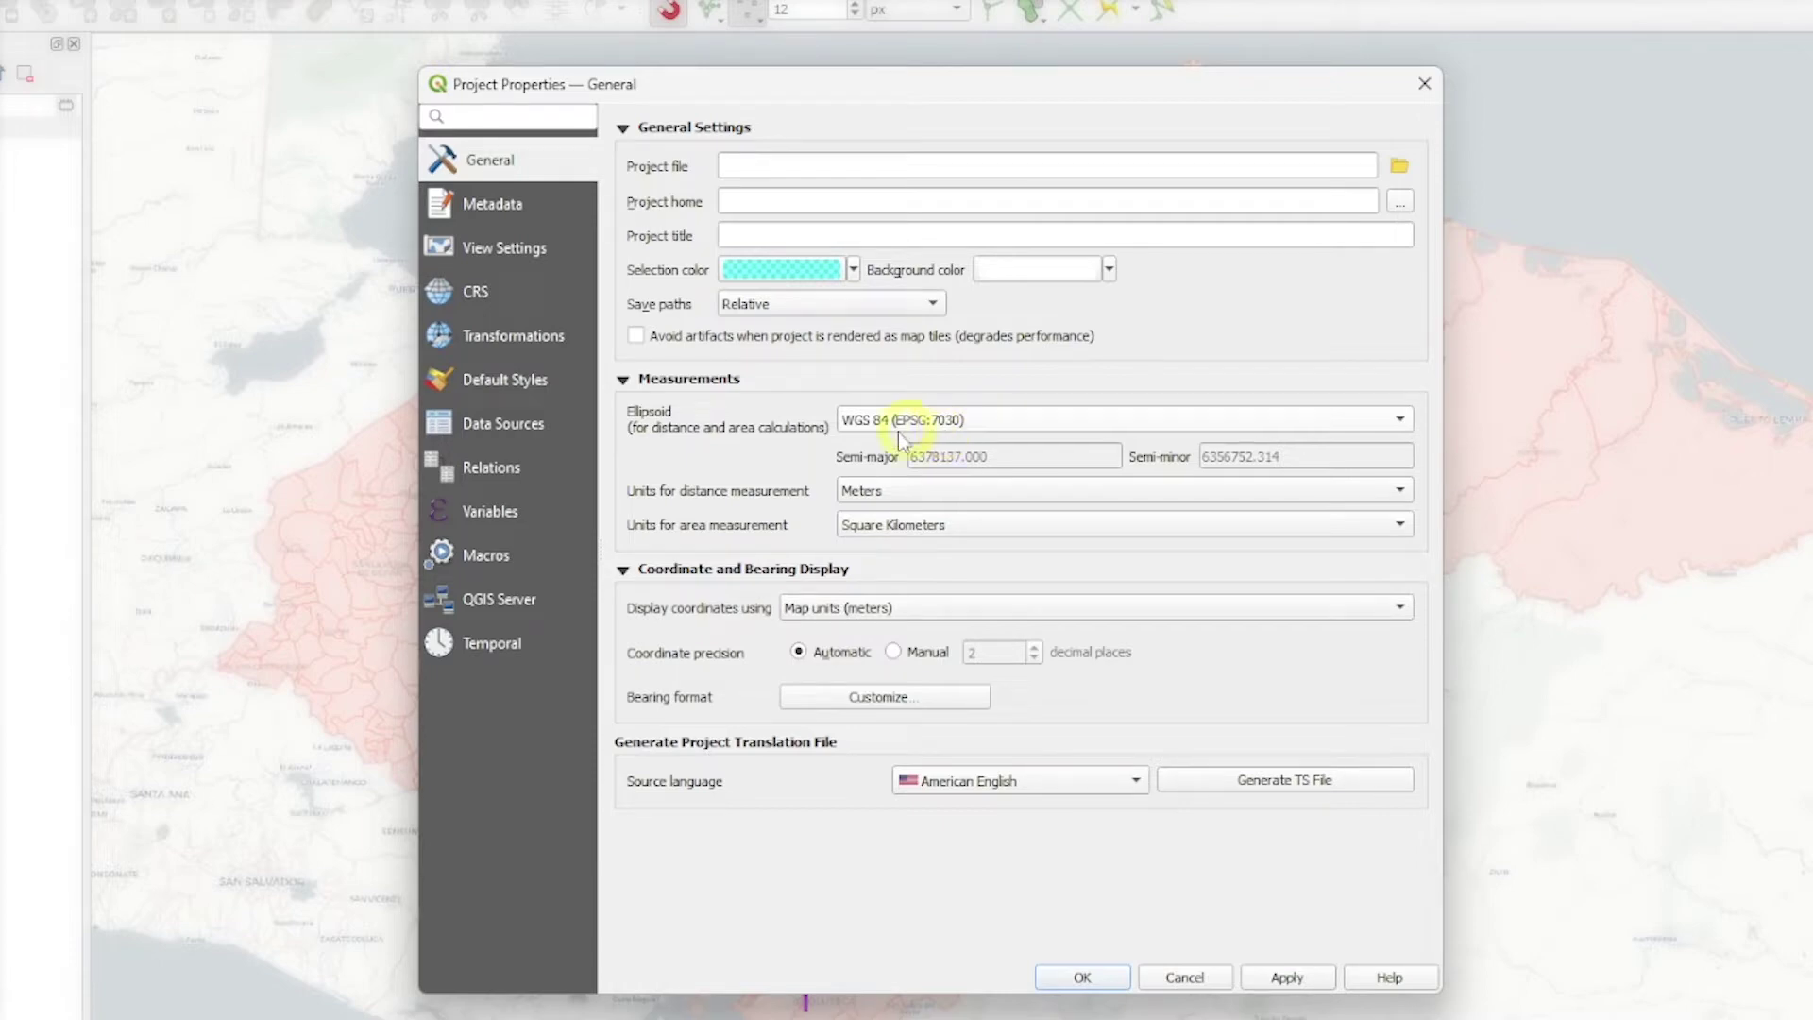
Change the distance measurement units to Kilometers.
{"action": "left_click", "coordinate": [854, 498]}
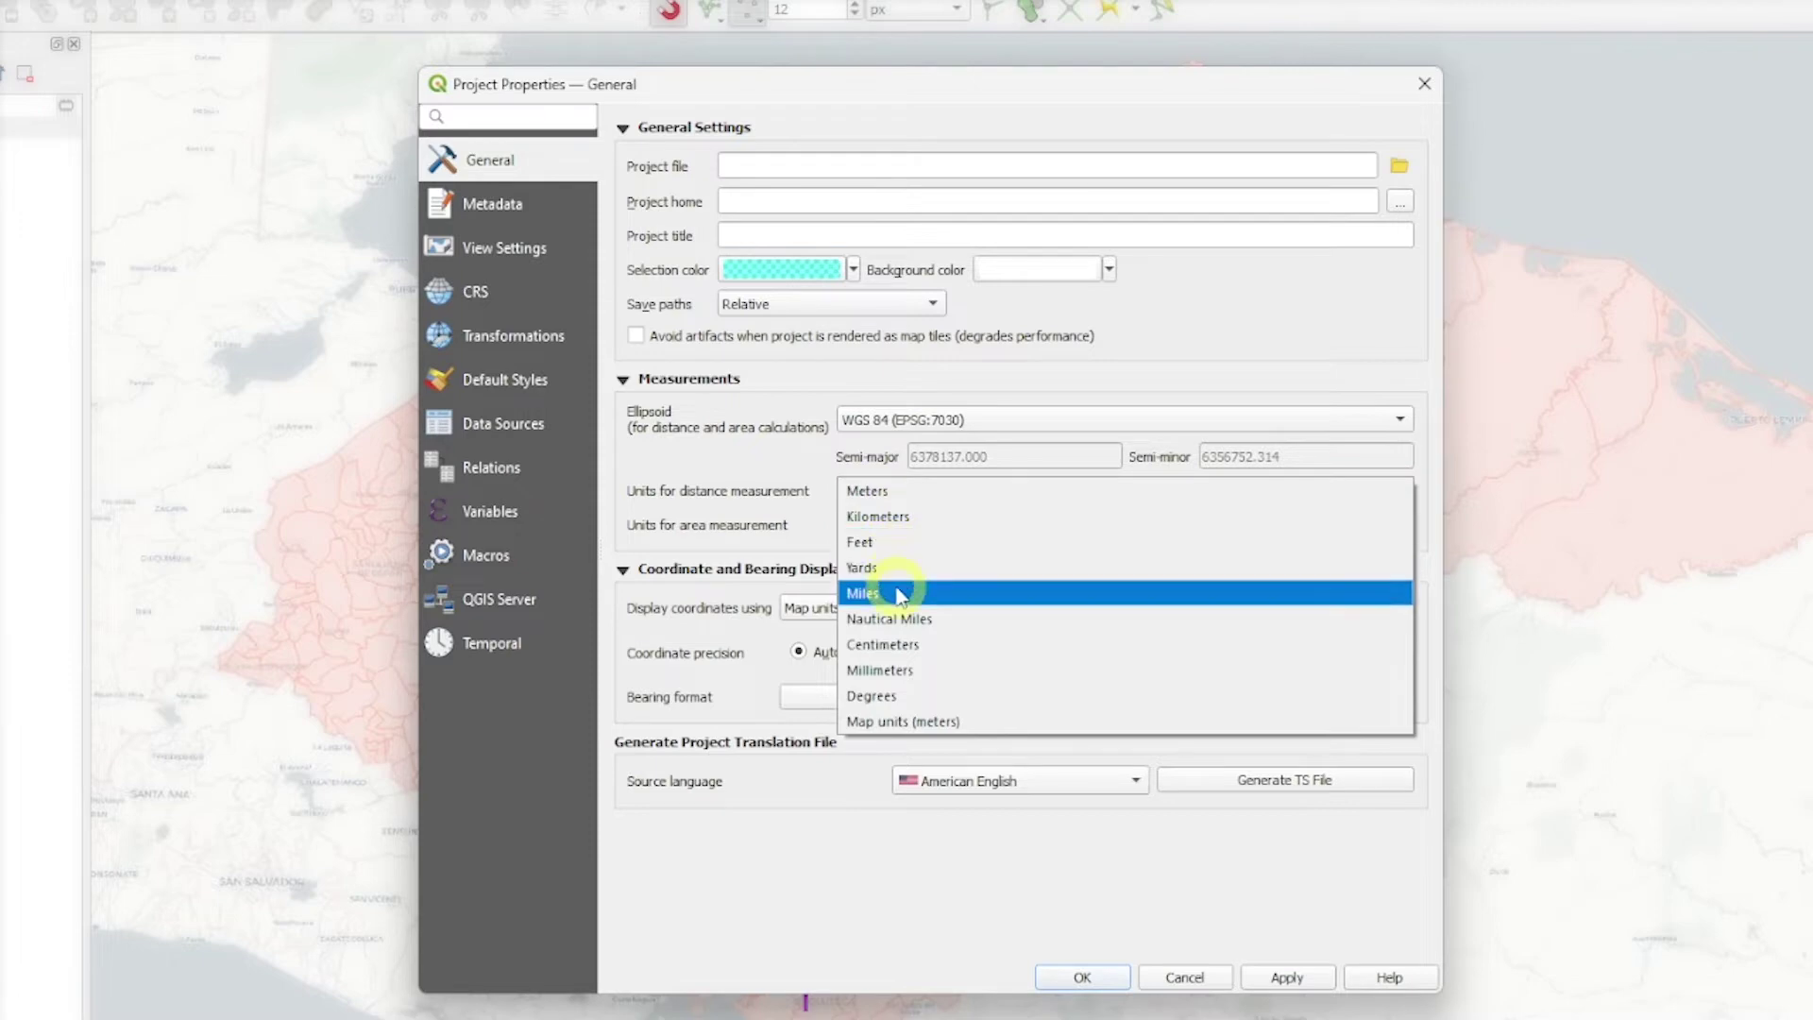
{"action": "left_click", "coordinate": [876, 517]}
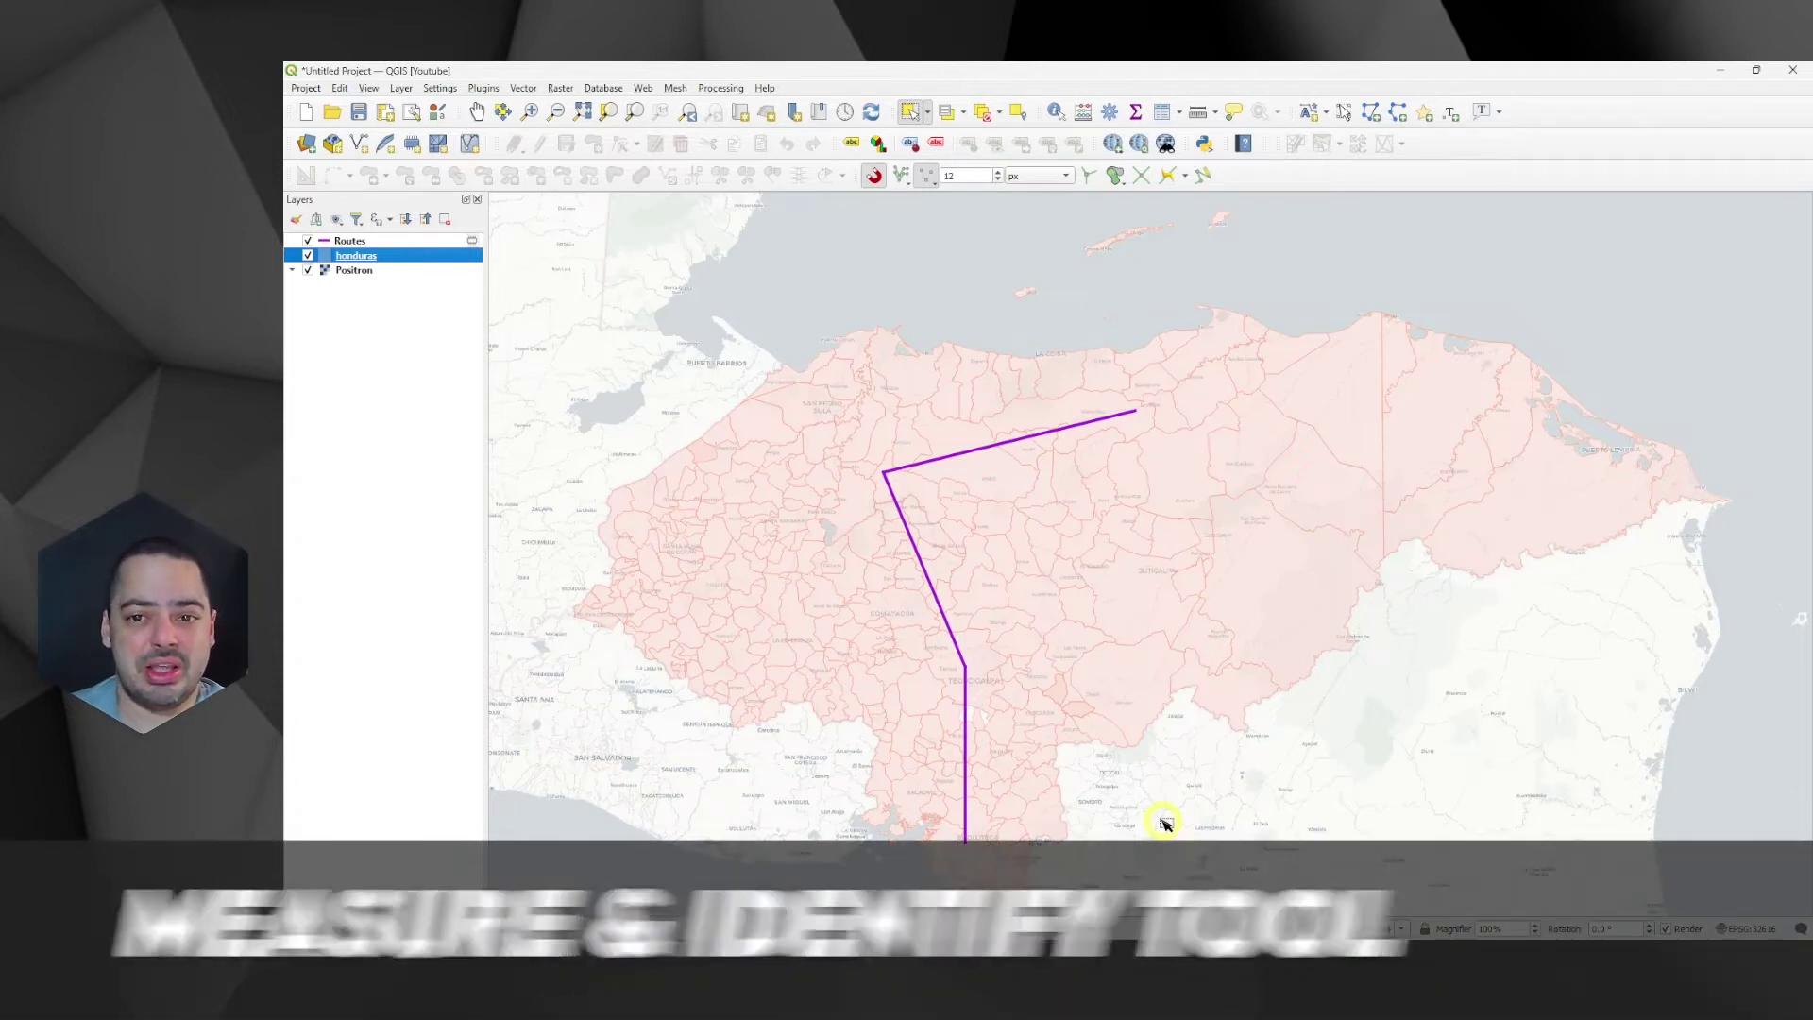
Open the Measure Line tool and compare Ellipsoidal and Cartesian modes, settling on Cartesian.
{"action": "left_click", "coordinate": [1197, 112]}
{"action": "left_click_drag", "start_coordinate": [1171, 320], "coordinate": [967, 232]}
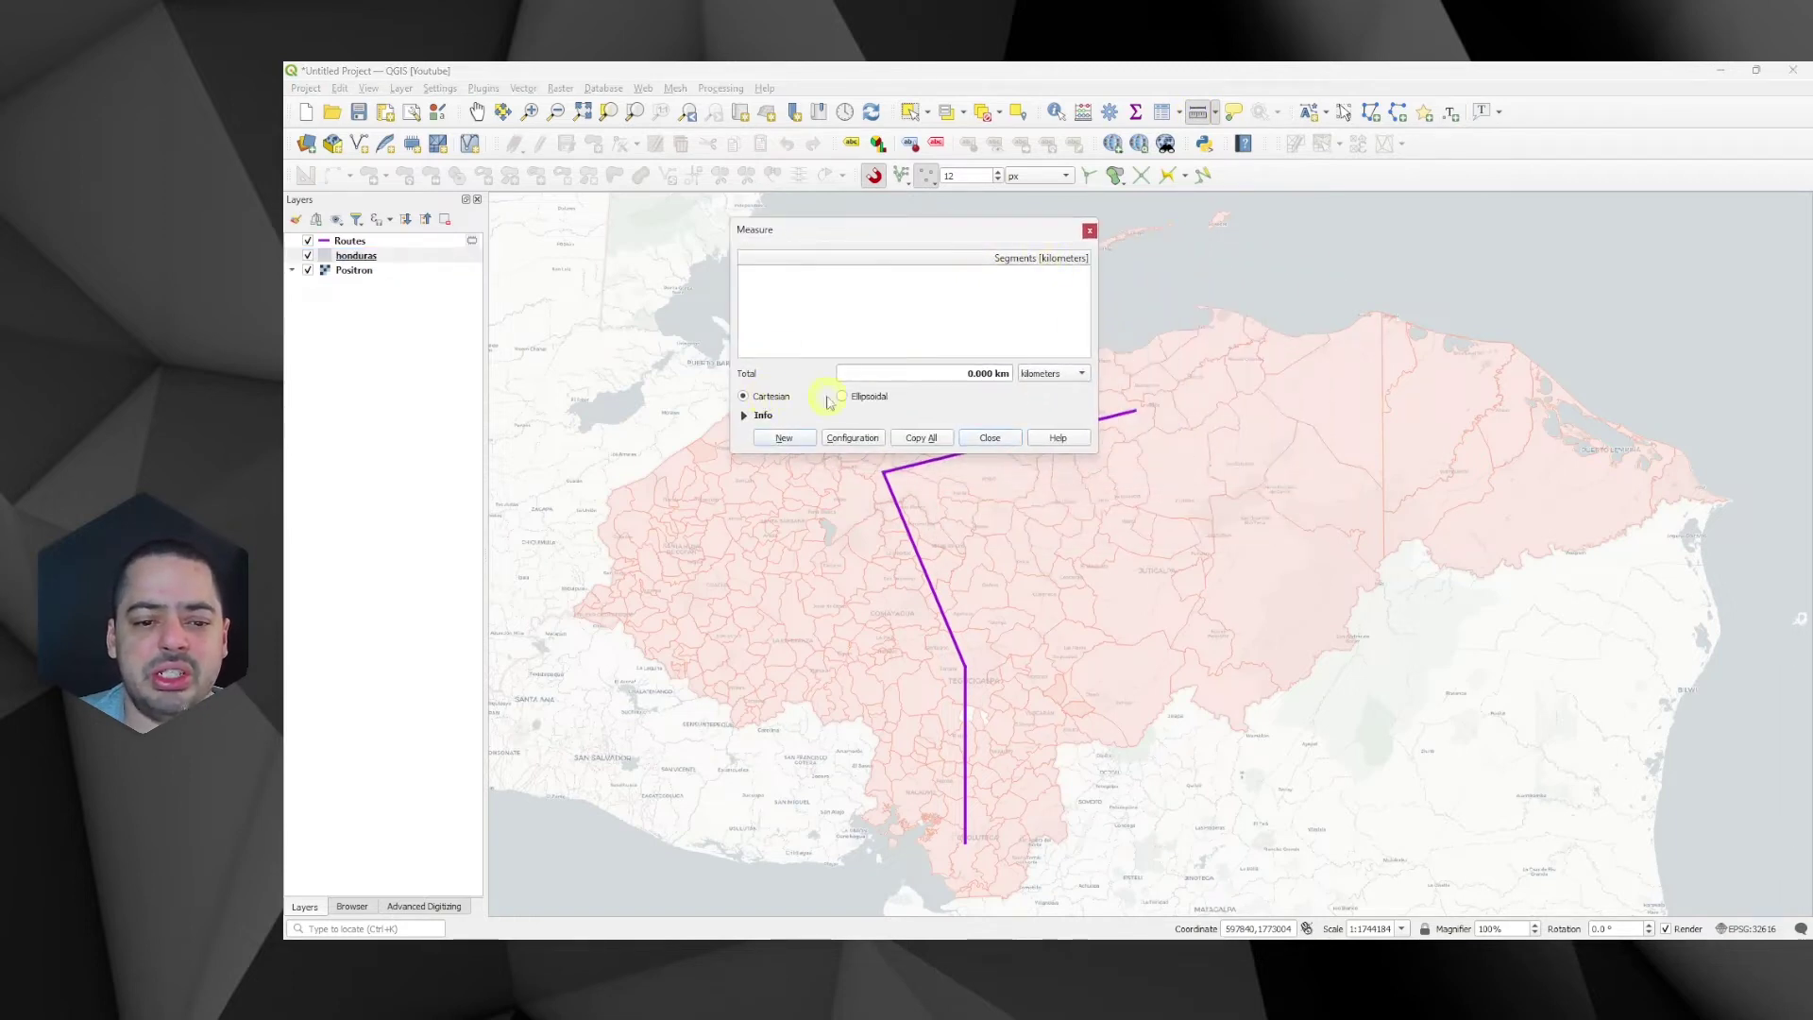
{"action": "left_click", "coordinate": [862, 397]}
{"action": "left_click", "coordinate": [763, 416]}
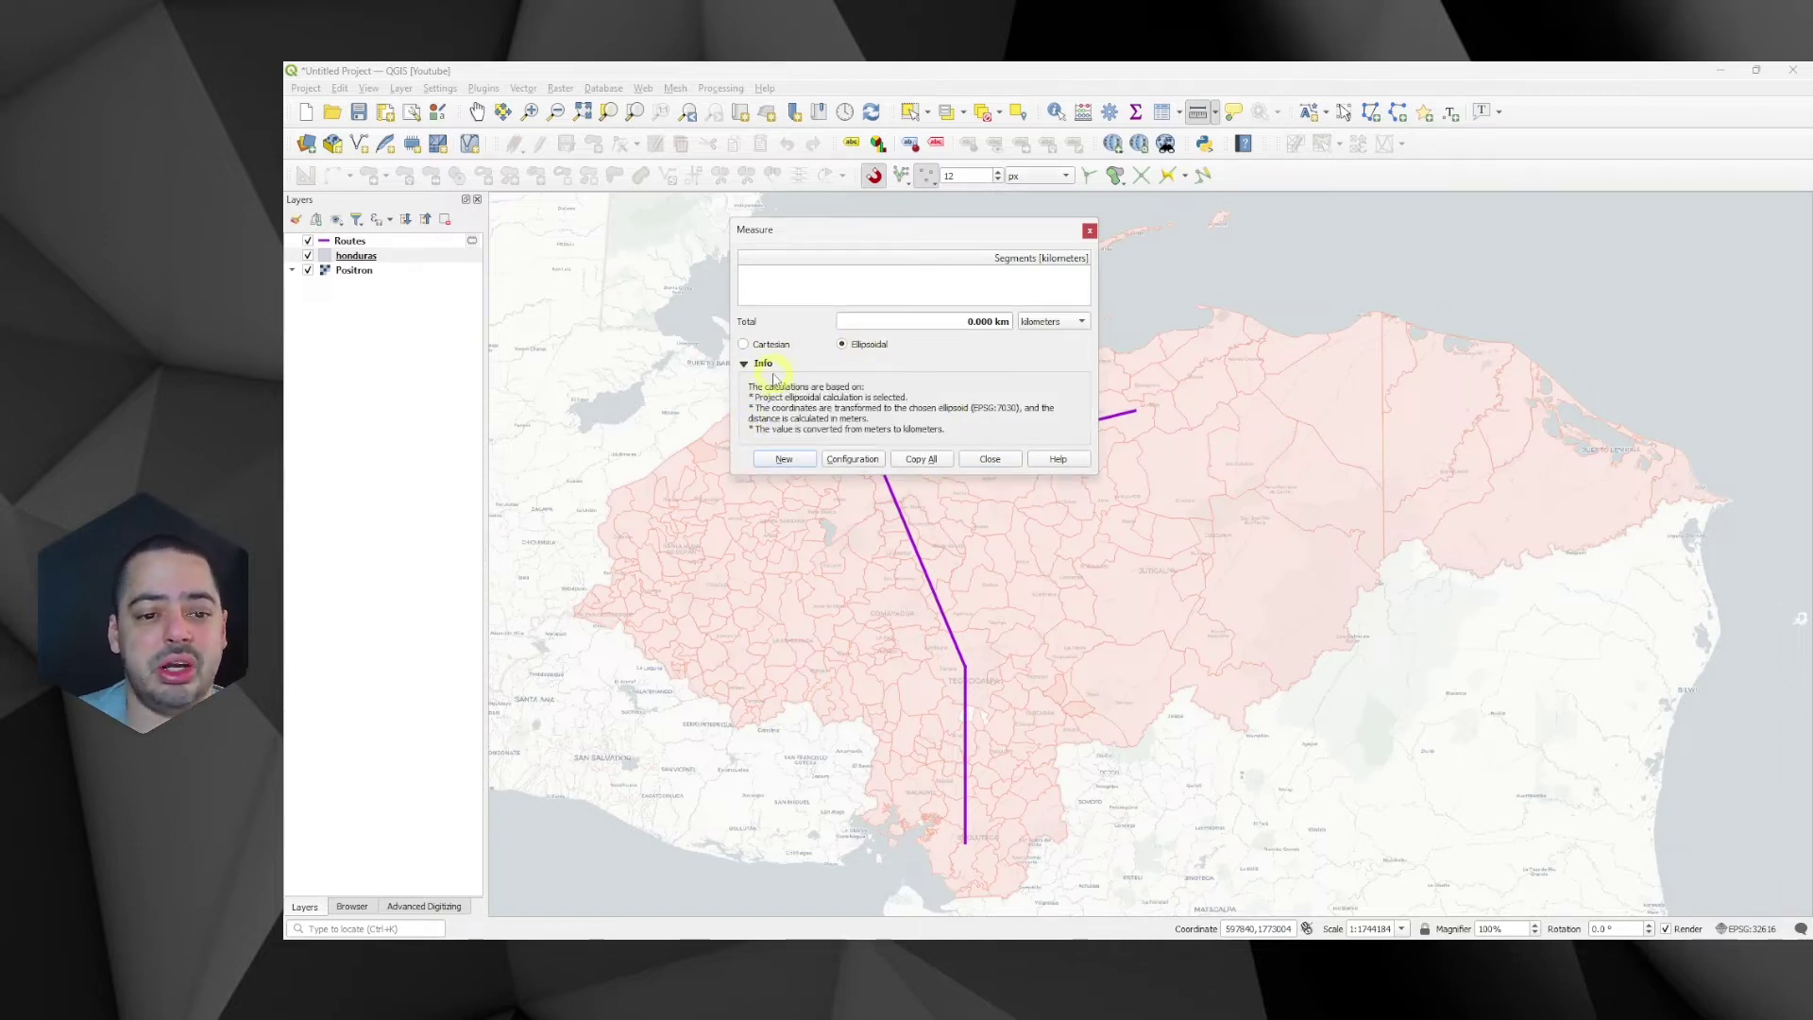
{"action": "left_click_drag", "start_coordinate": [850, 237], "coordinate": [954, 342]}
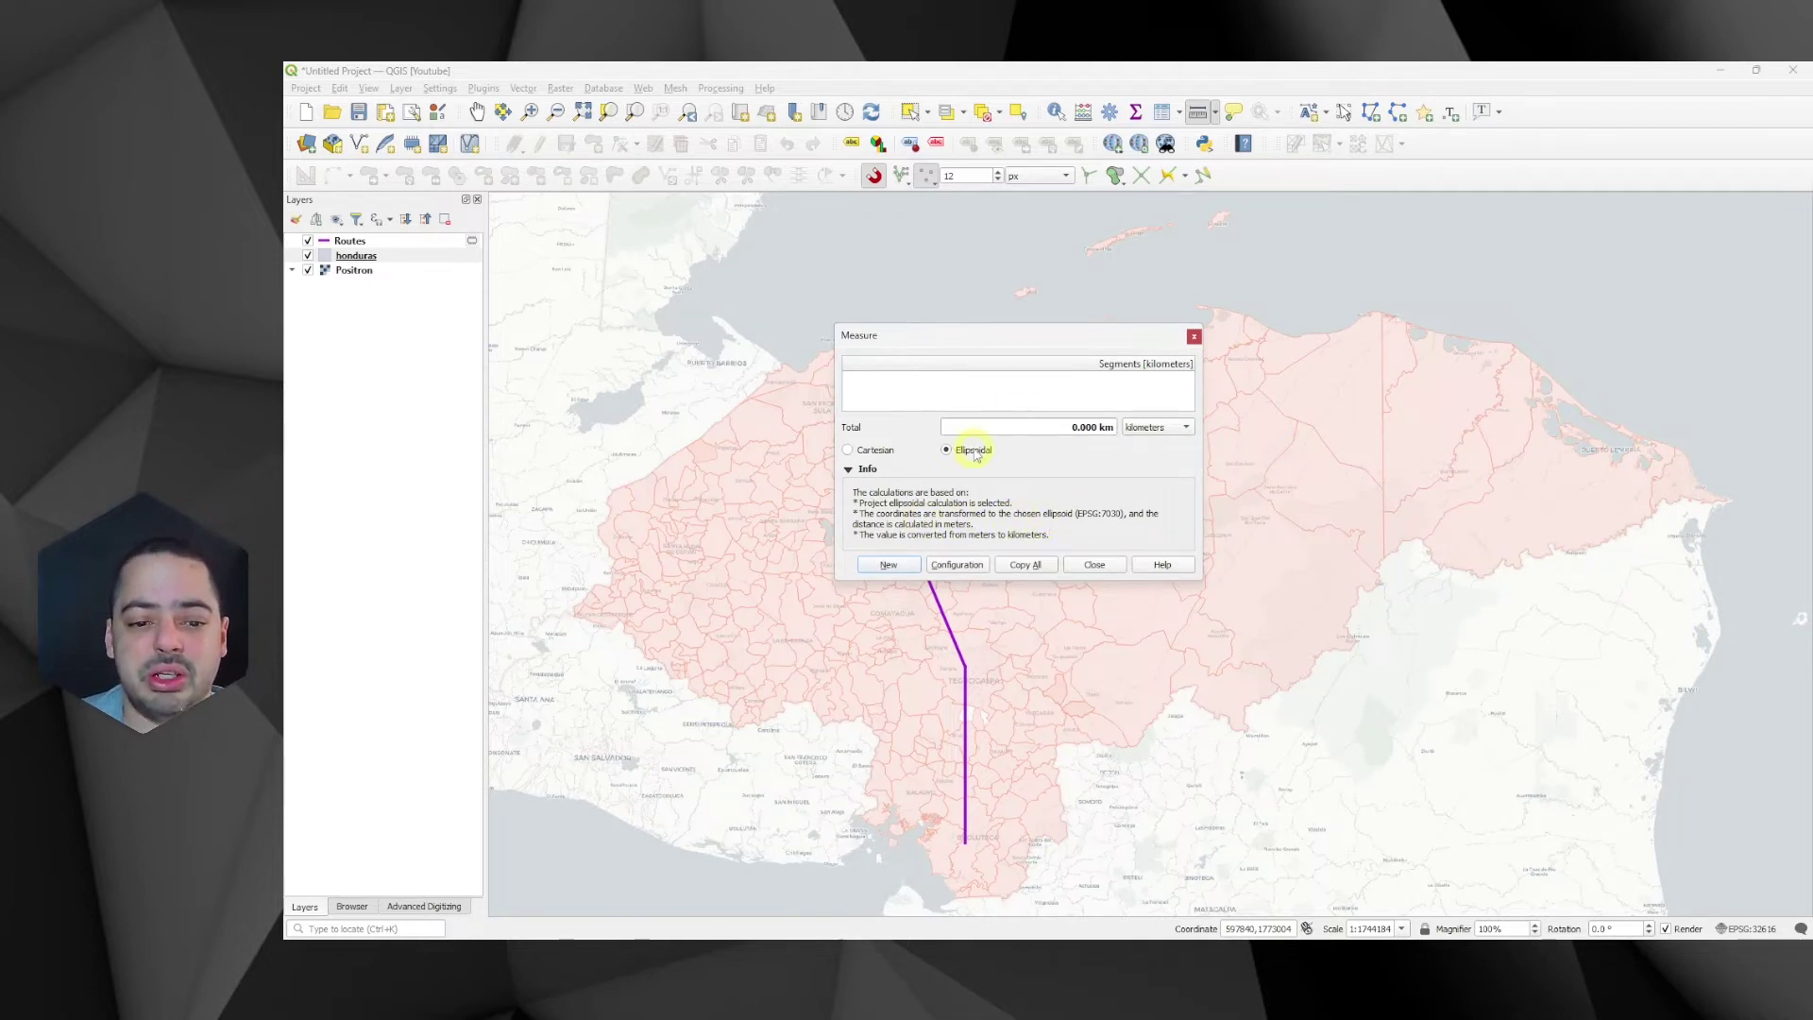
{"action": "left_click", "coordinate": [877, 451]}
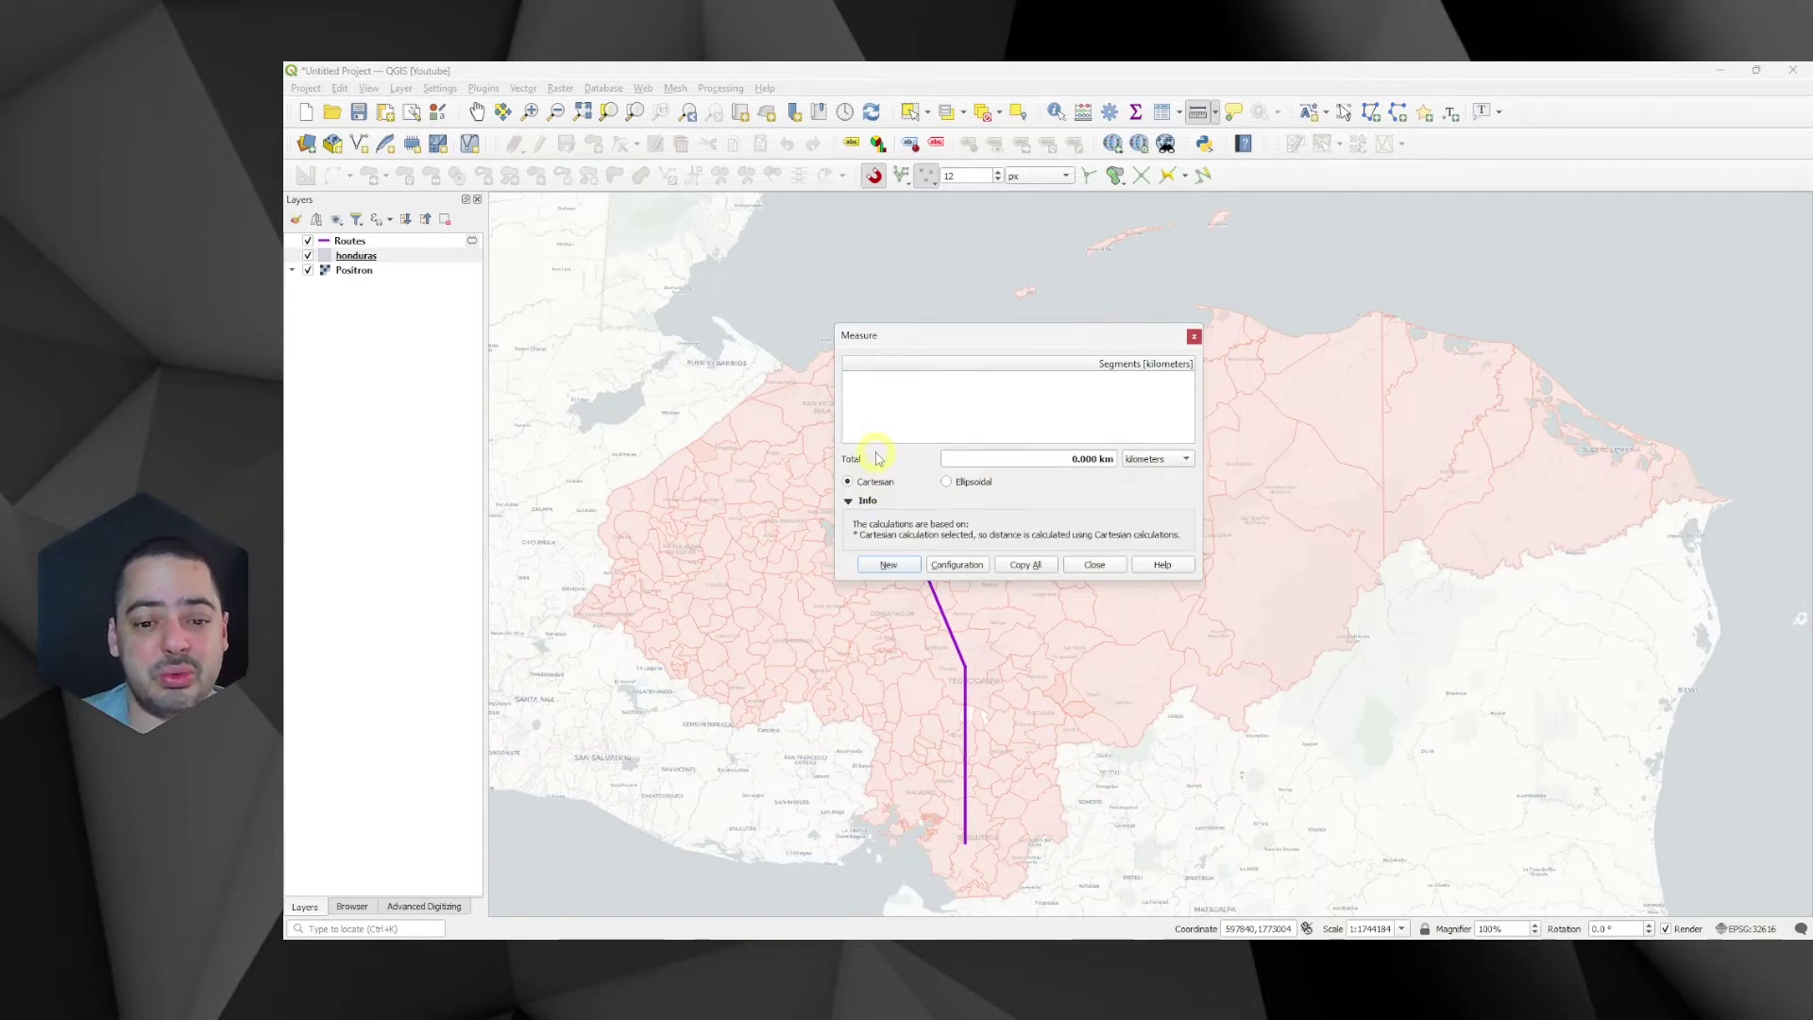
{"action": "left_click", "coordinate": [969, 484]}
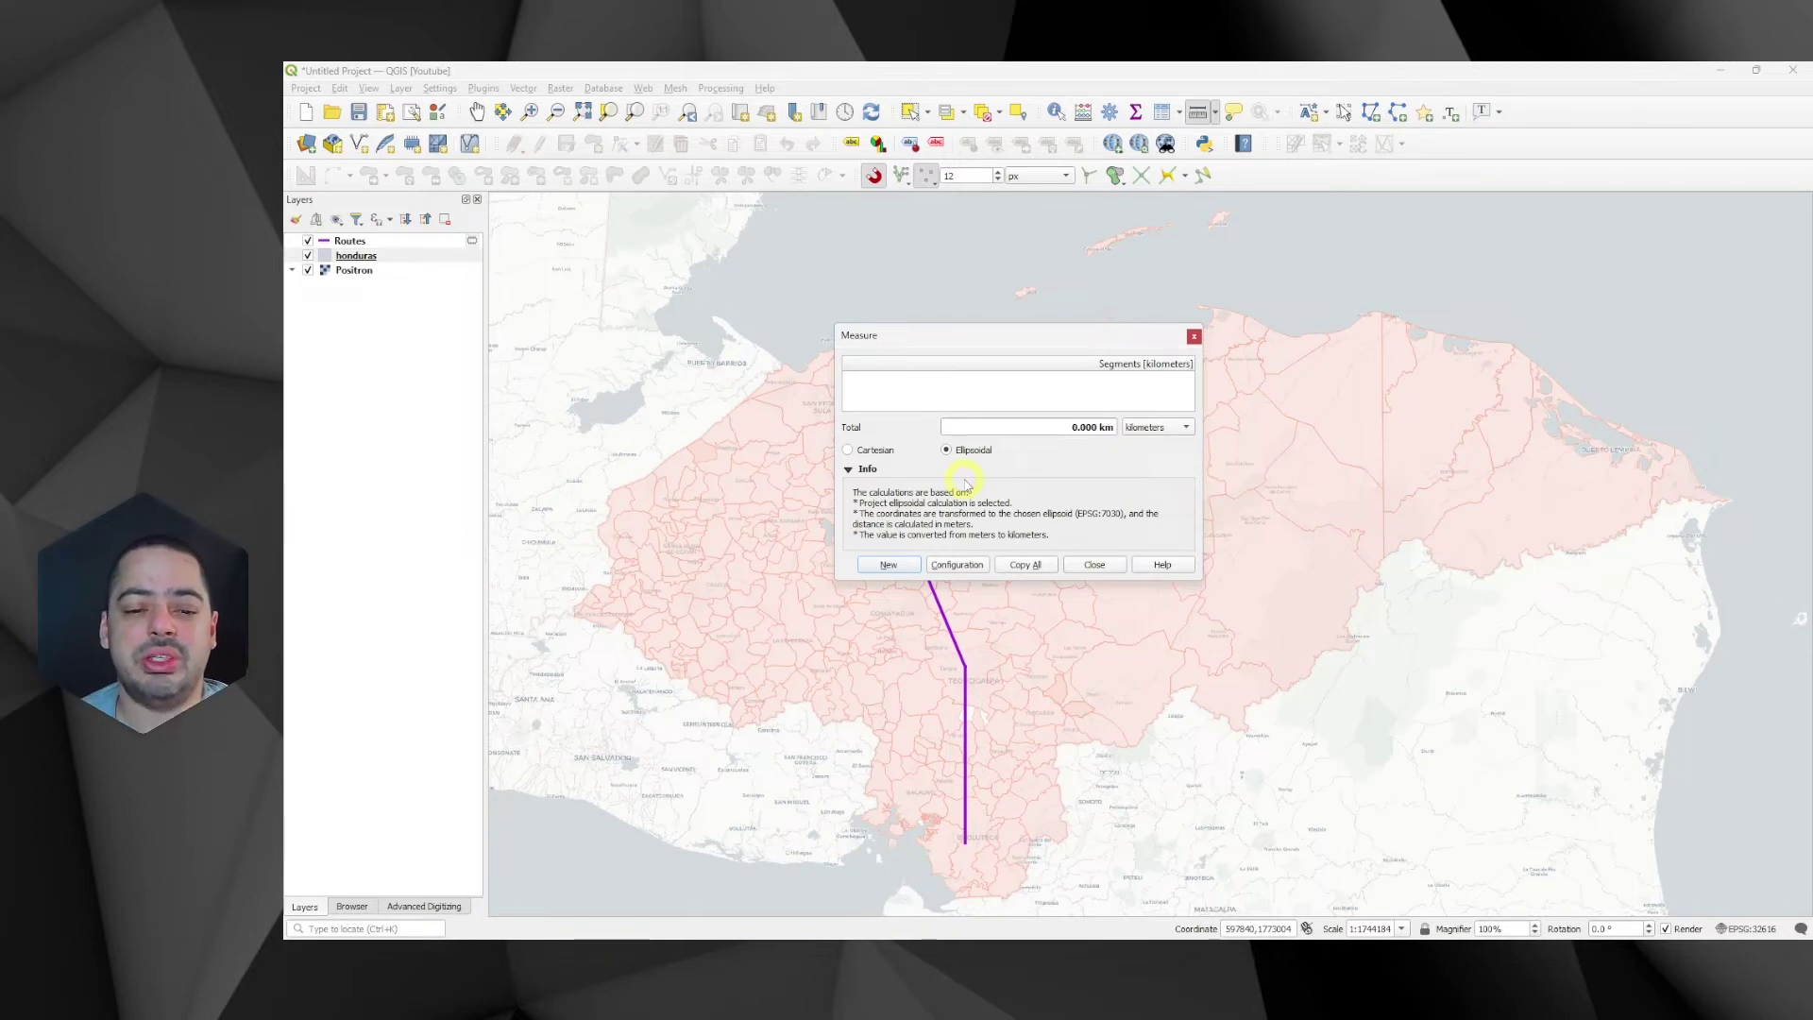
{"action": "left_click_drag", "start_coordinate": [969, 338], "coordinate": [1177, 497]}
{"action": "left_click", "coordinate": [1083, 610]}
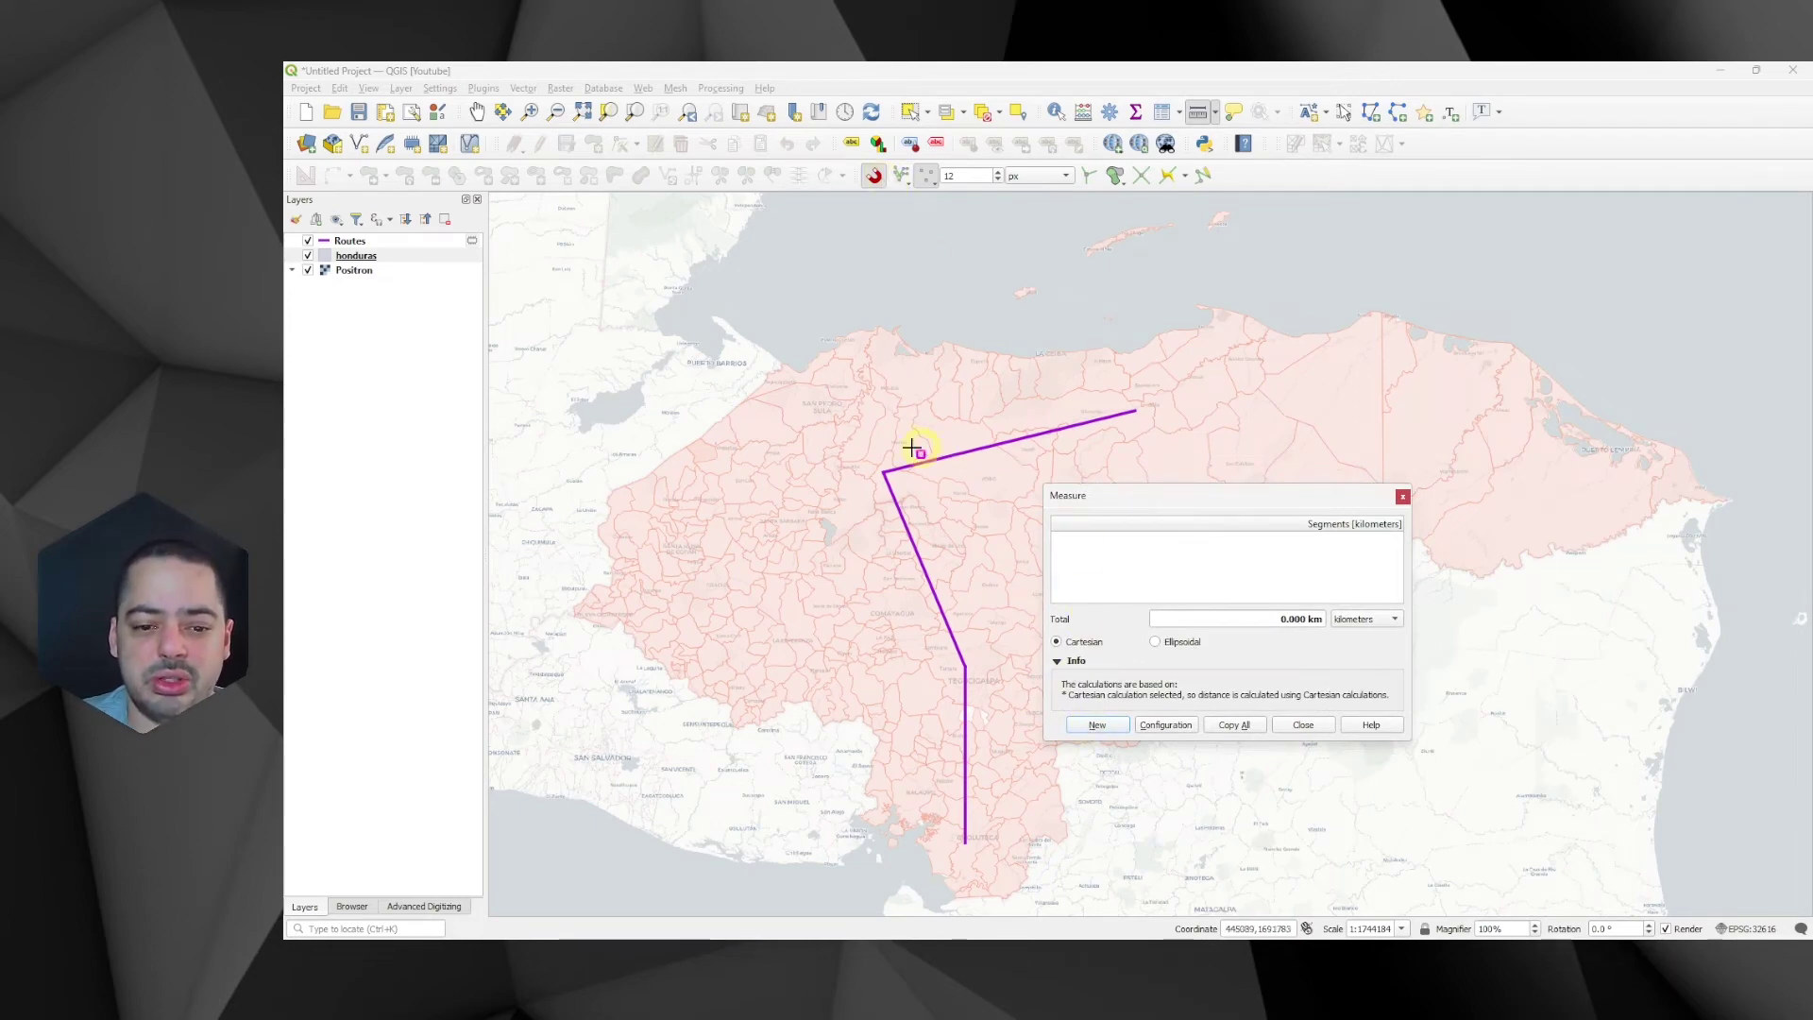
Measure the route legs with Cartesian calculation (150, 120 and 100 km).
{"action": "left_click", "coordinate": [881, 465]}
{"action": "left_click", "coordinate": [1131, 412]}
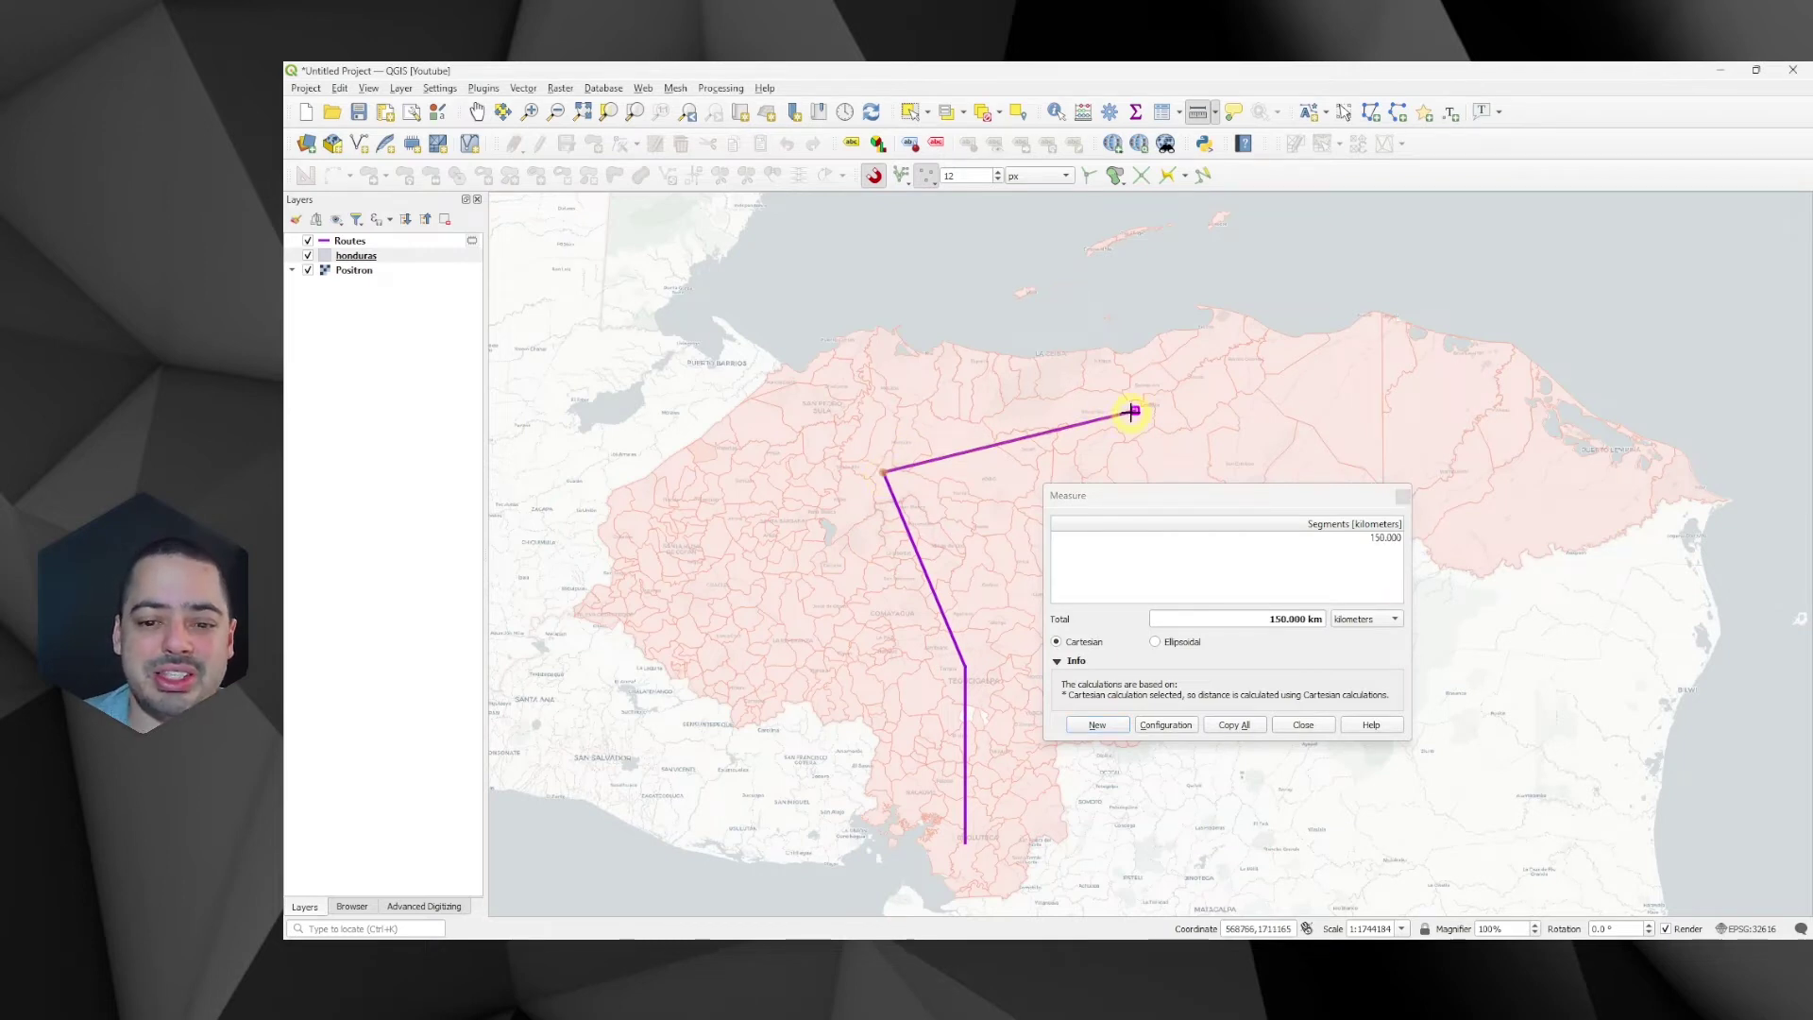
{"action": "left_click", "coordinate": [1130, 411]}
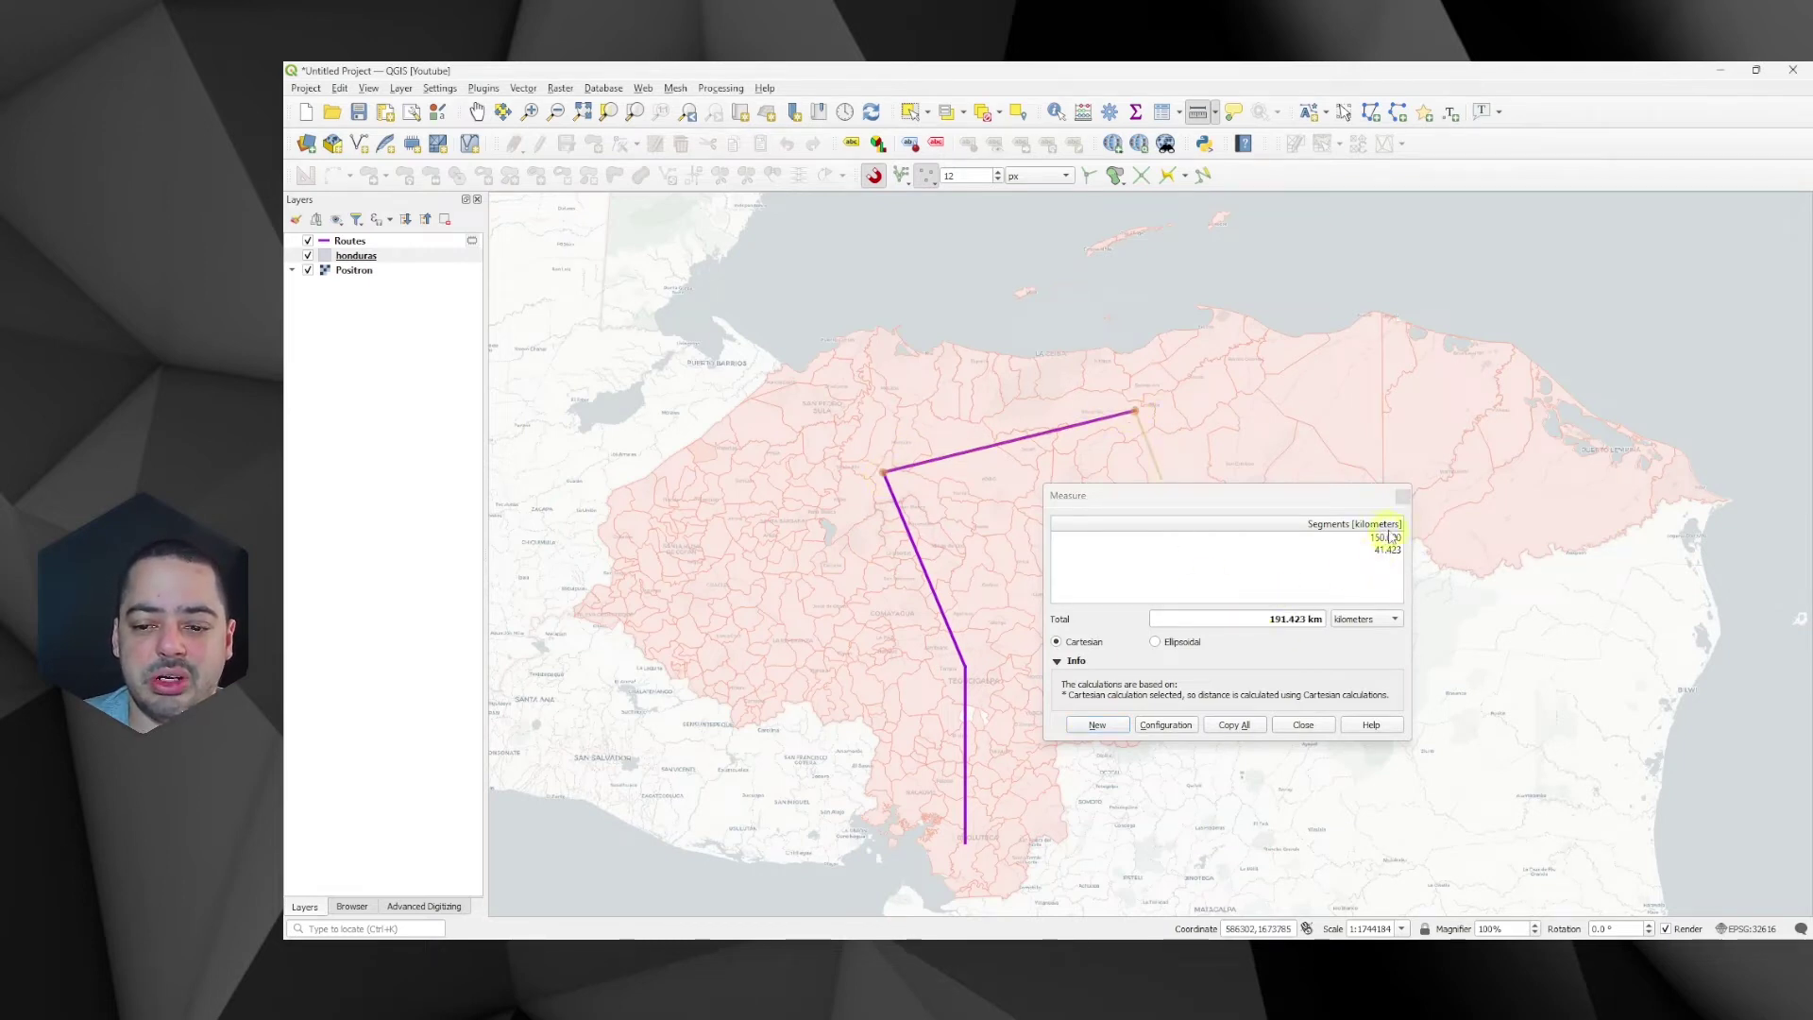
{"action": "right_click", "coordinate": [1121, 402]}
{"action": "left_click", "coordinate": [885, 472]}
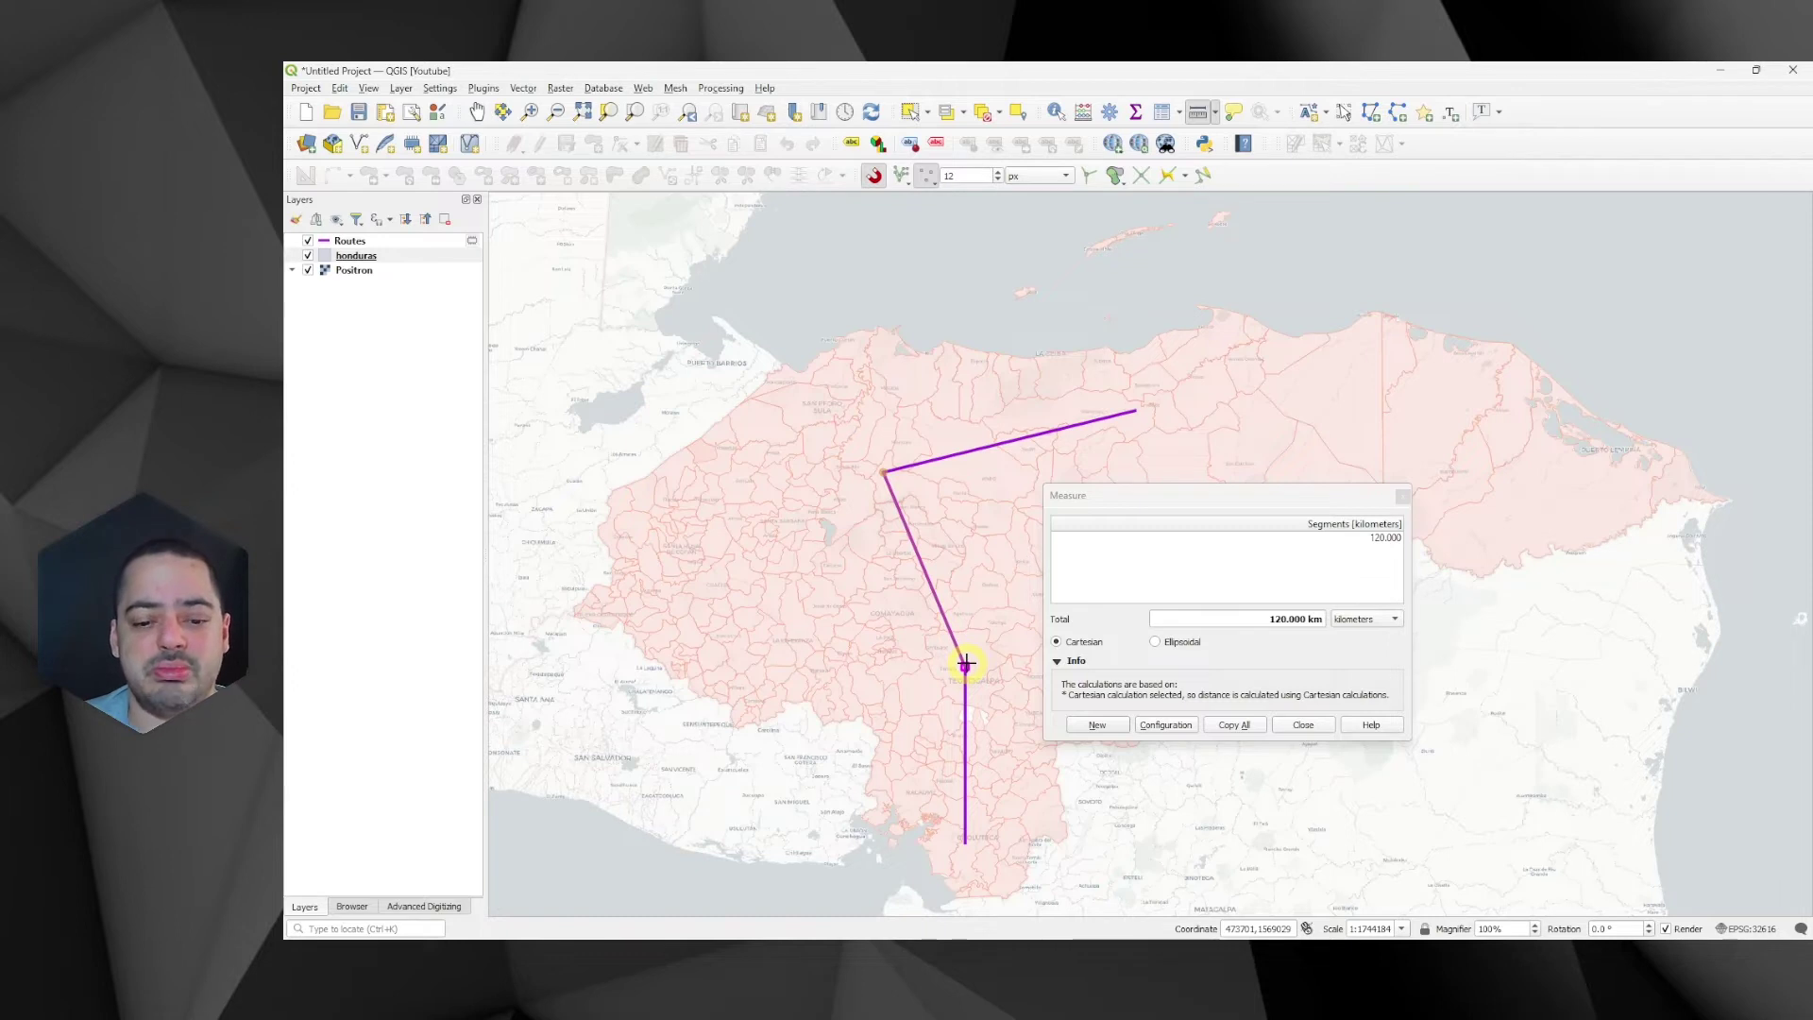
{"action": "left_click", "coordinate": [965, 664]}
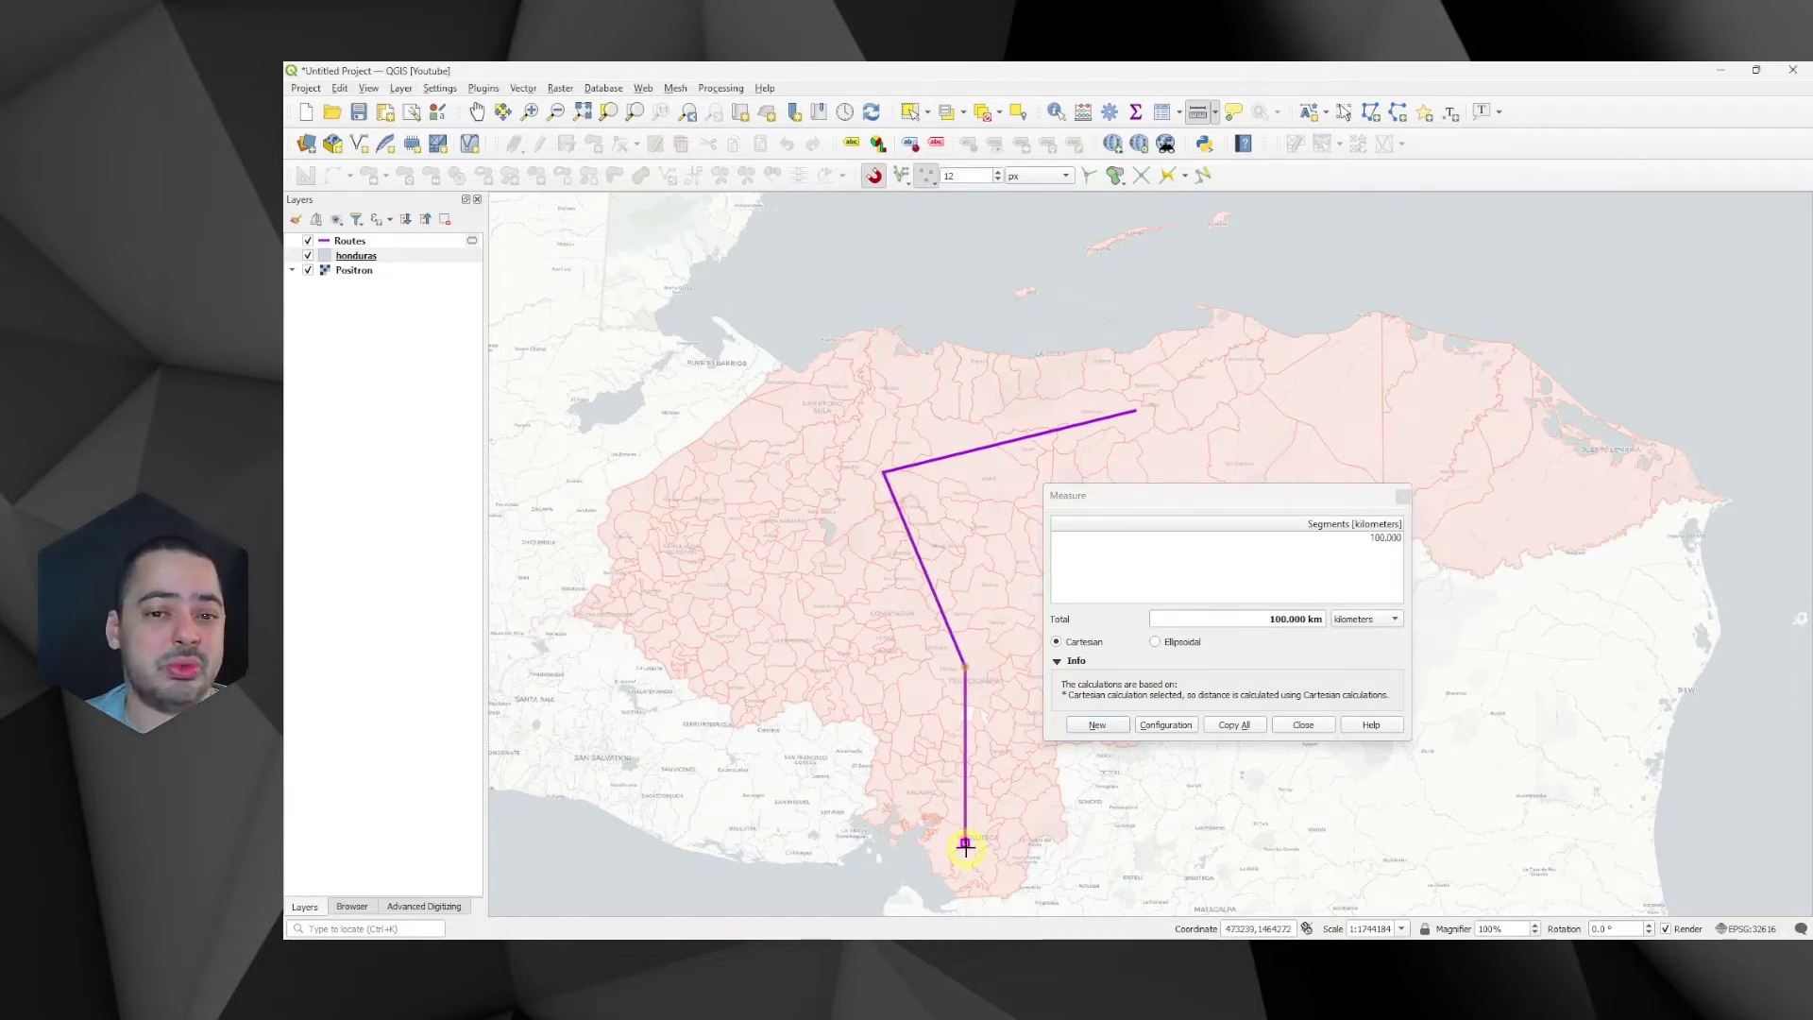
Re-measure the northern leg ellipsoidally at 150.057 km, then close the Measure window.
{"action": "left_click", "coordinate": [1189, 642]}
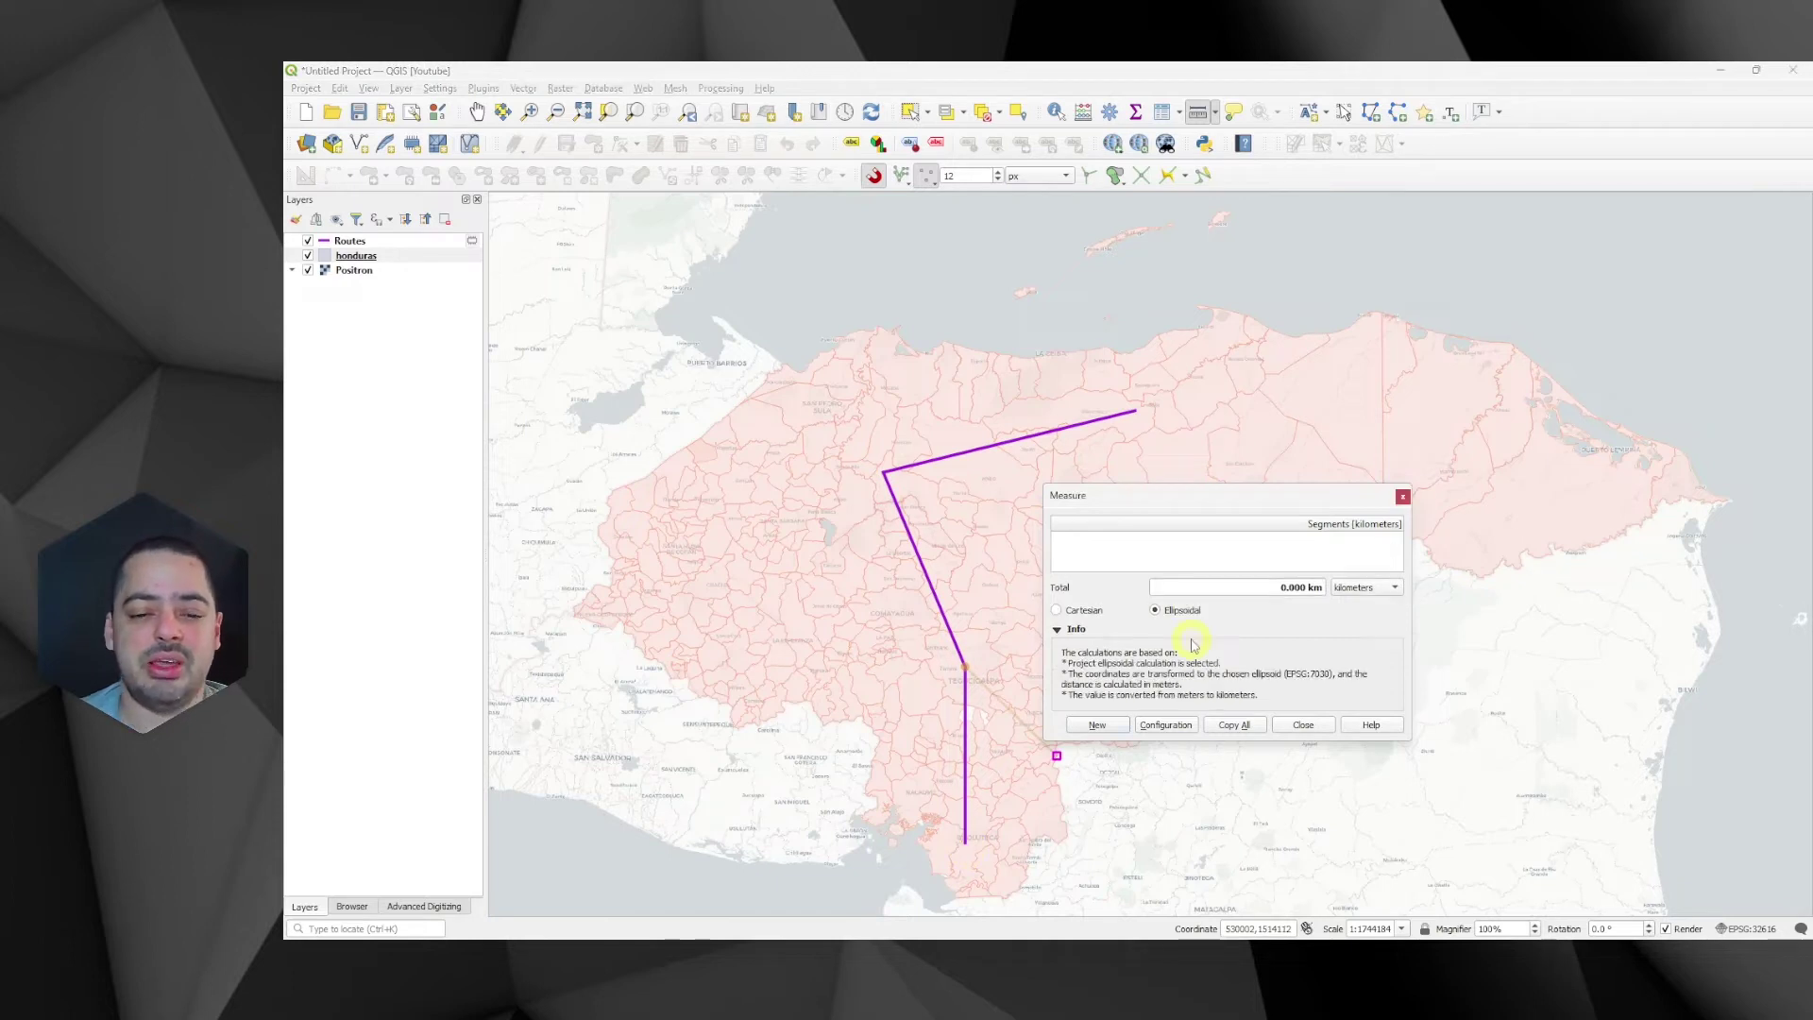
{"action": "left_click", "coordinate": [1097, 724]}
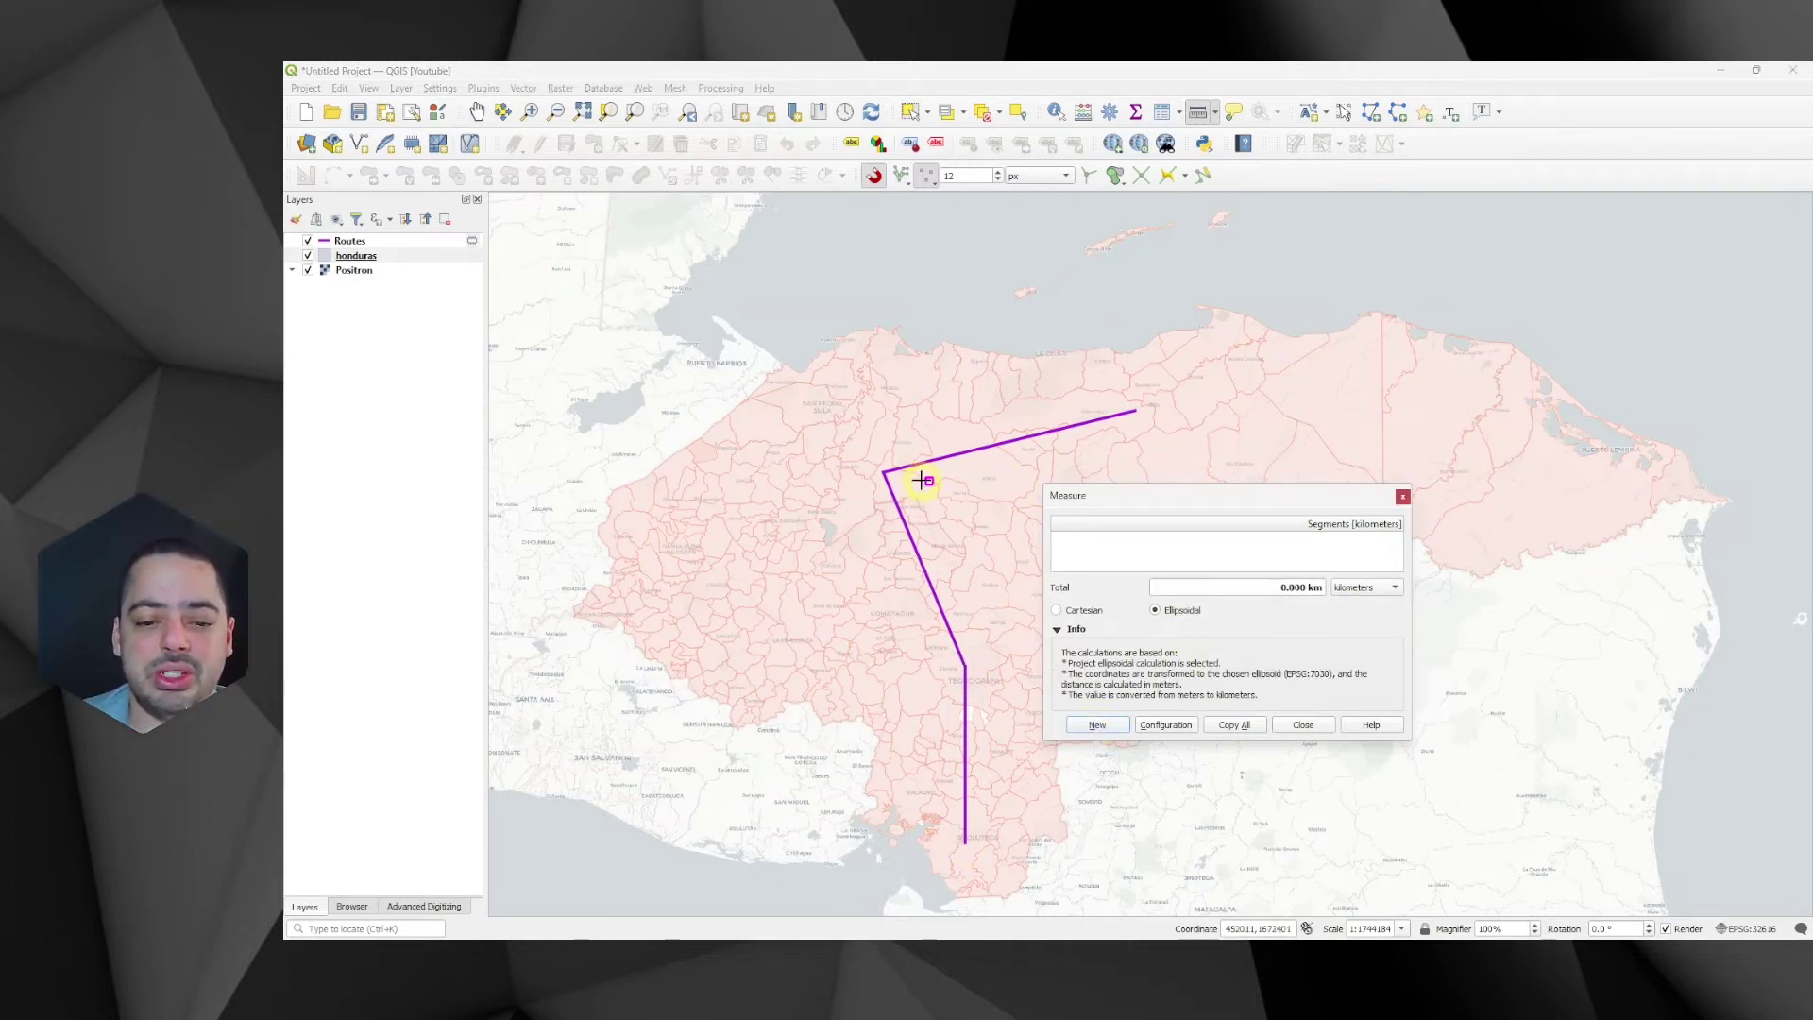
{"action": "left_click", "coordinate": [883, 472]}
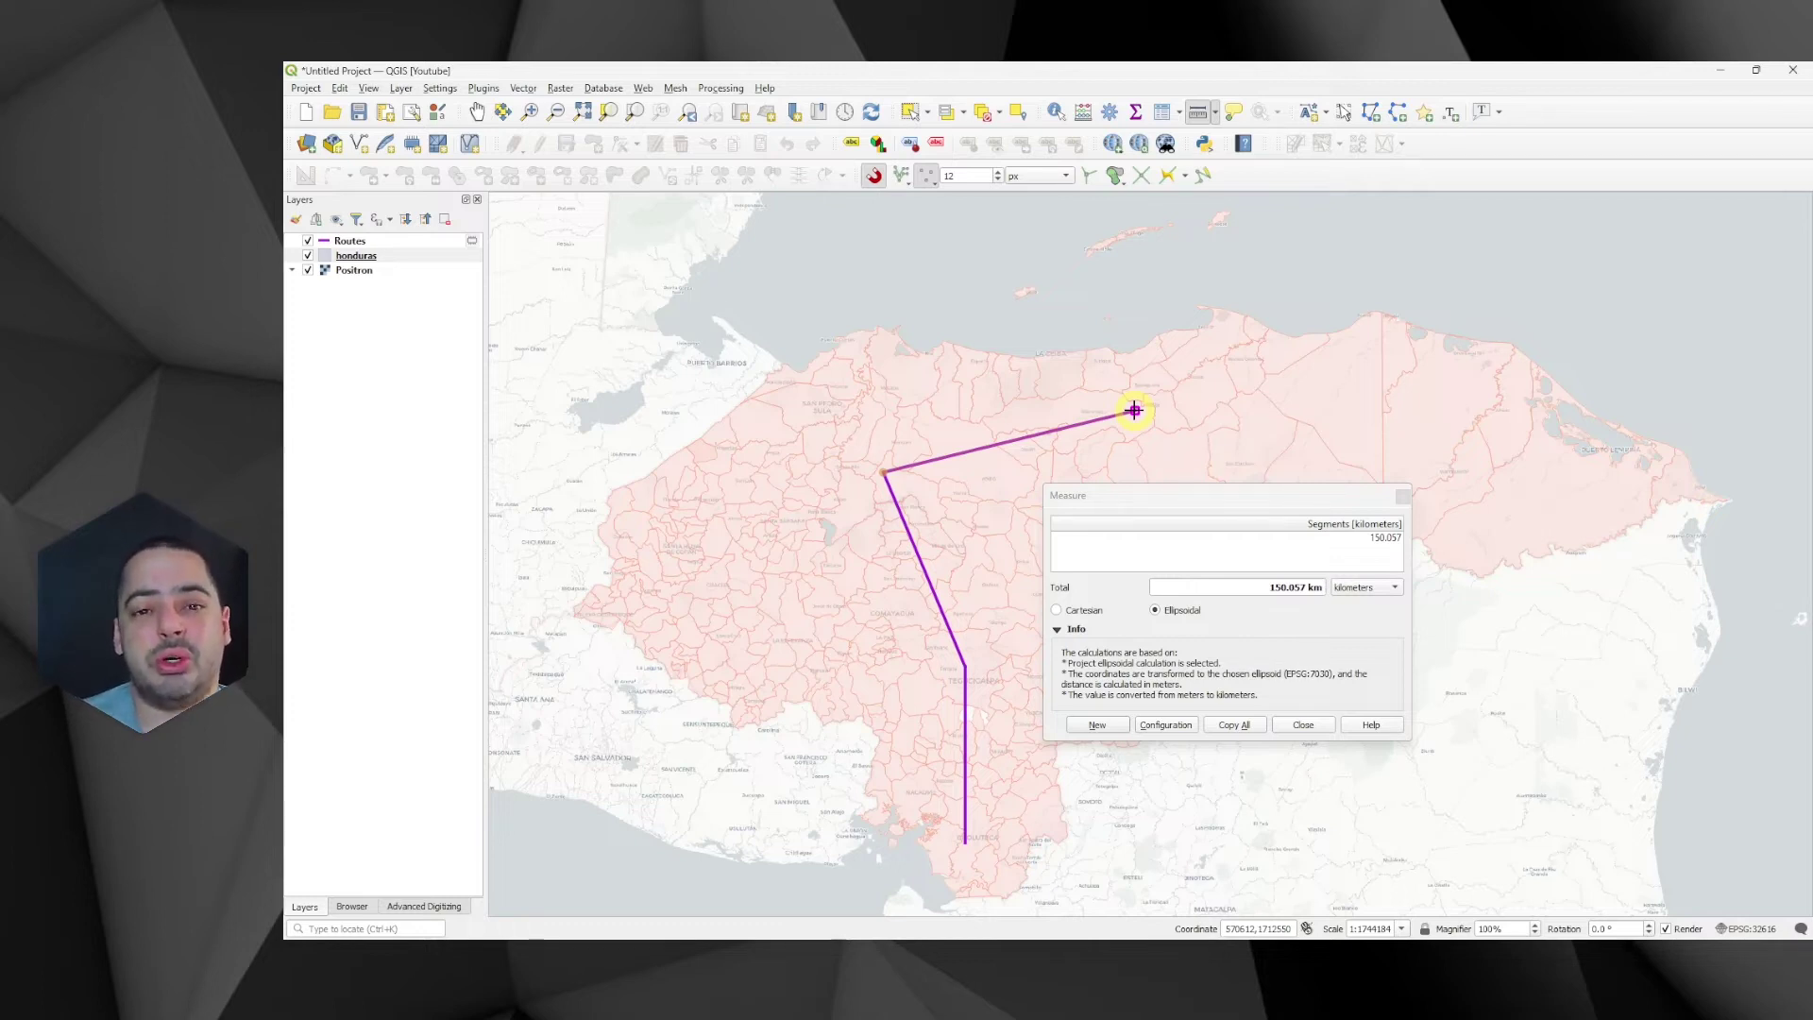
{"action": "left_click", "coordinate": [1301, 724]}
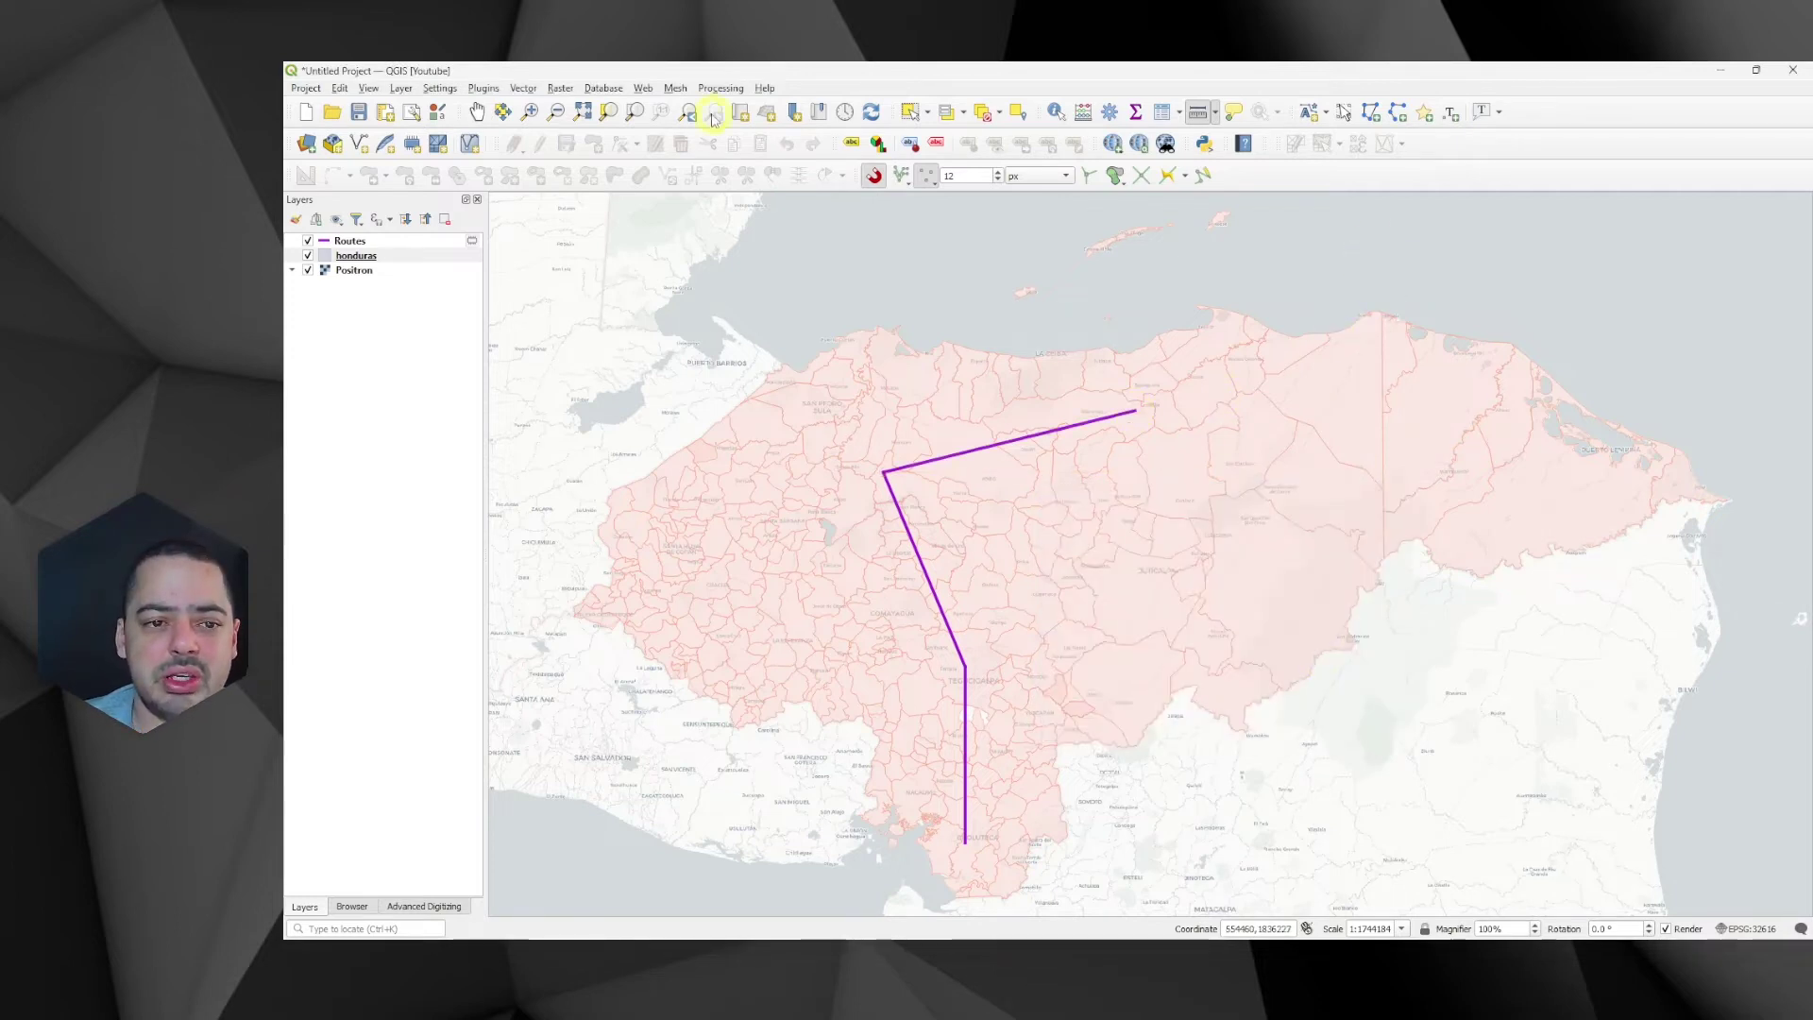
Zoom into northeastern Honduras and switch to the Measure Area tool.
{"action": "left_click", "coordinate": [530, 112]}
{"action": "left_click_drag", "start_coordinate": [1209, 284], "coordinate": [1466, 533]}
{"action": "left_click", "coordinate": [1217, 112]}
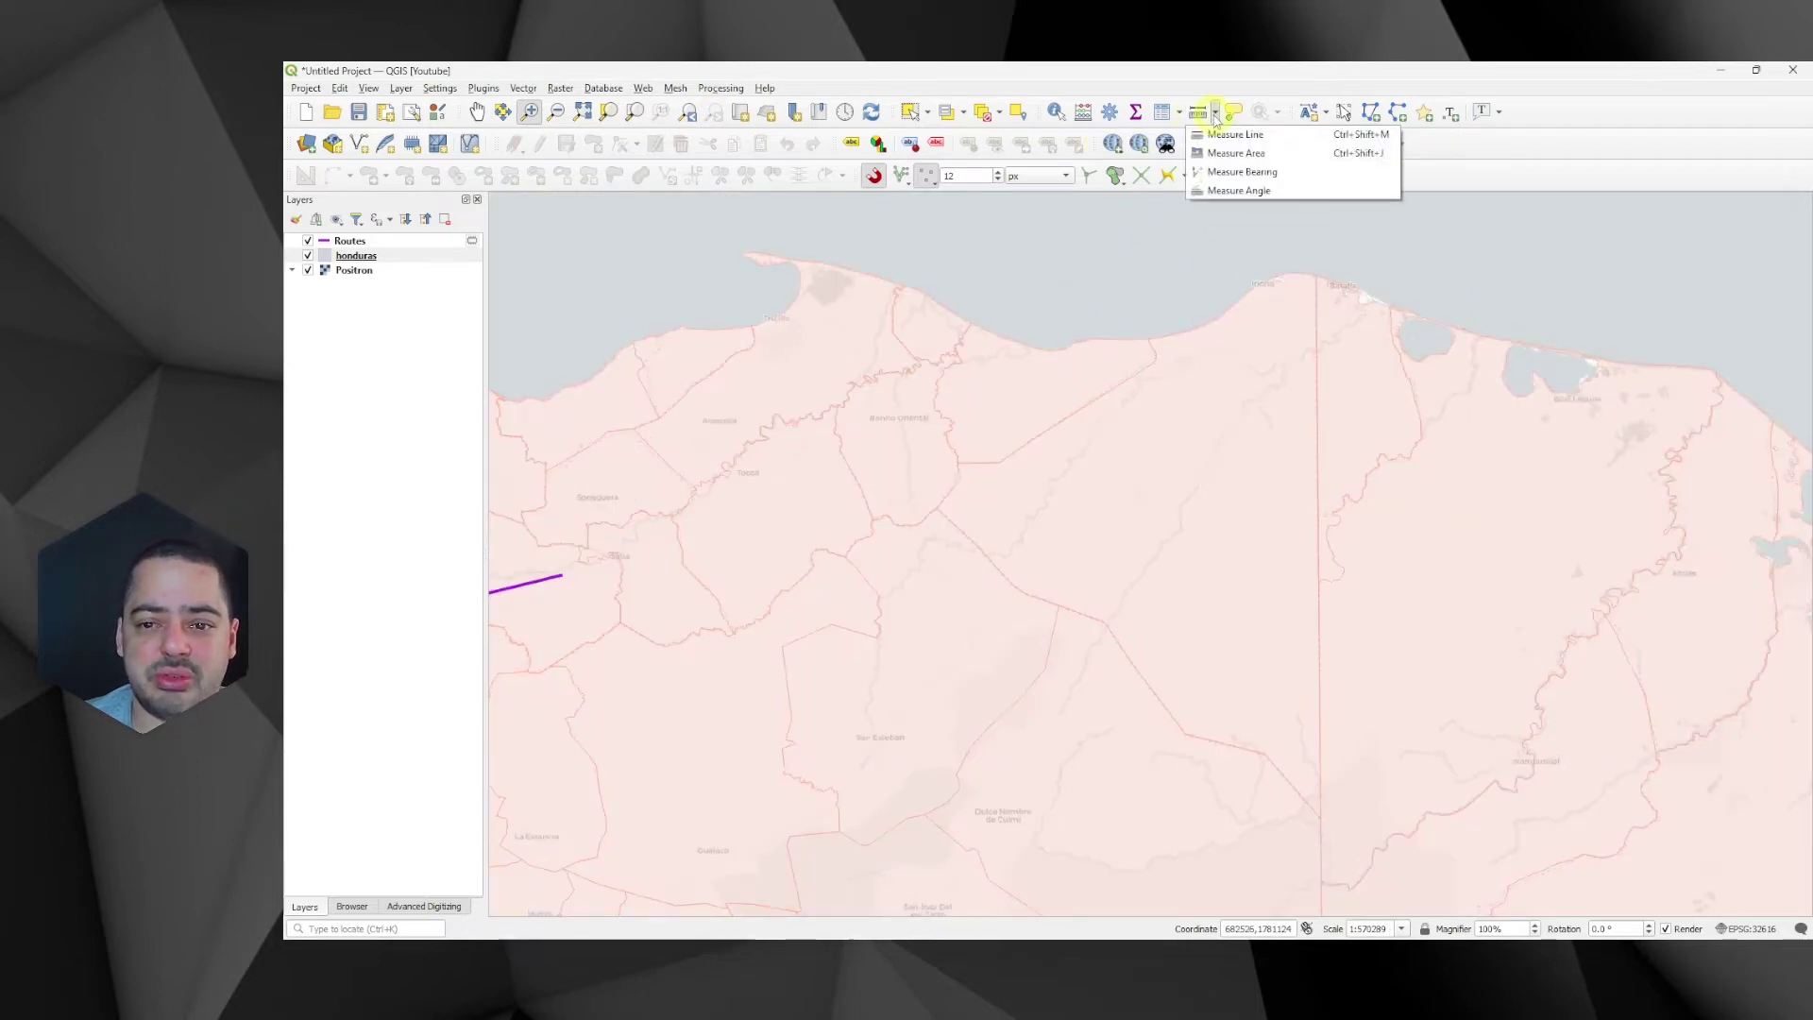
{"action": "left_click", "coordinate": [1218, 161]}
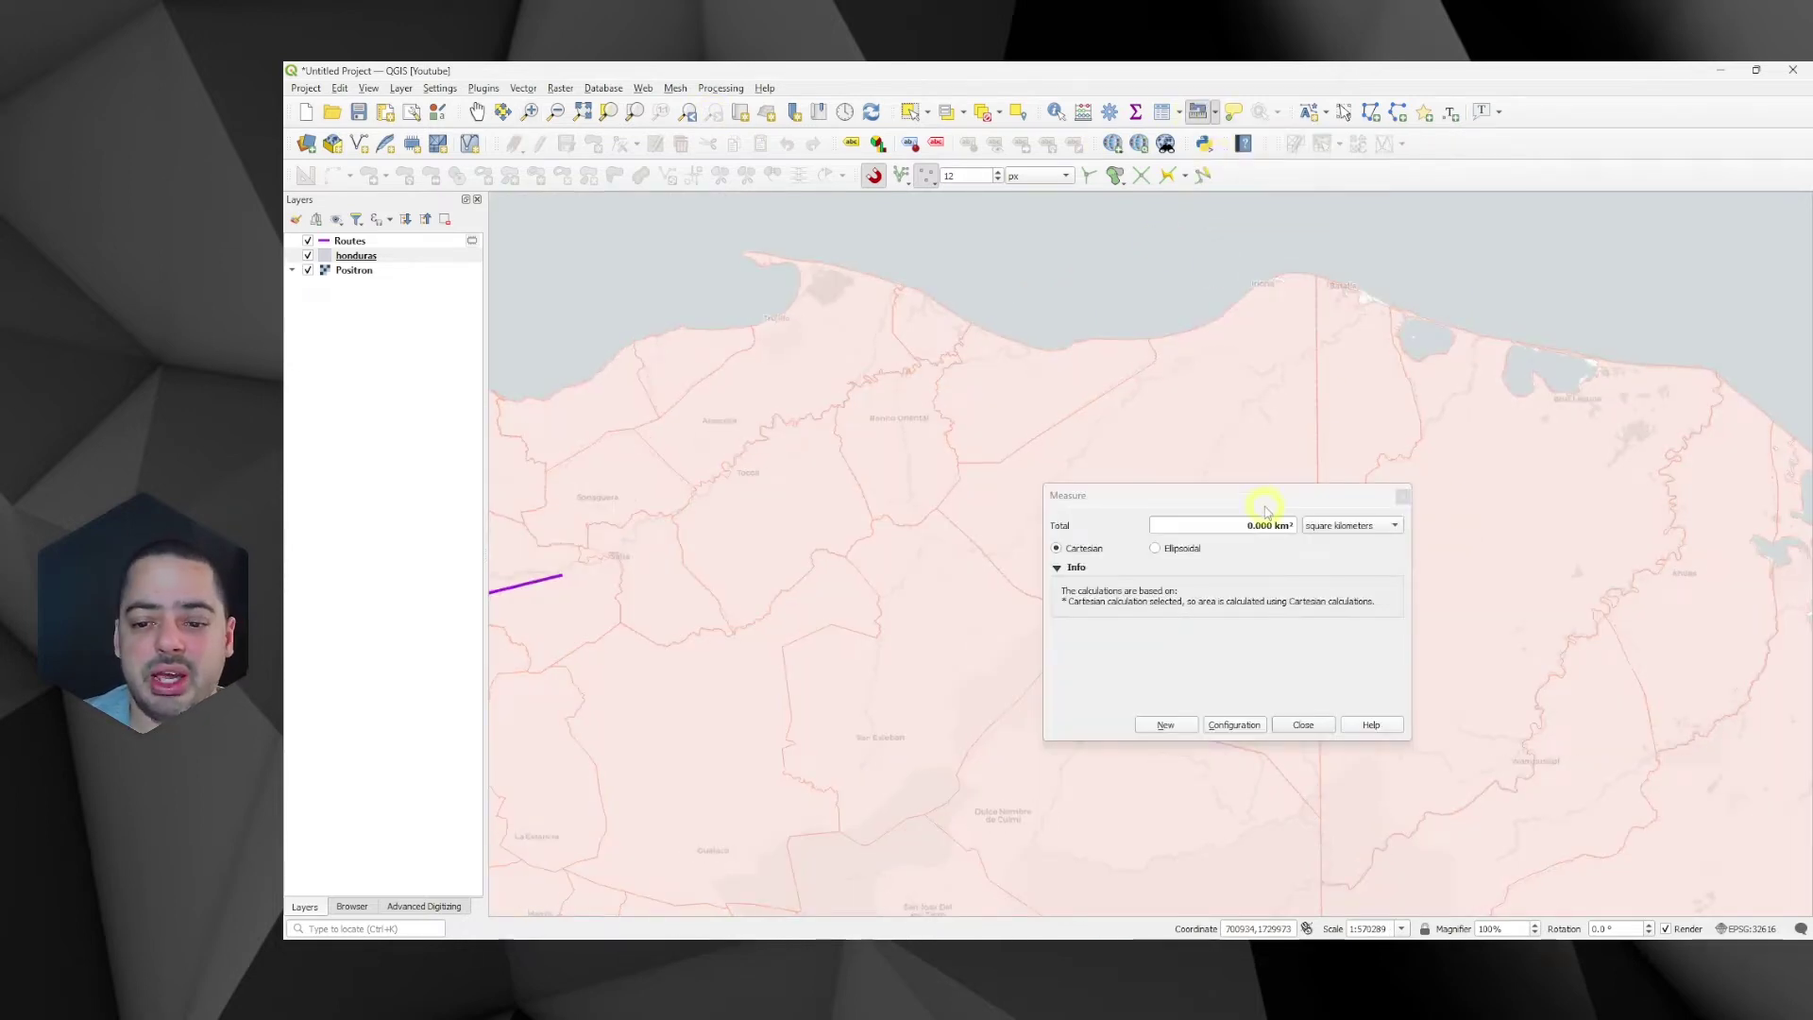
{"action": "left_click_drag", "start_coordinate": [1263, 495], "coordinate": [767, 281]}
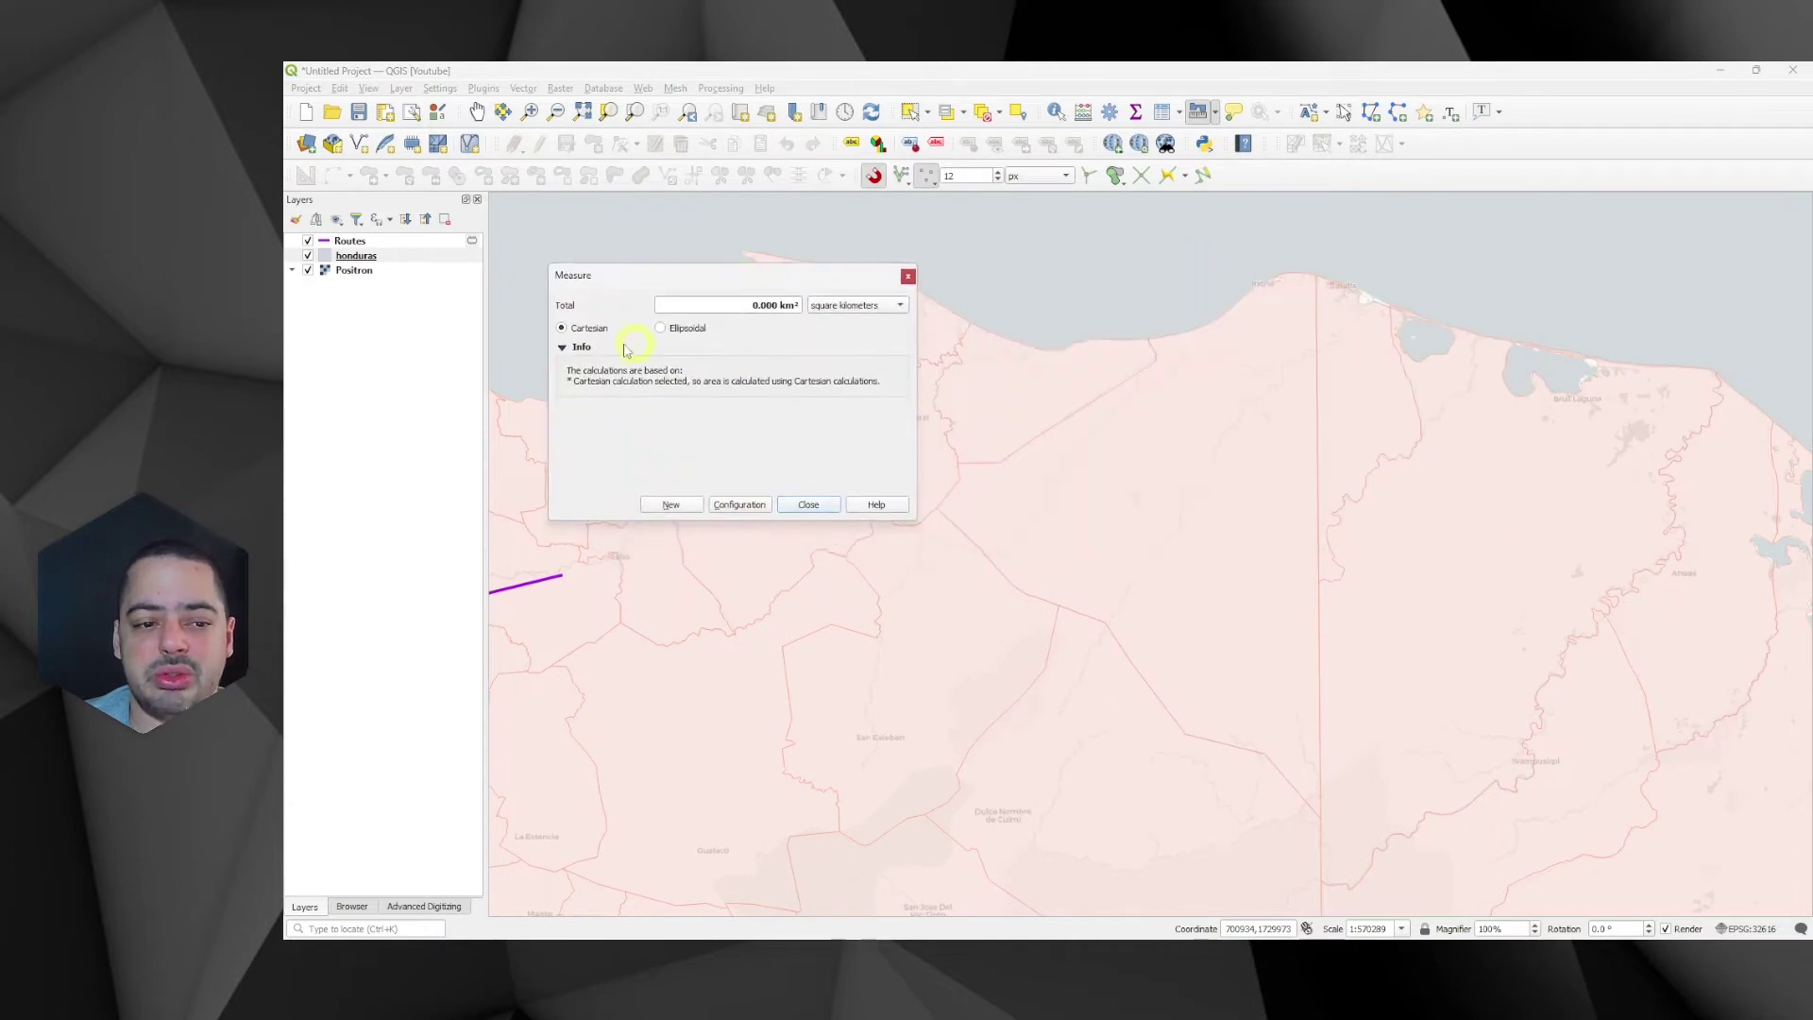
Trace the northeastern coastal area outline and read its ellipsoidal area of 3869.664 km².
{"action": "left_click", "coordinate": [1156, 338]}
{"action": "left_click", "coordinate": [1187, 331]}
{"action": "left_click", "coordinate": [1216, 319]}
{"action": "left_click", "coordinate": [1234, 304]}
{"action": "left_click", "coordinate": [1260, 282]}
{"action": "left_click", "coordinate": [1286, 273]}
{"action": "left_click", "coordinate": [1315, 275]}
{"action": "left_click", "coordinate": [1320, 819]}
{"action": "left_click", "coordinate": [1265, 753]}
{"action": "left_click", "coordinate": [1186, 734]}
{"action": "left_click", "coordinate": [1106, 622]}
{"action": "left_click", "coordinate": [1059, 604]}
{"action": "left_click", "coordinate": [1024, 592]}
{"action": "left_click", "coordinate": [1013, 585]}
{"action": "left_click", "coordinate": [978, 545]}
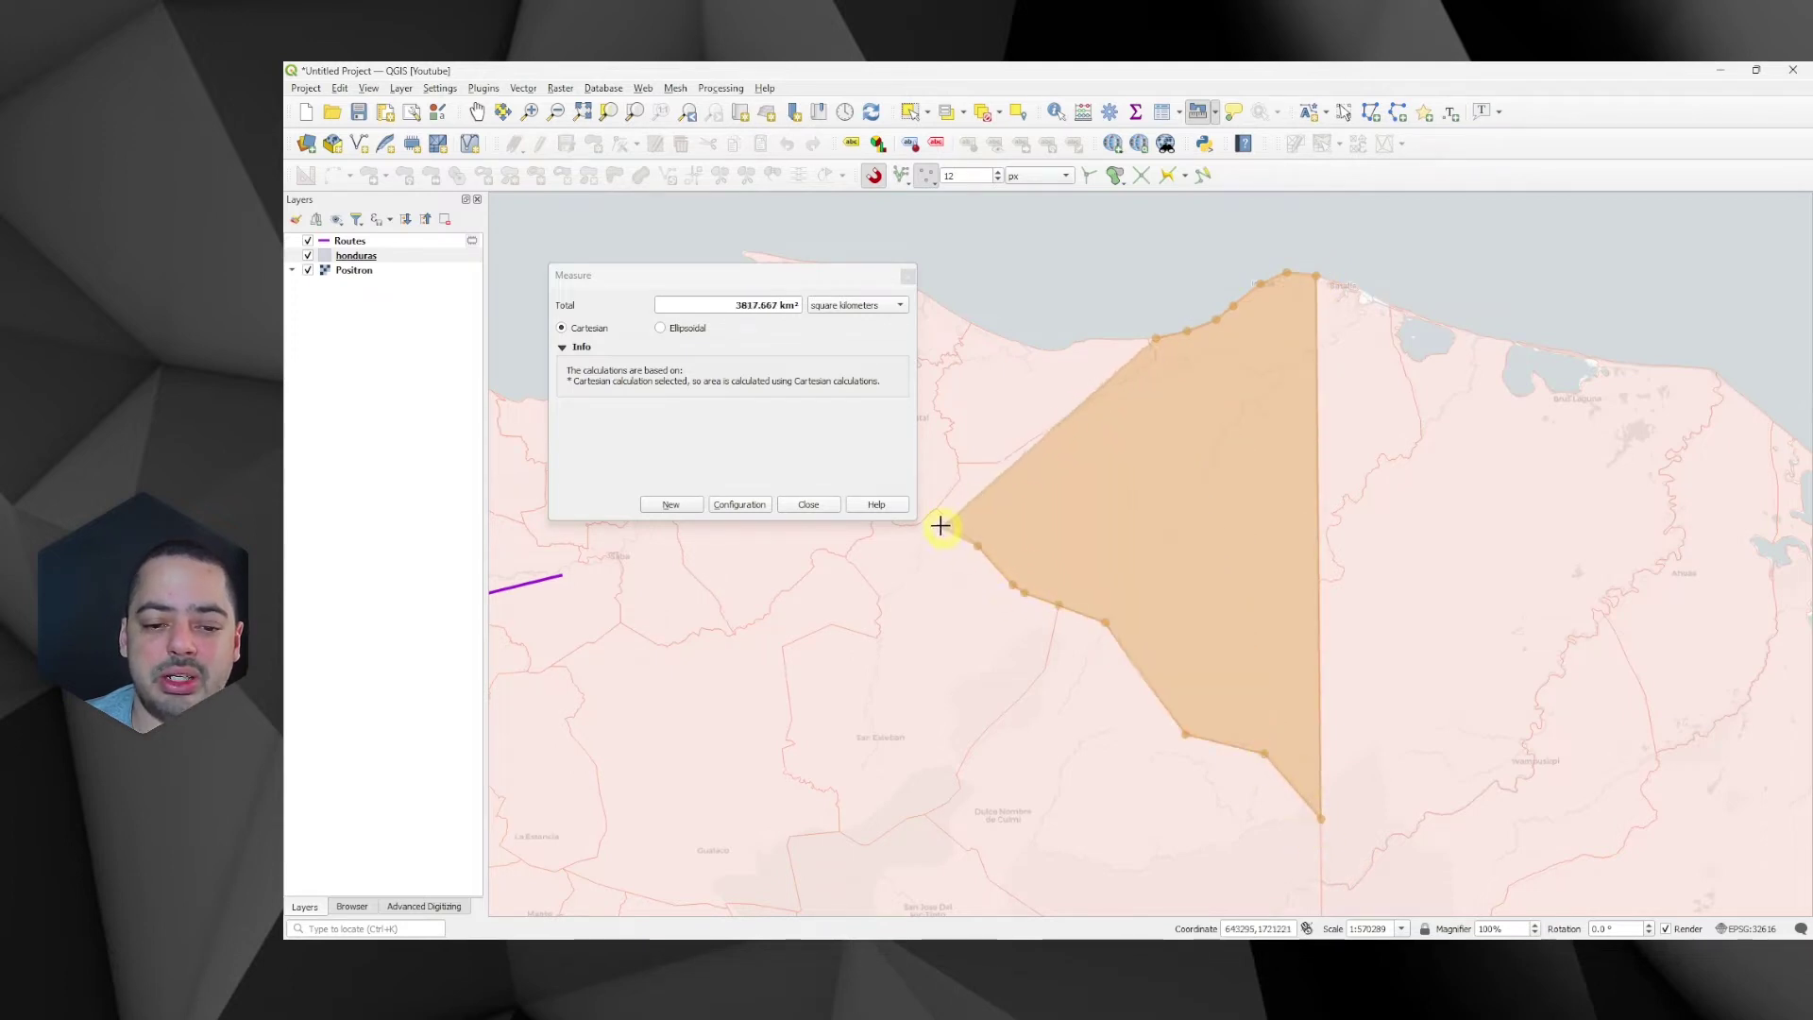
{"action": "left_click", "coordinate": [937, 508]}
{"action": "left_click", "coordinate": [960, 478]}
{"action": "left_click", "coordinate": [959, 469]}
{"action": "left_click", "coordinate": [999, 462]}
{"action": "left_click", "coordinate": [1123, 374]}
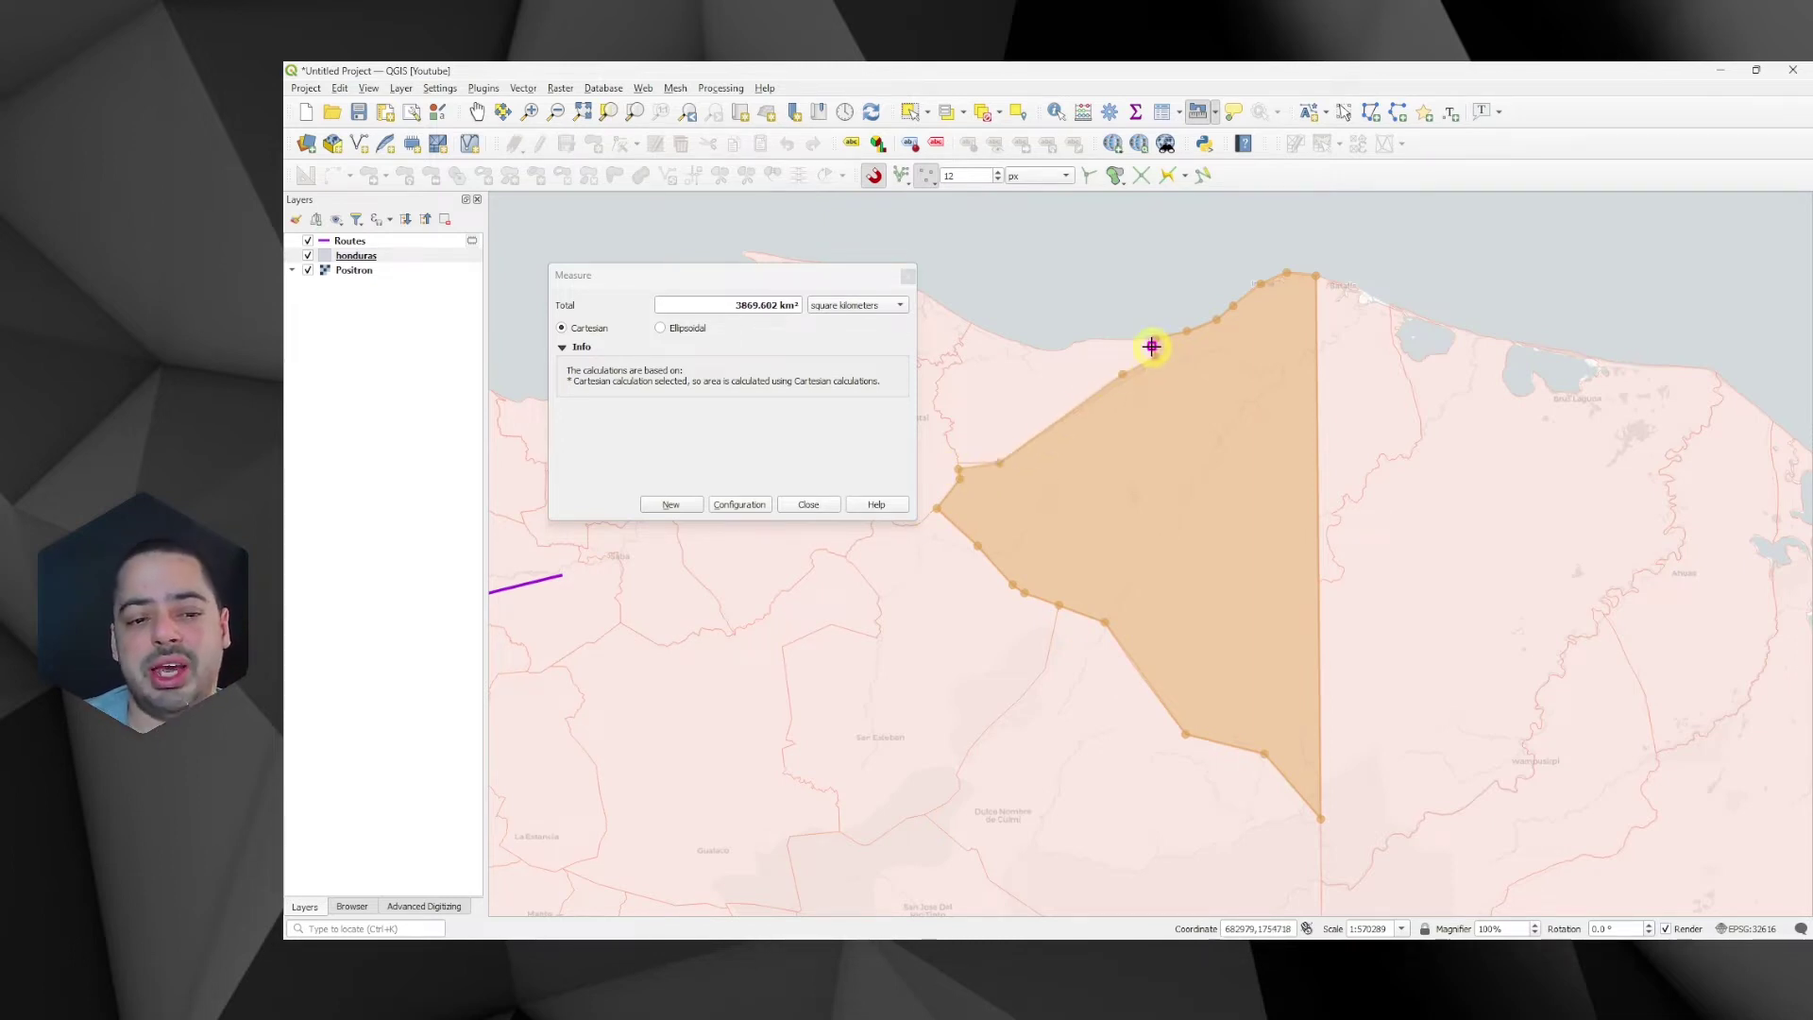
{"action": "left_click", "coordinate": [1152, 345]}
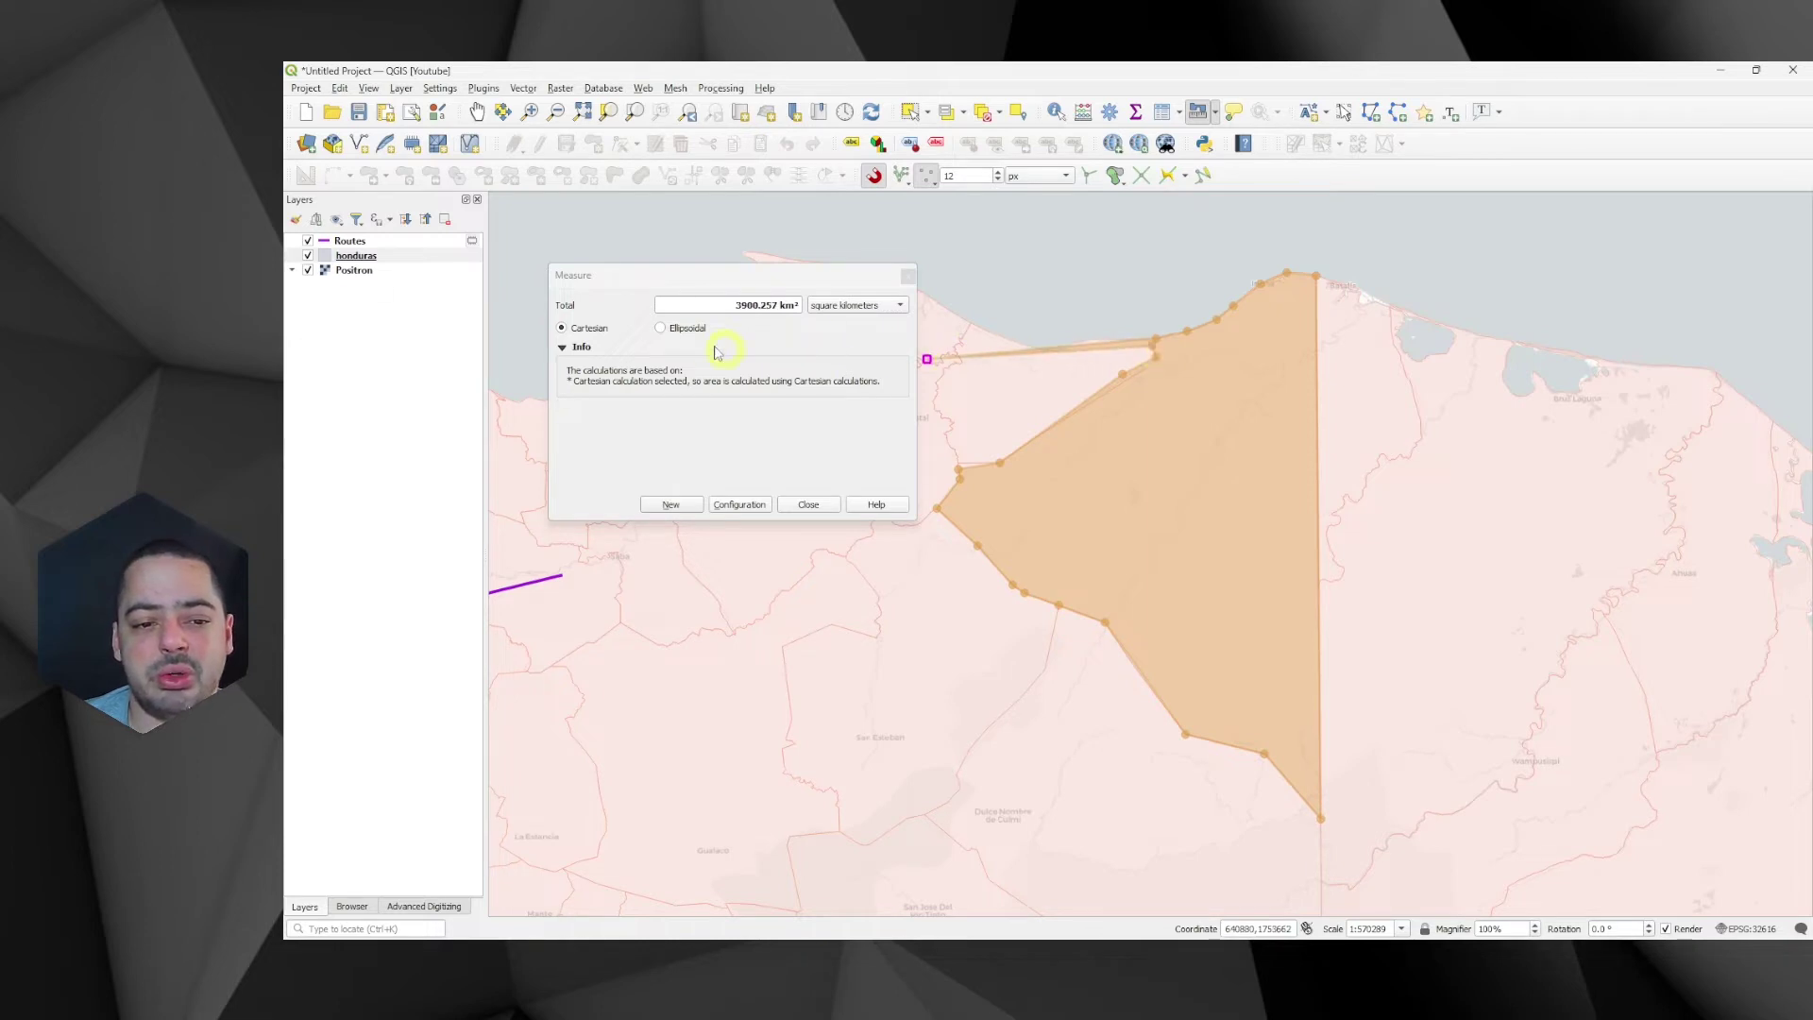
{"action": "left_click", "coordinate": [684, 329]}
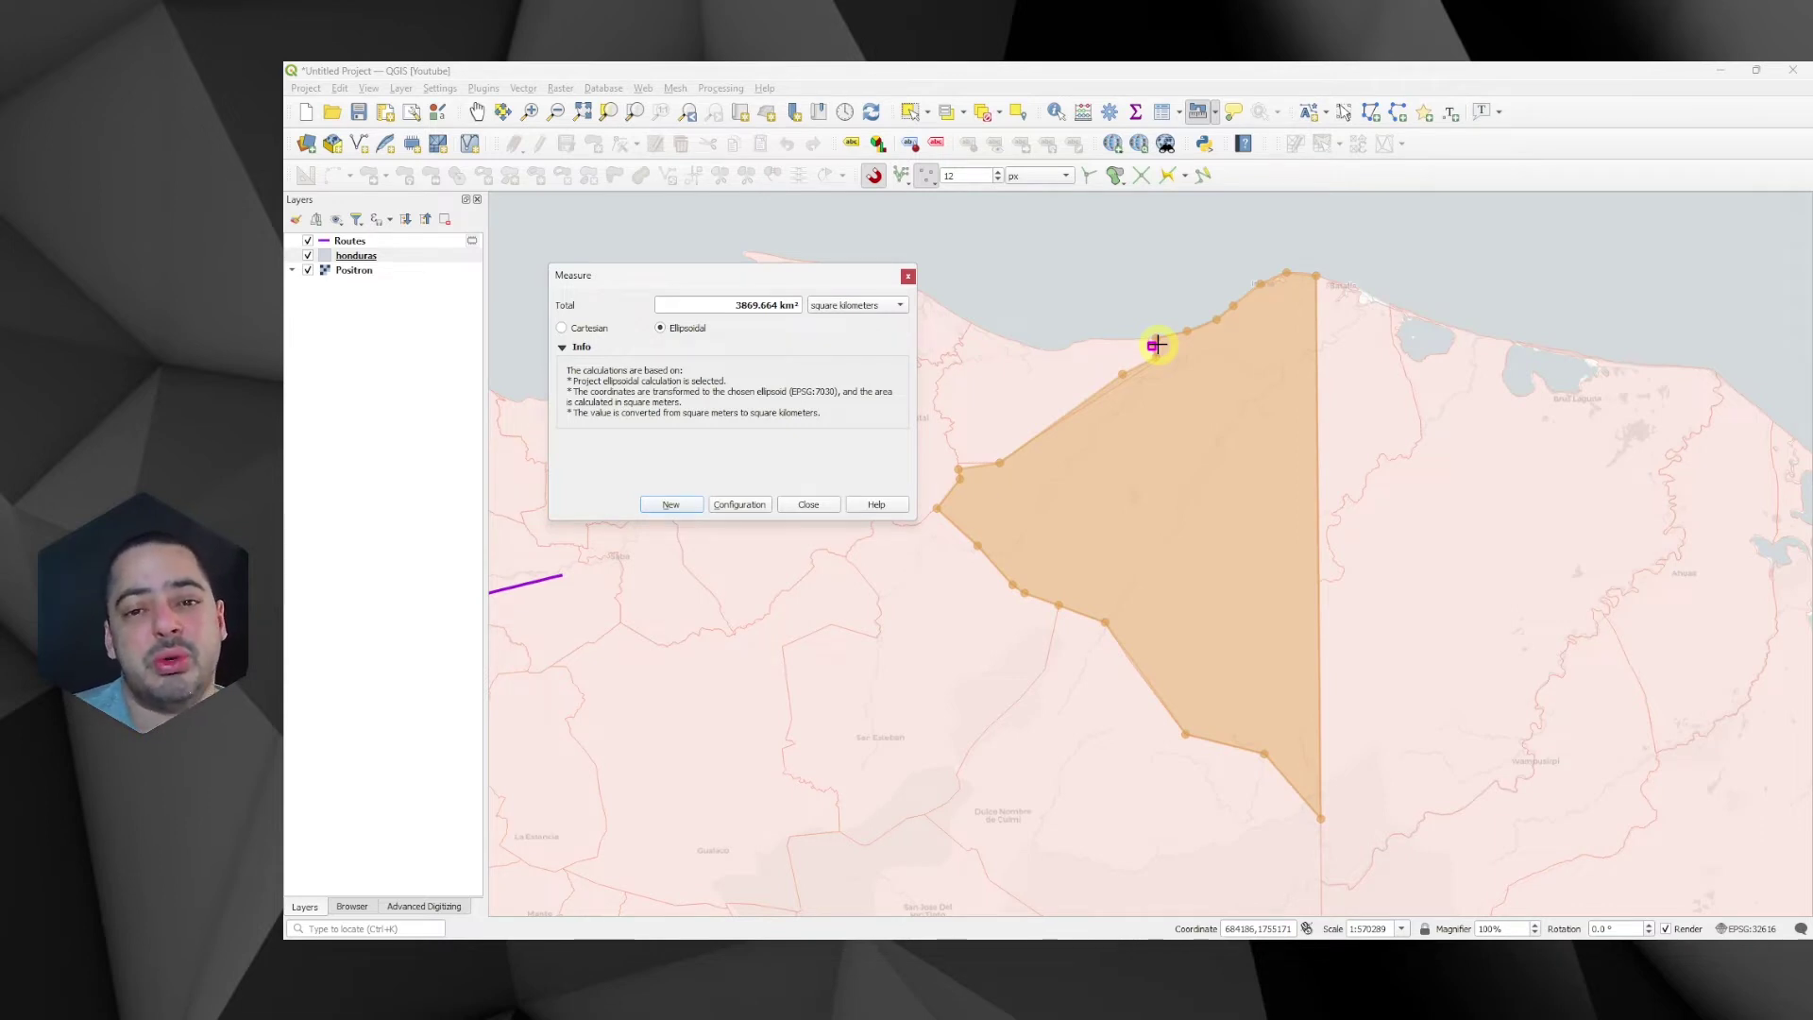
{"action": "key", "text": "Escape"}
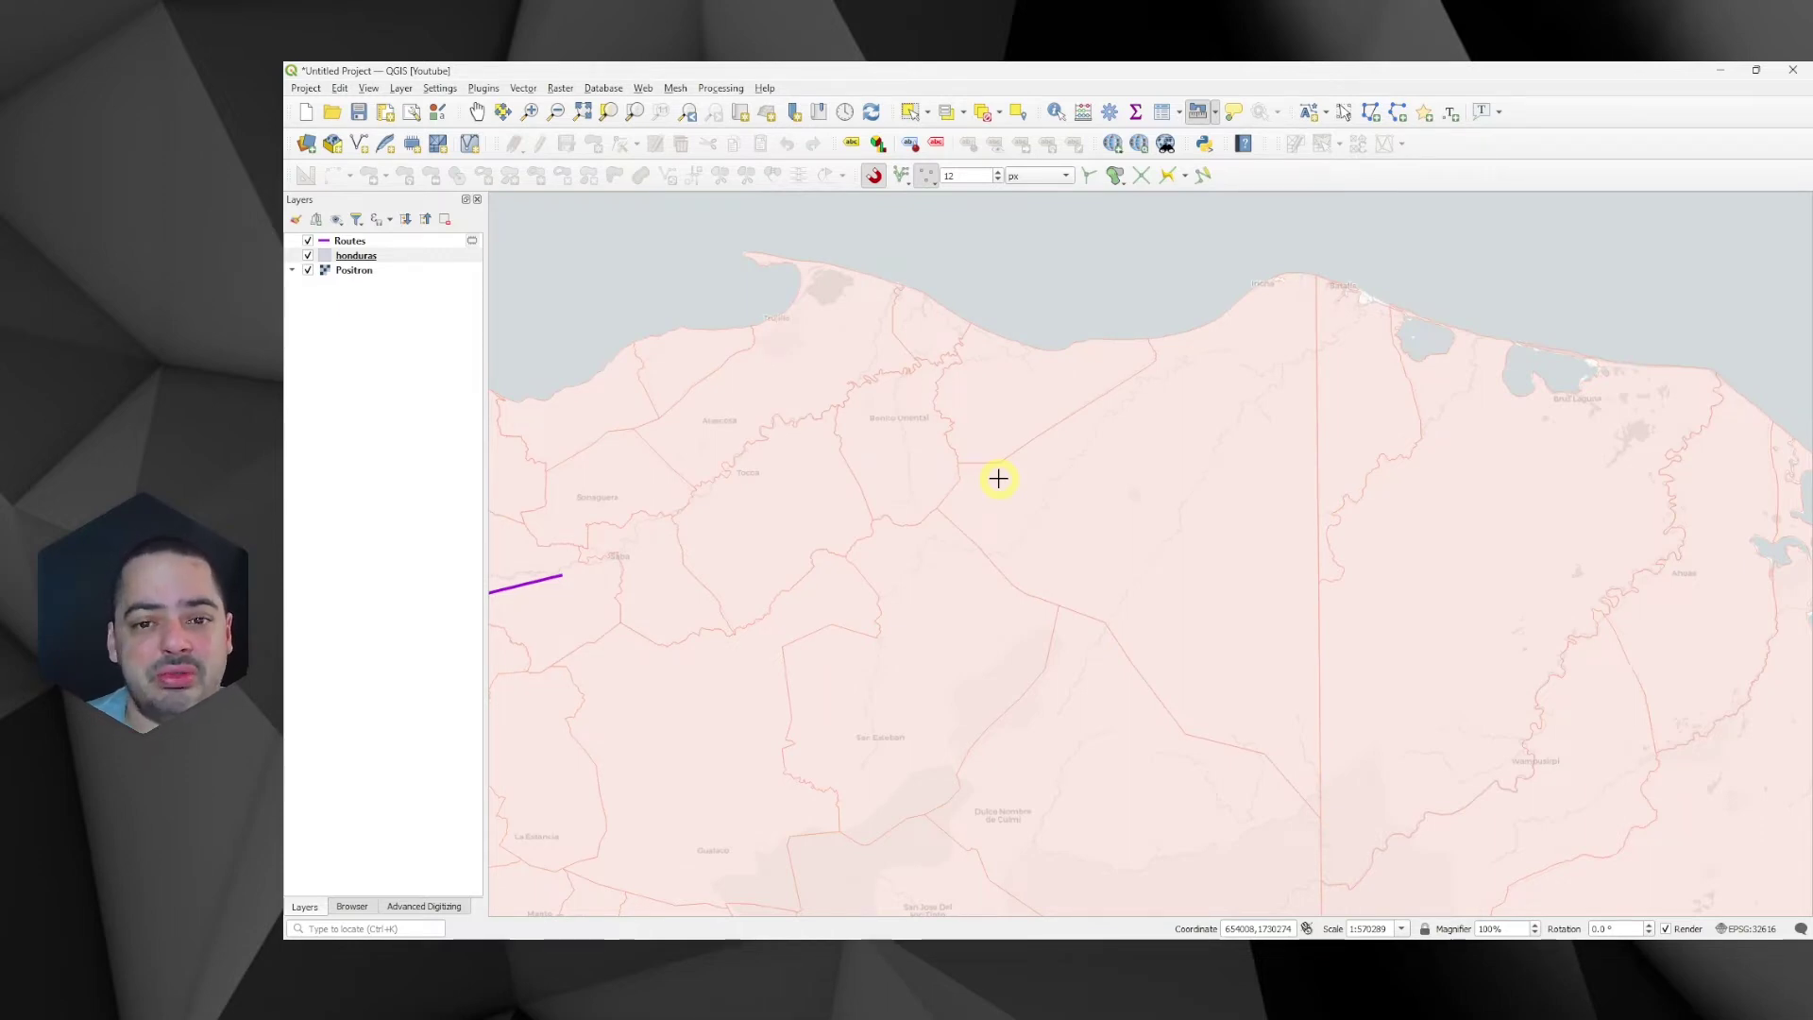
Identify the Colon polygon and expand its derived Cartesian and ellipsoidal areas and perimeters.
{"action": "left_click", "coordinate": [1055, 112]}
{"action": "left_click", "coordinate": [1183, 482]}
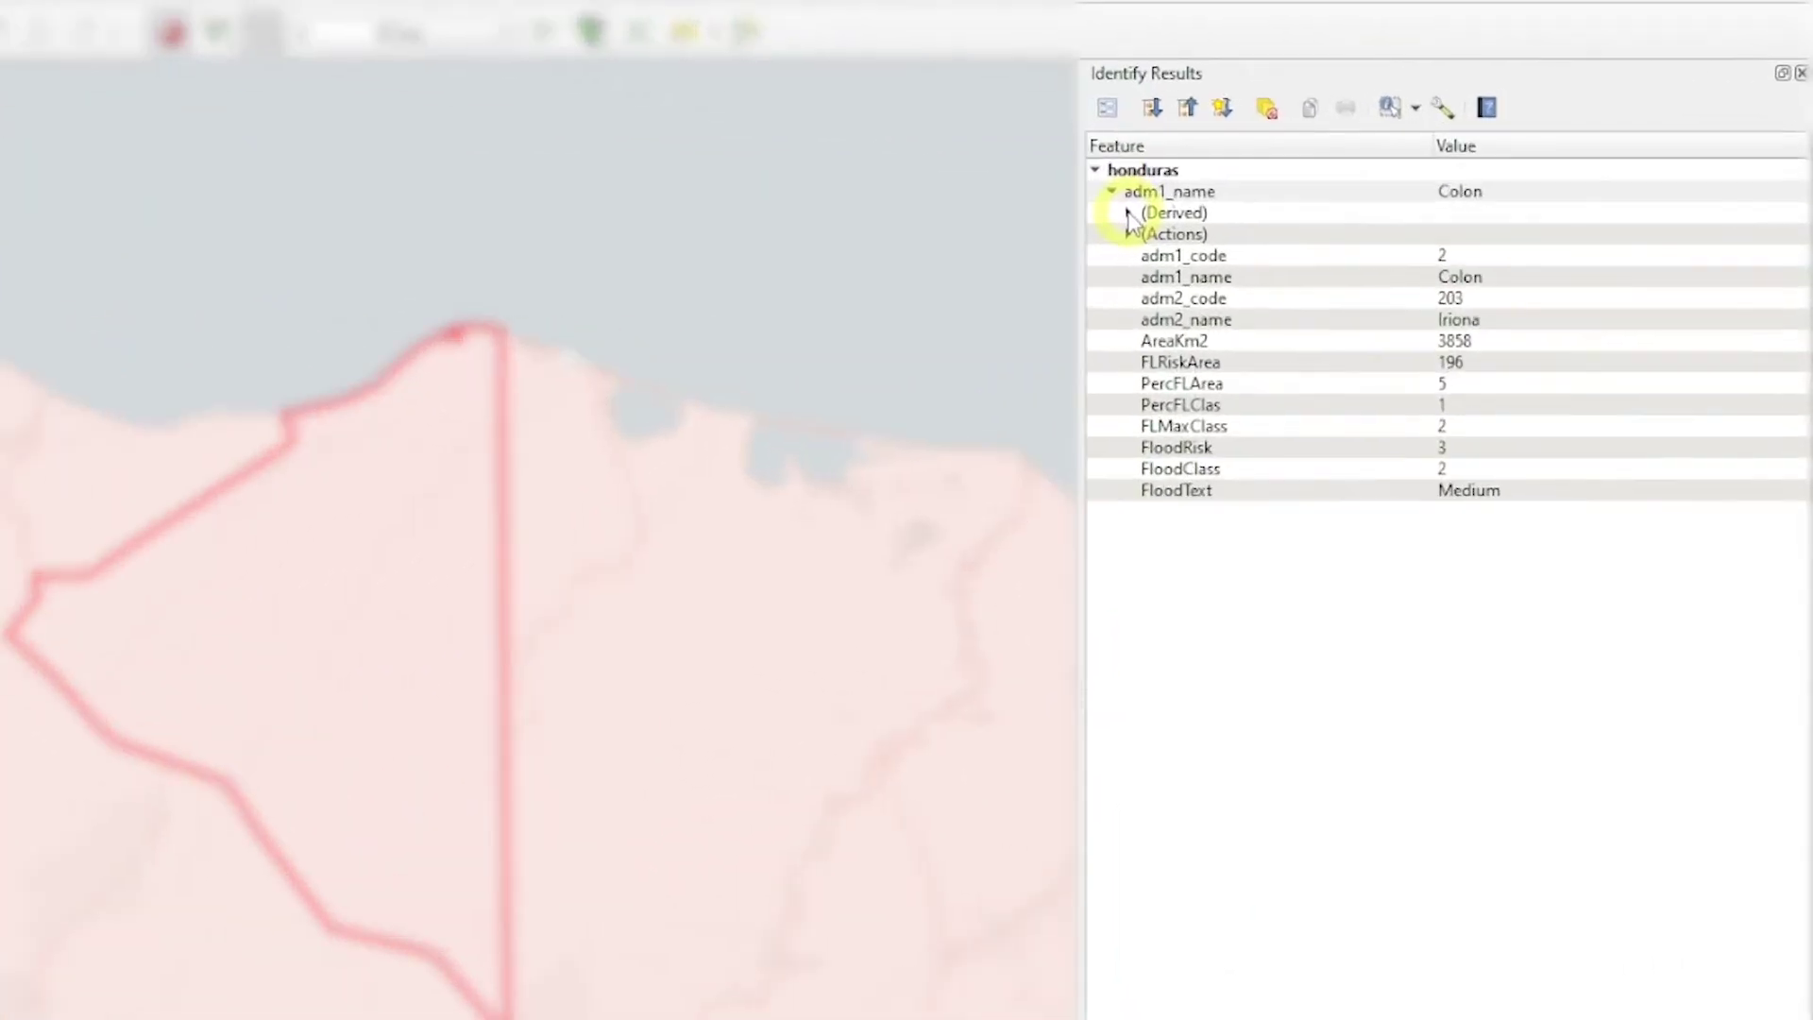
{"action": "left_click", "coordinate": [1128, 213]}
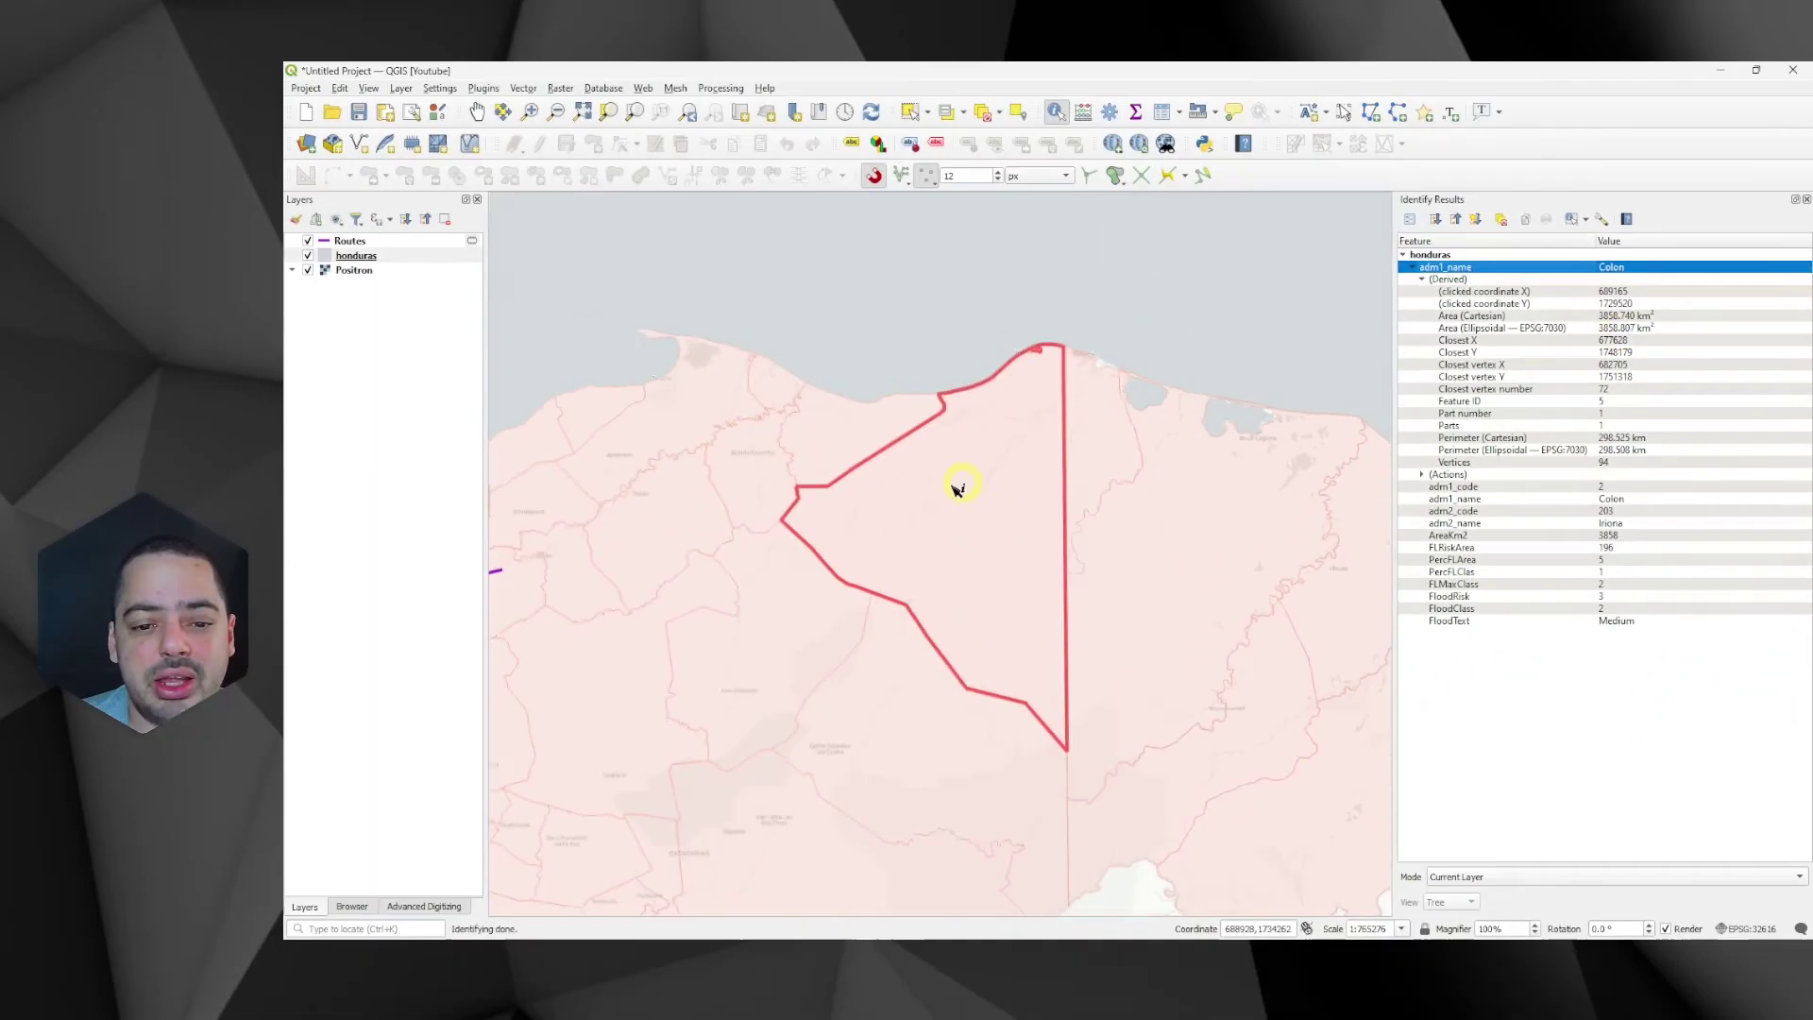
{"action": "left_click_drag", "start_coordinate": [959, 482], "coordinate": [1206, 457]}
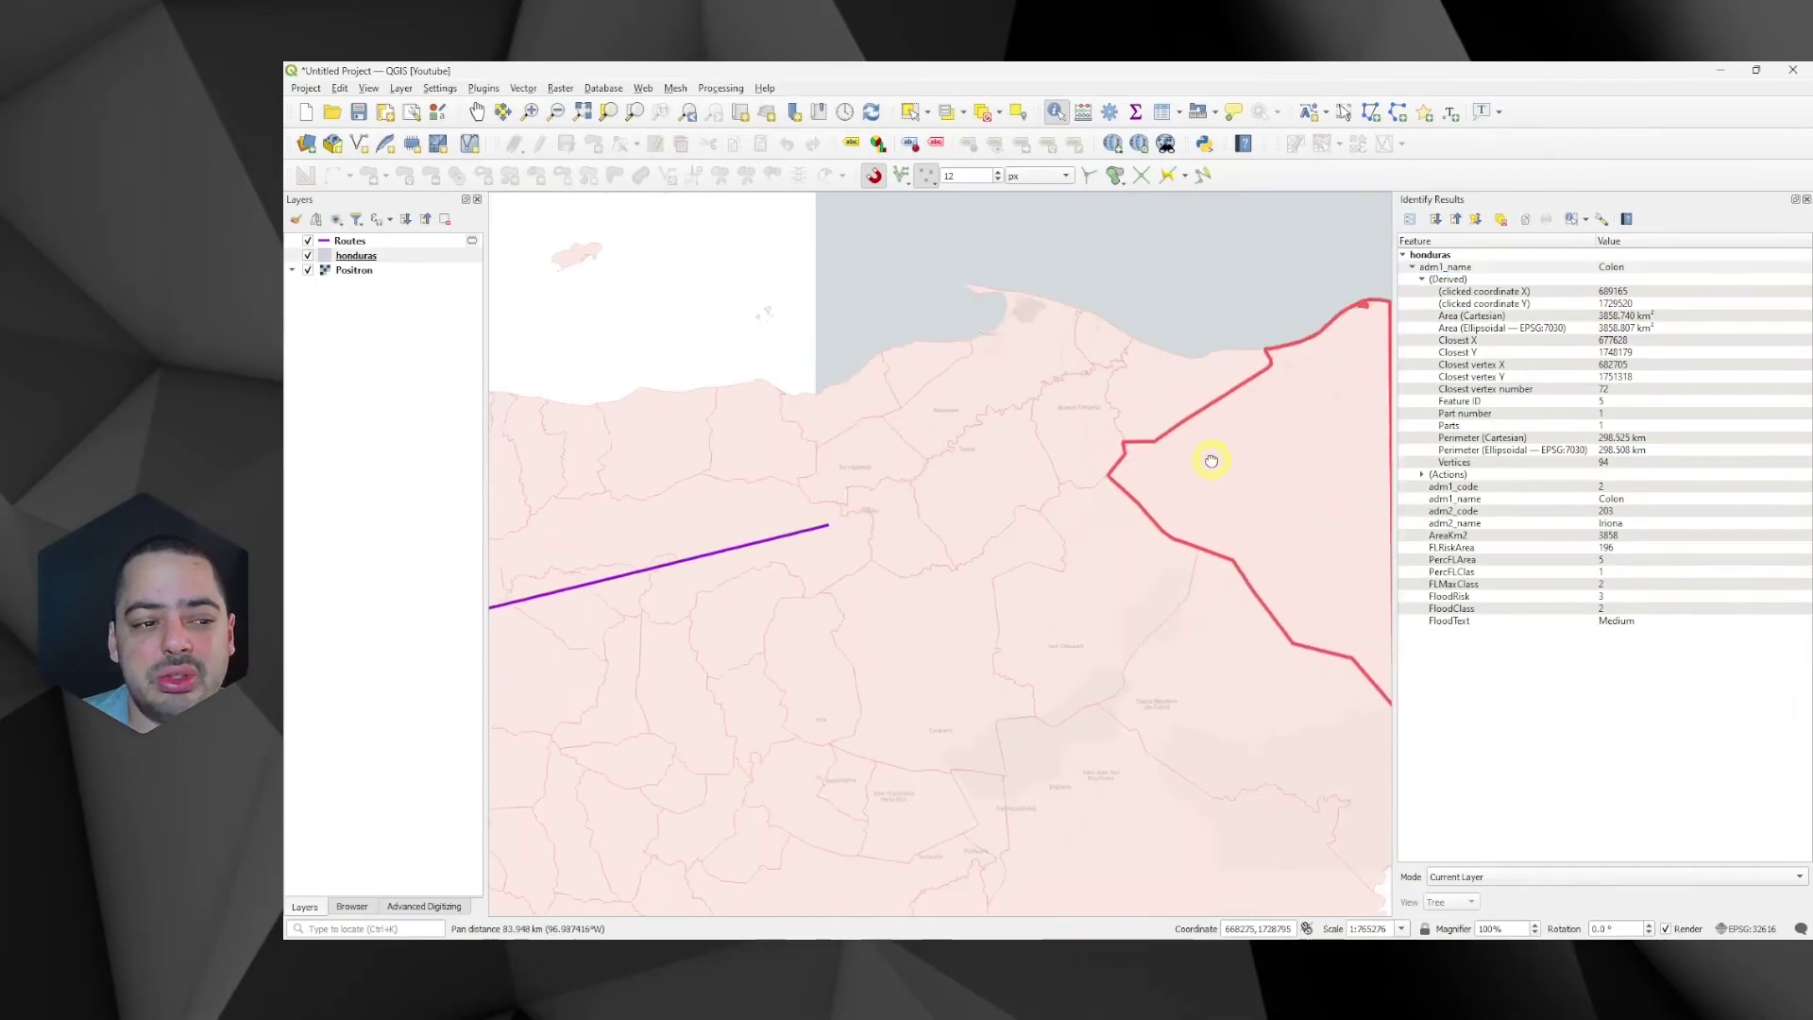
Compare the NE line's lengths, 150.000 km Cartesian versus 150.057 km ellipsoidal, then clear the results.
{"action": "left_click", "coordinate": [376, 241]}
{"action": "left_click", "coordinate": [749, 546]}
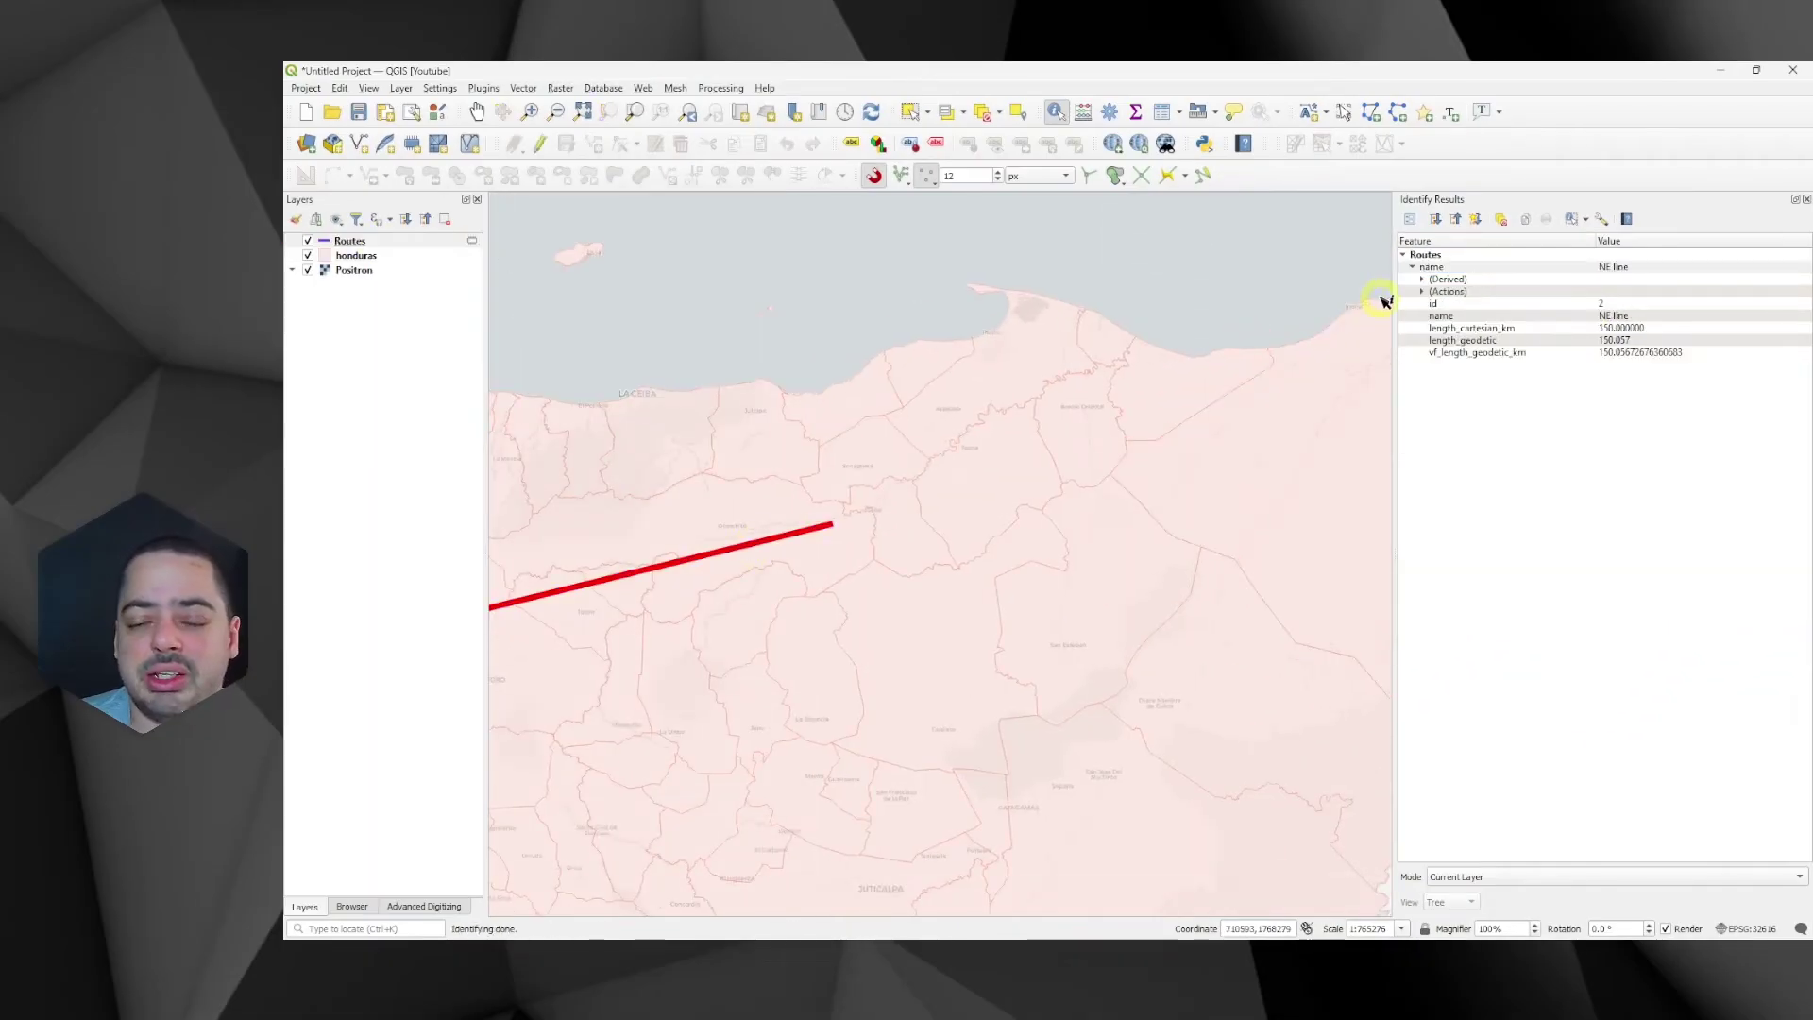
{"action": "left_click_drag", "start_coordinate": [864, 519], "coordinate": [1299, 401]}
{"action": "left_click", "coordinate": [1422, 279]}
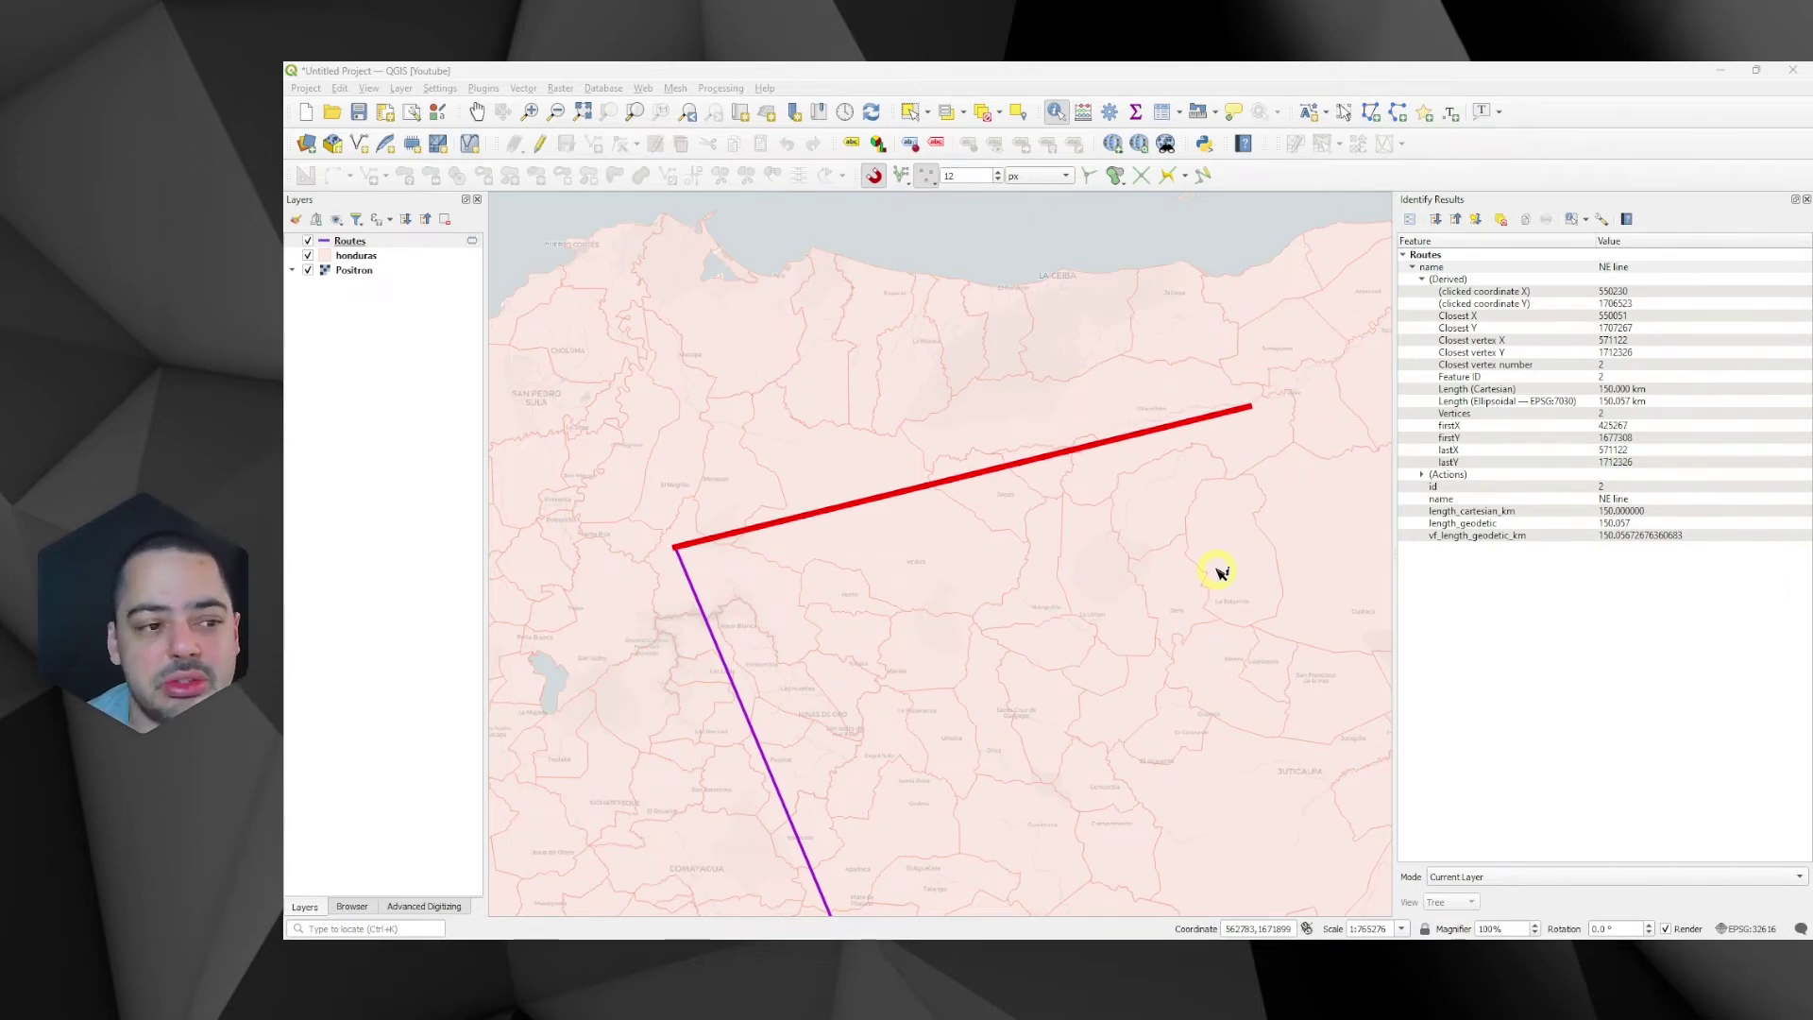
{"action": "left_click", "coordinate": [1005, 241]}
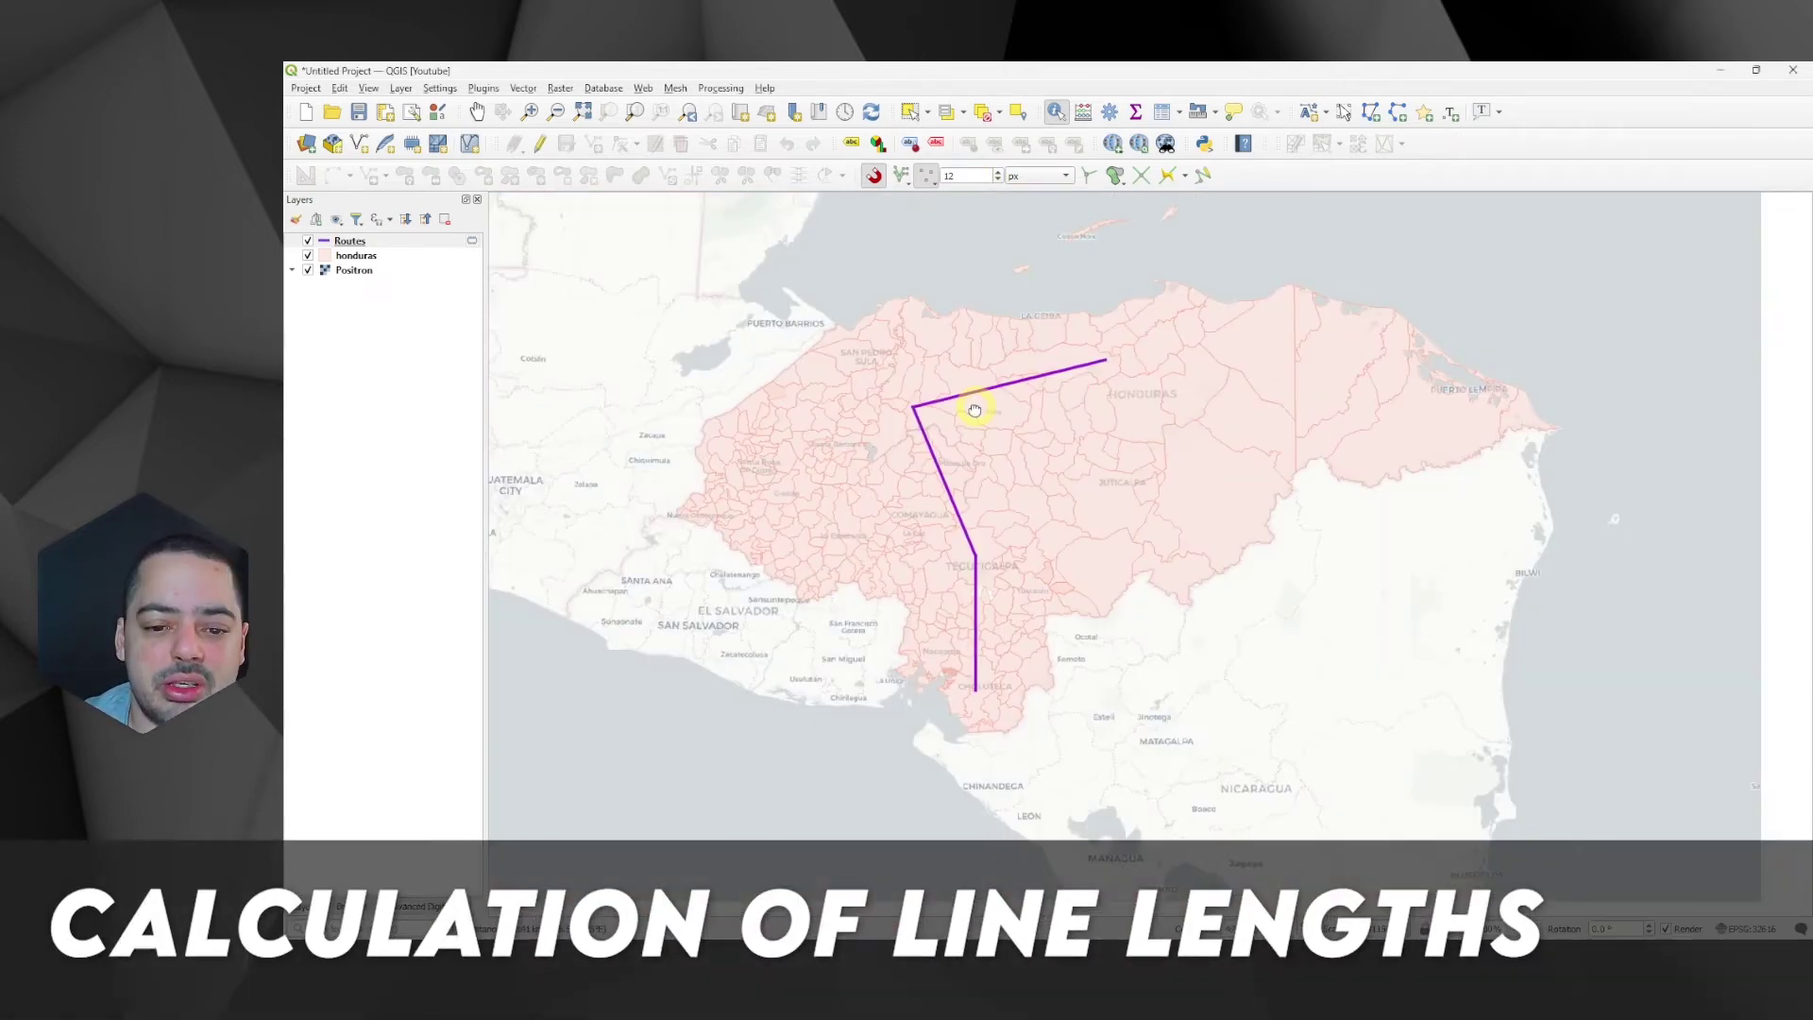
Open the Routes attribute table and its Field Calculator.
{"action": "left_click_drag", "start_coordinate": [973, 405], "coordinate": [972, 417]}
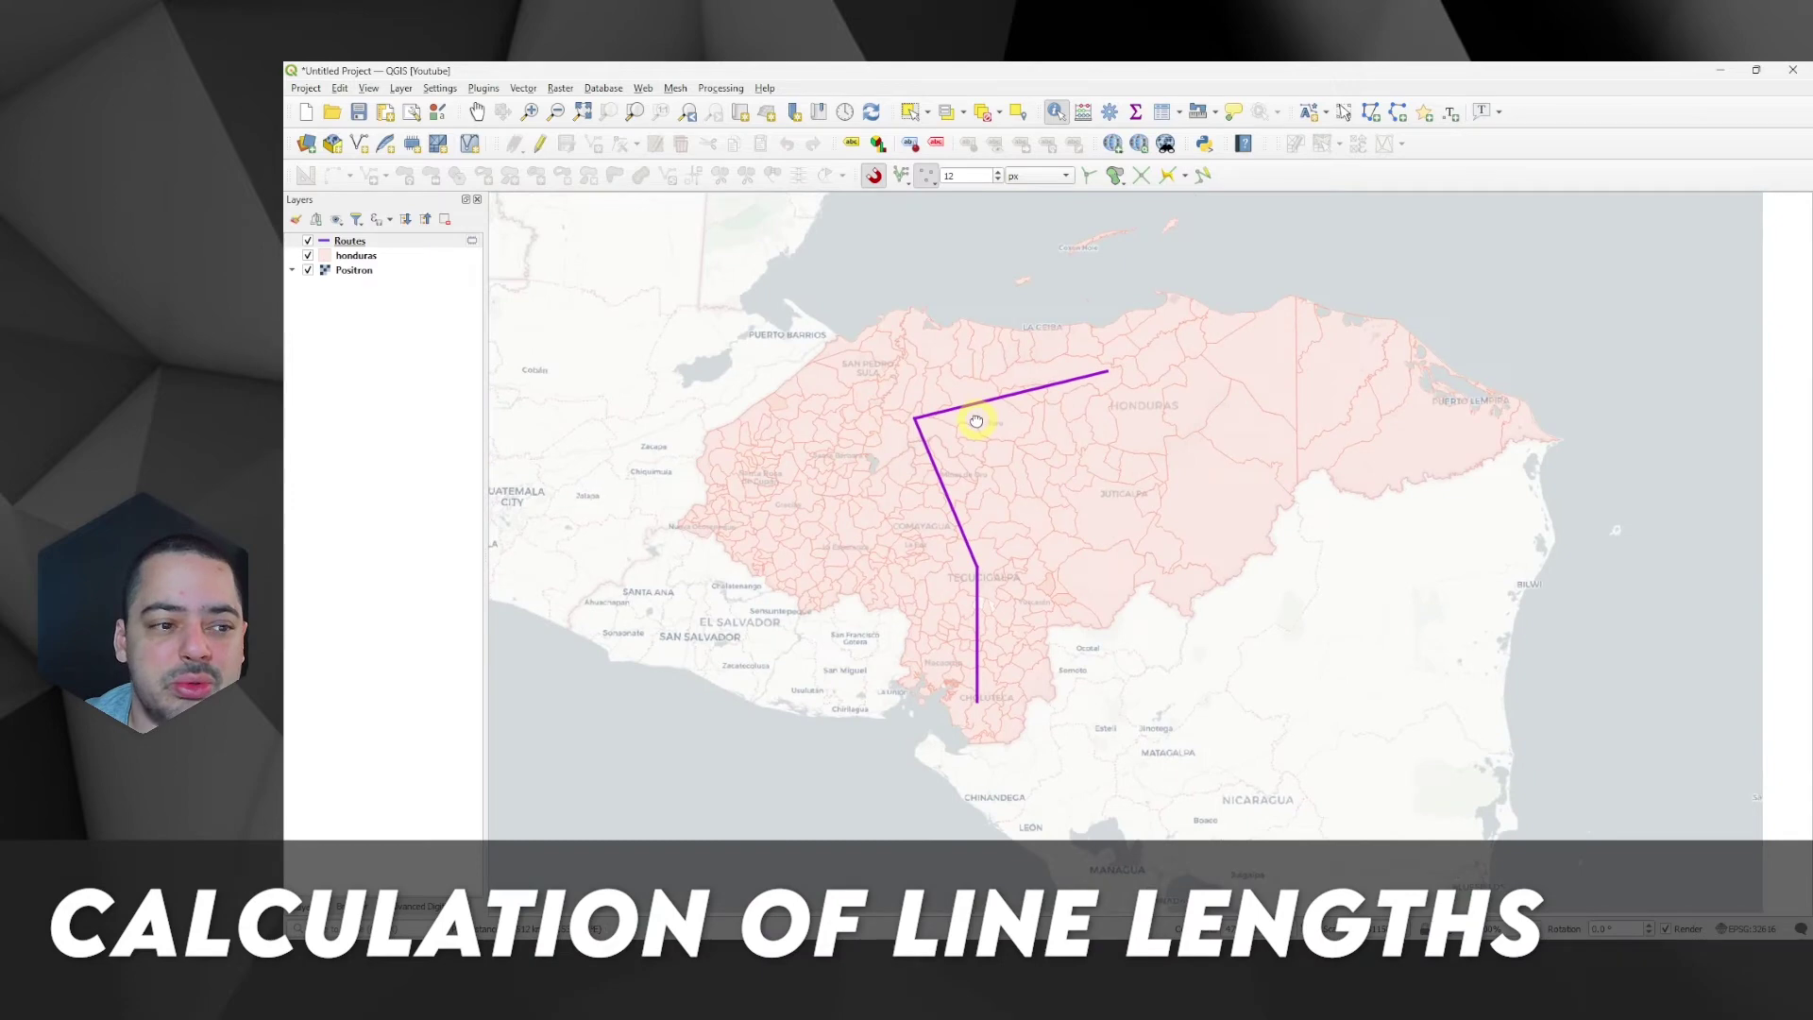
{"action": "right_click", "coordinate": [401, 242]}
{"action": "left_click", "coordinate": [463, 436]}
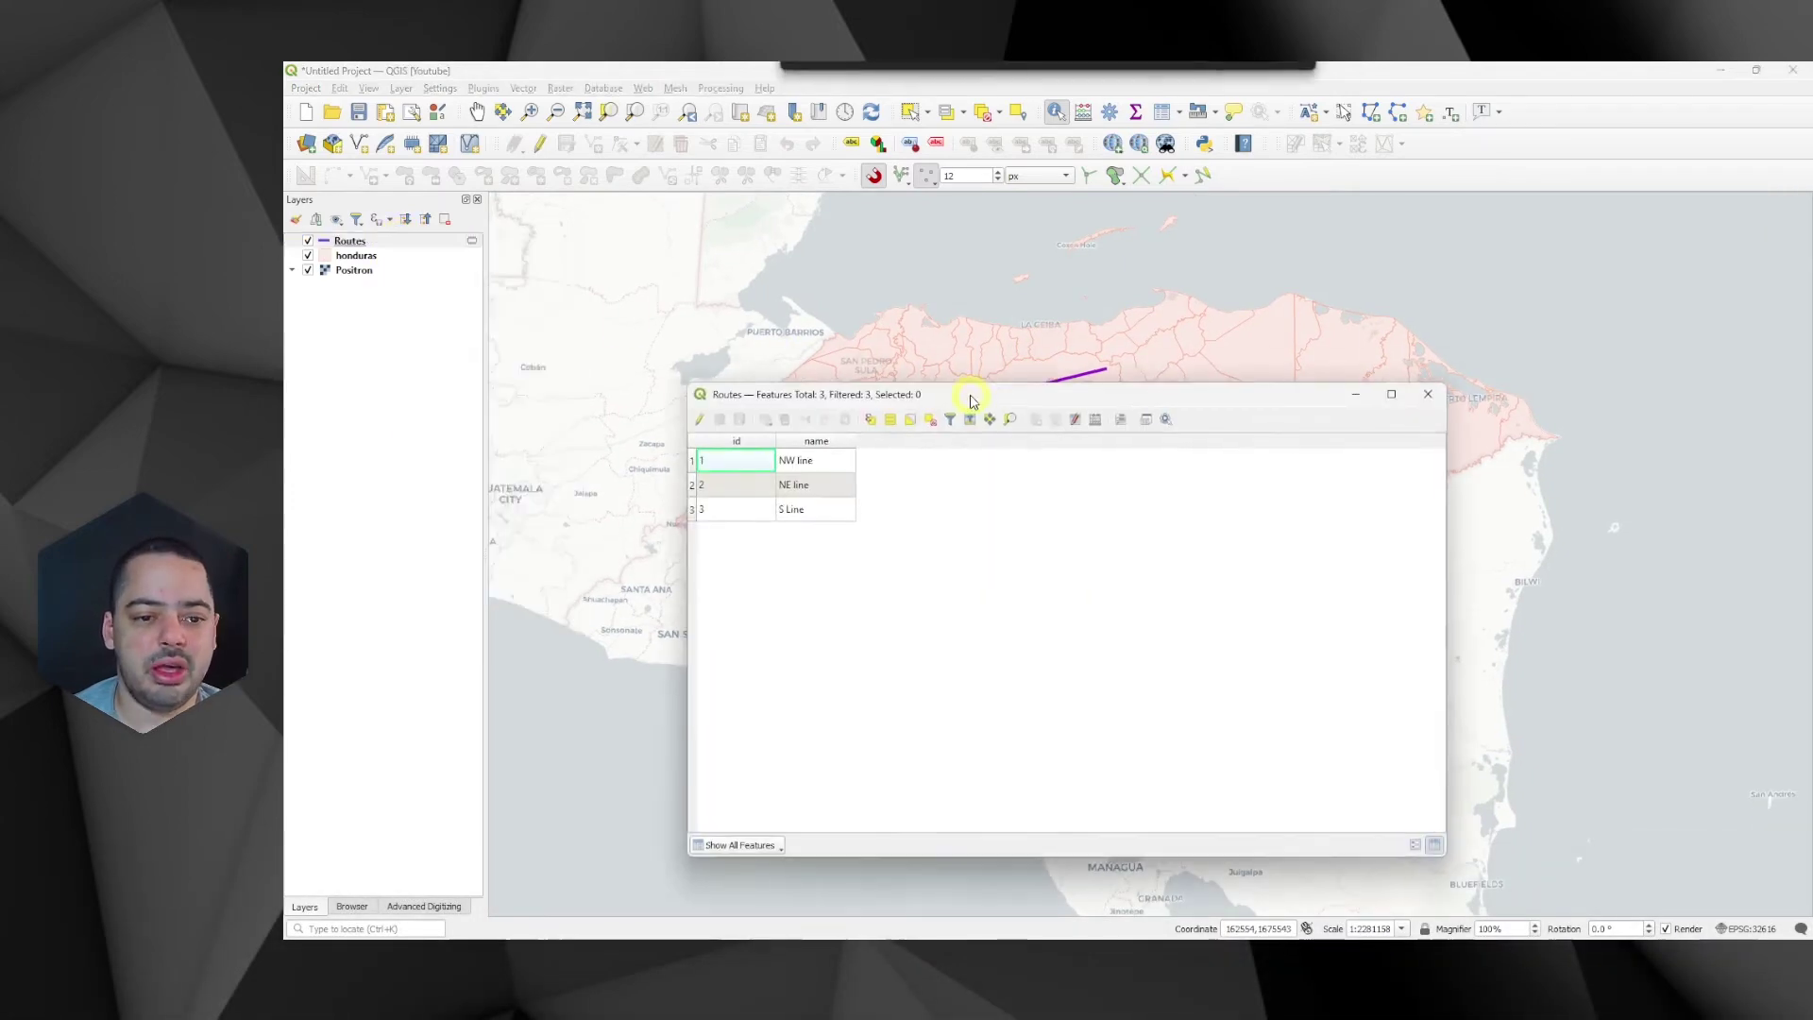
{"action": "left_click", "coordinate": [1096, 419]}
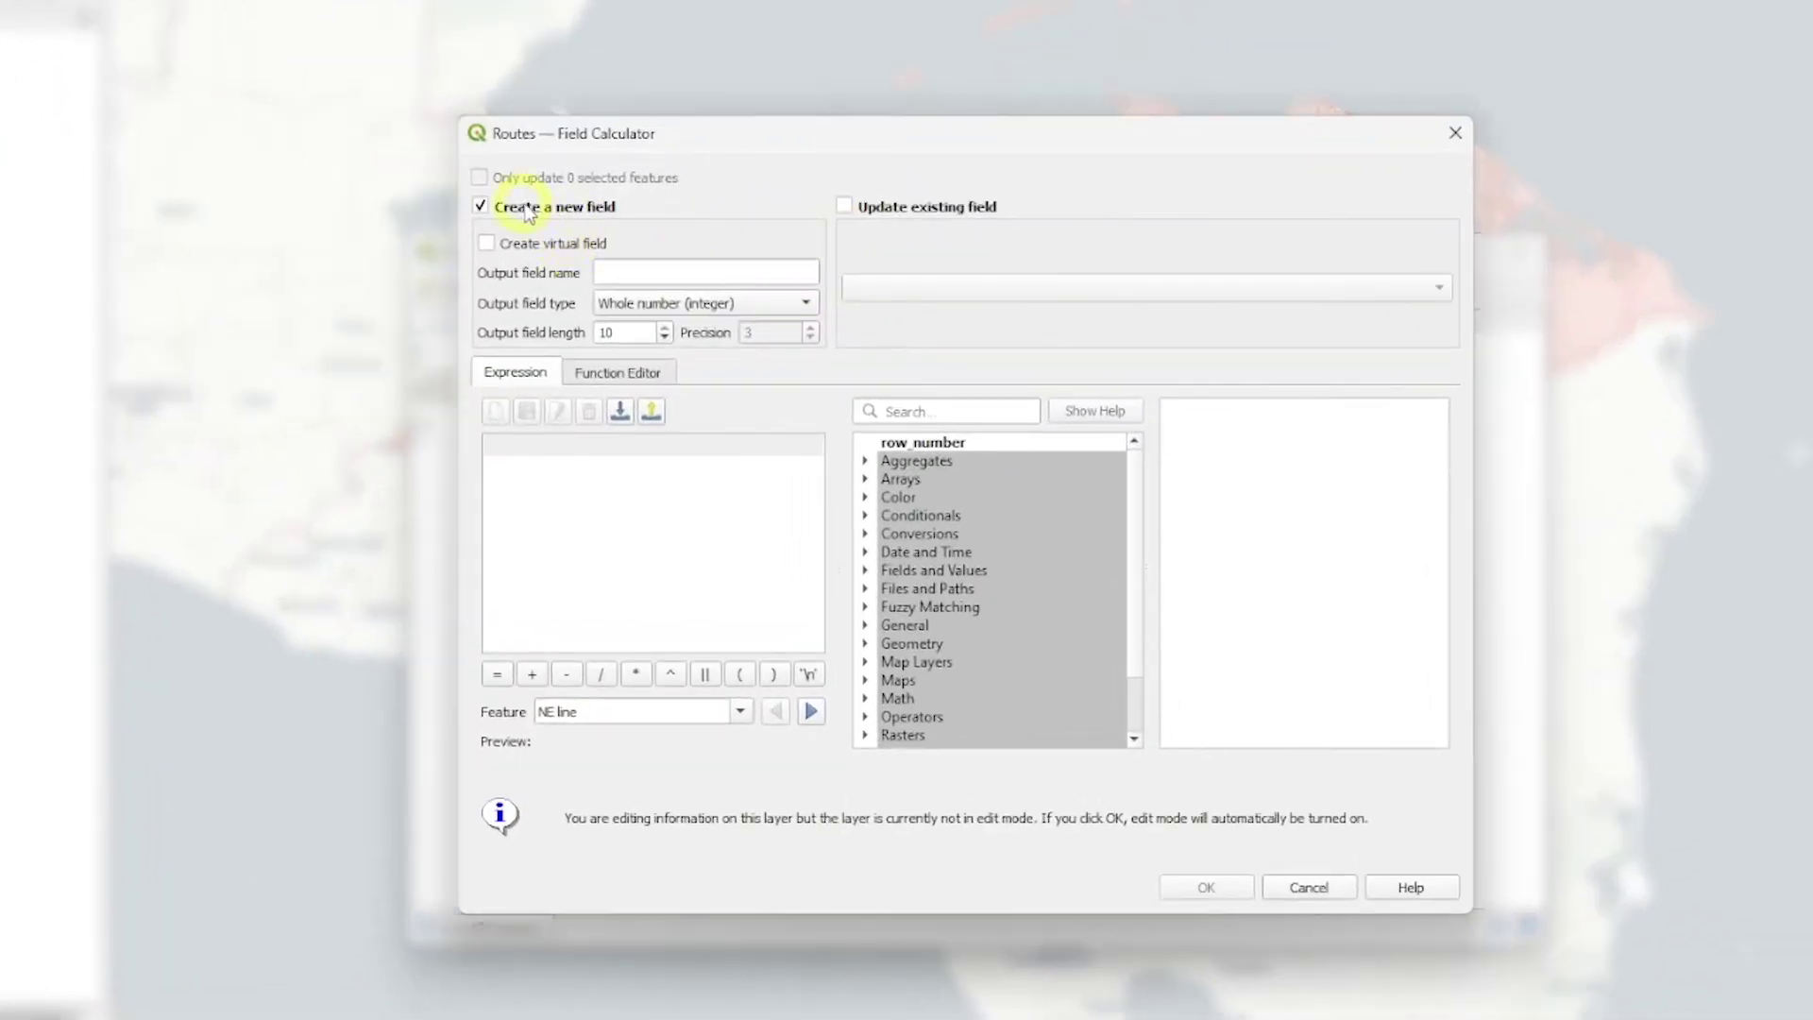
Define a new decimal field length_cartesian_km with length 12 and precision 3.
{"action": "left_click", "coordinate": [633, 274]}
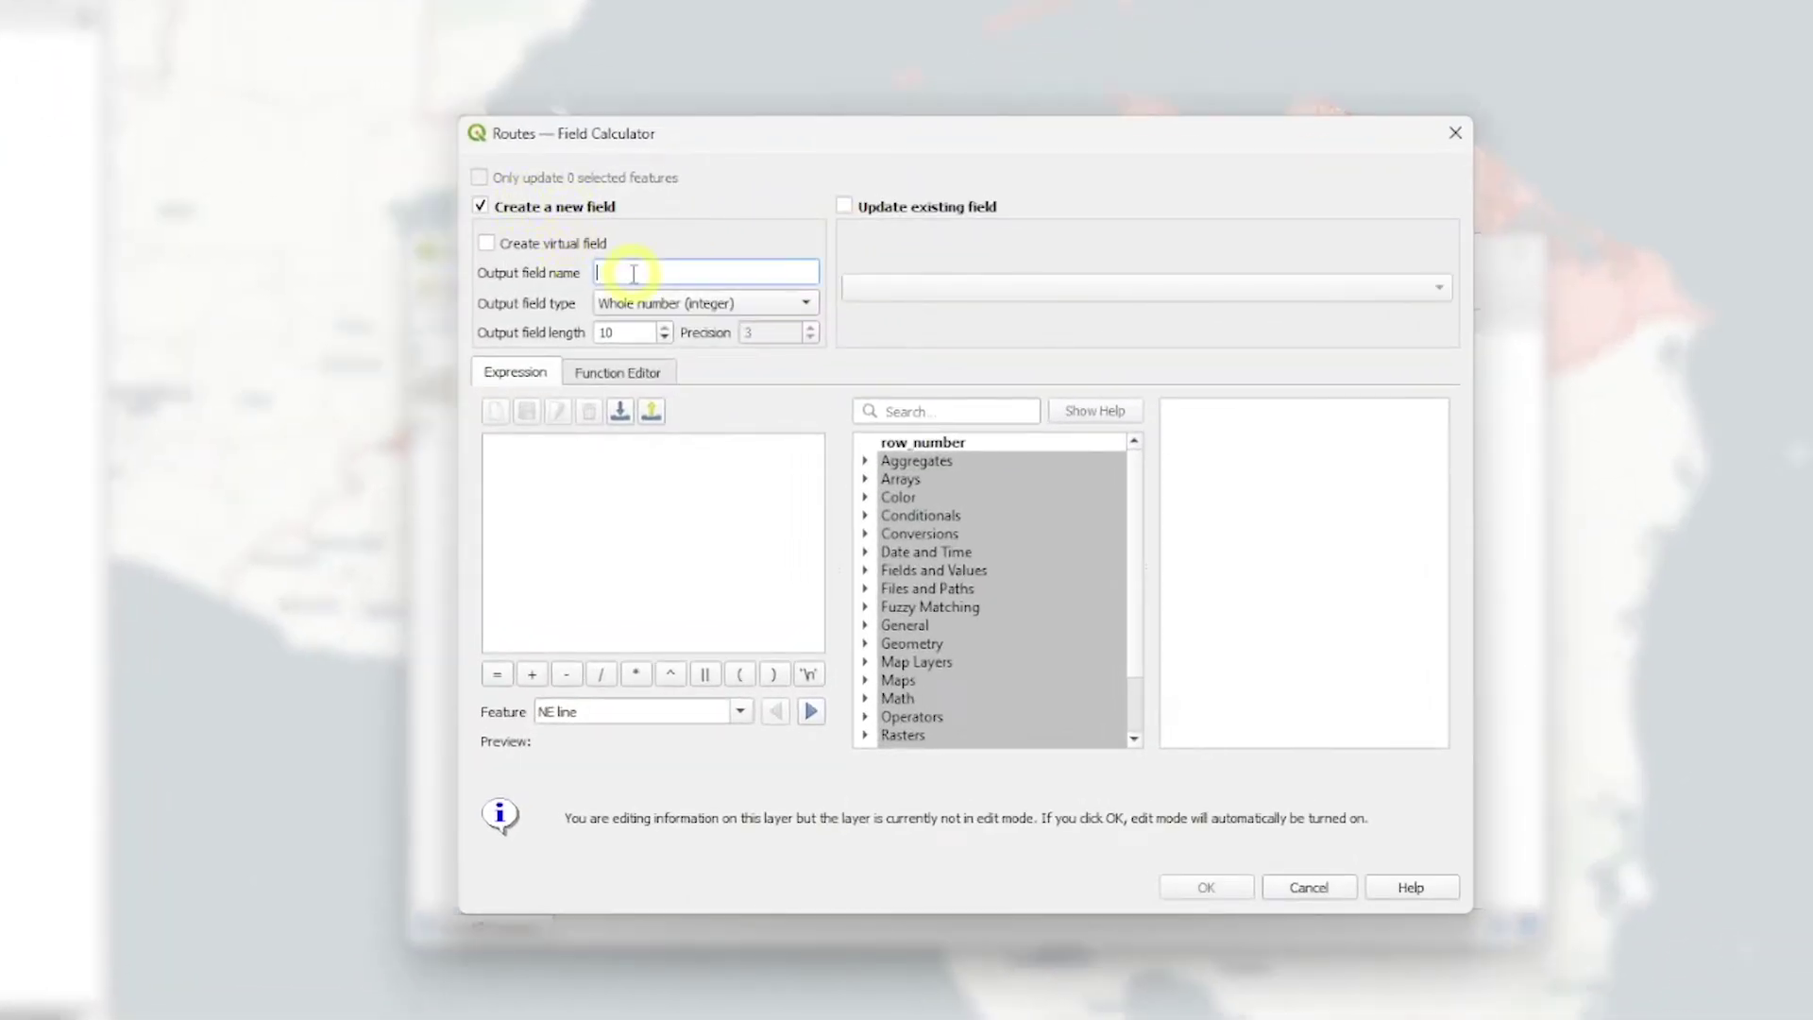
{"action": "type", "text": "length_cartesian_km"}
{"action": "left_click", "coordinate": [704, 303]}
{"action": "left_click", "coordinate": [661, 328]}
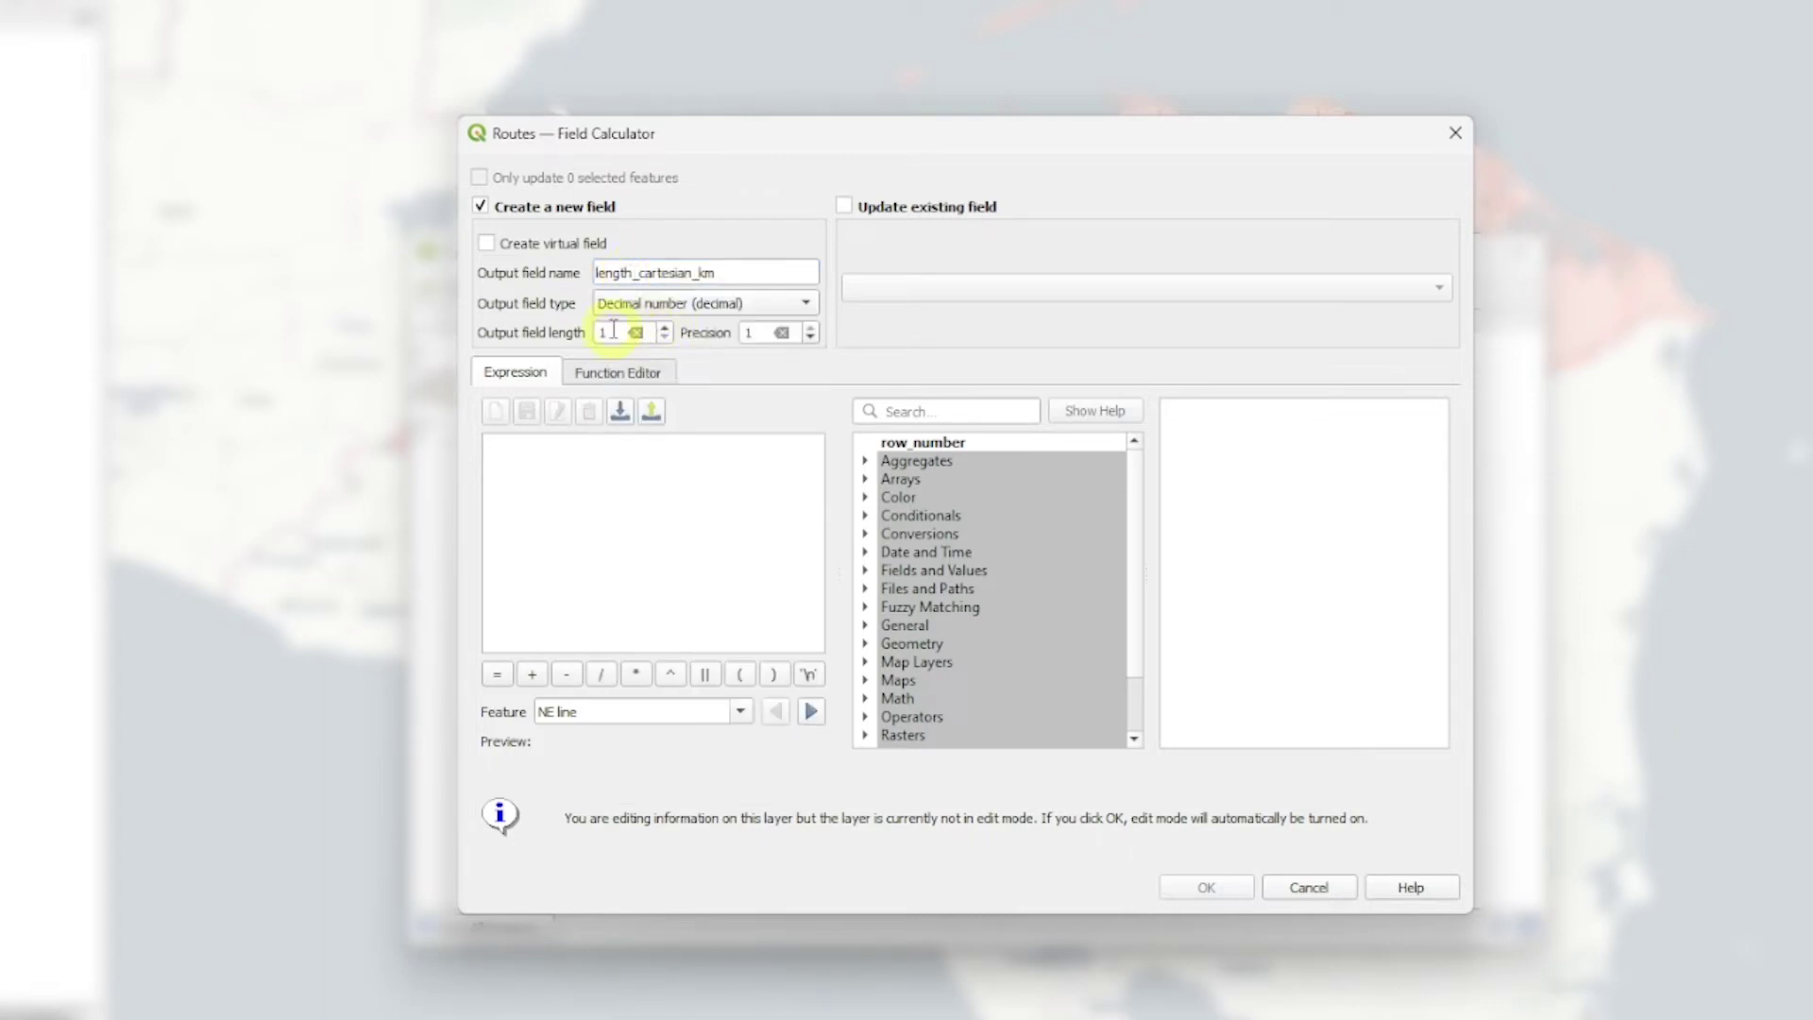
{"action": "type", "text": "2"}
{"action": "key", "text": "Tab"}
{"action": "type", "text": "3"}
Filter functions to 'length' and review the help for length, $length and length3D.
{"action": "left_click", "coordinate": [967, 404]}
{"action": "type", "text": "length"}
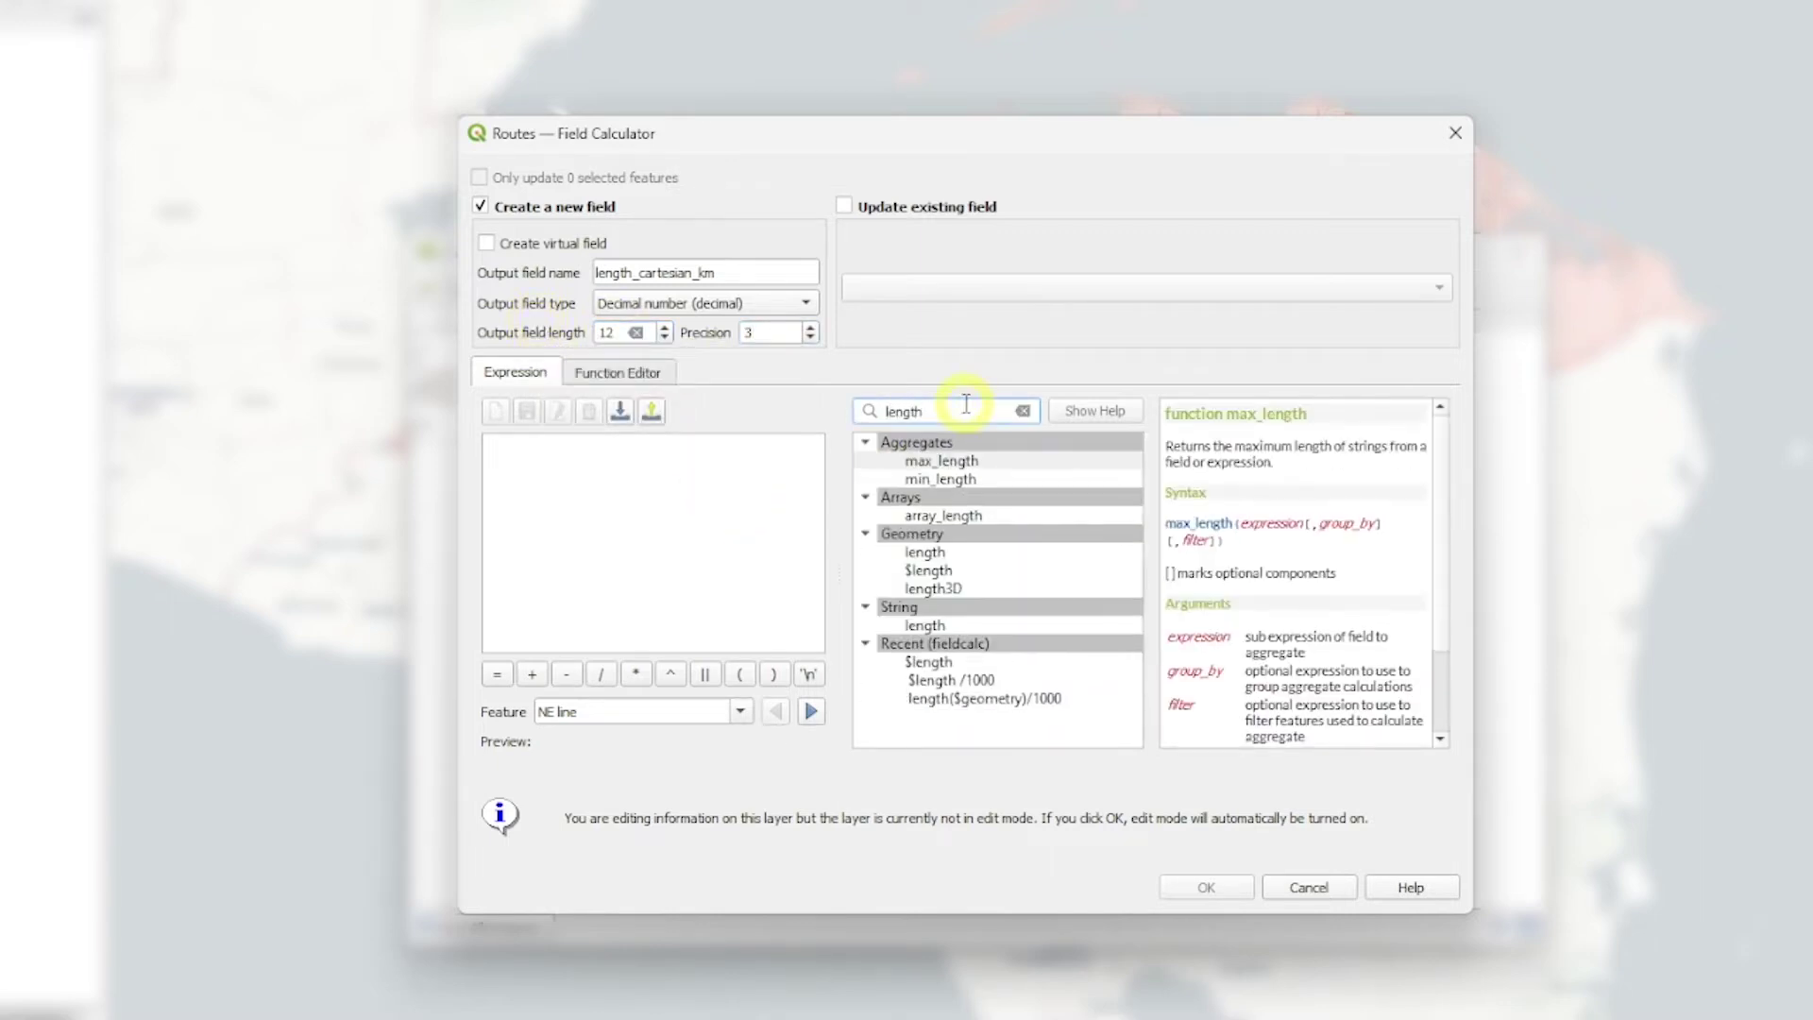
{"action": "left_click", "coordinate": [934, 555]}
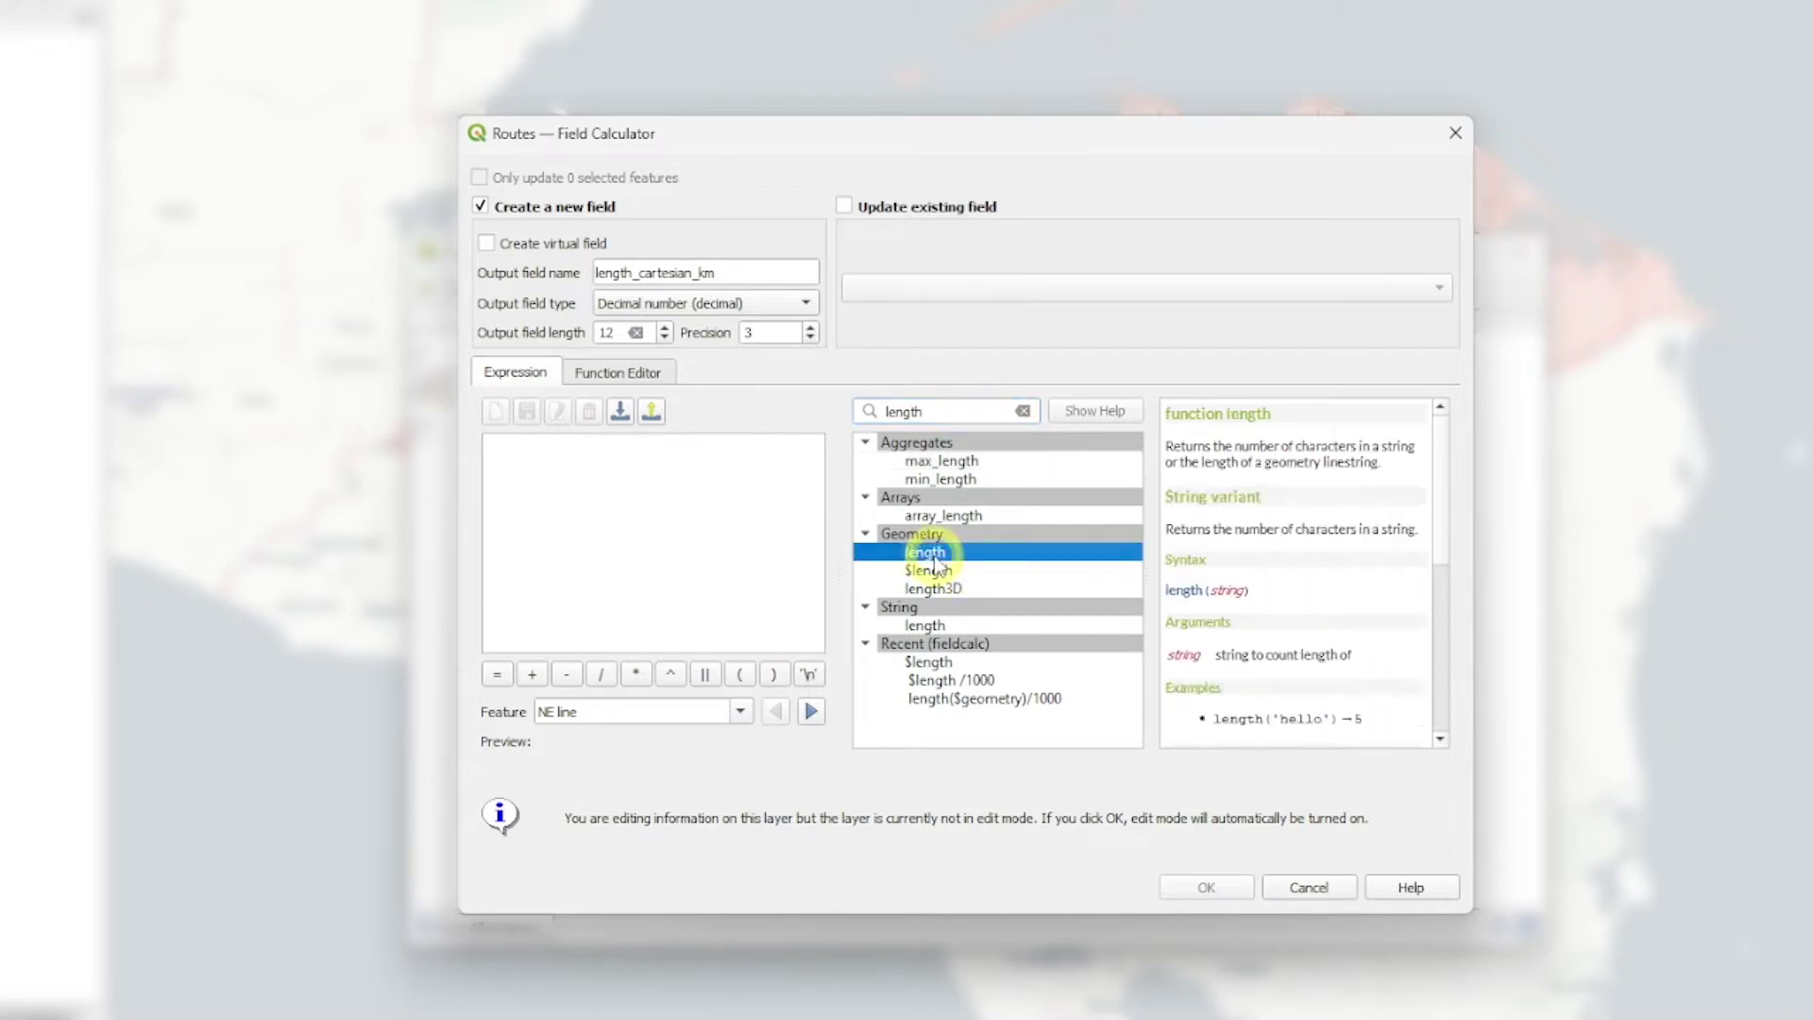
{"action": "left_click", "coordinate": [936, 571]}
{"action": "left_click", "coordinate": [947, 589]}
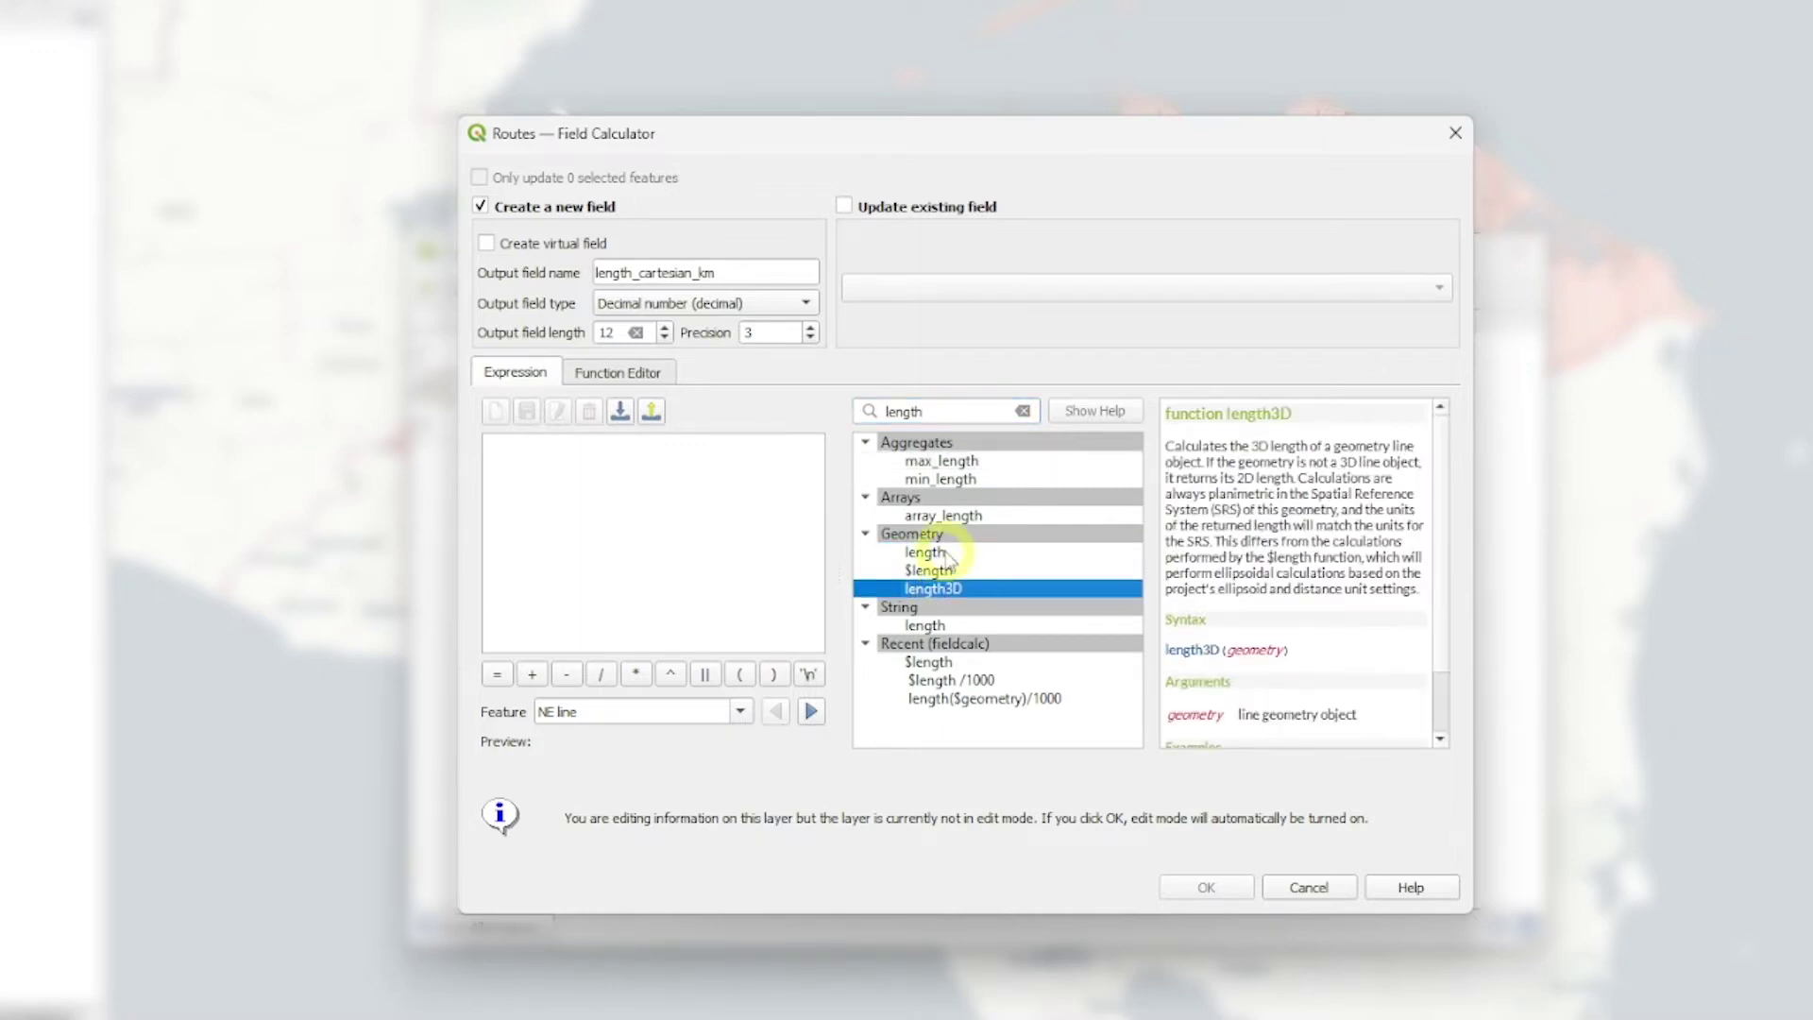
{"action": "left_click", "coordinate": [930, 553]}
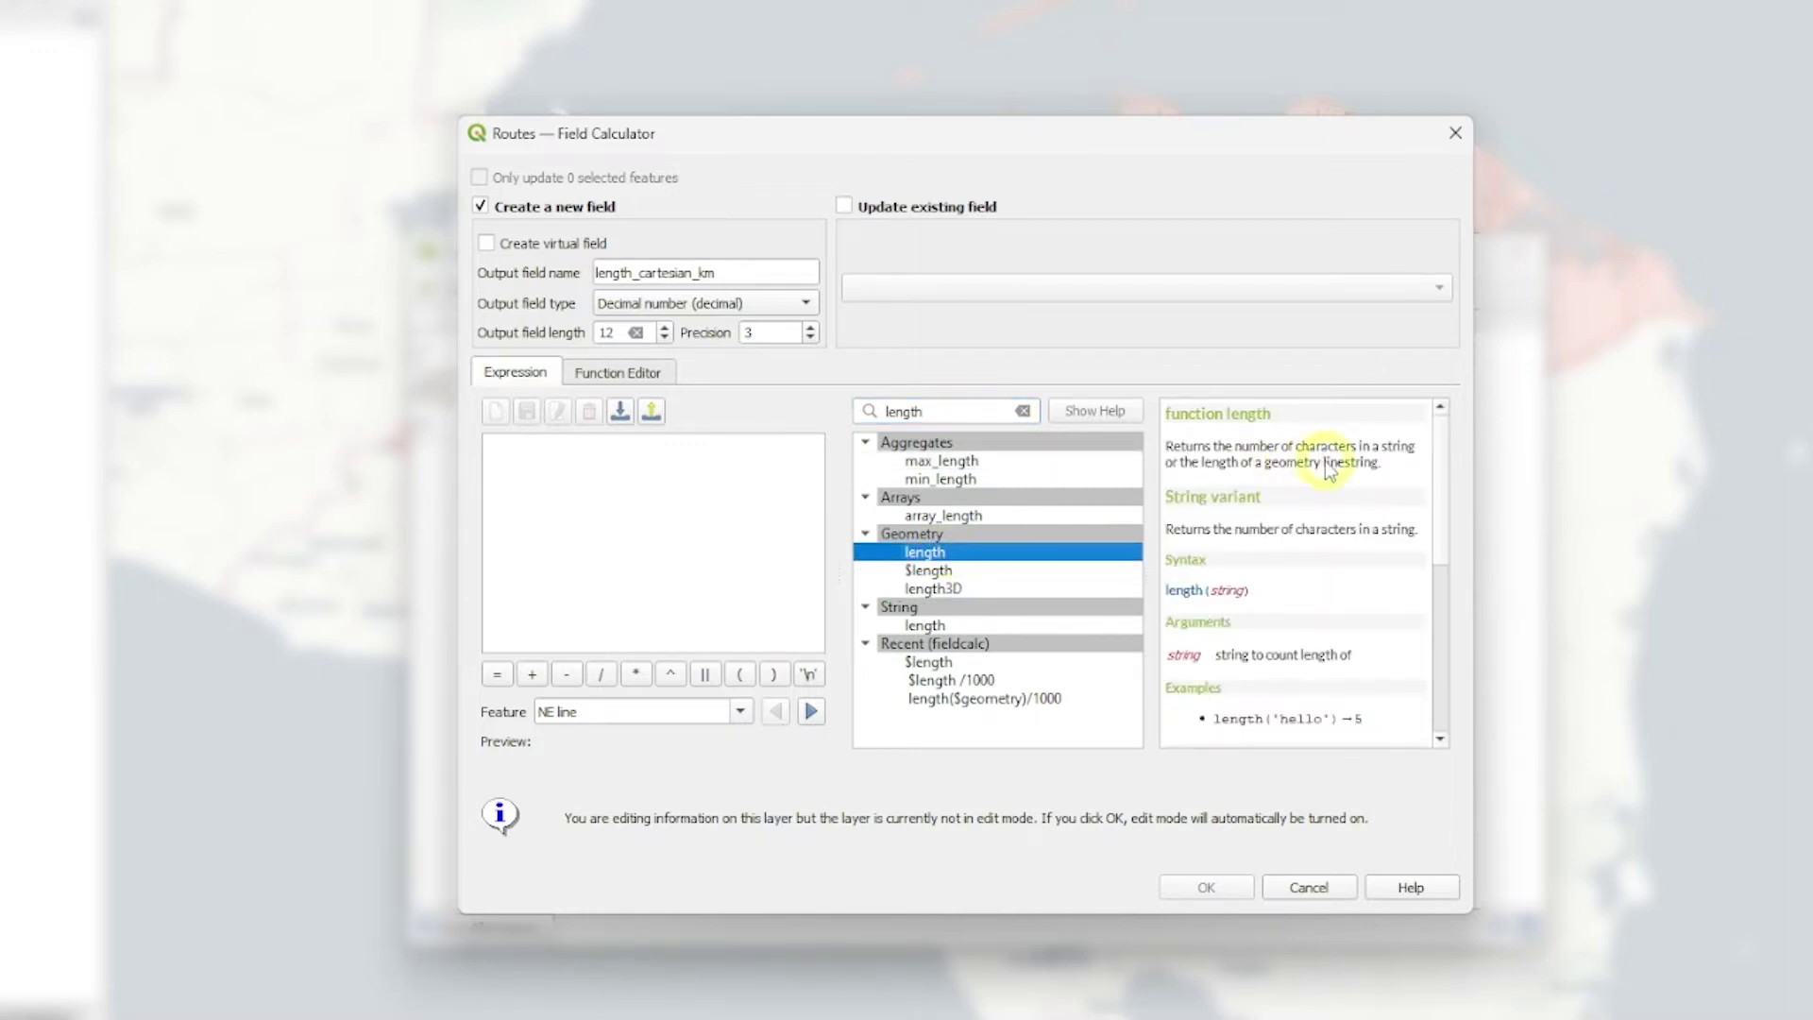
{"action": "left_click_drag", "start_coordinate": [1440, 508], "coordinate": [1441, 621]}
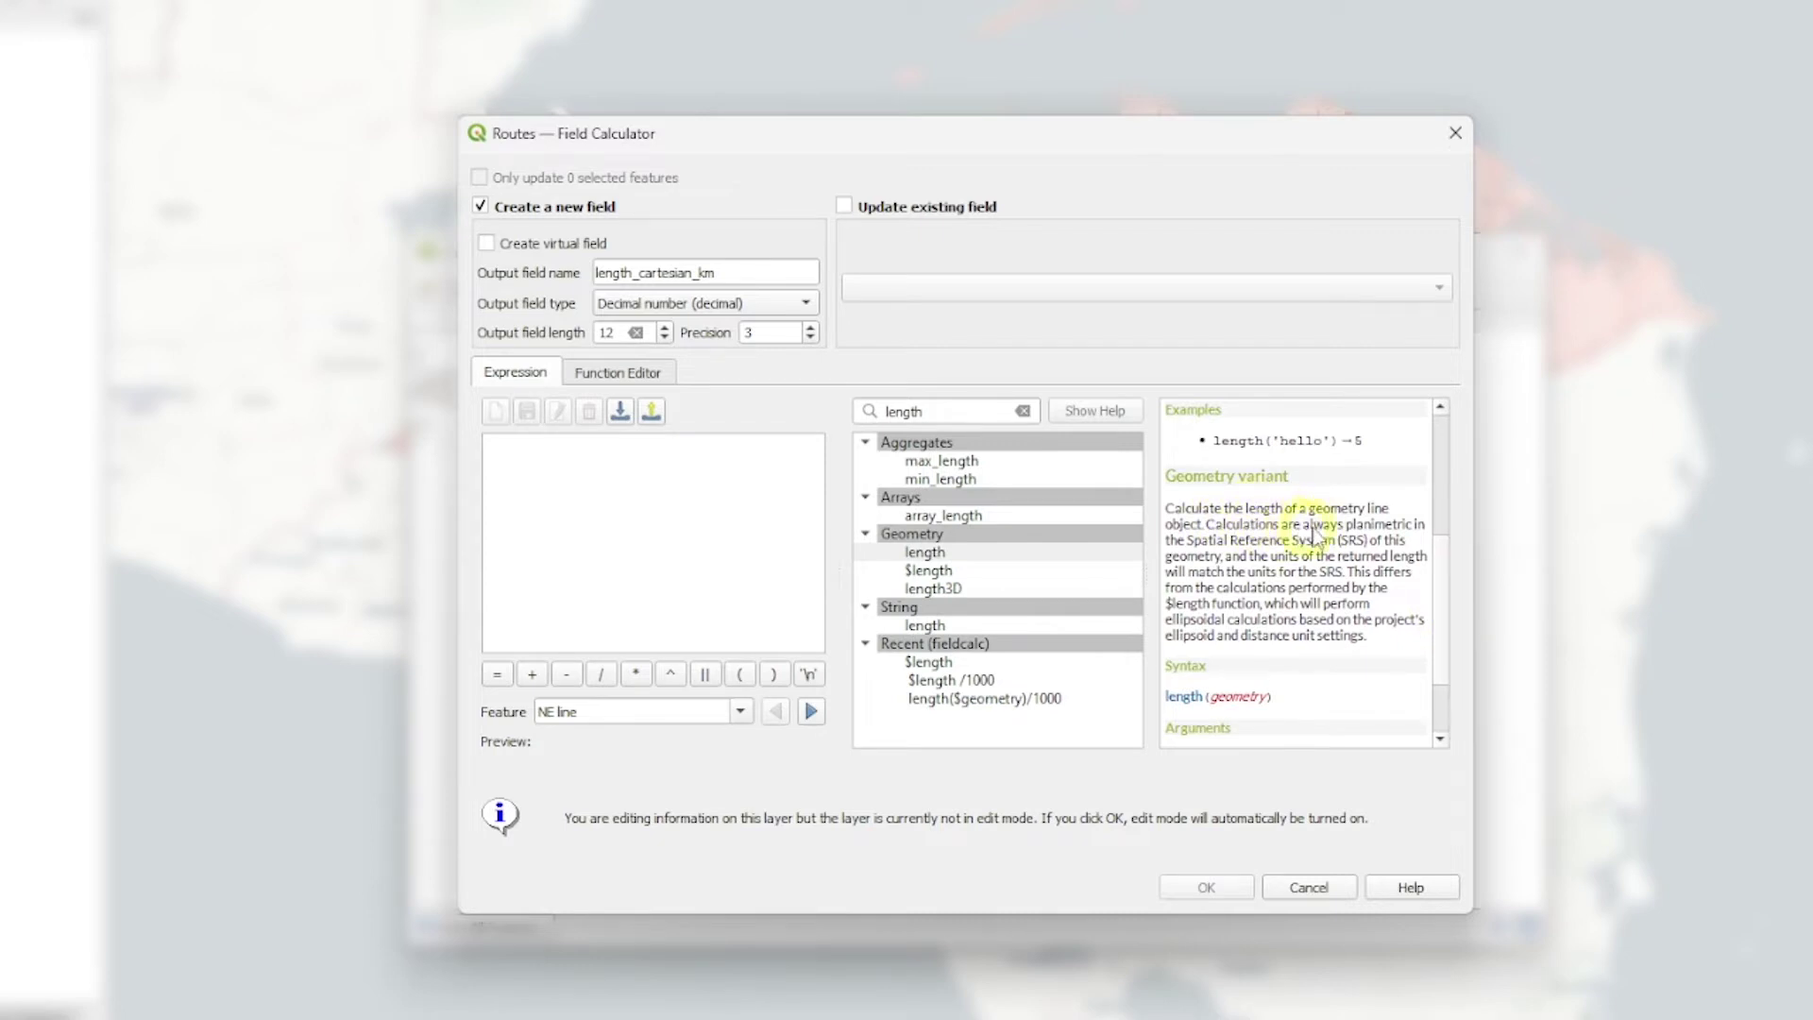
{"action": "left_click_drag", "start_coordinate": [1346, 525], "coordinate": [1371, 553]}
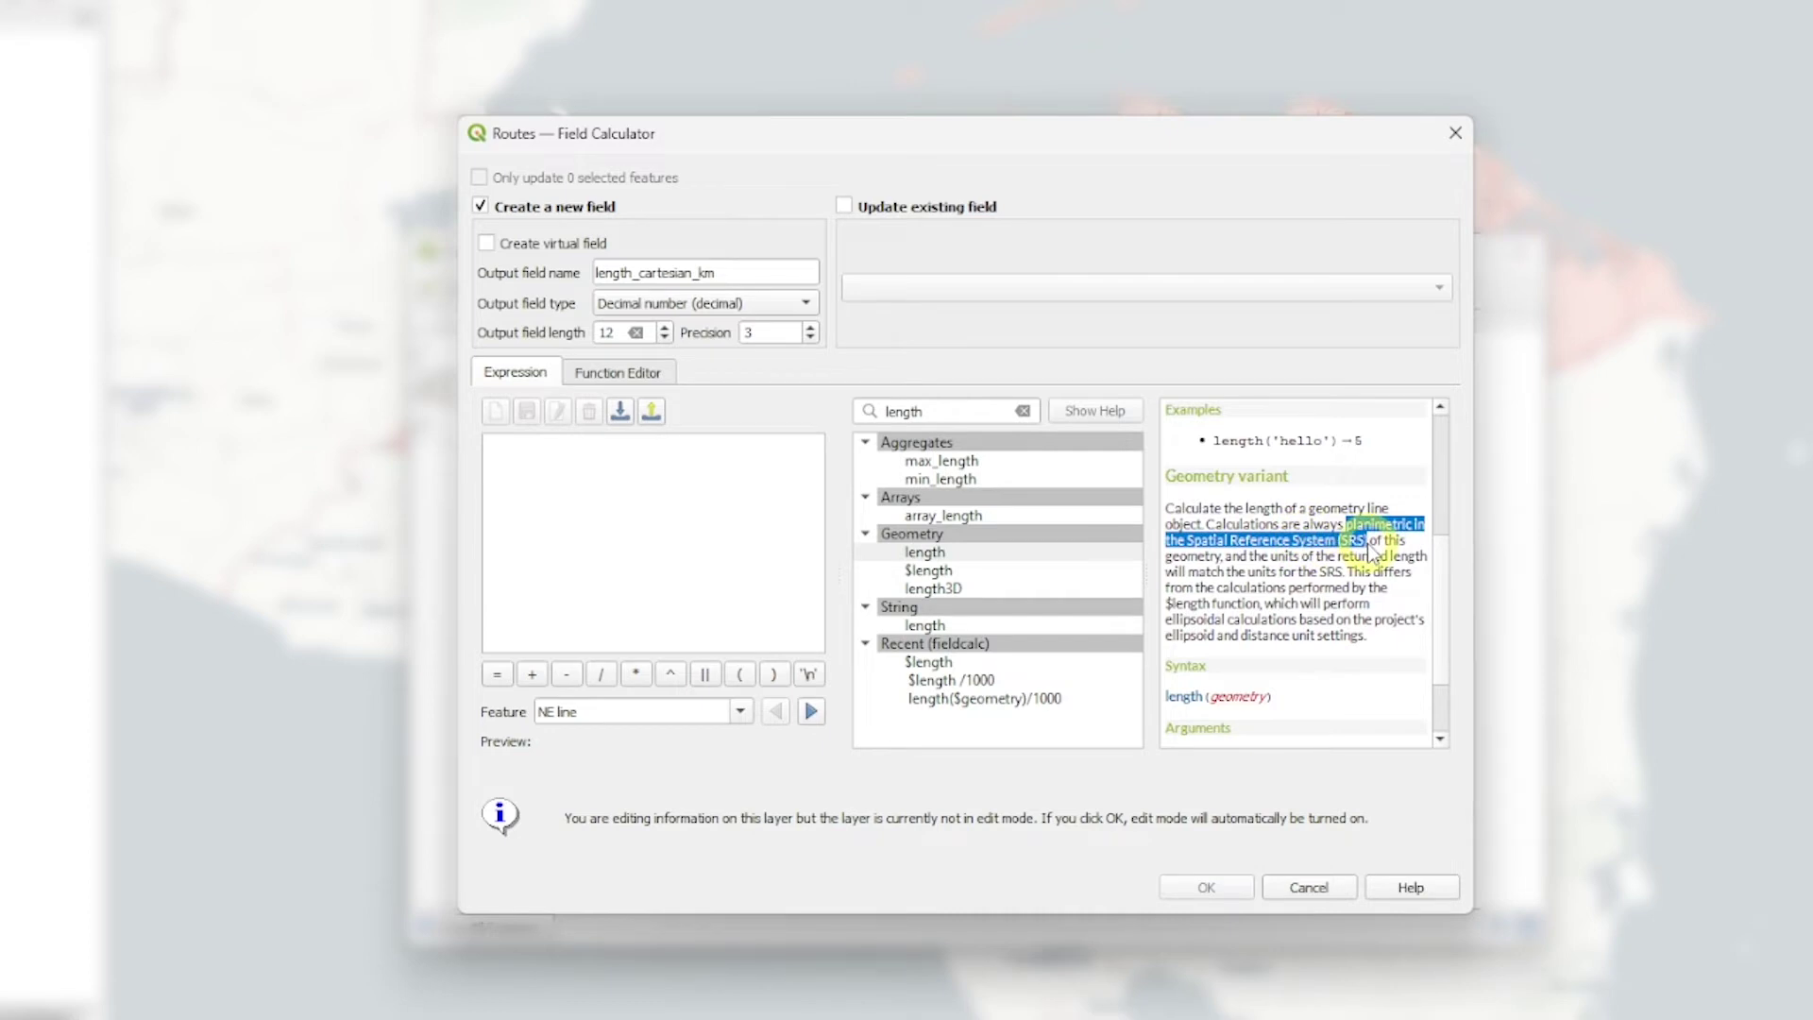
{"action": "key", "text": "Tab"}
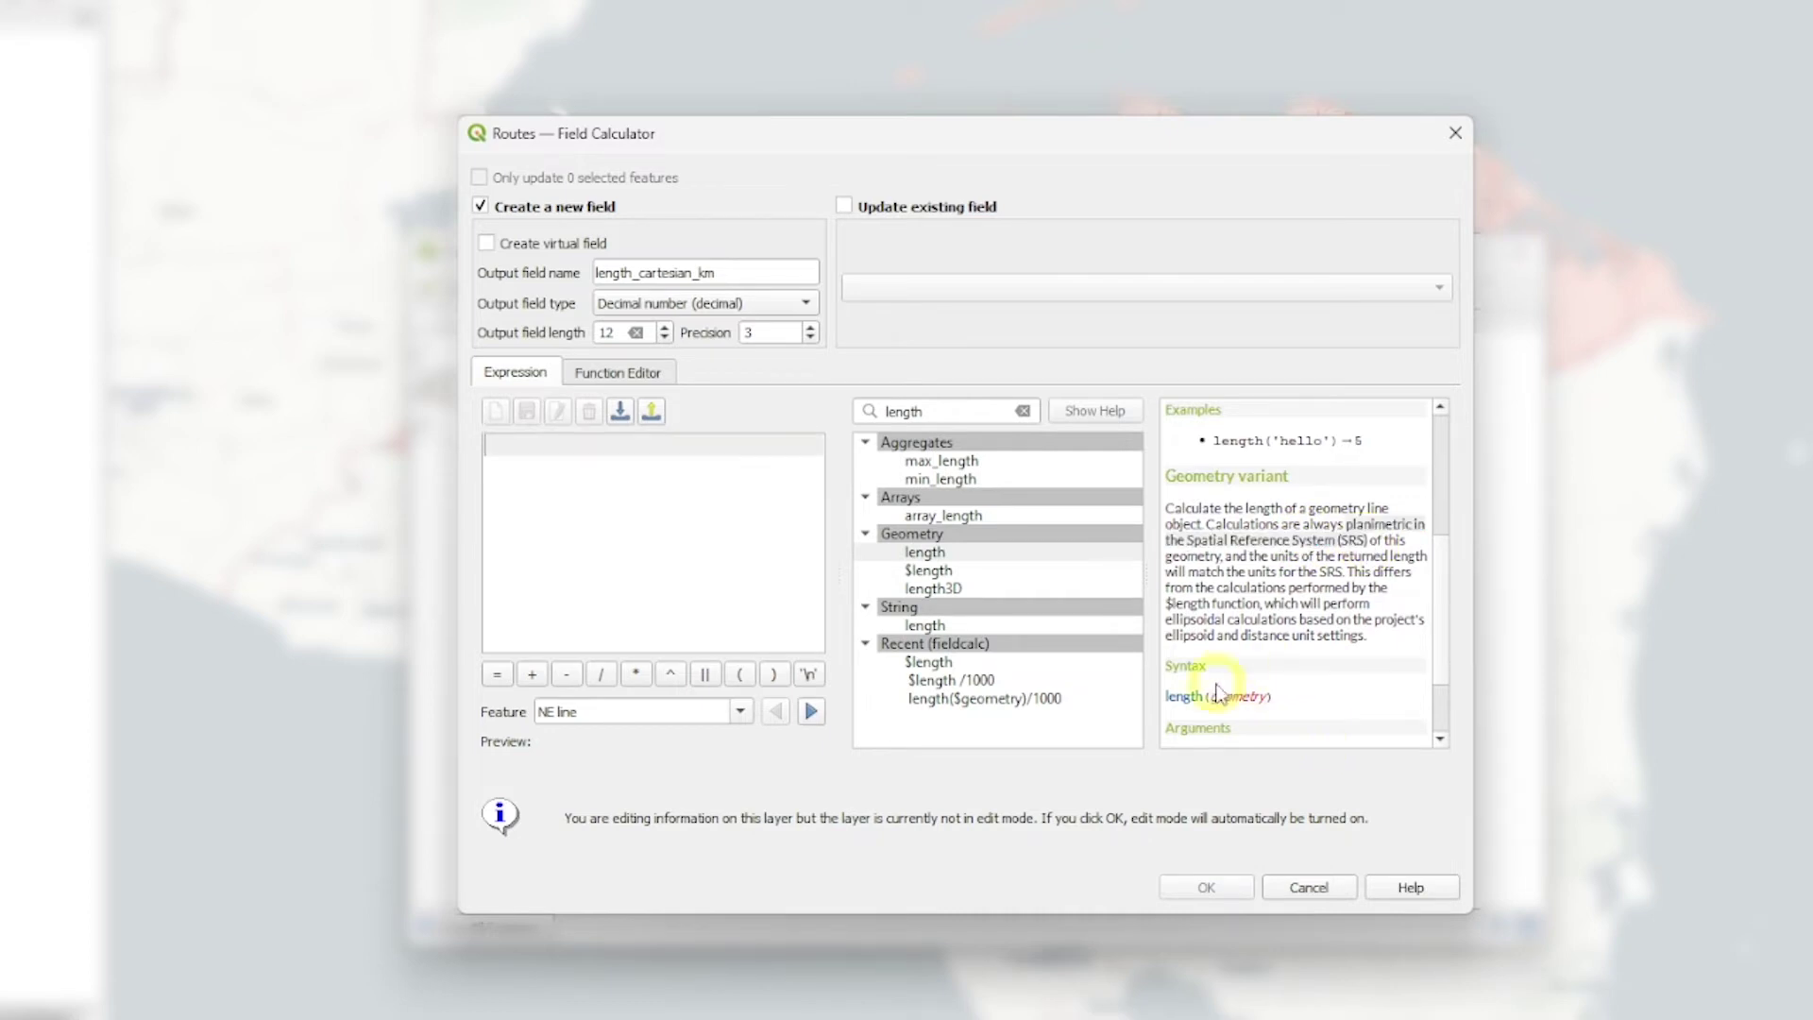
Fill length_cartesian_km with length($geometry)/1000, giving 120.000, 150.000 and 100.000 for the routes.
{"action": "left_click", "coordinate": [524, 564]}
{"action": "type", "text": "length($"}
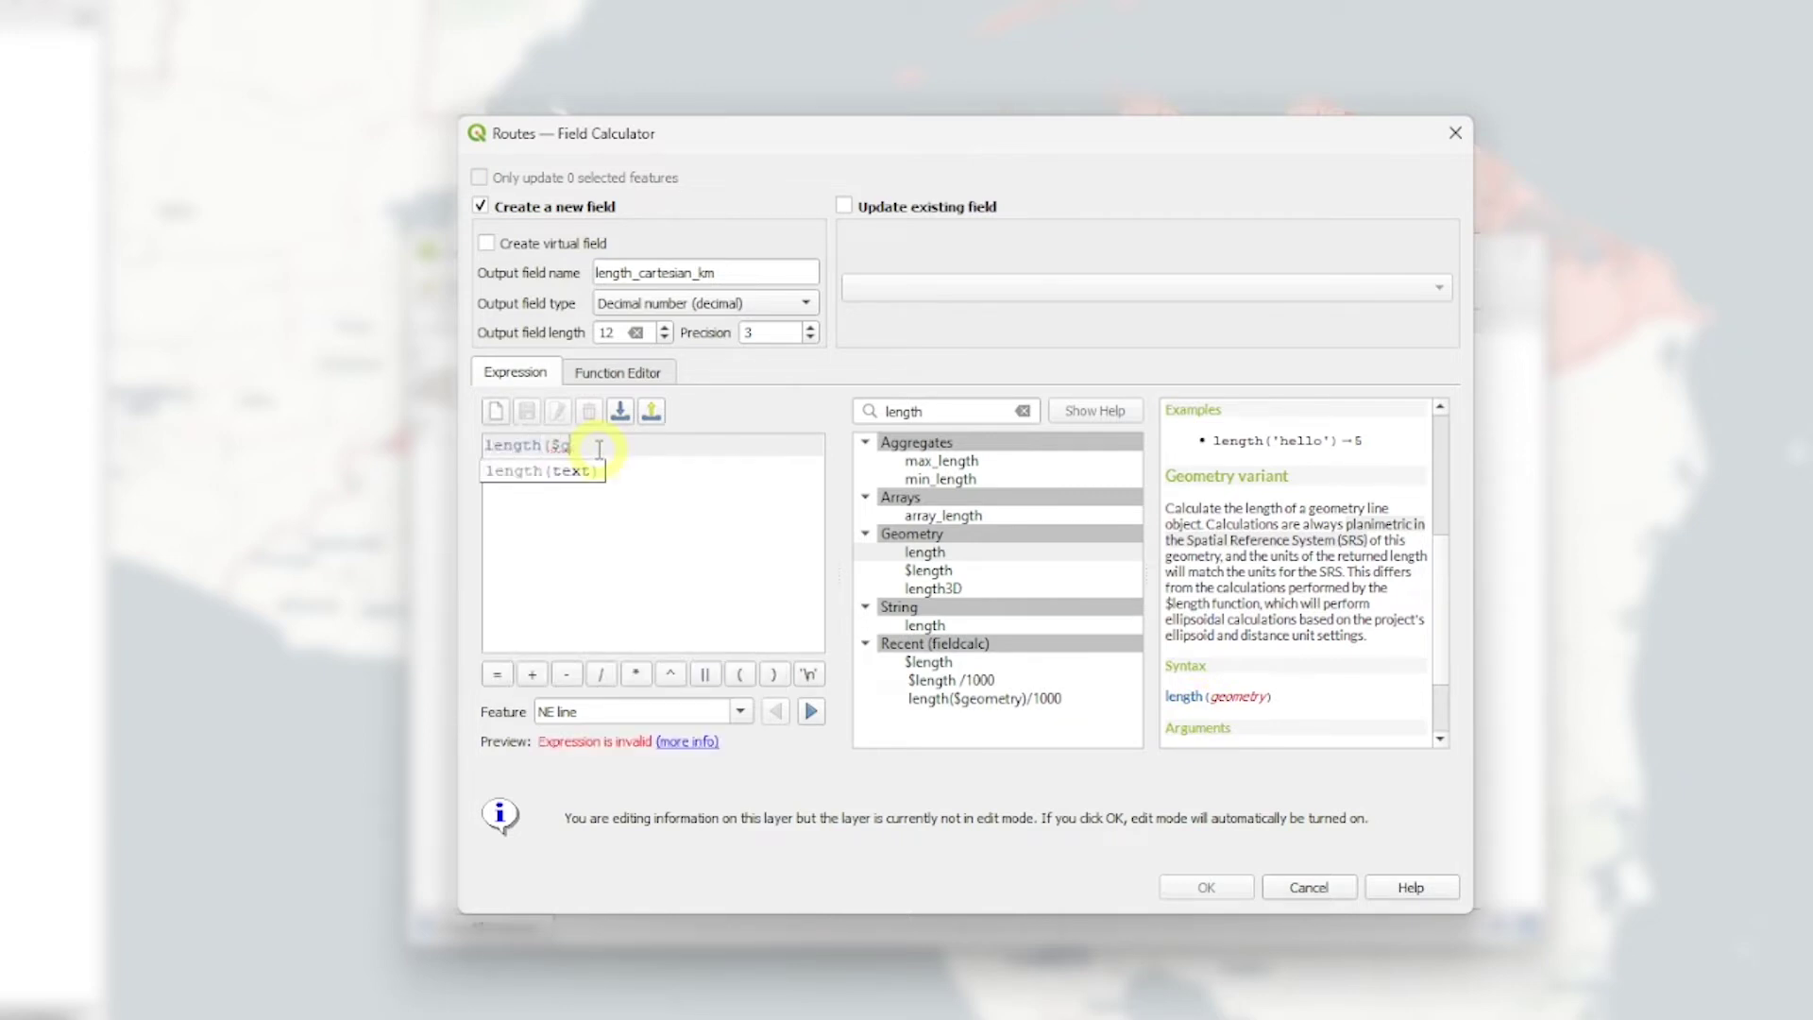
{"action": "type", "text": "geometry)"}
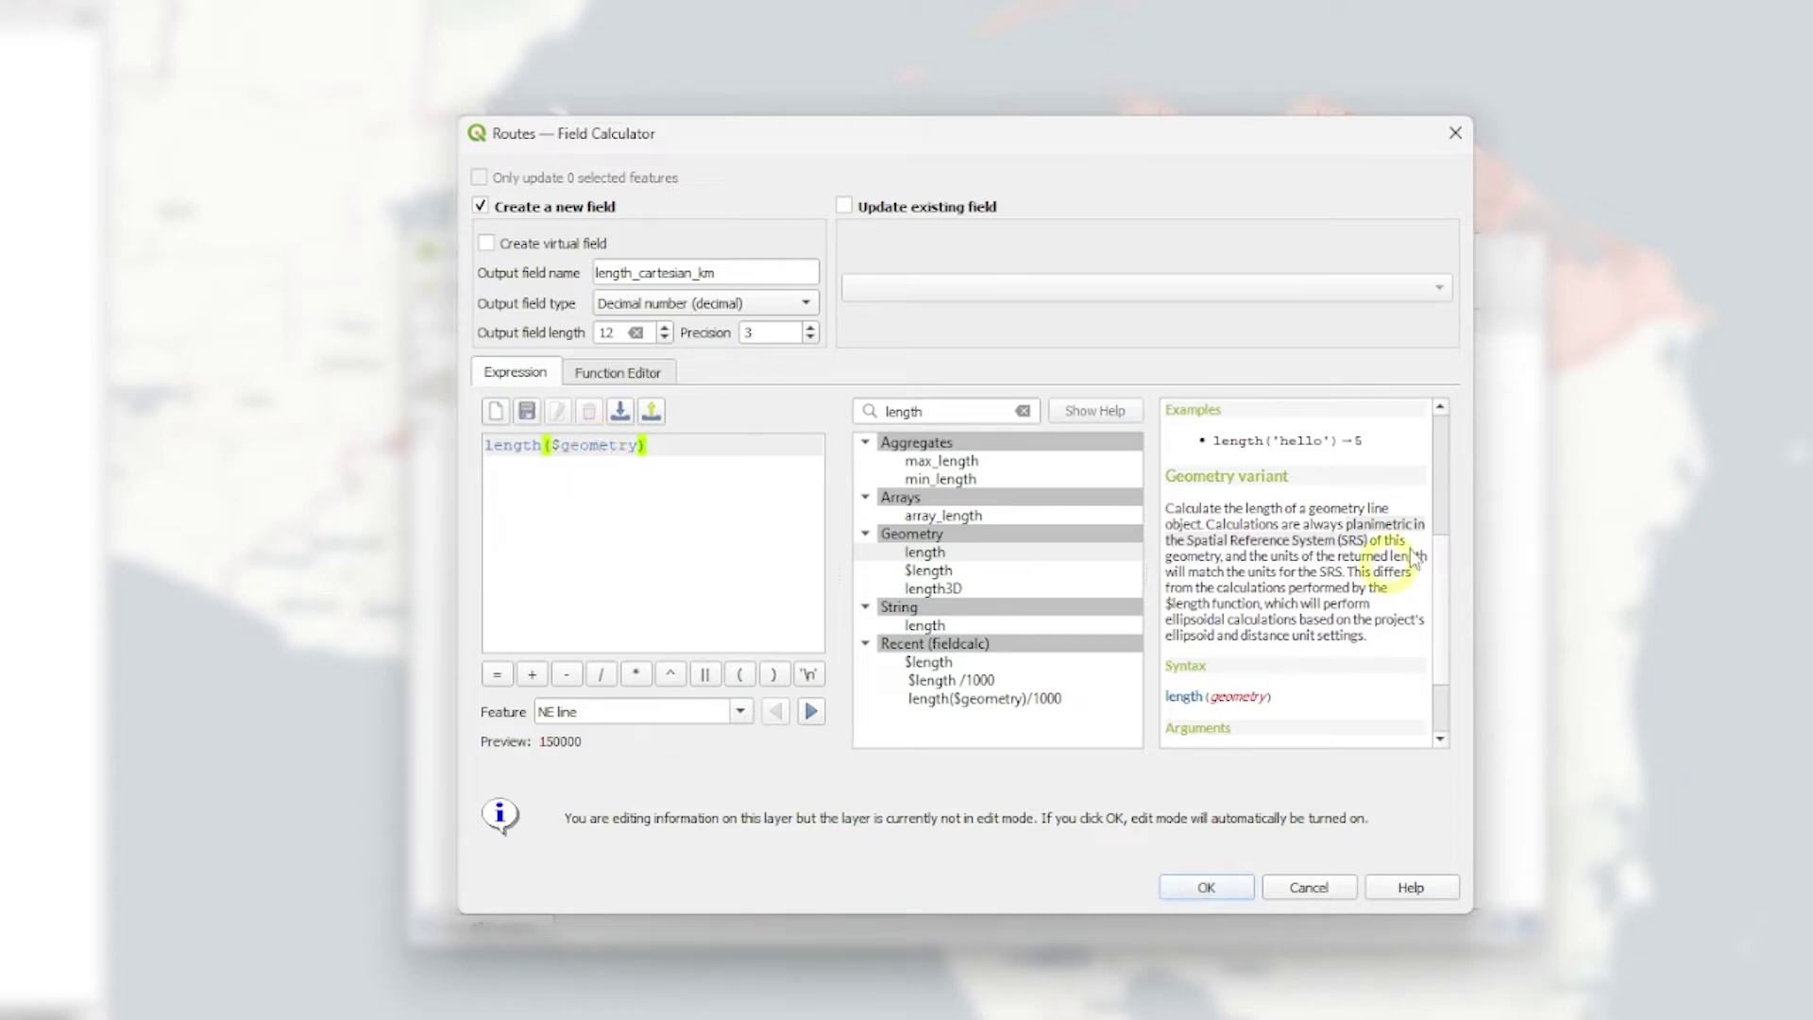
{"action": "scroll", "coordinate": [1445, 604], "scroll_direction": "down", "scroll_amount": 2}
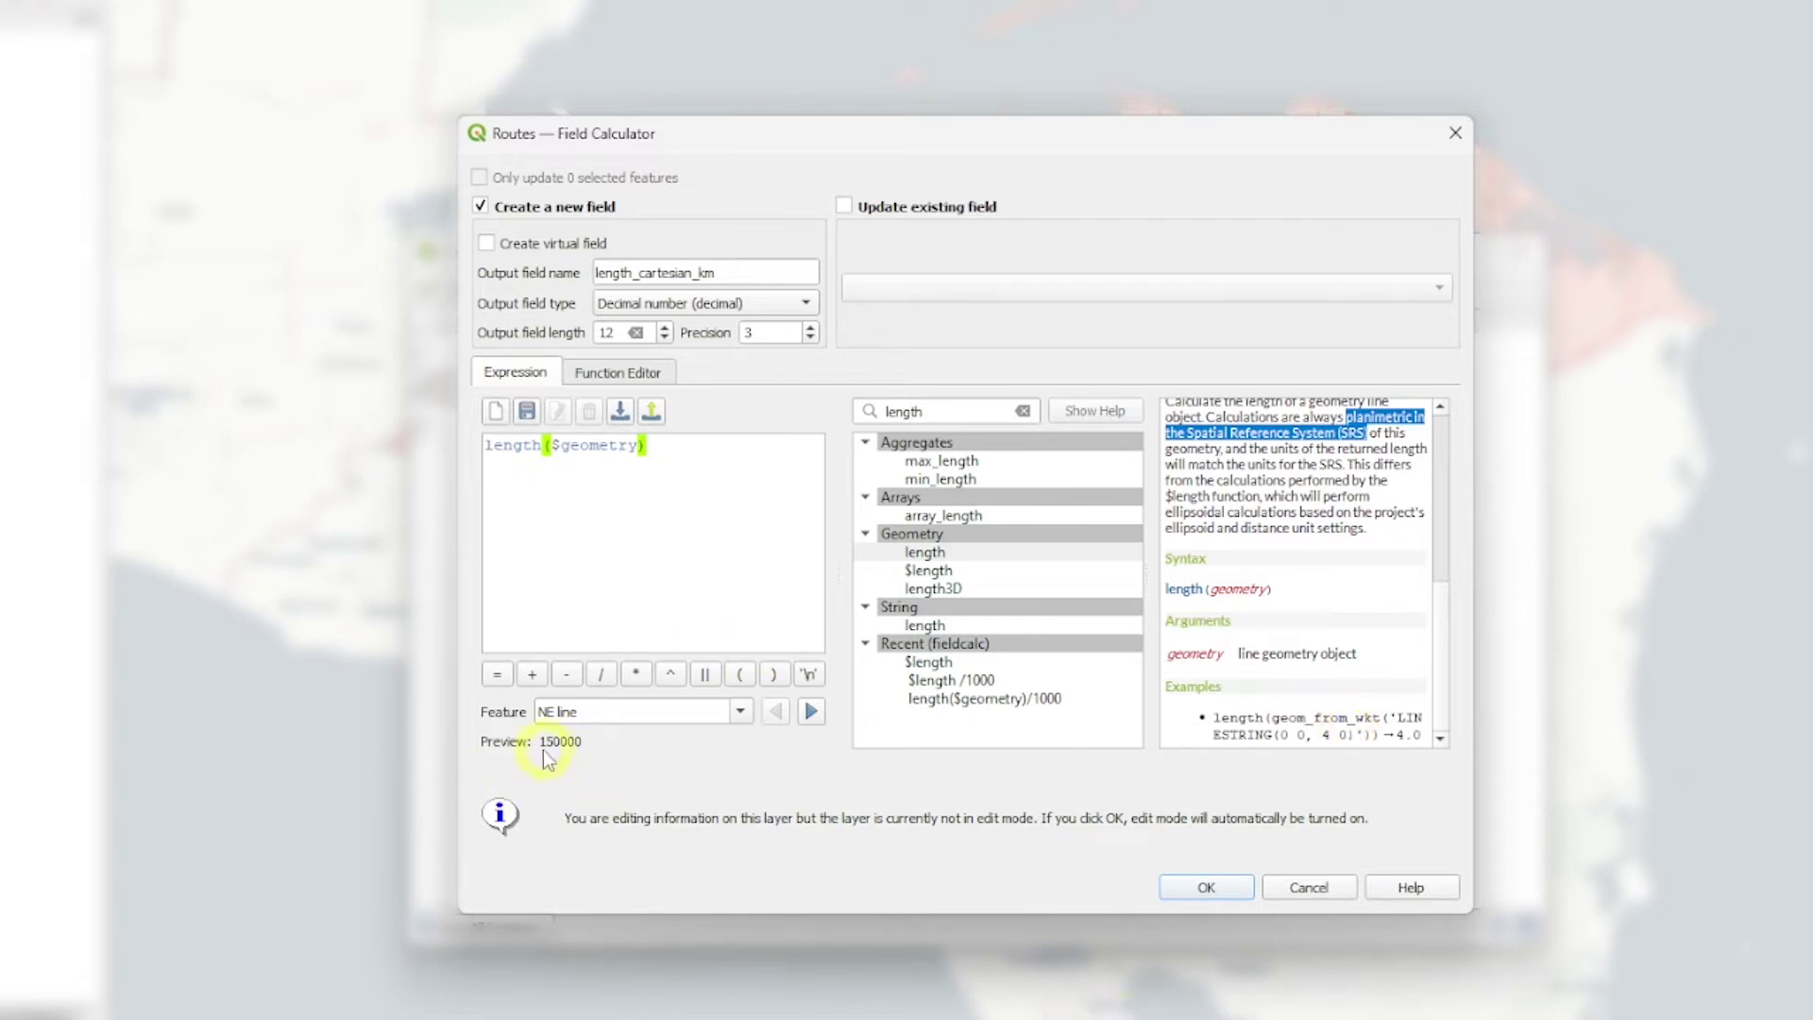
{"action": "left_click", "coordinate": [654, 450]}
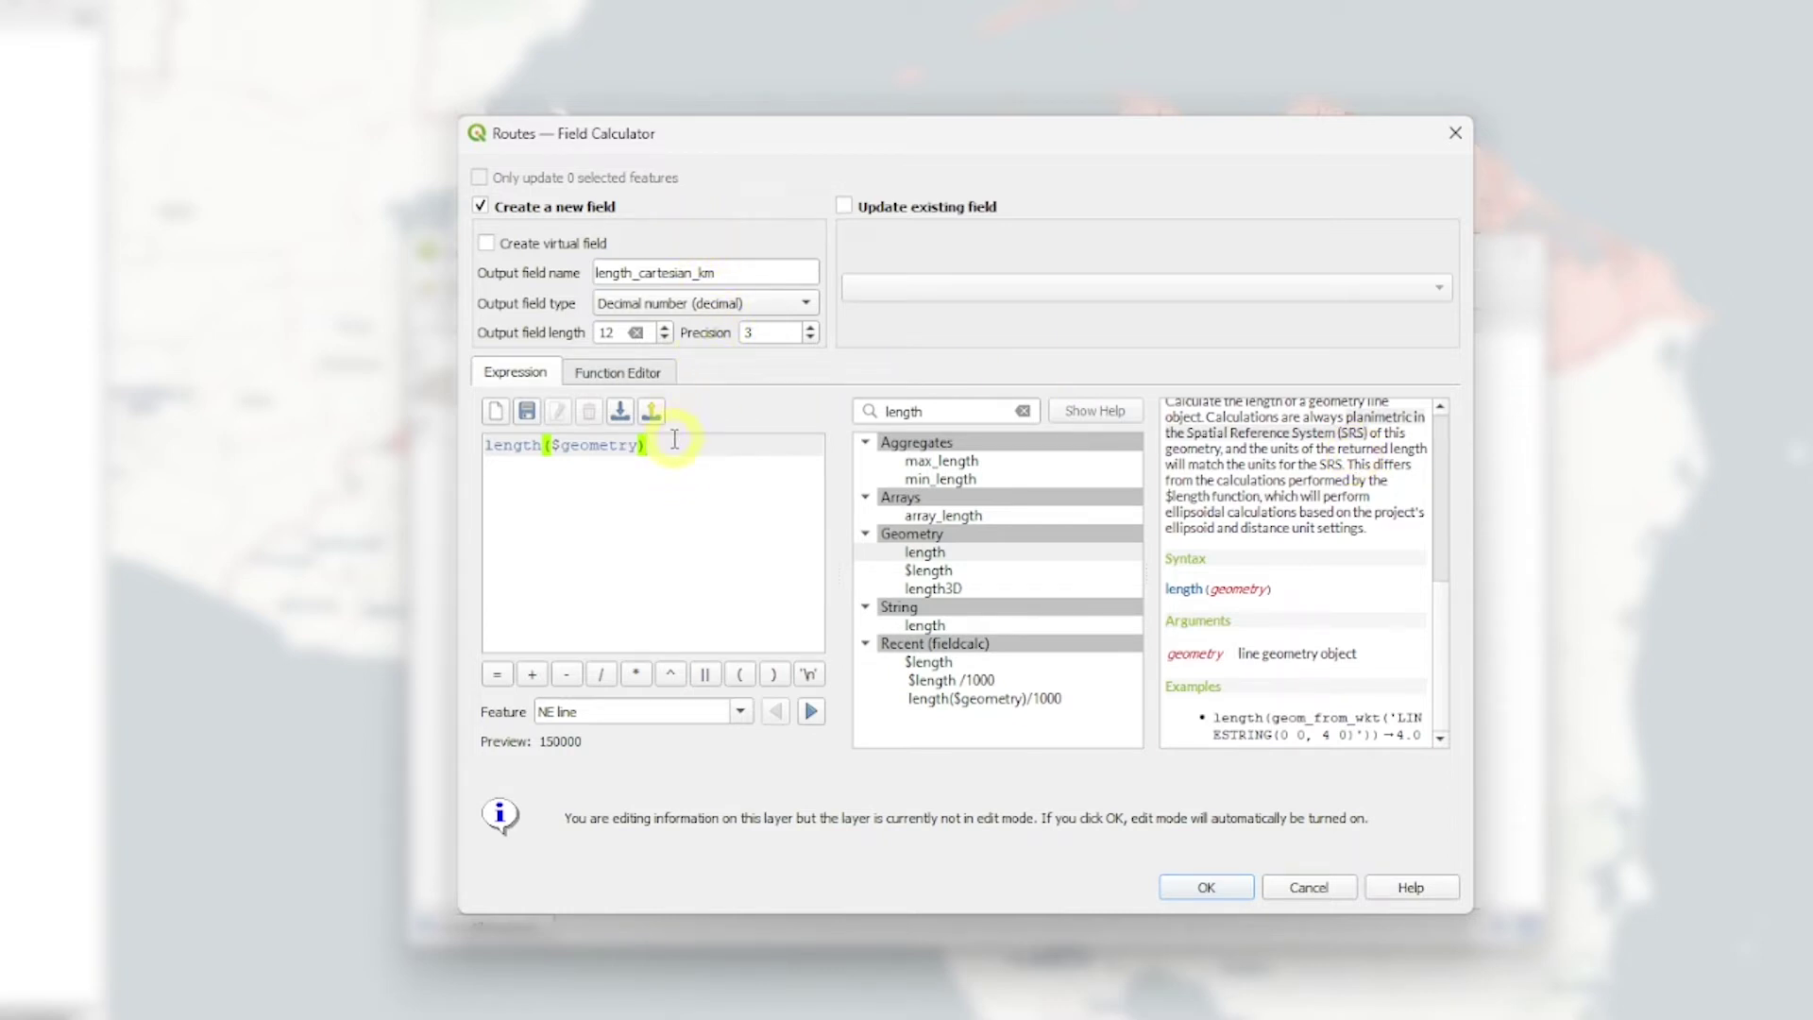
{"action": "type", "text": "/1000"}
{"action": "left_click", "coordinate": [1206, 886]}
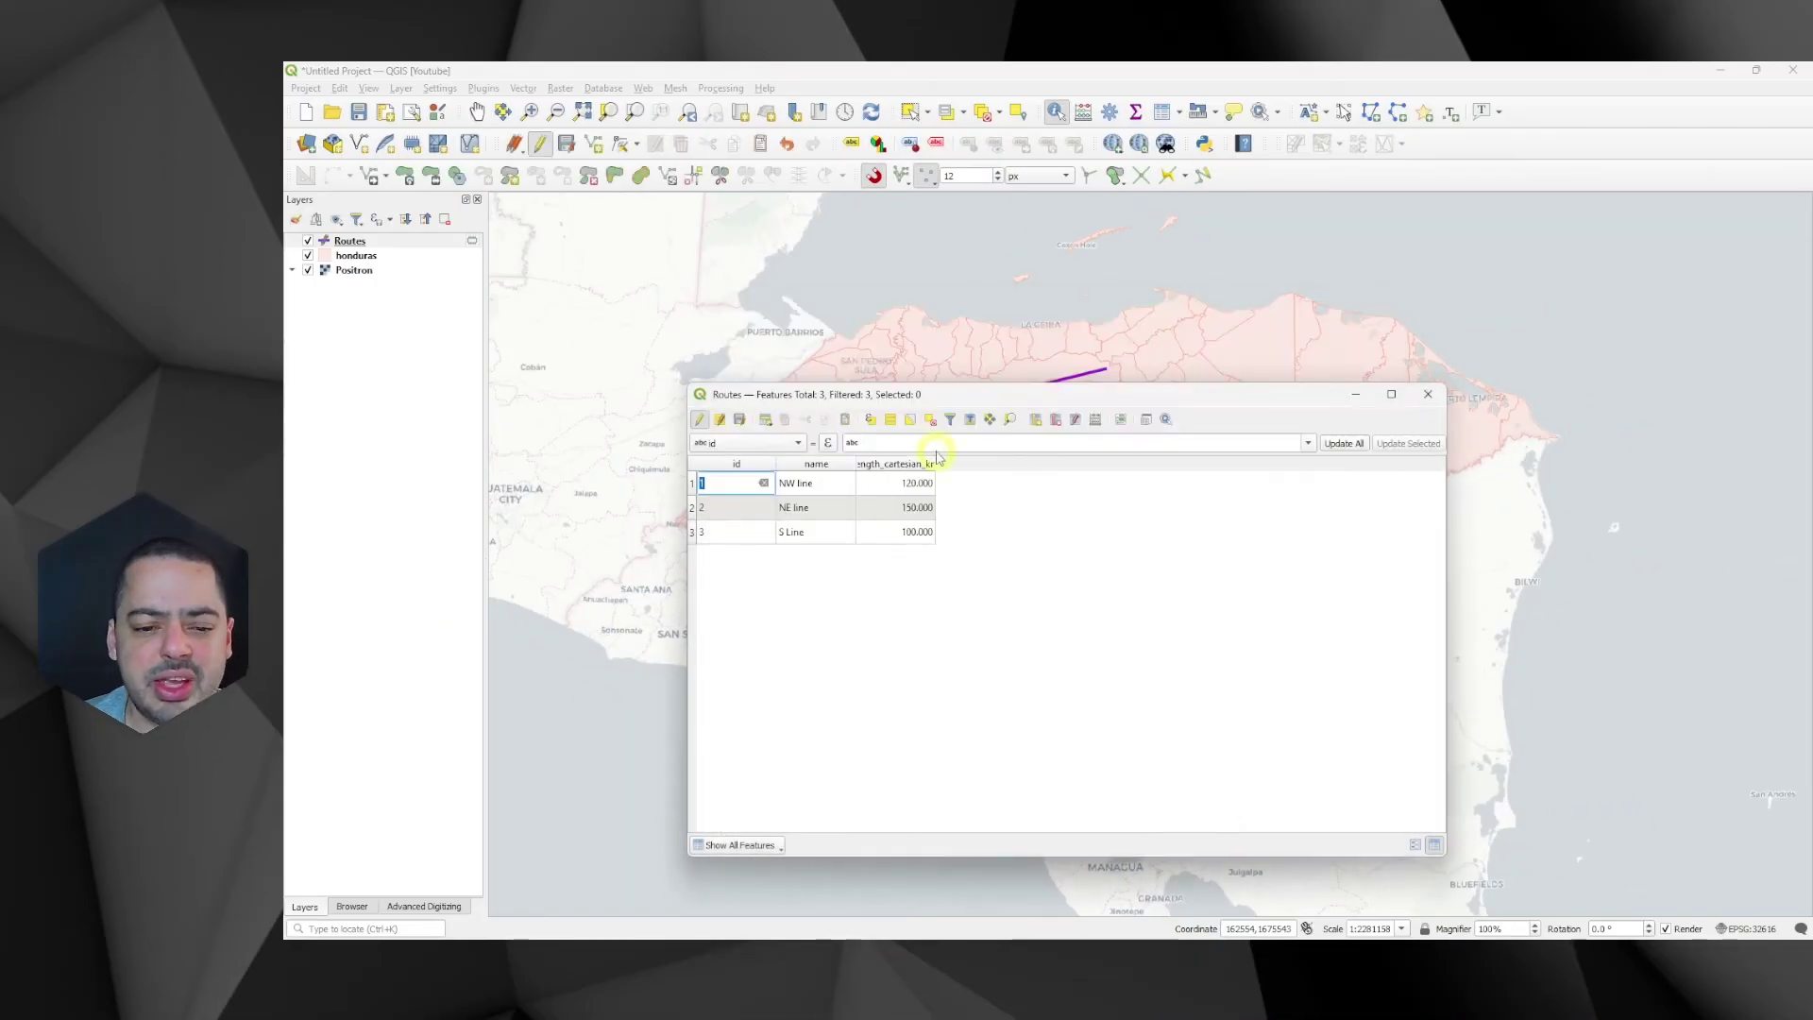
{"action": "left_click_drag", "start_coordinate": [934, 457], "coordinate": [968, 463]}
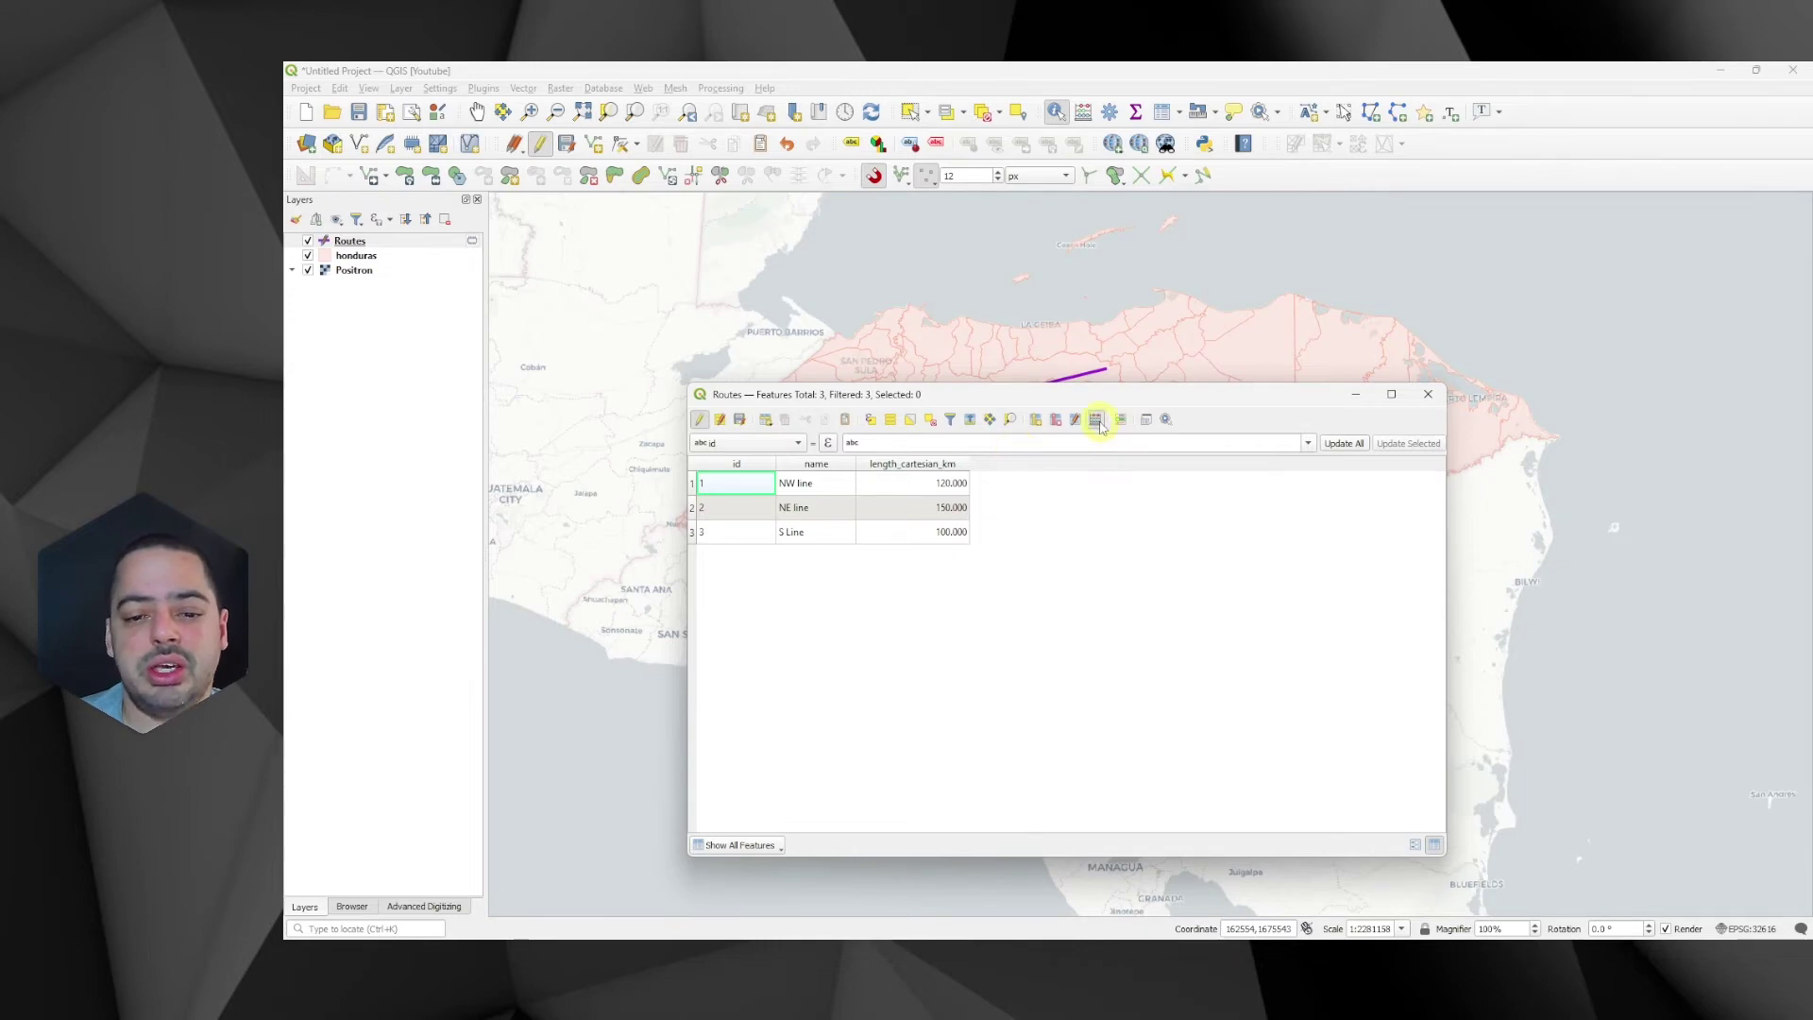
Name a new Routes field length_geodetic_km as a decimal number with length 12.
{"action": "left_click", "coordinate": [1095, 420]}
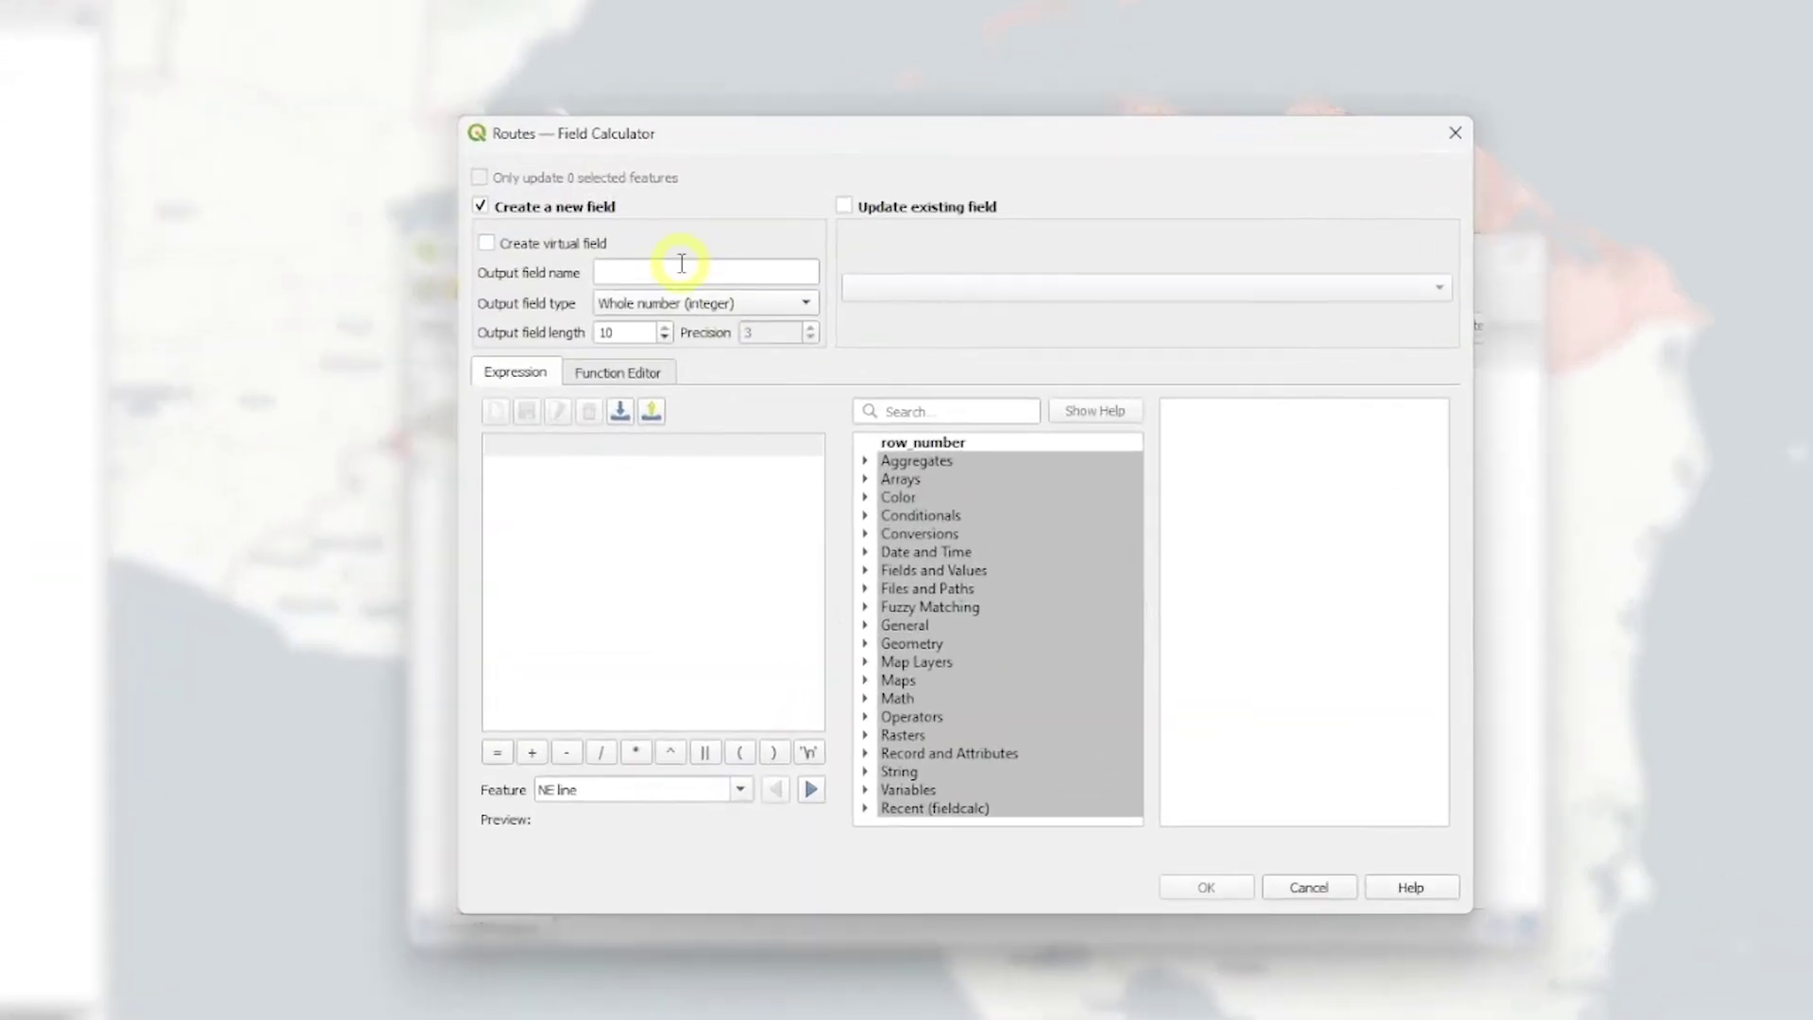
{"action": "left_click", "coordinate": [870, 406]}
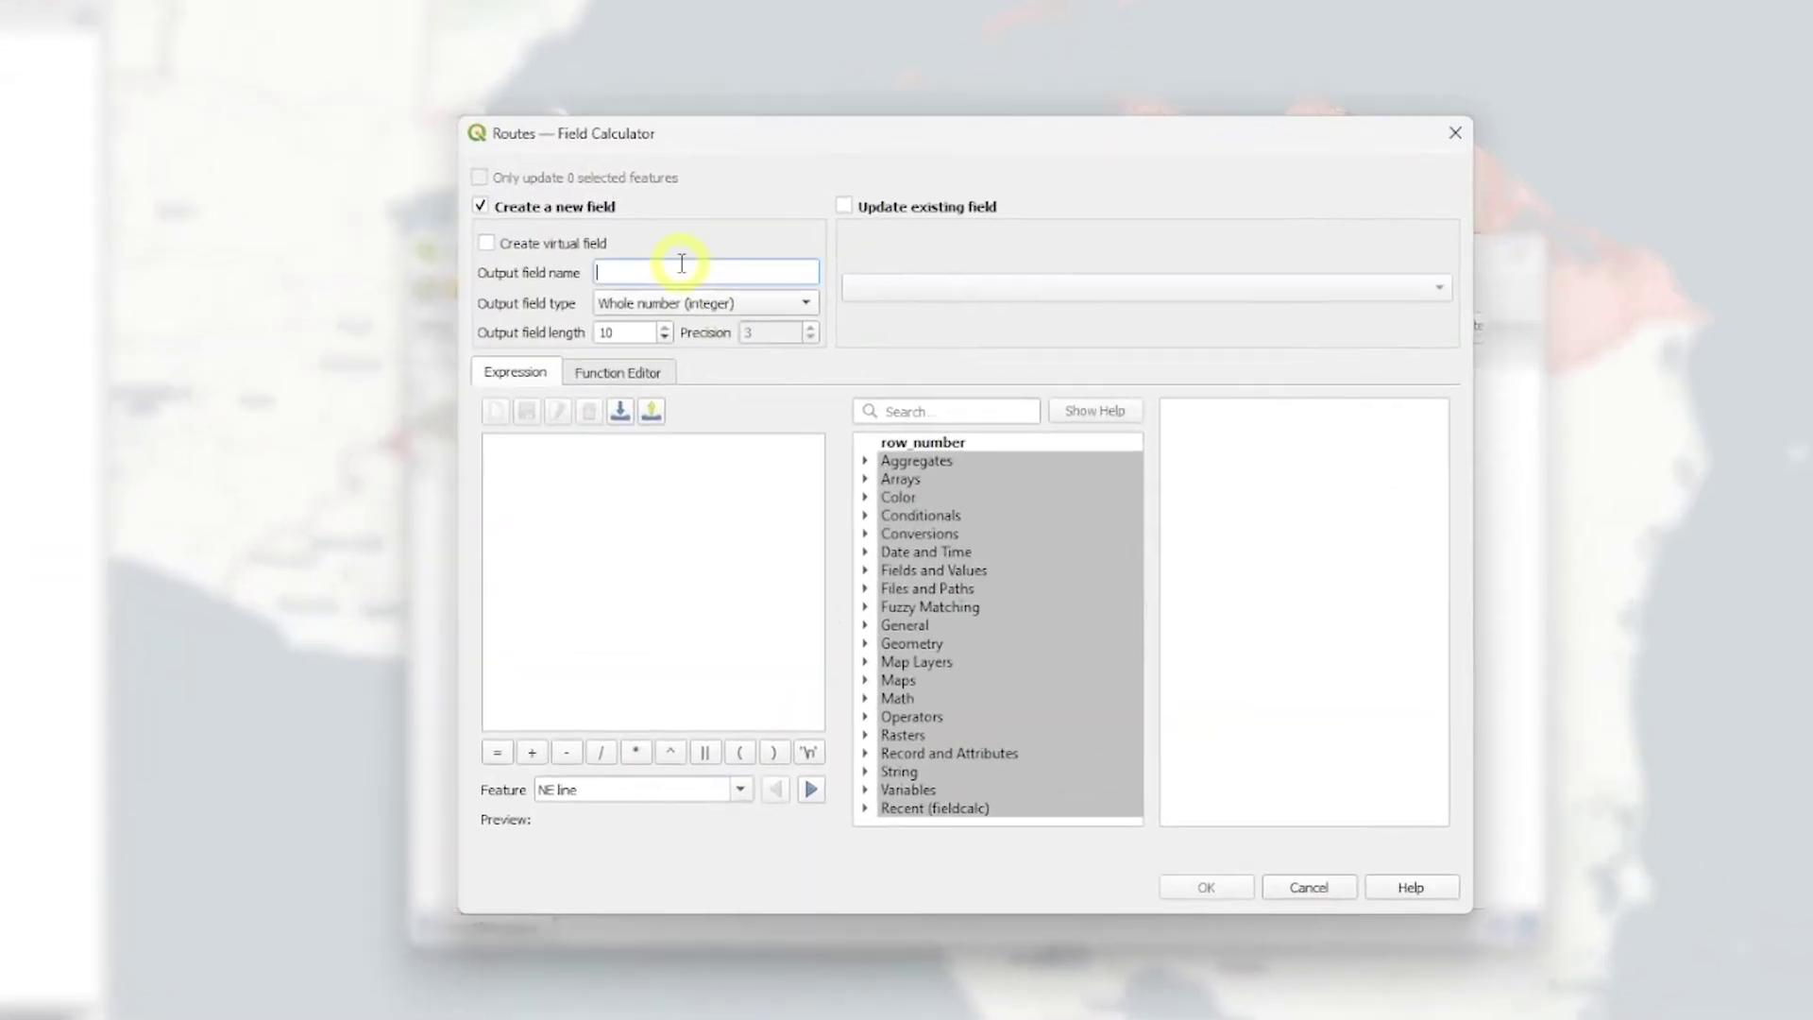
{"action": "type", "text": "length_geodetic_km"}
{"action": "left_click", "coordinate": [725, 303]}
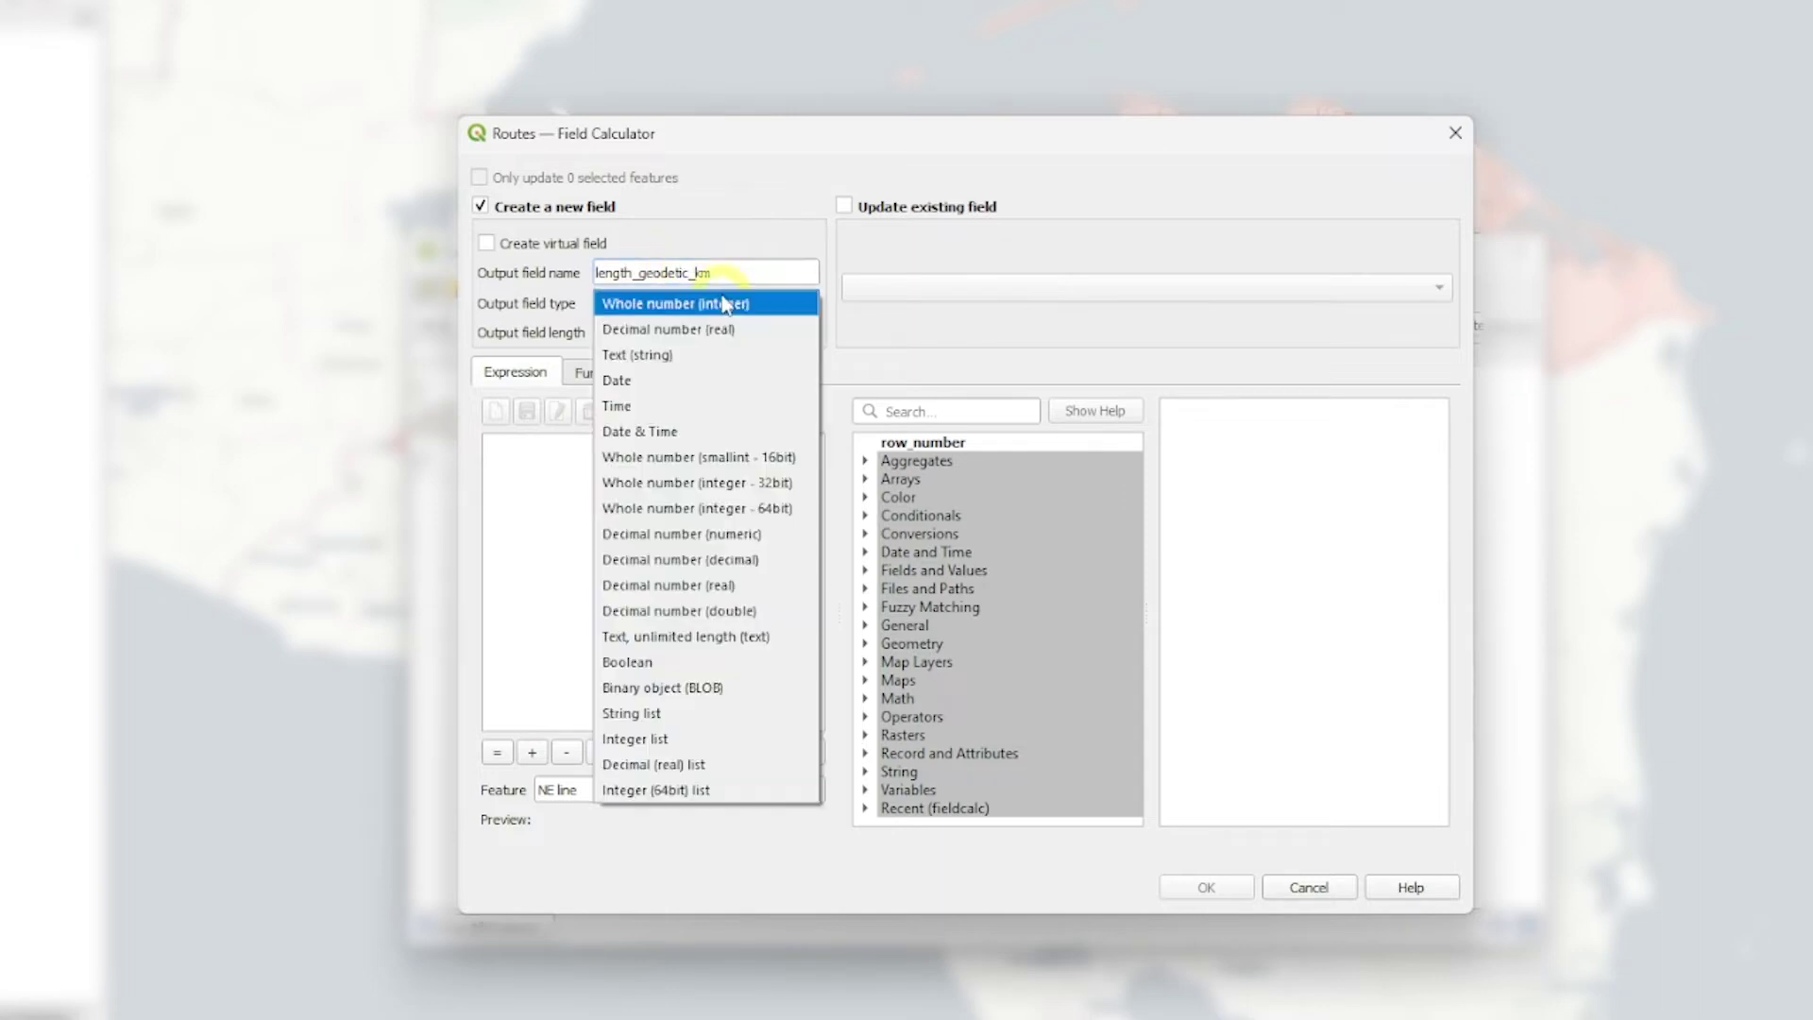
{"action": "left_click", "coordinate": [756, 557]}
{"action": "key", "text": "Tab"}
{"action": "type", "text": "12"}
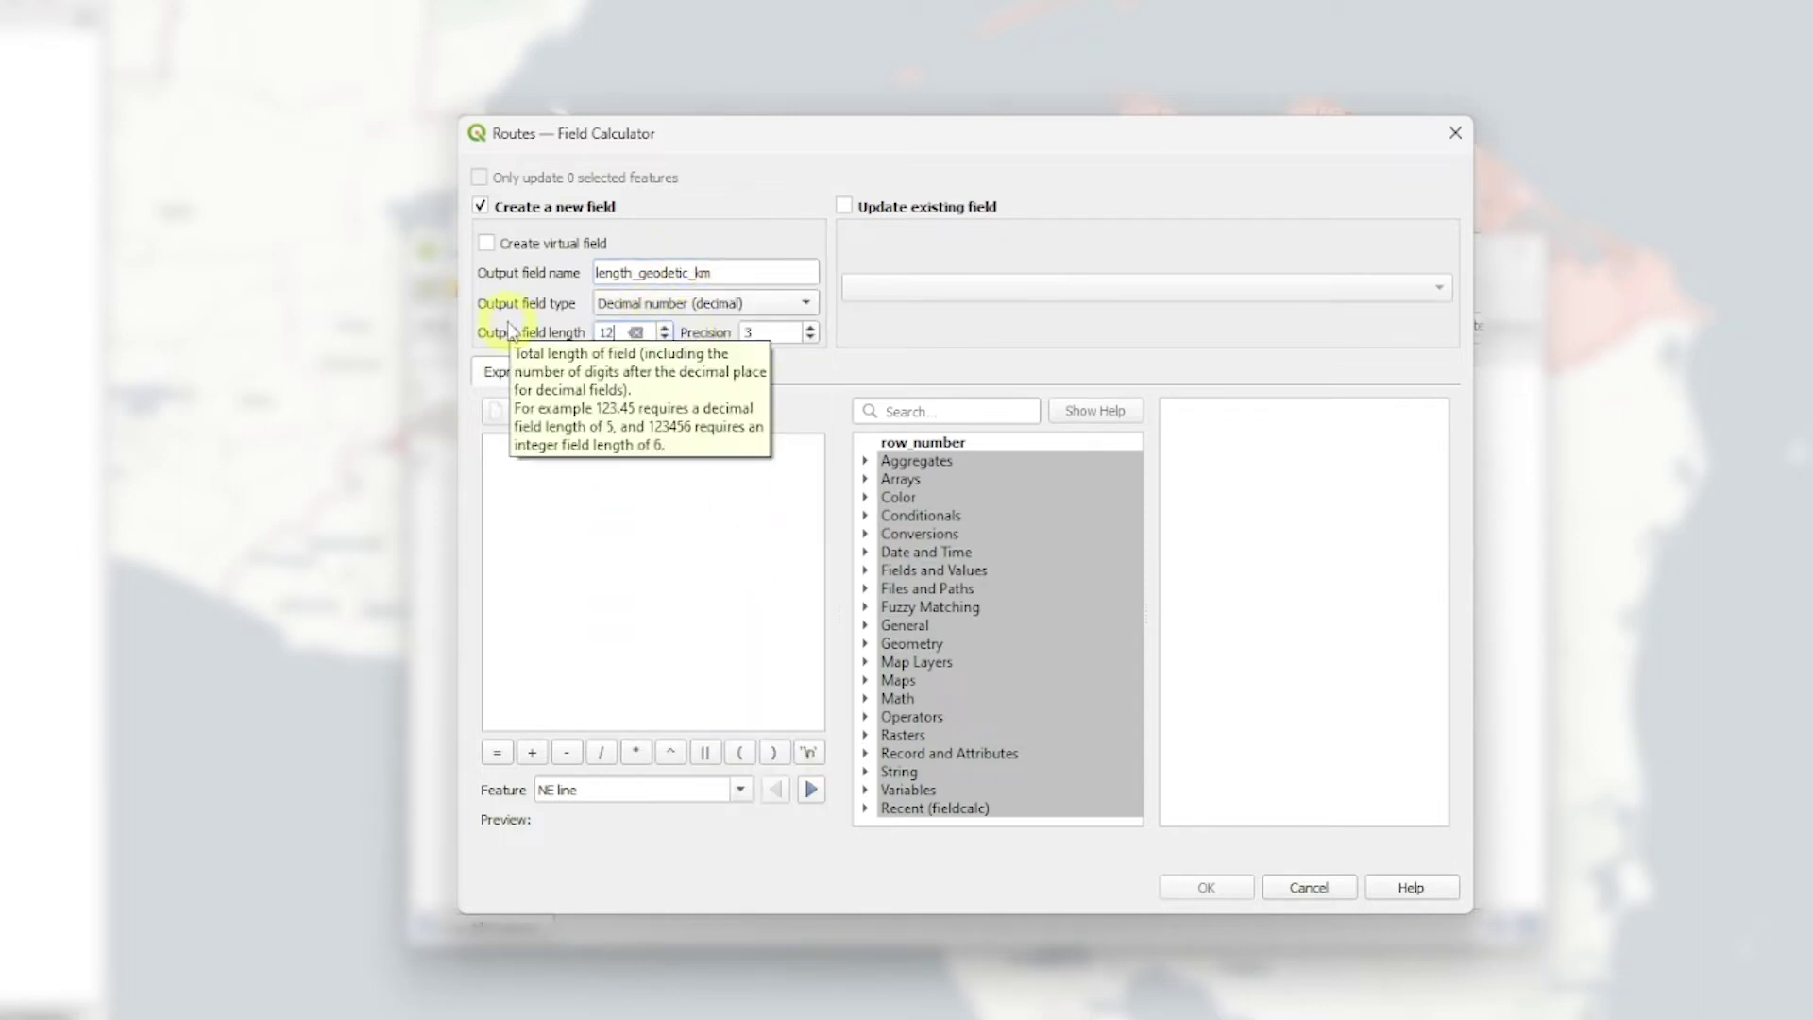
Compute it with the ellipsoidal $length expression, giving 120.044, 150.057 and 100.039.
{"action": "left_click", "coordinate": [942, 415]}
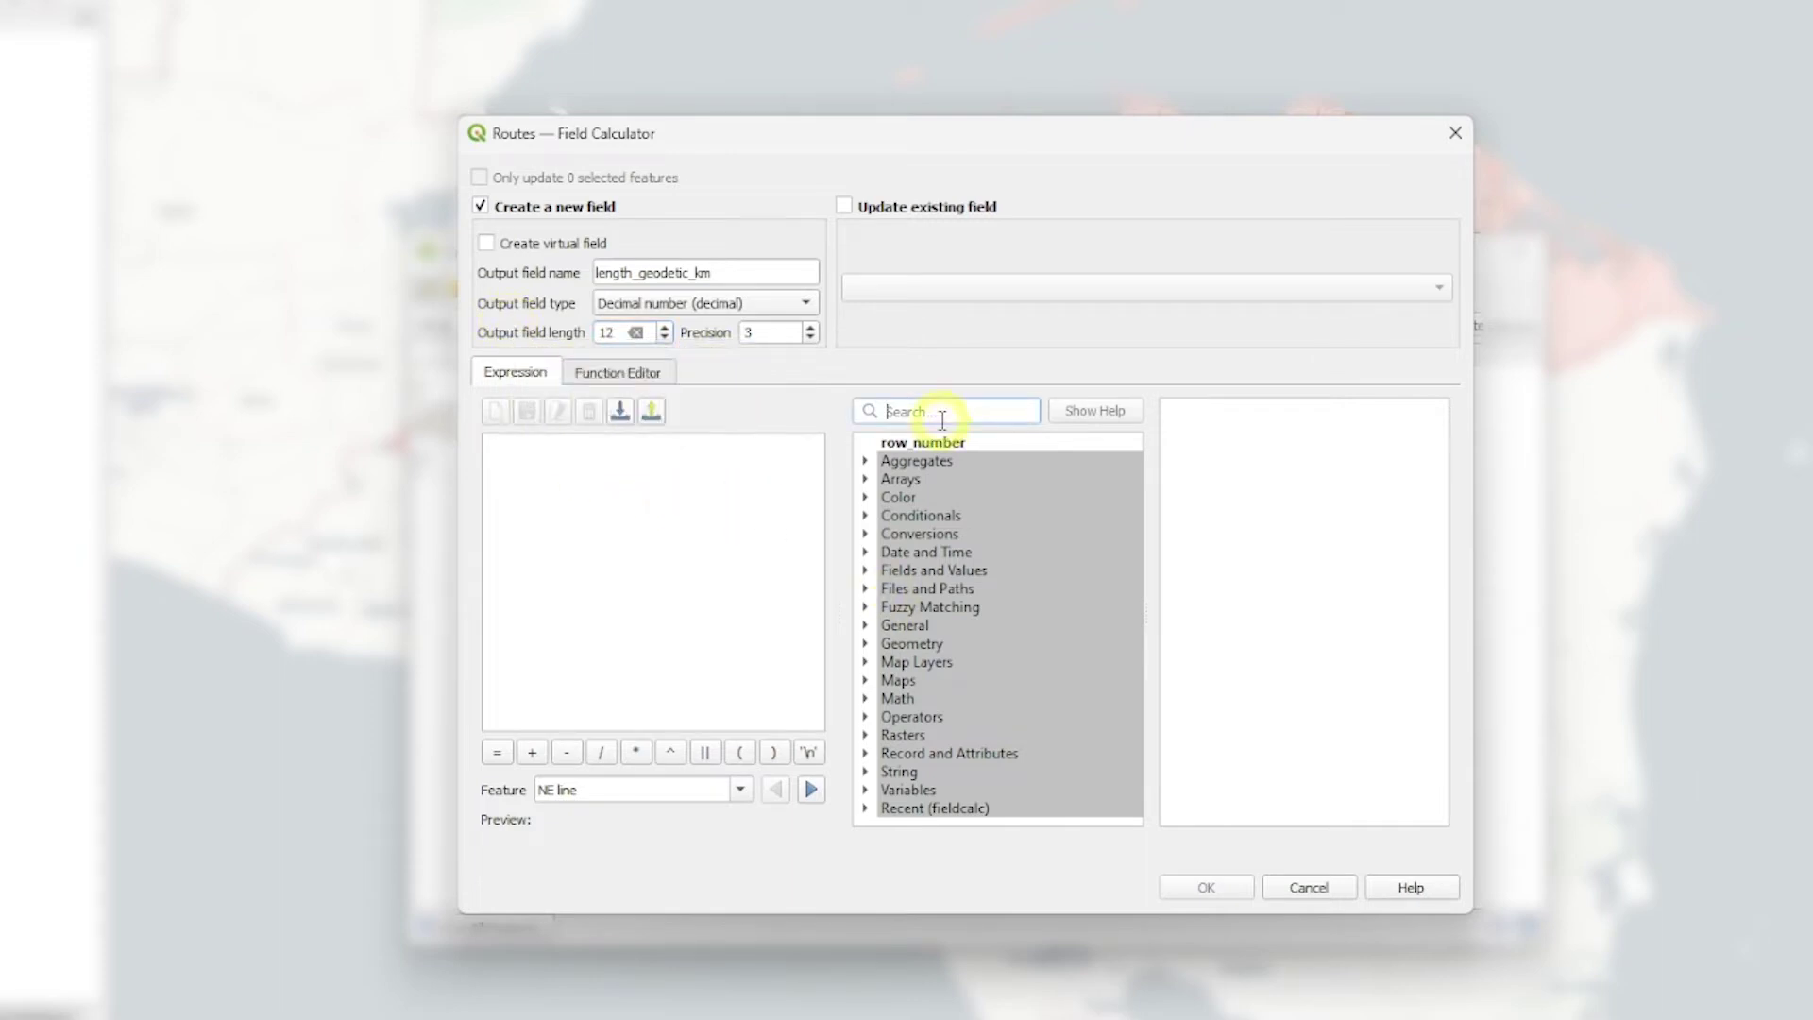
{"action": "type", "text": "length"}
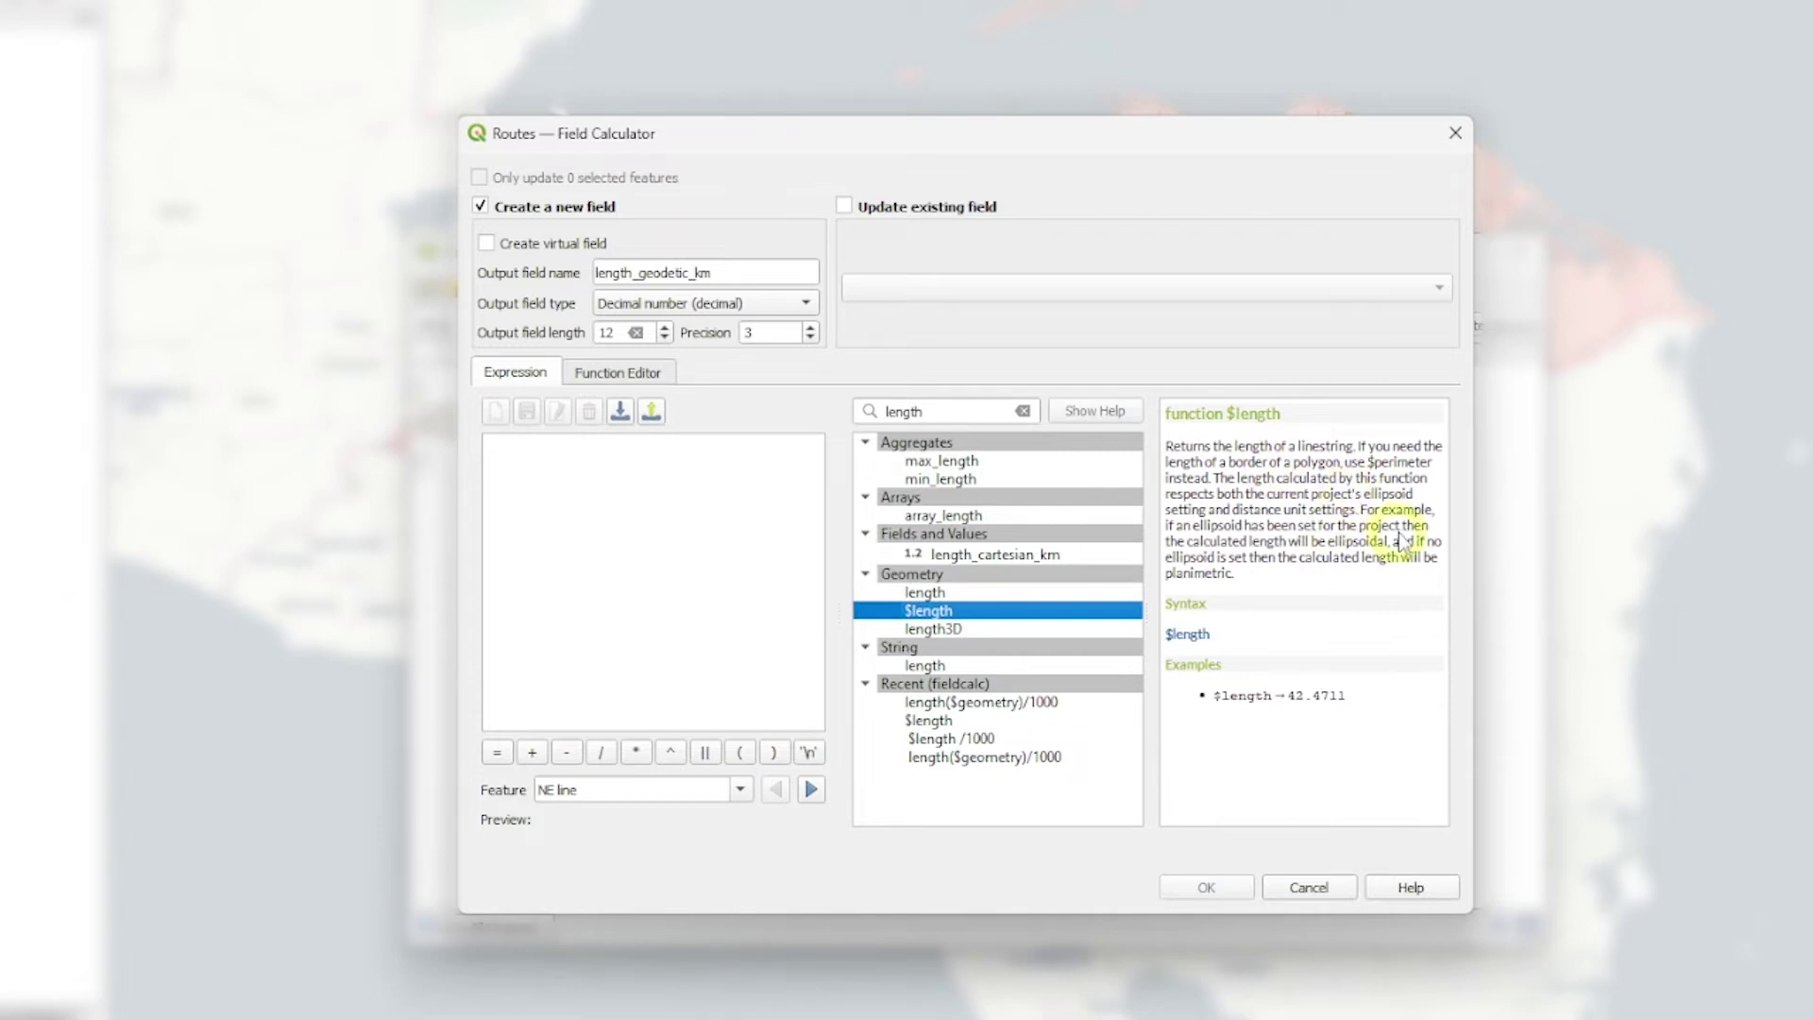
{"action": "left_click_drag", "start_coordinate": [1424, 542], "coordinate": [1254, 578]}
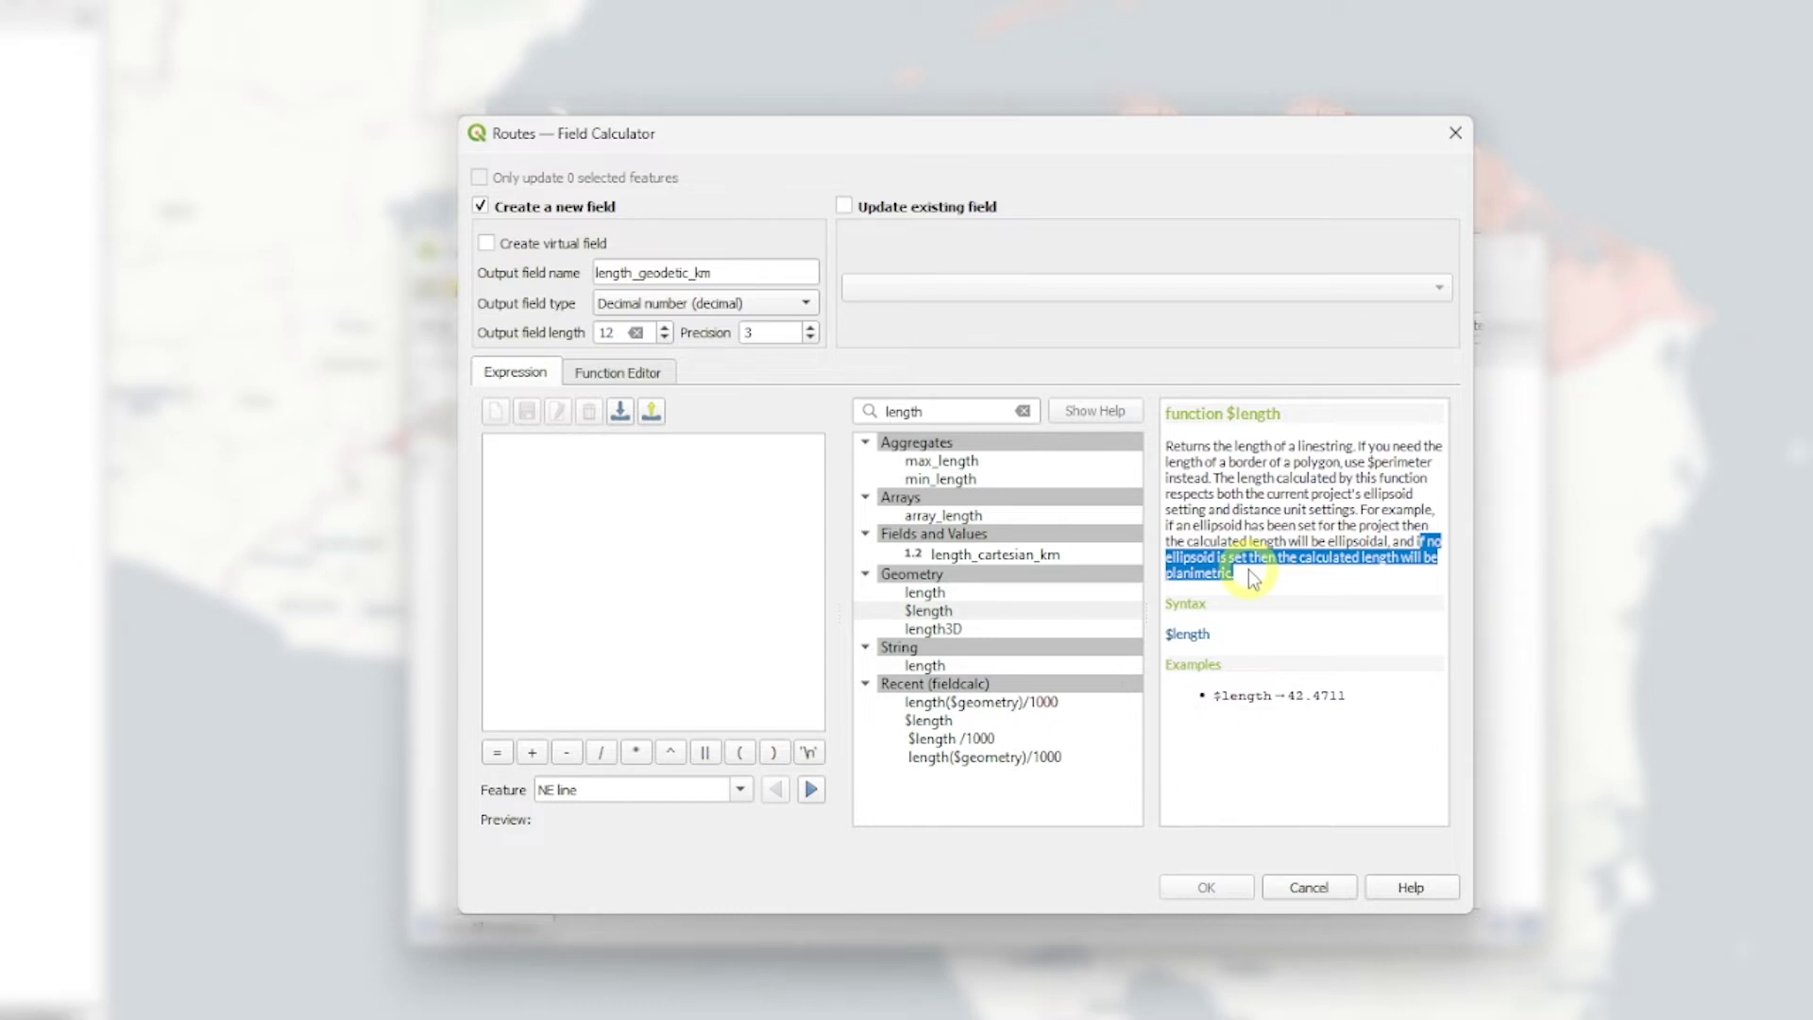
{"action": "left_click_drag", "start_coordinate": [1218, 636], "coordinate": [1163, 635]}
{"action": "double_click", "coordinate": [943, 612]}
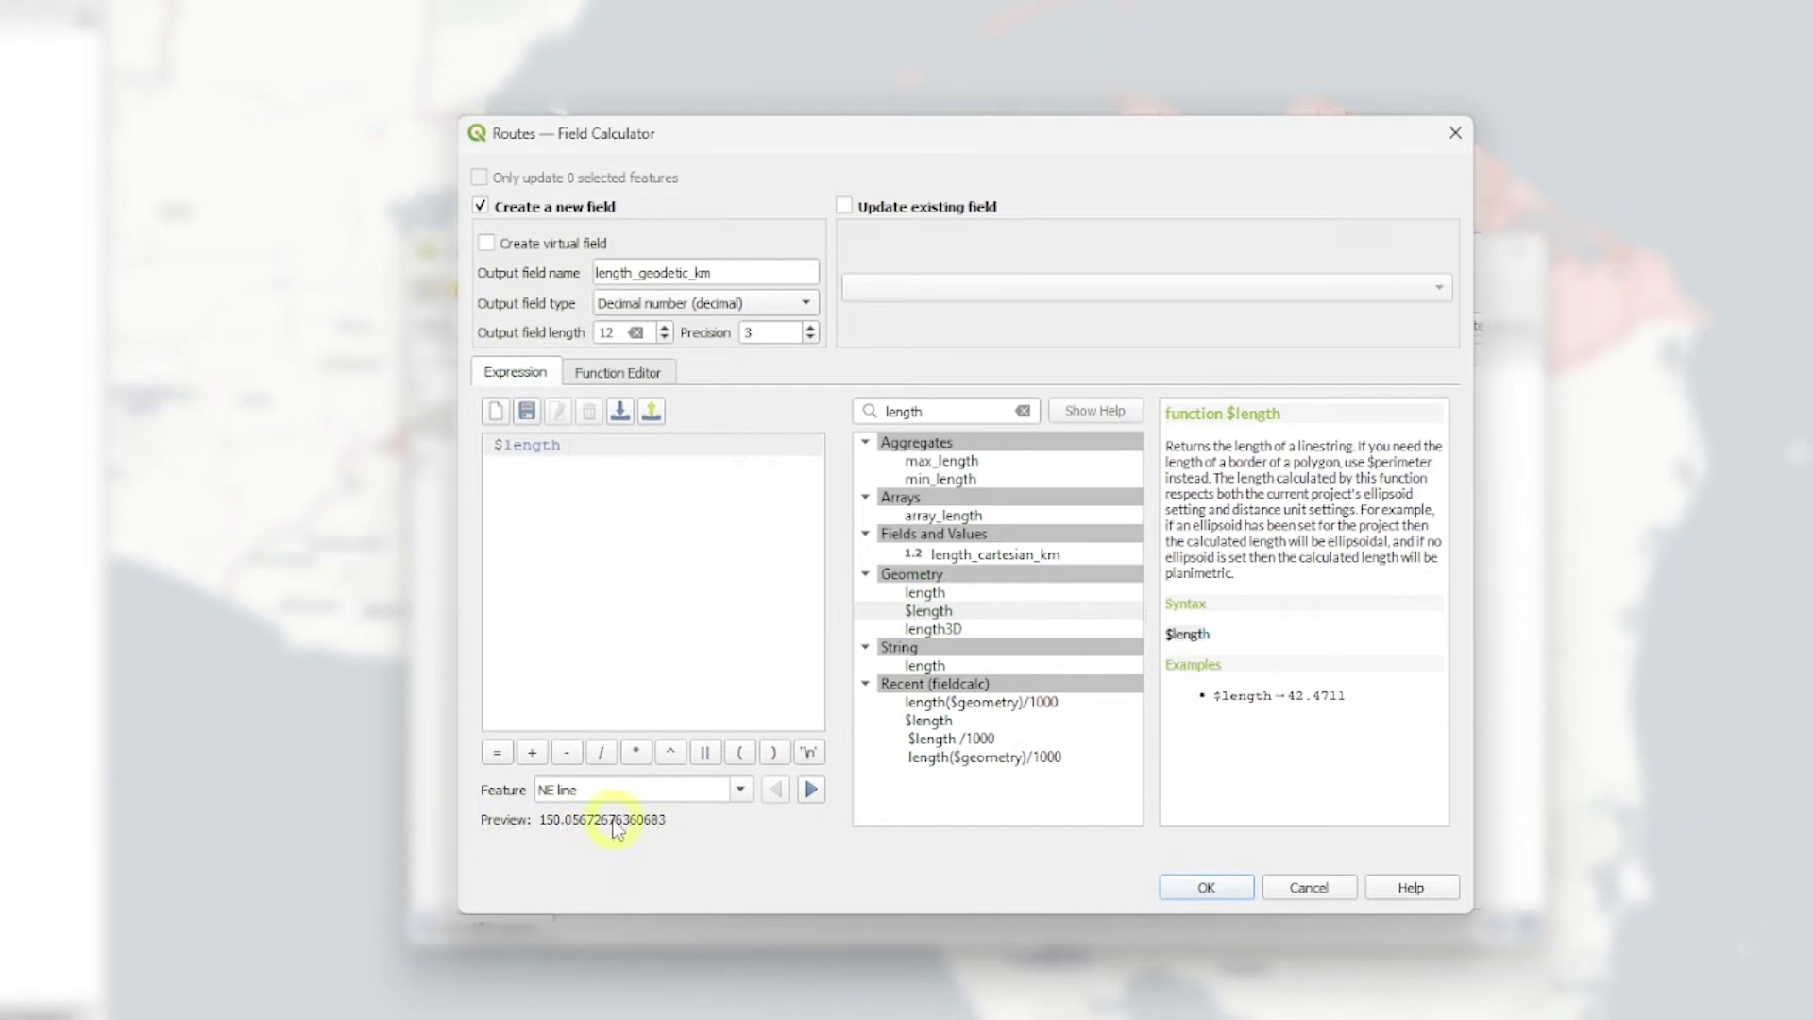
{"action": "left_click", "coordinate": [811, 789]}
{"action": "left_click", "coordinate": [1206, 886]}
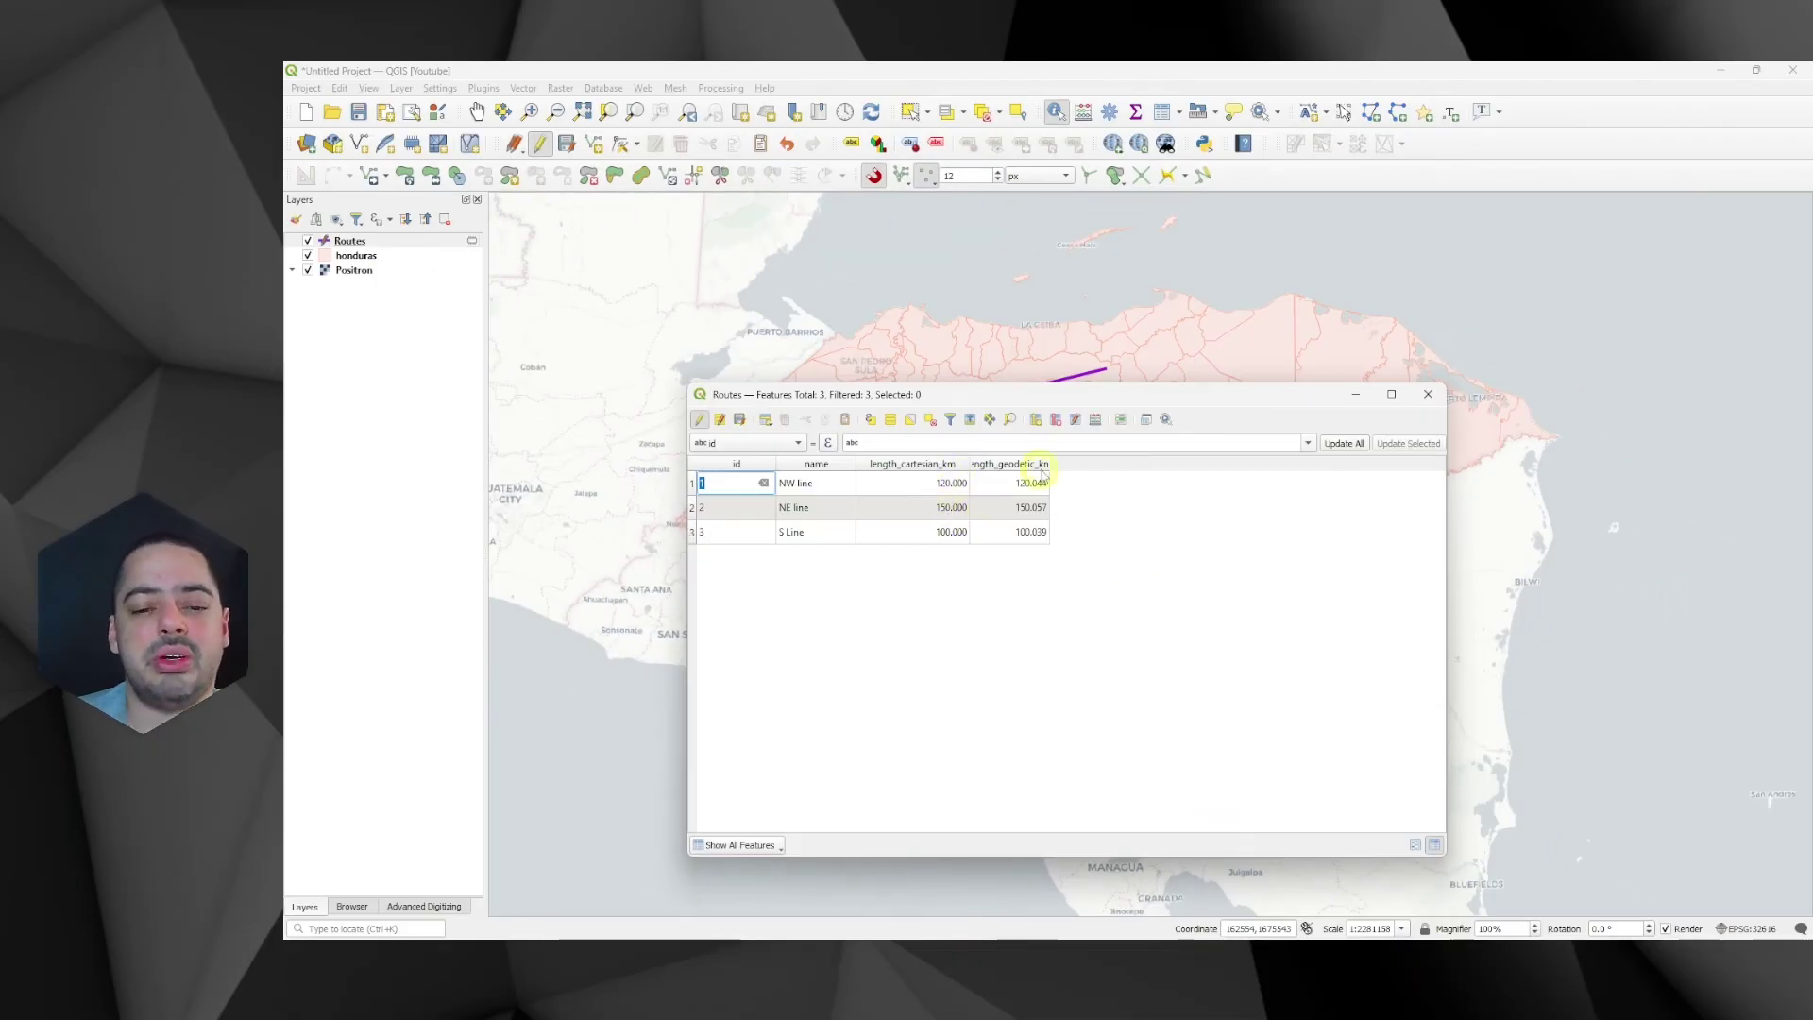
Widen the length_geodetic_km column and stop editing the Routes layer.
{"action": "left_click_drag", "start_coordinate": [1049, 464], "coordinate": [1083, 463]}
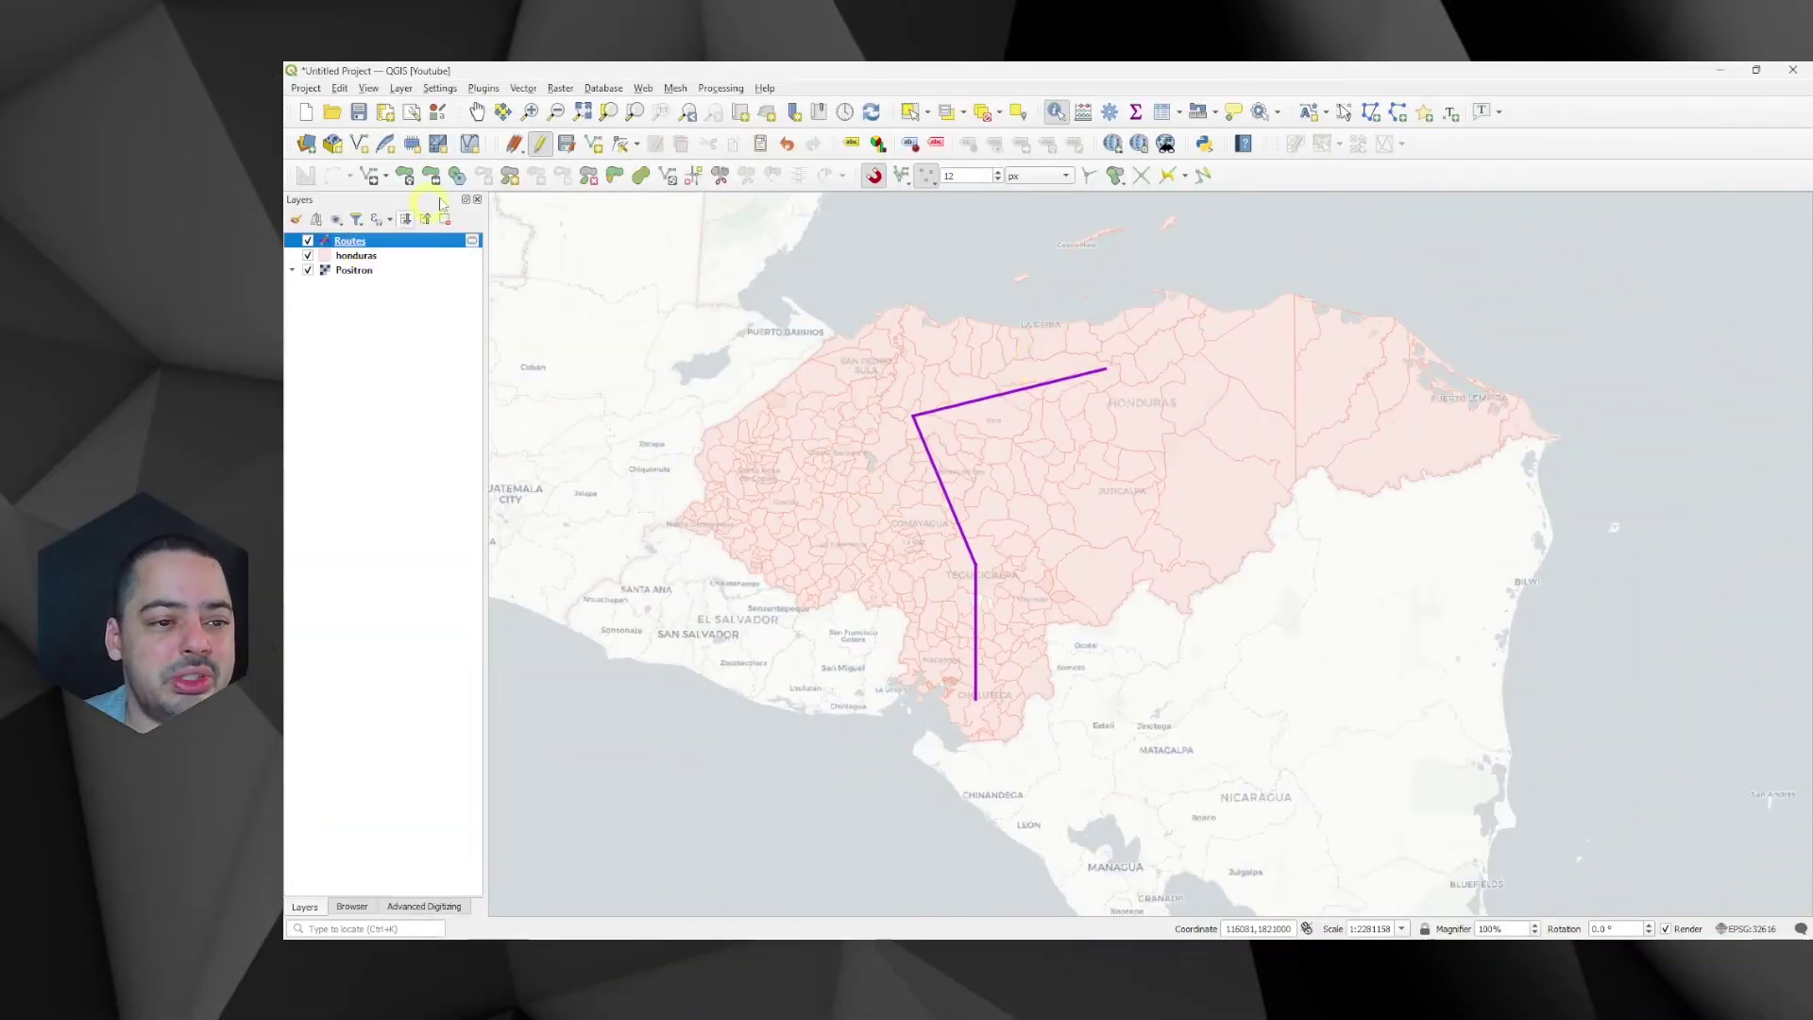
{"action": "left_click", "coordinate": [540, 142]}
Save the Routes edits and hide the Routes layer.
{"action": "left_click", "coordinate": [1002, 518]}
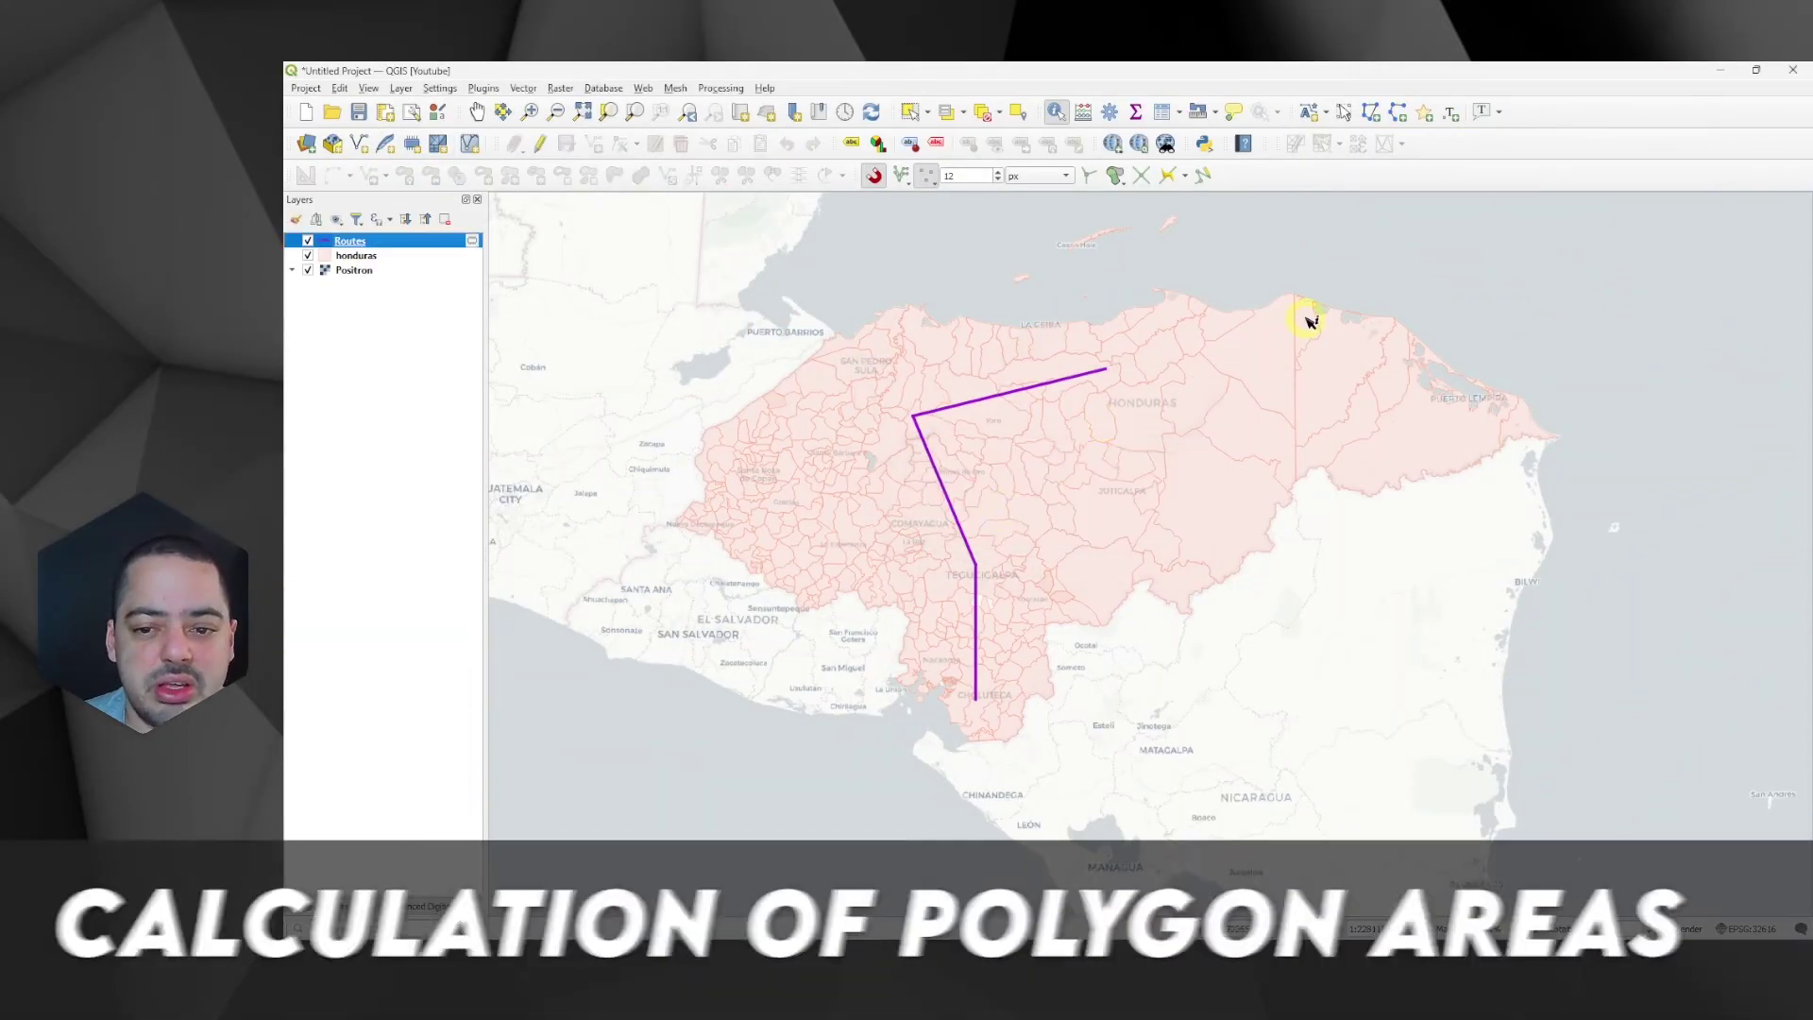
{"action": "key", "text": "space"}
{"action": "left_click_drag", "start_coordinate": [1149, 470], "coordinate": [1137, 502]}
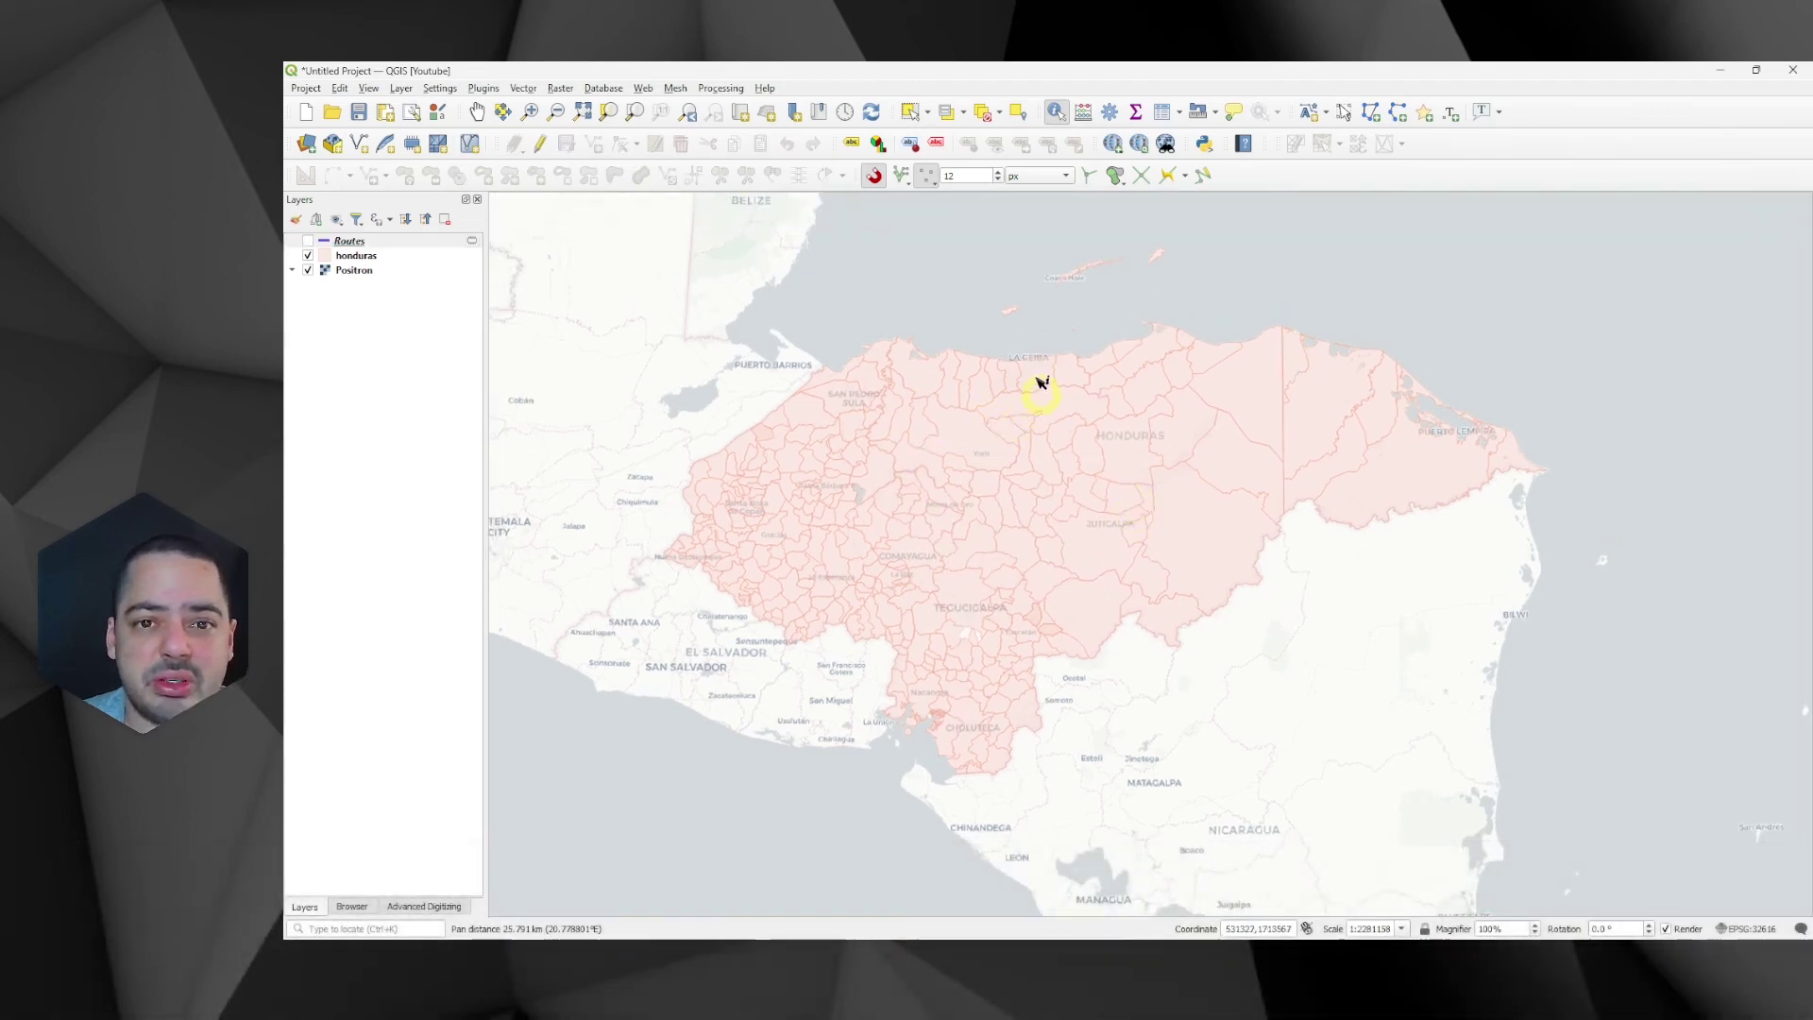
Open the attribute table of the honduras layer.
{"action": "left_click", "coordinate": [369, 255]}
{"action": "right_click", "coordinate": [372, 255]}
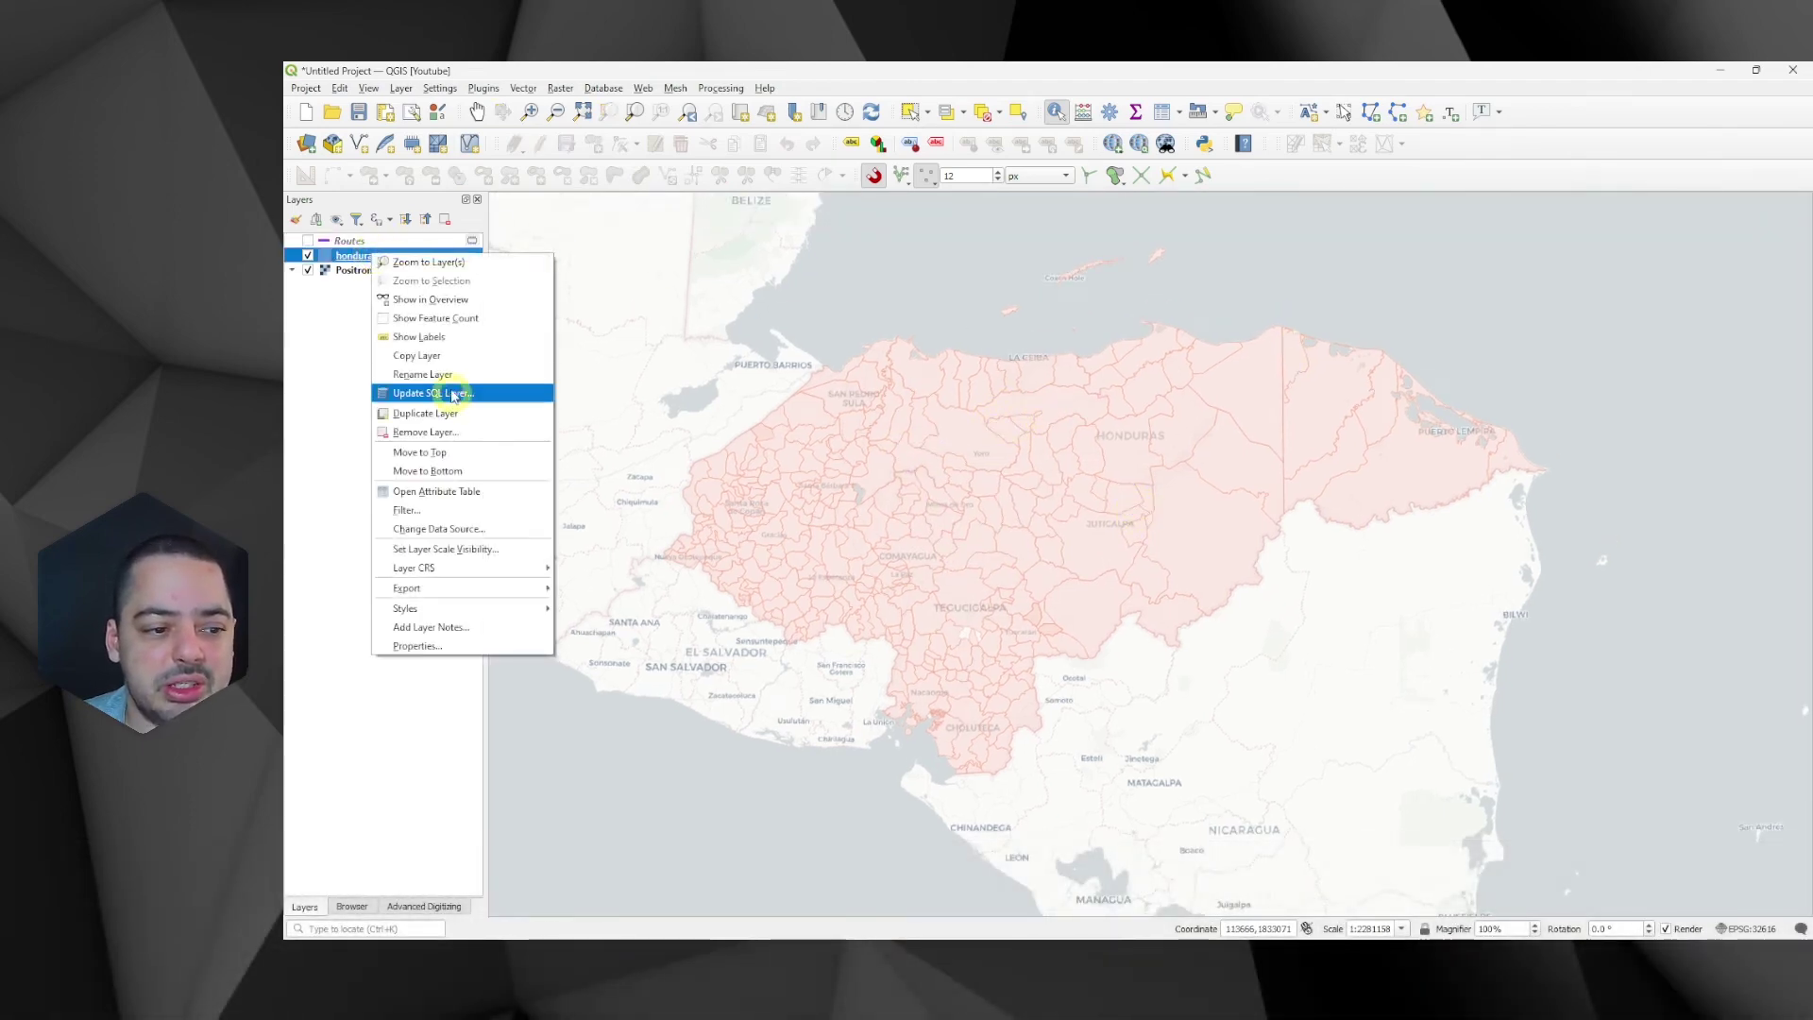
{"action": "left_click", "coordinate": [466, 491]}
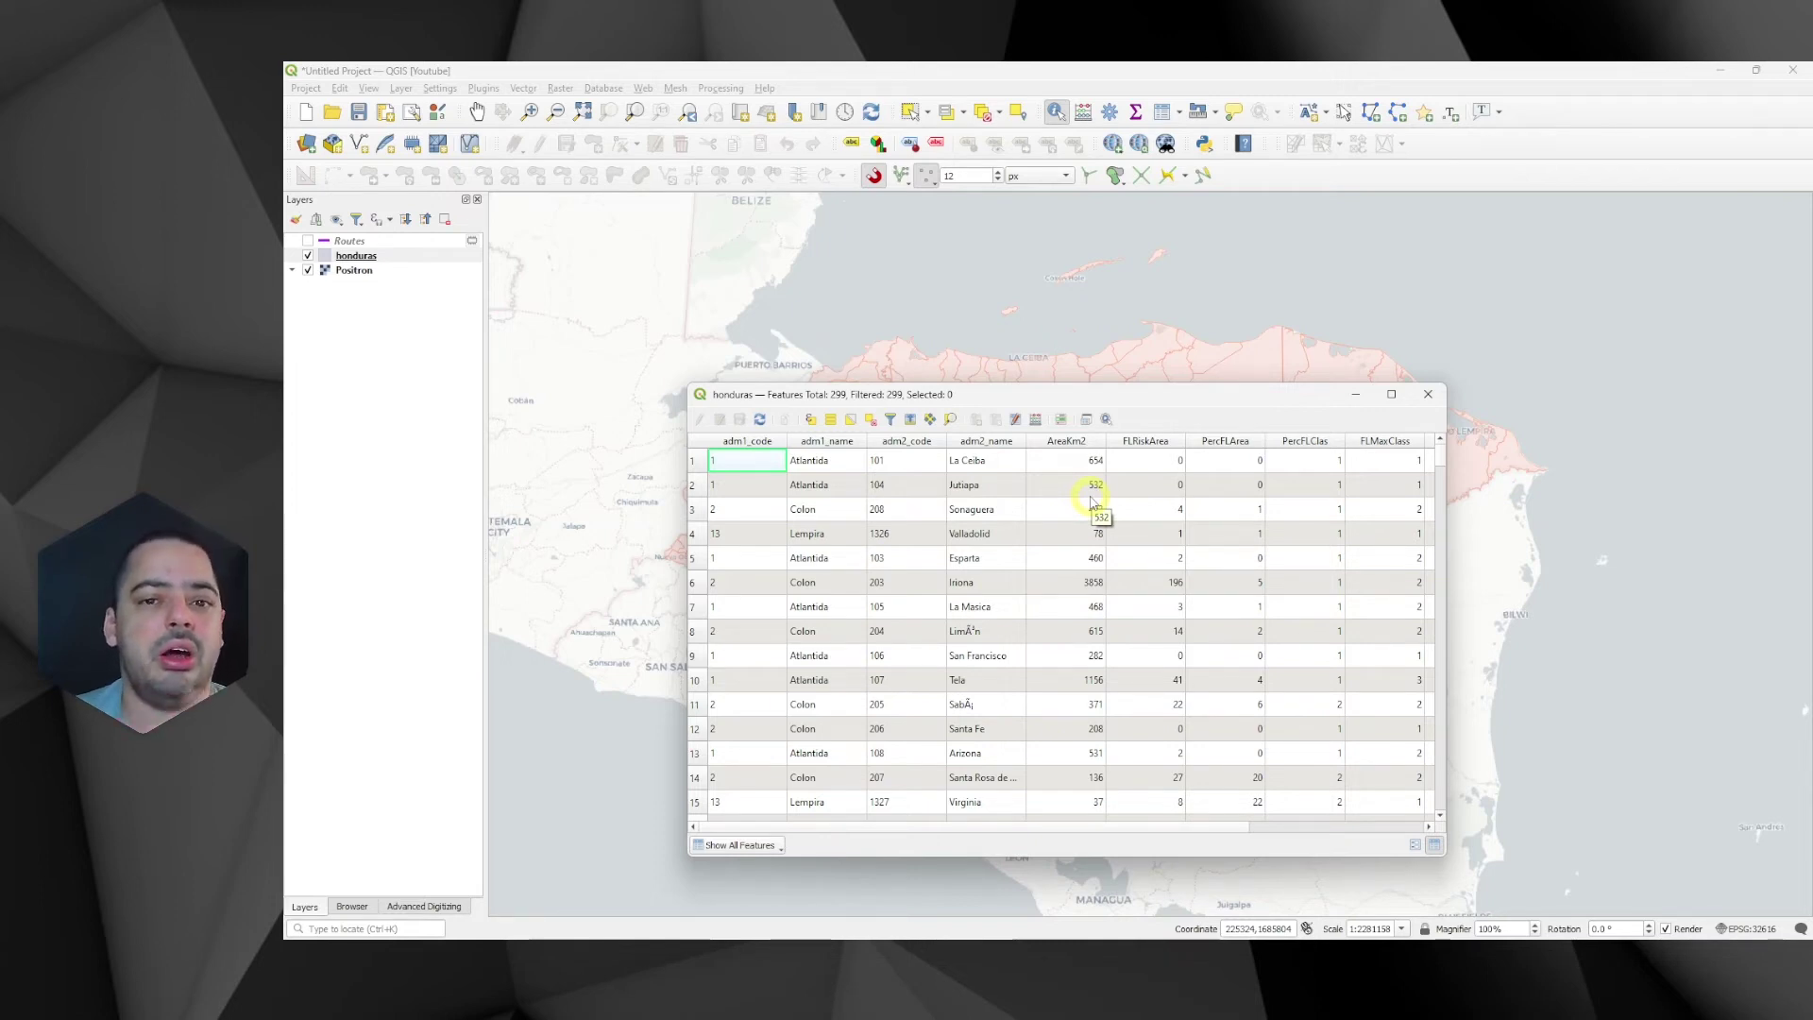
Name a new virtual field AreaC_km2 for the honduras layer.
{"action": "left_click", "coordinate": [1036, 418]}
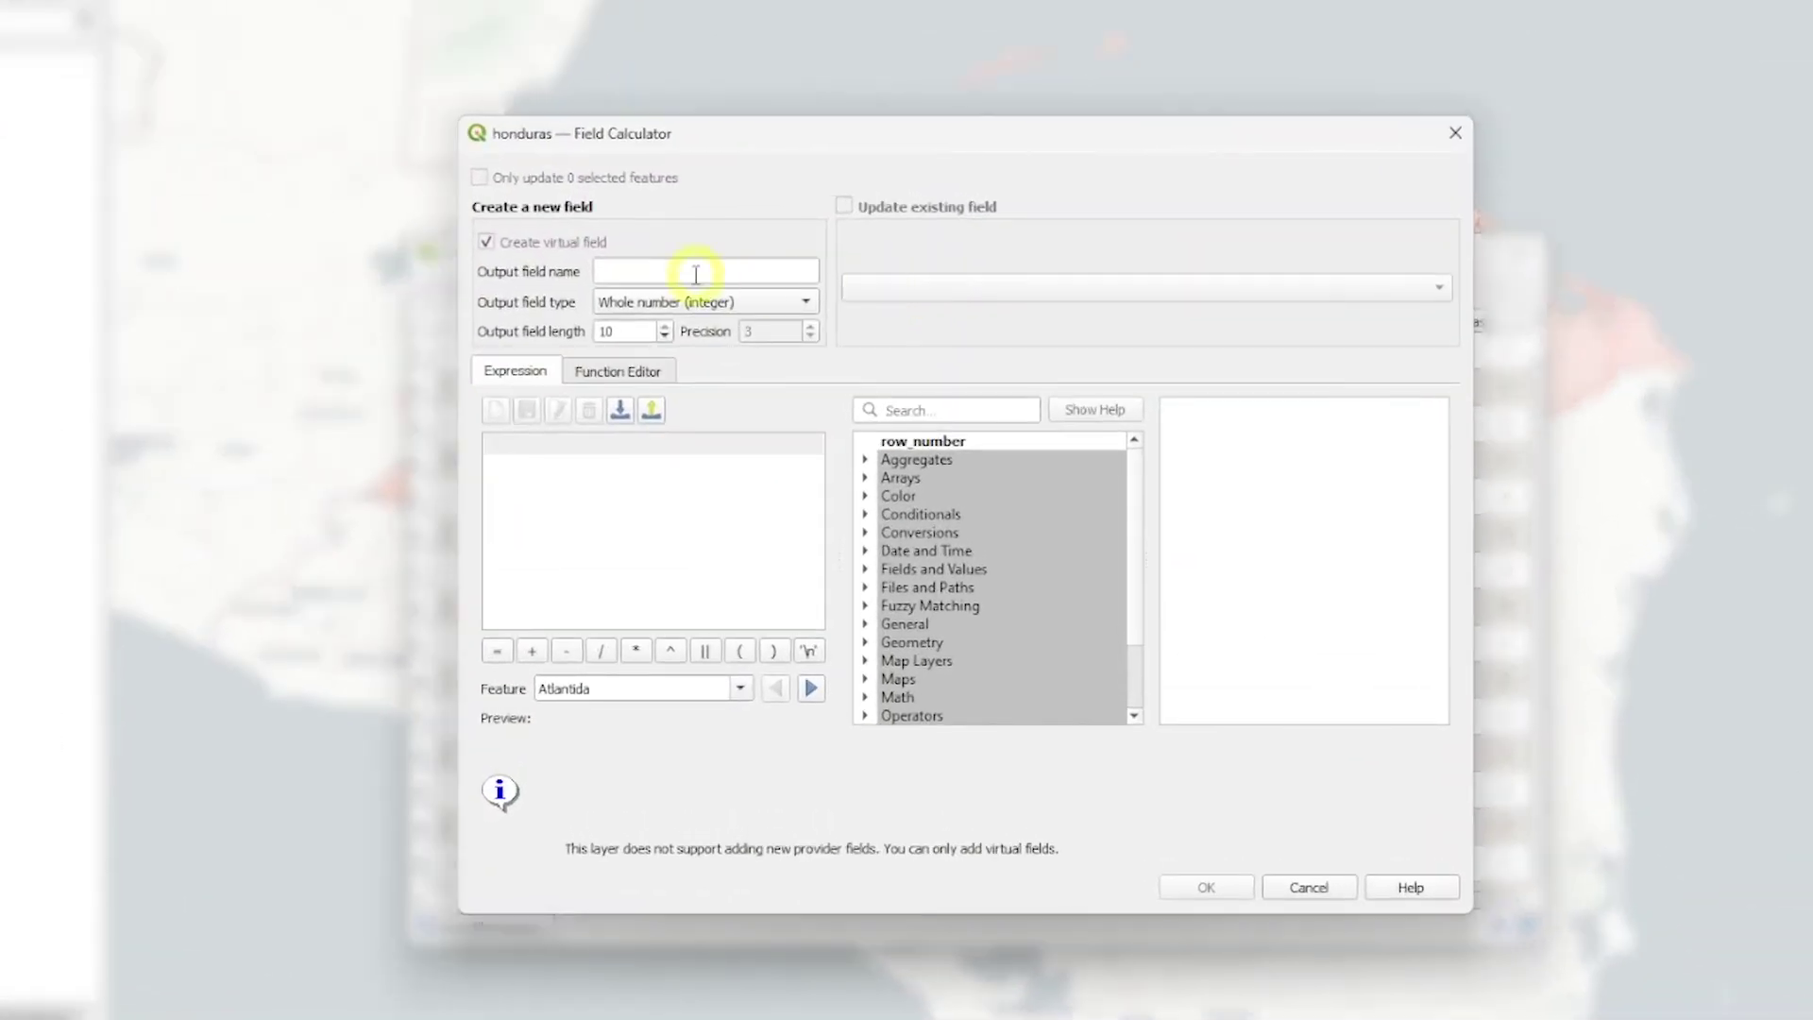
{"action": "left_click", "coordinate": [747, 266]}
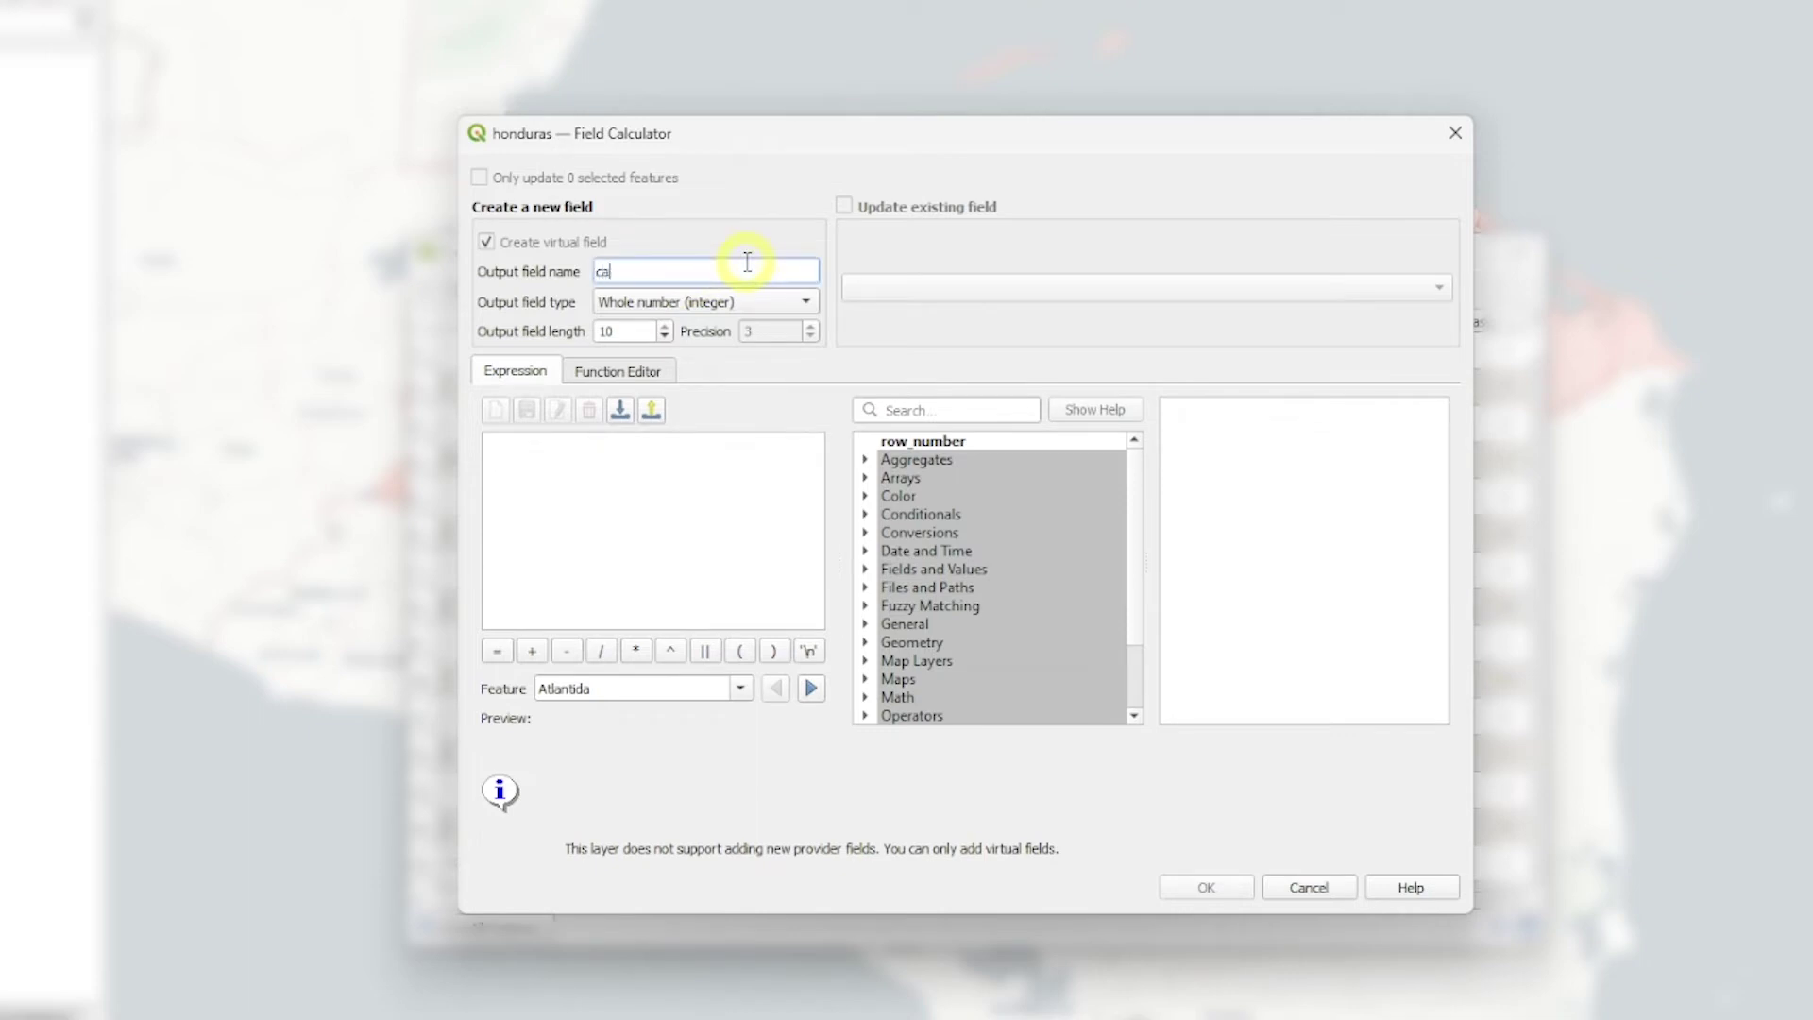
{"action": "type", "text": "car"}
{"action": "key", "text": "ctrl+a"}
{"action": "type", "text": "AreaC_km2"}
Write the planimetric area expression area($geometry)/1000000.
{"action": "left_click", "coordinate": [716, 472]}
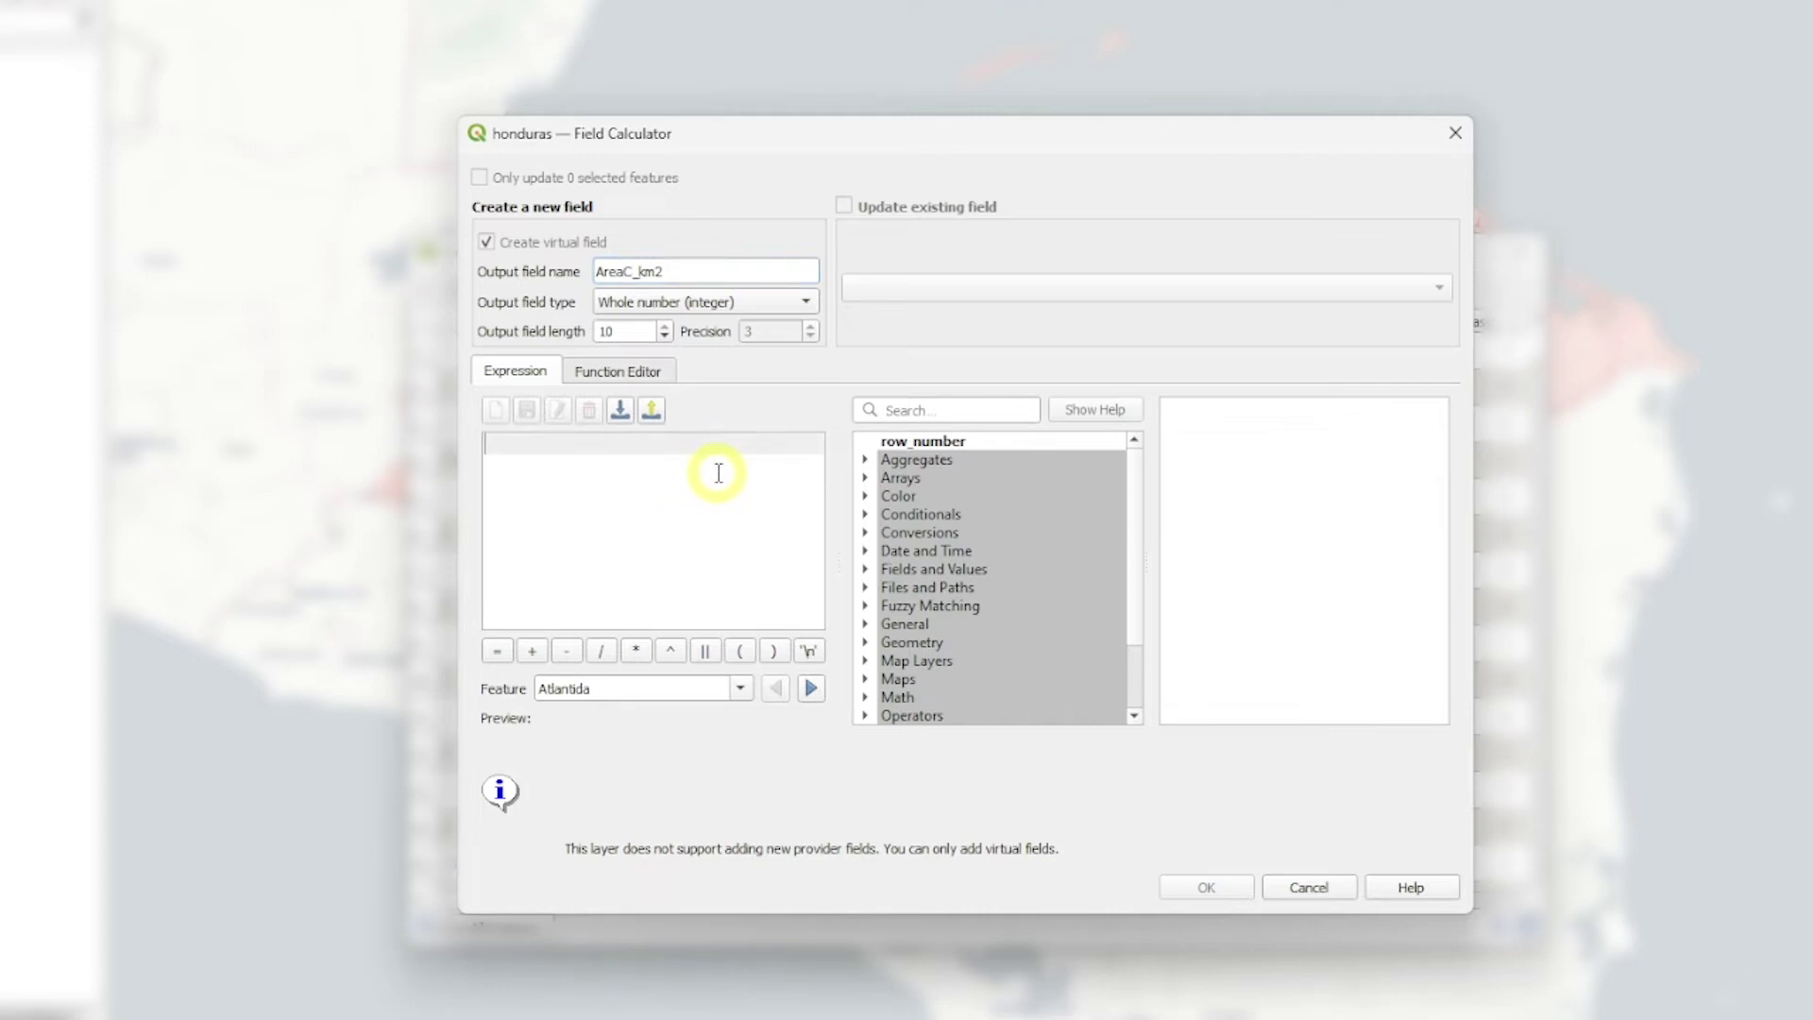
{"action": "left_click", "coordinate": [891, 411]}
{"action": "type", "text": "area"}
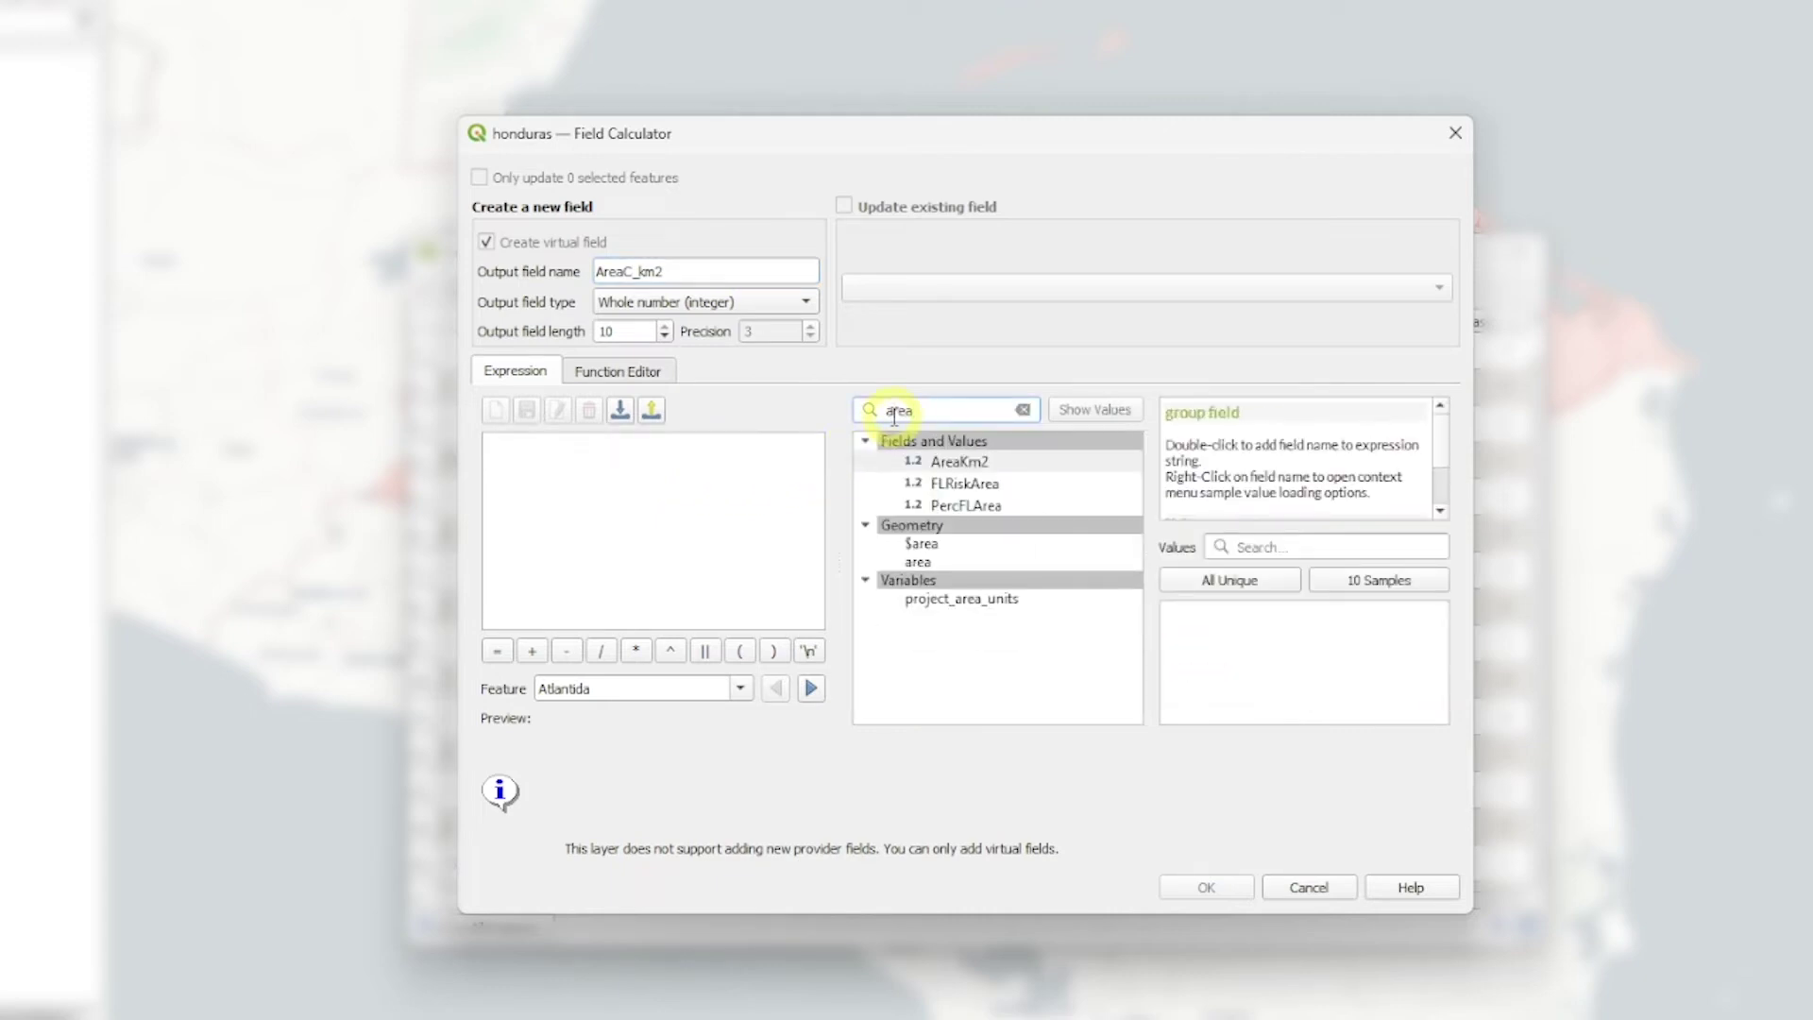
{"action": "left_click", "coordinate": [940, 546]}
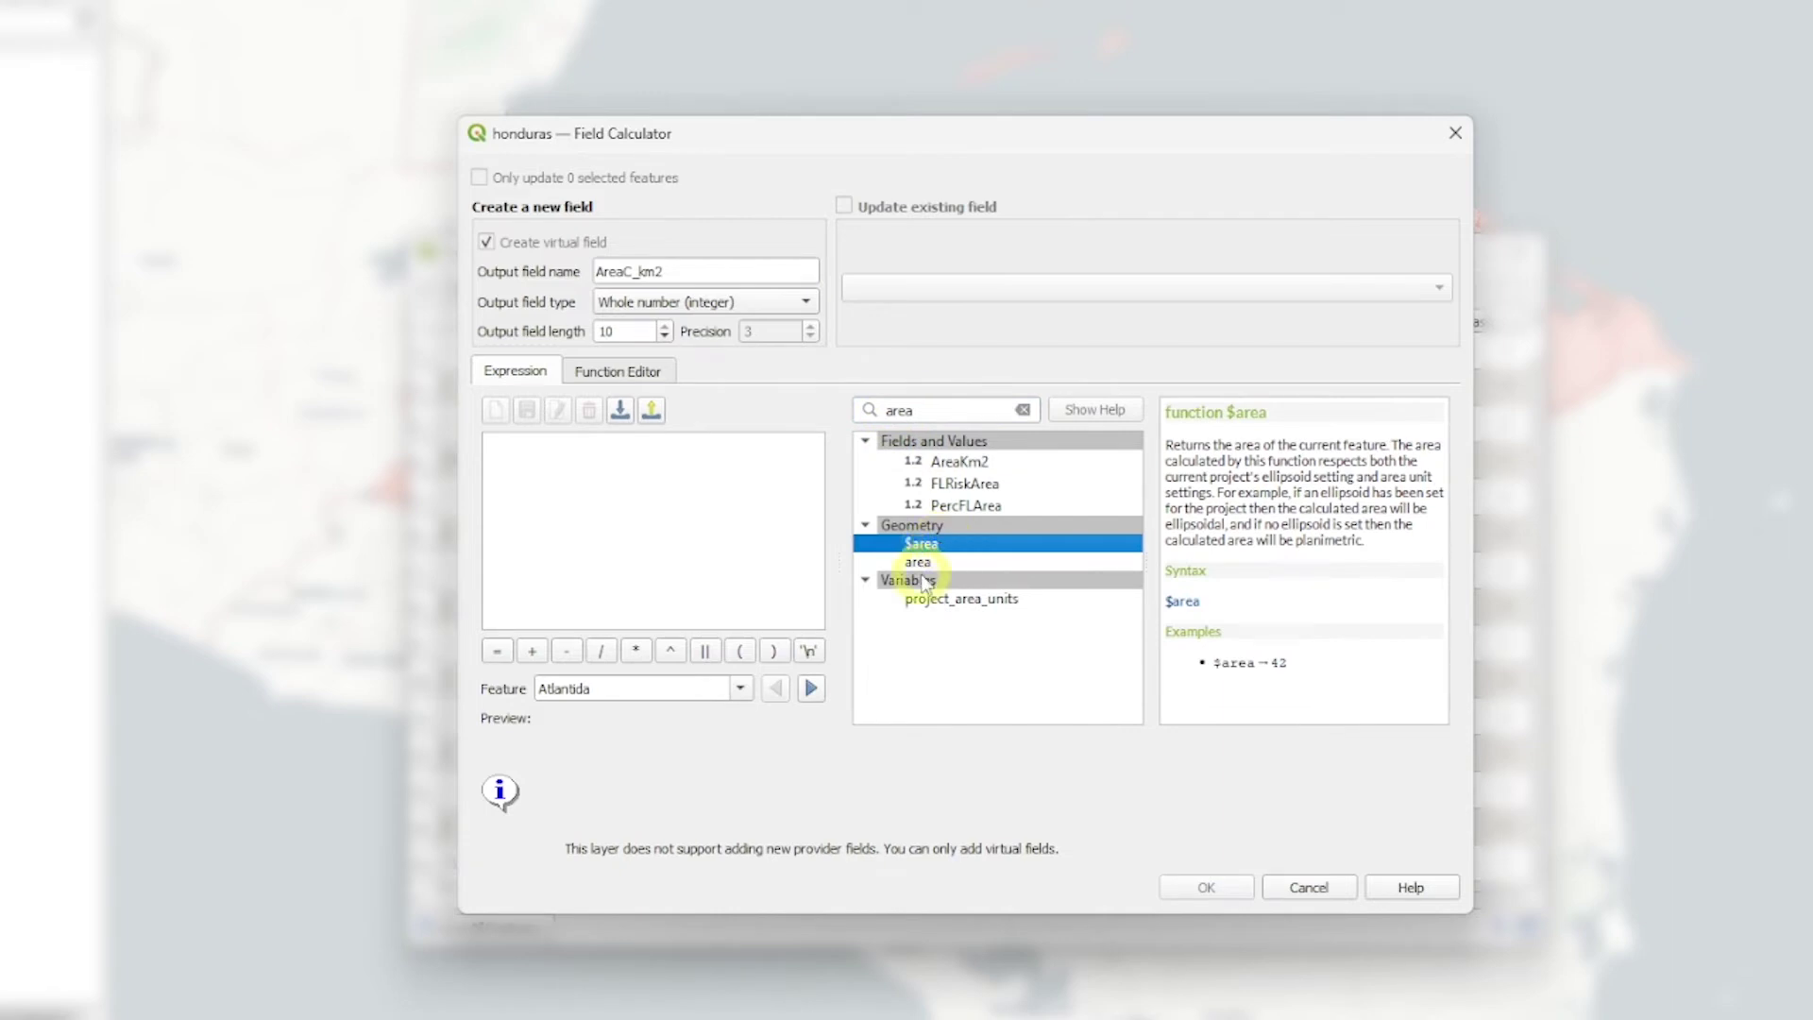
{"action": "left_click", "coordinate": [922, 565]}
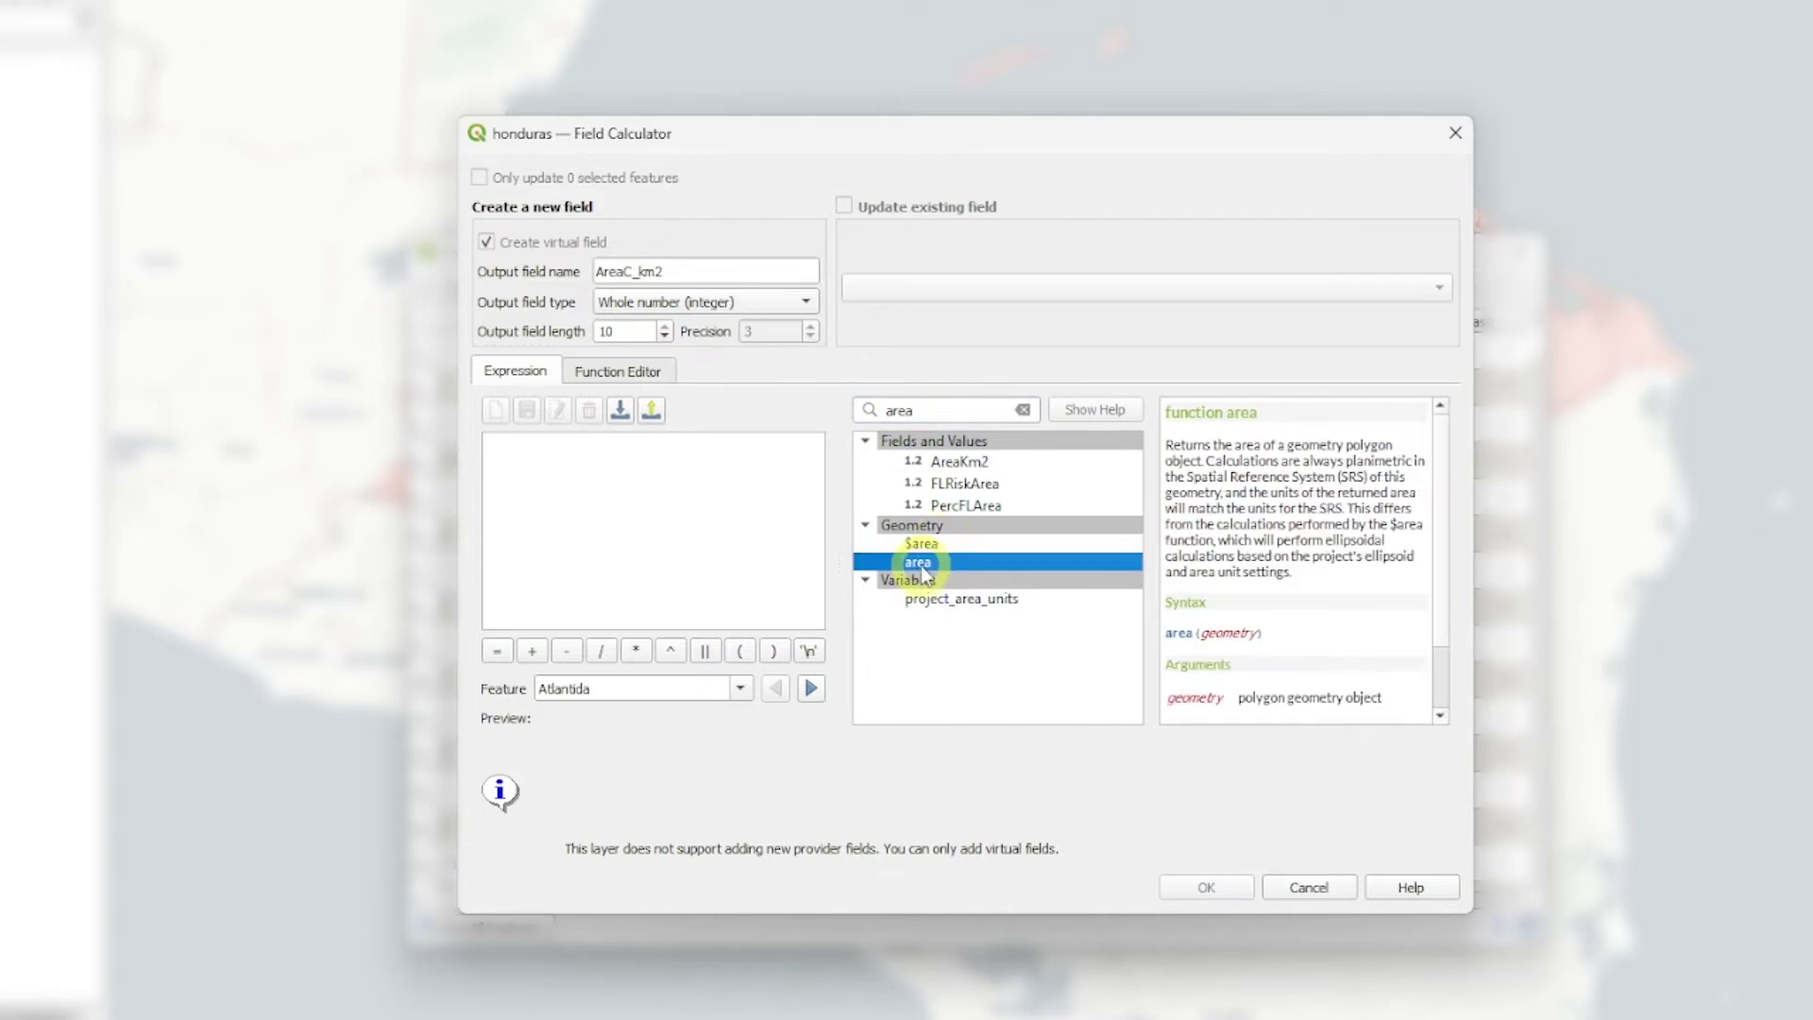
{"action": "left_click", "coordinate": [678, 476]}
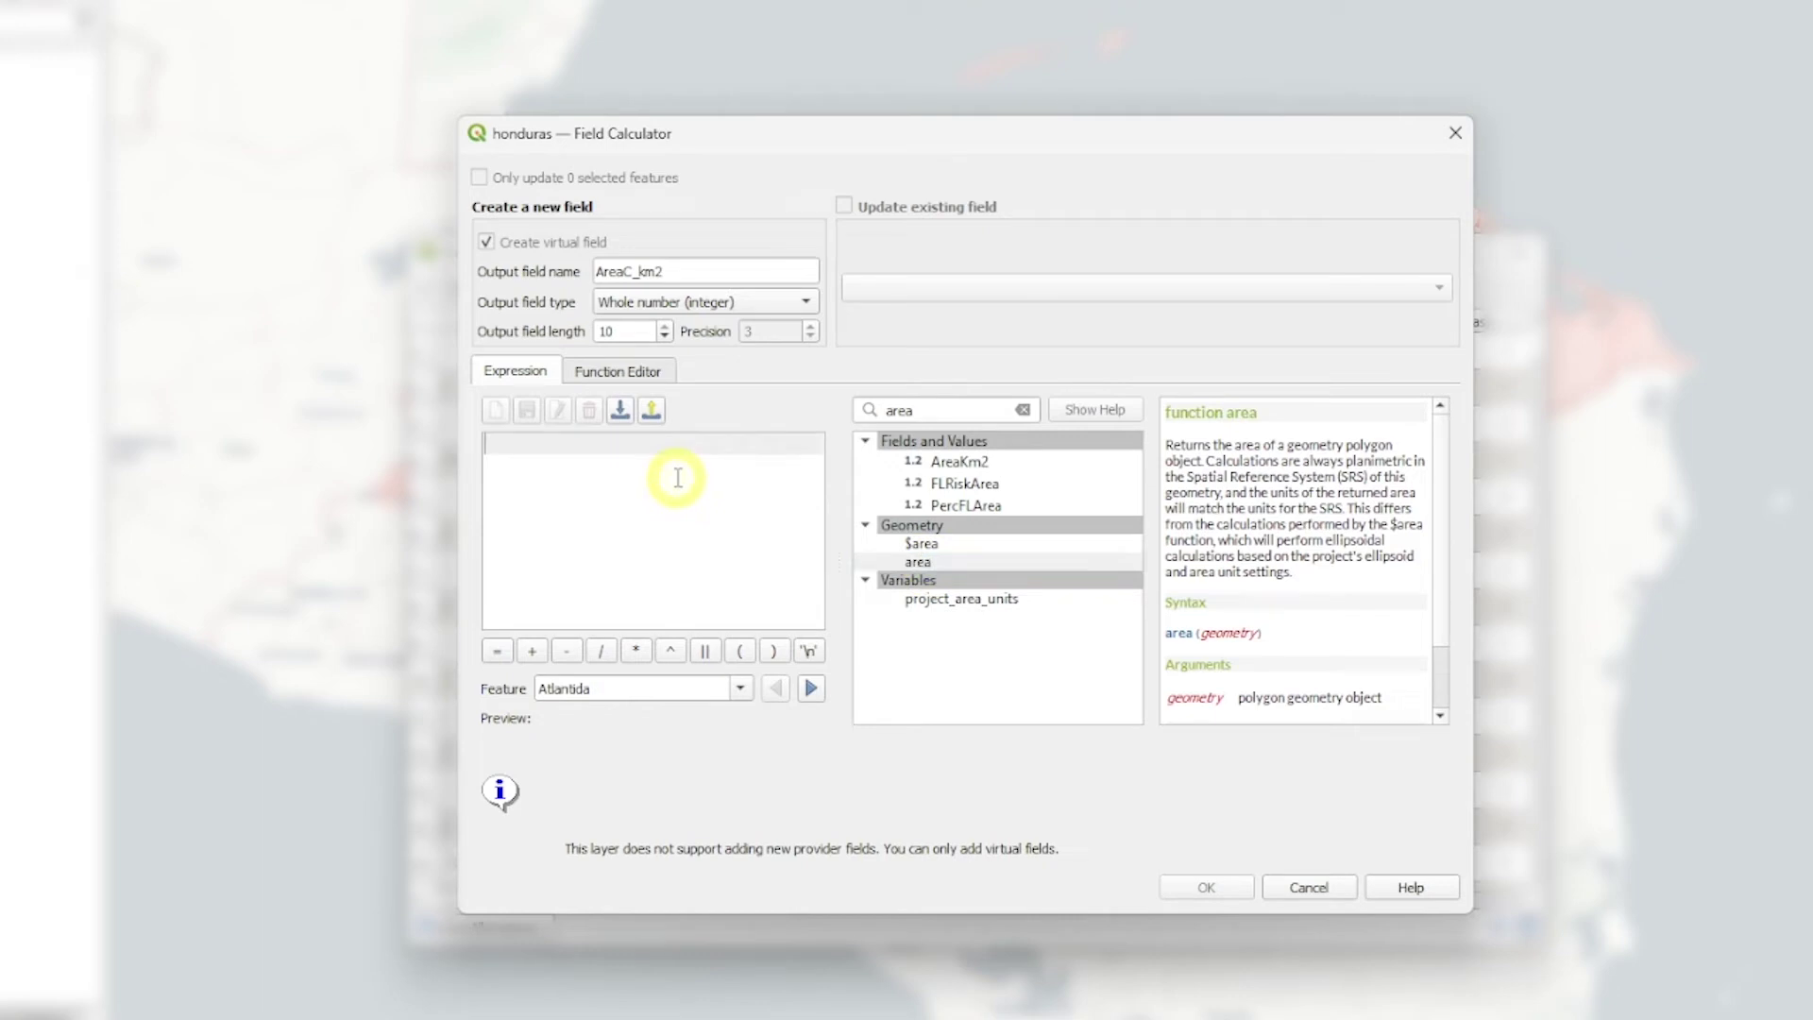
{"action": "type", "text": "area("}
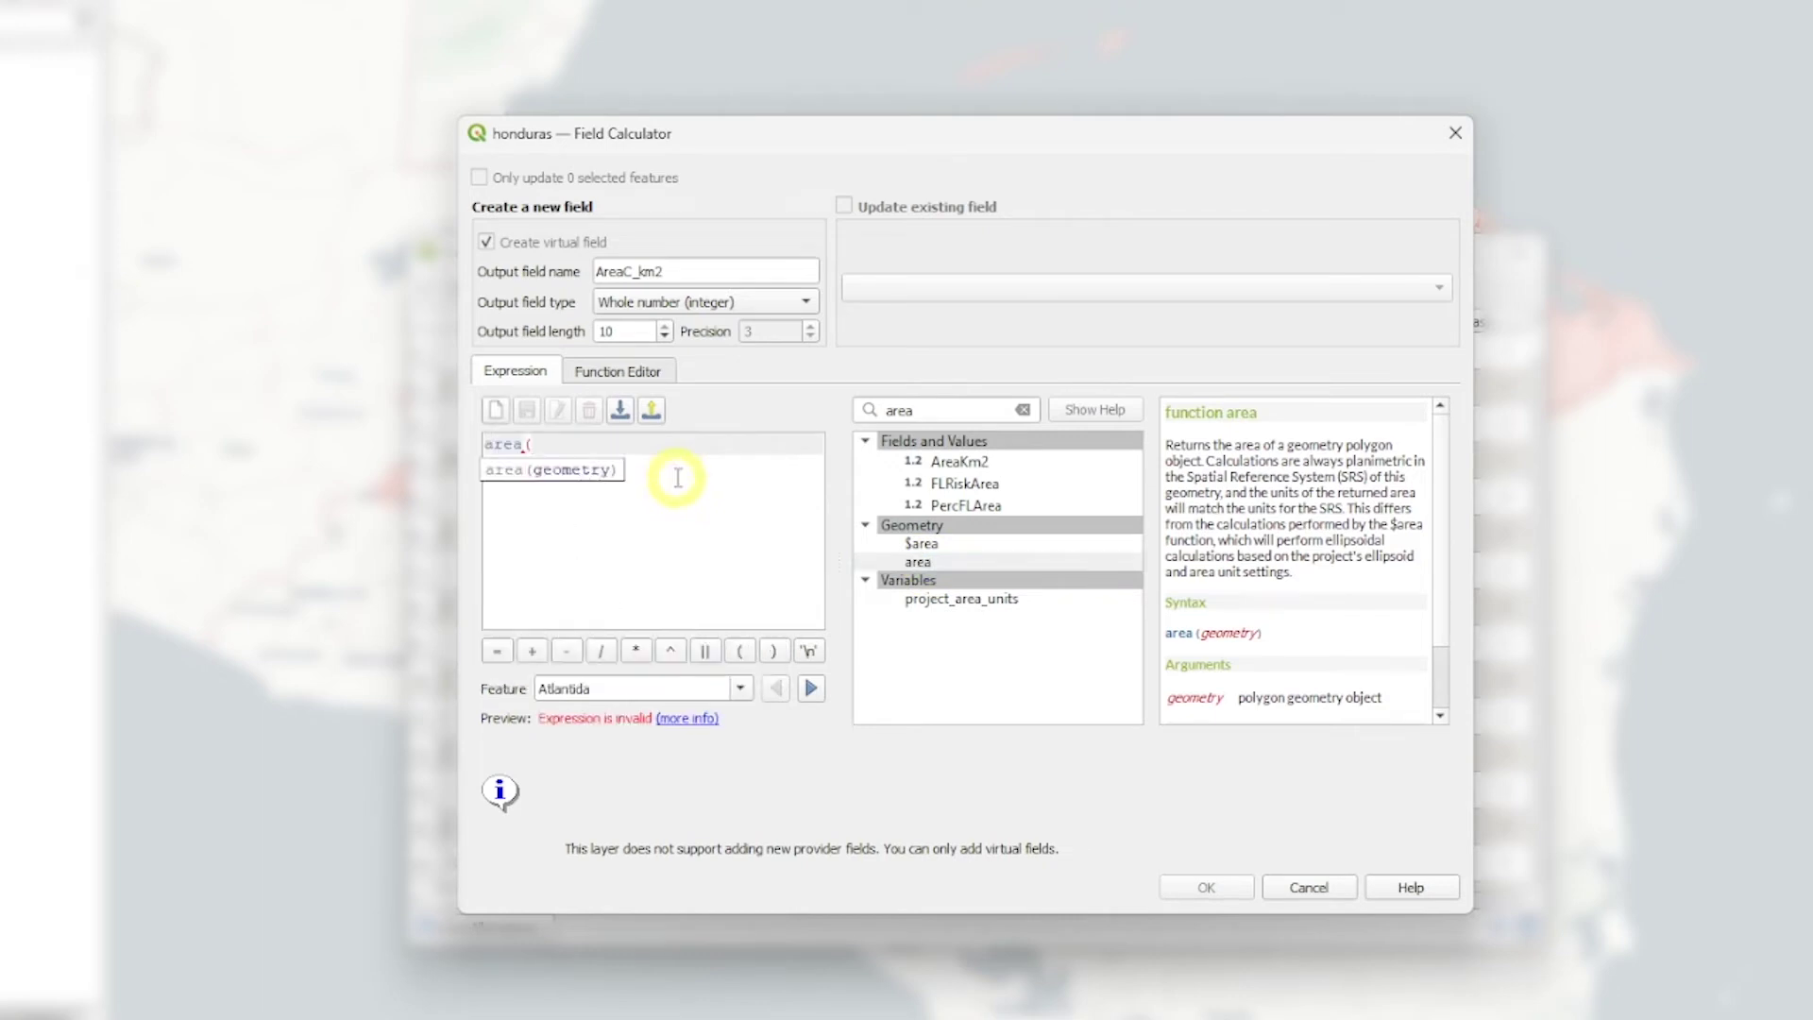
{"action": "type", "text": "$geometry)/"}
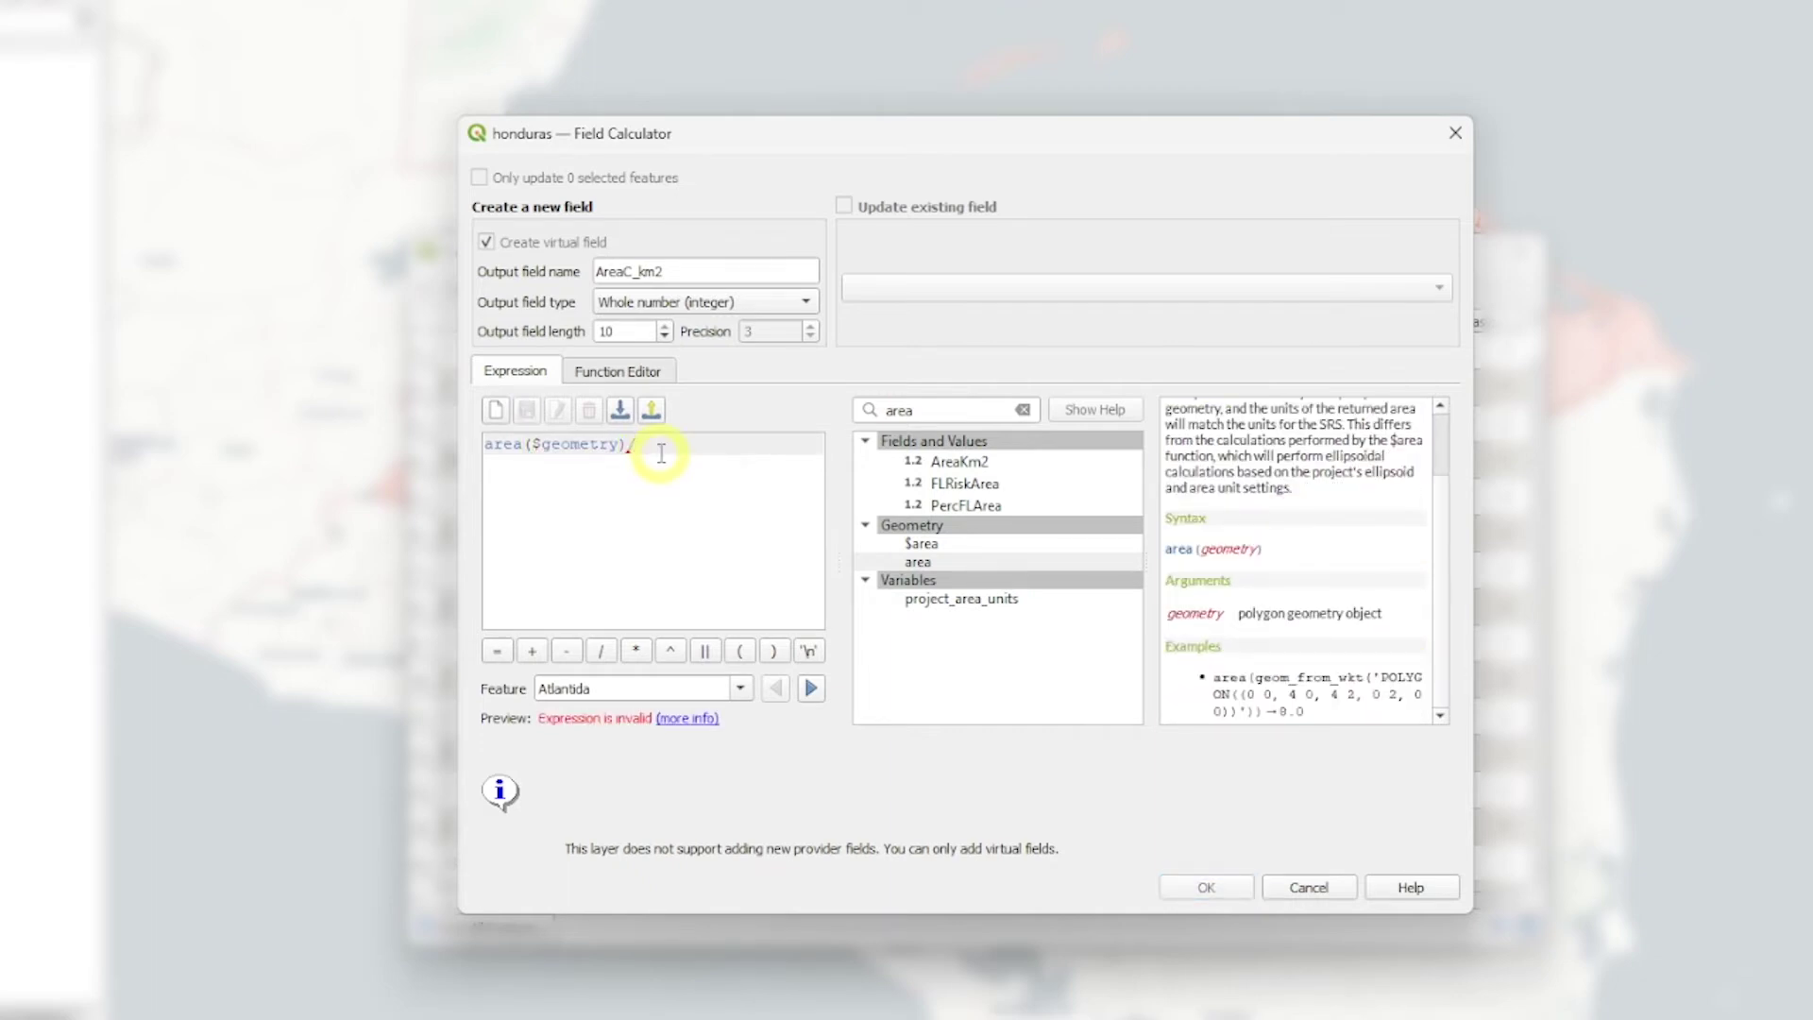
{"action": "type", "text": "1000000"}
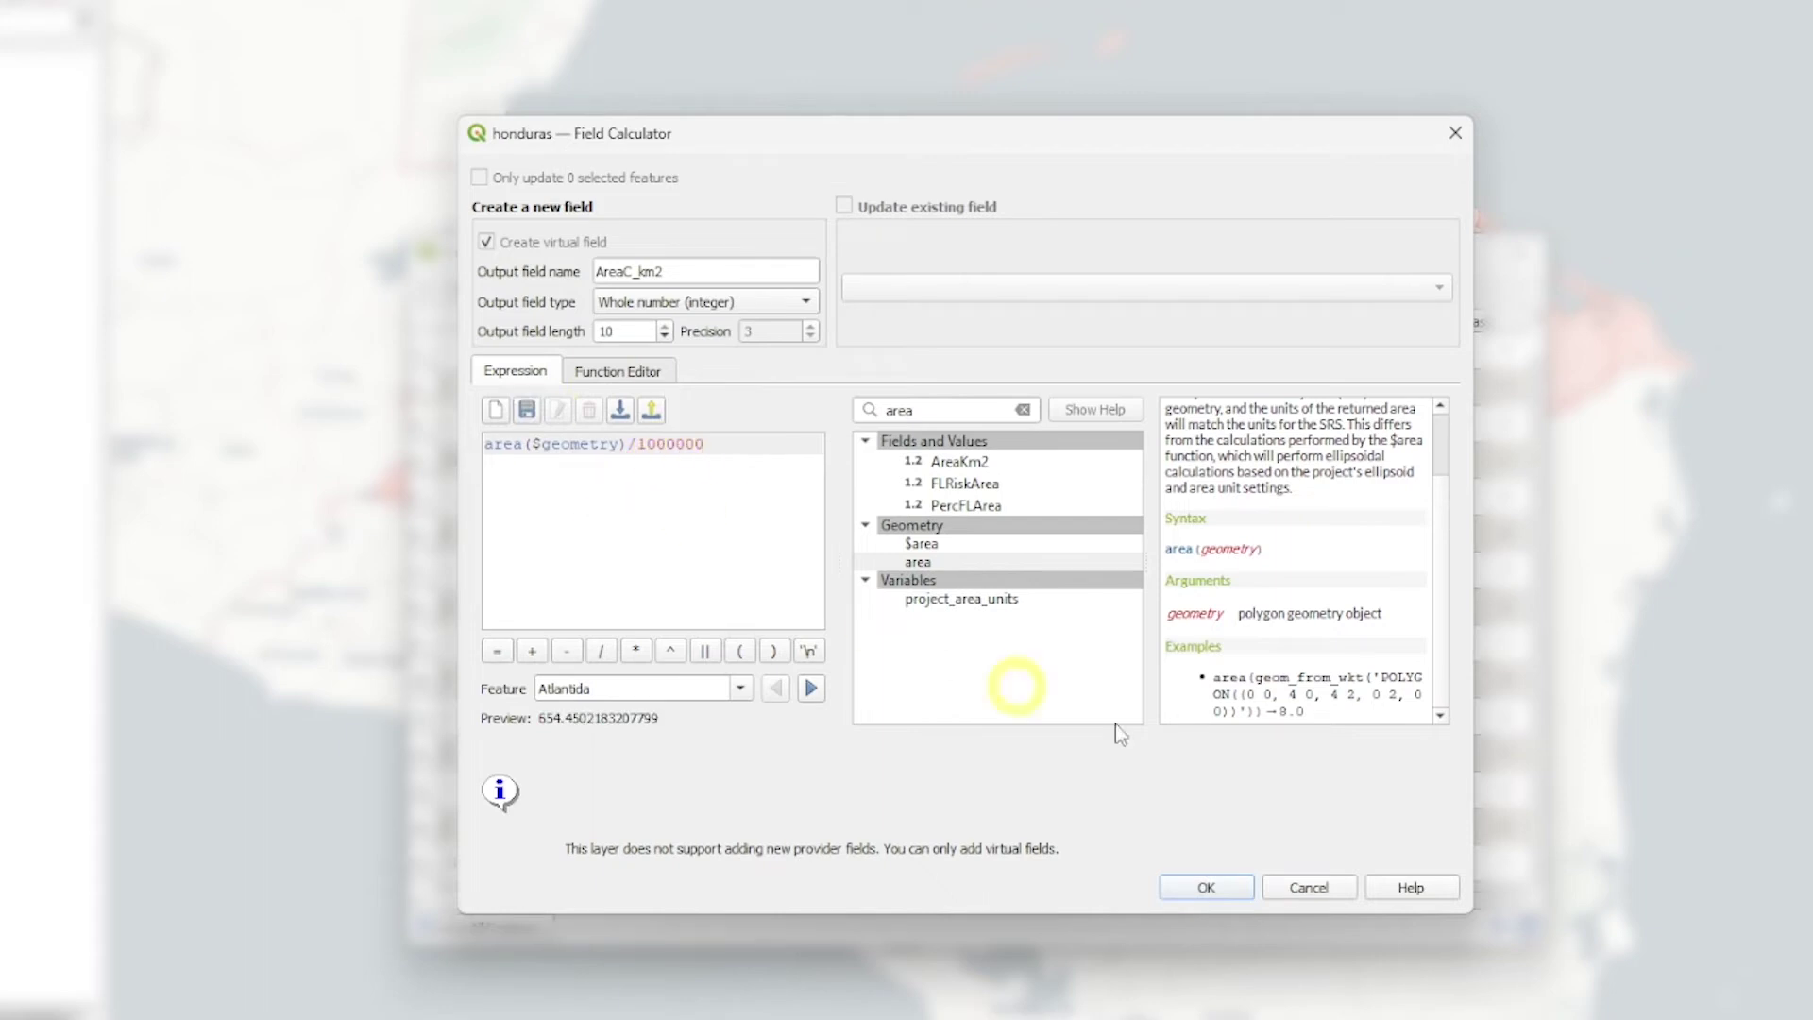
Make it decimal, wrap it as round(area($geometry)/1000000,3), and create the field.
{"action": "left_click", "coordinate": [629, 302]}
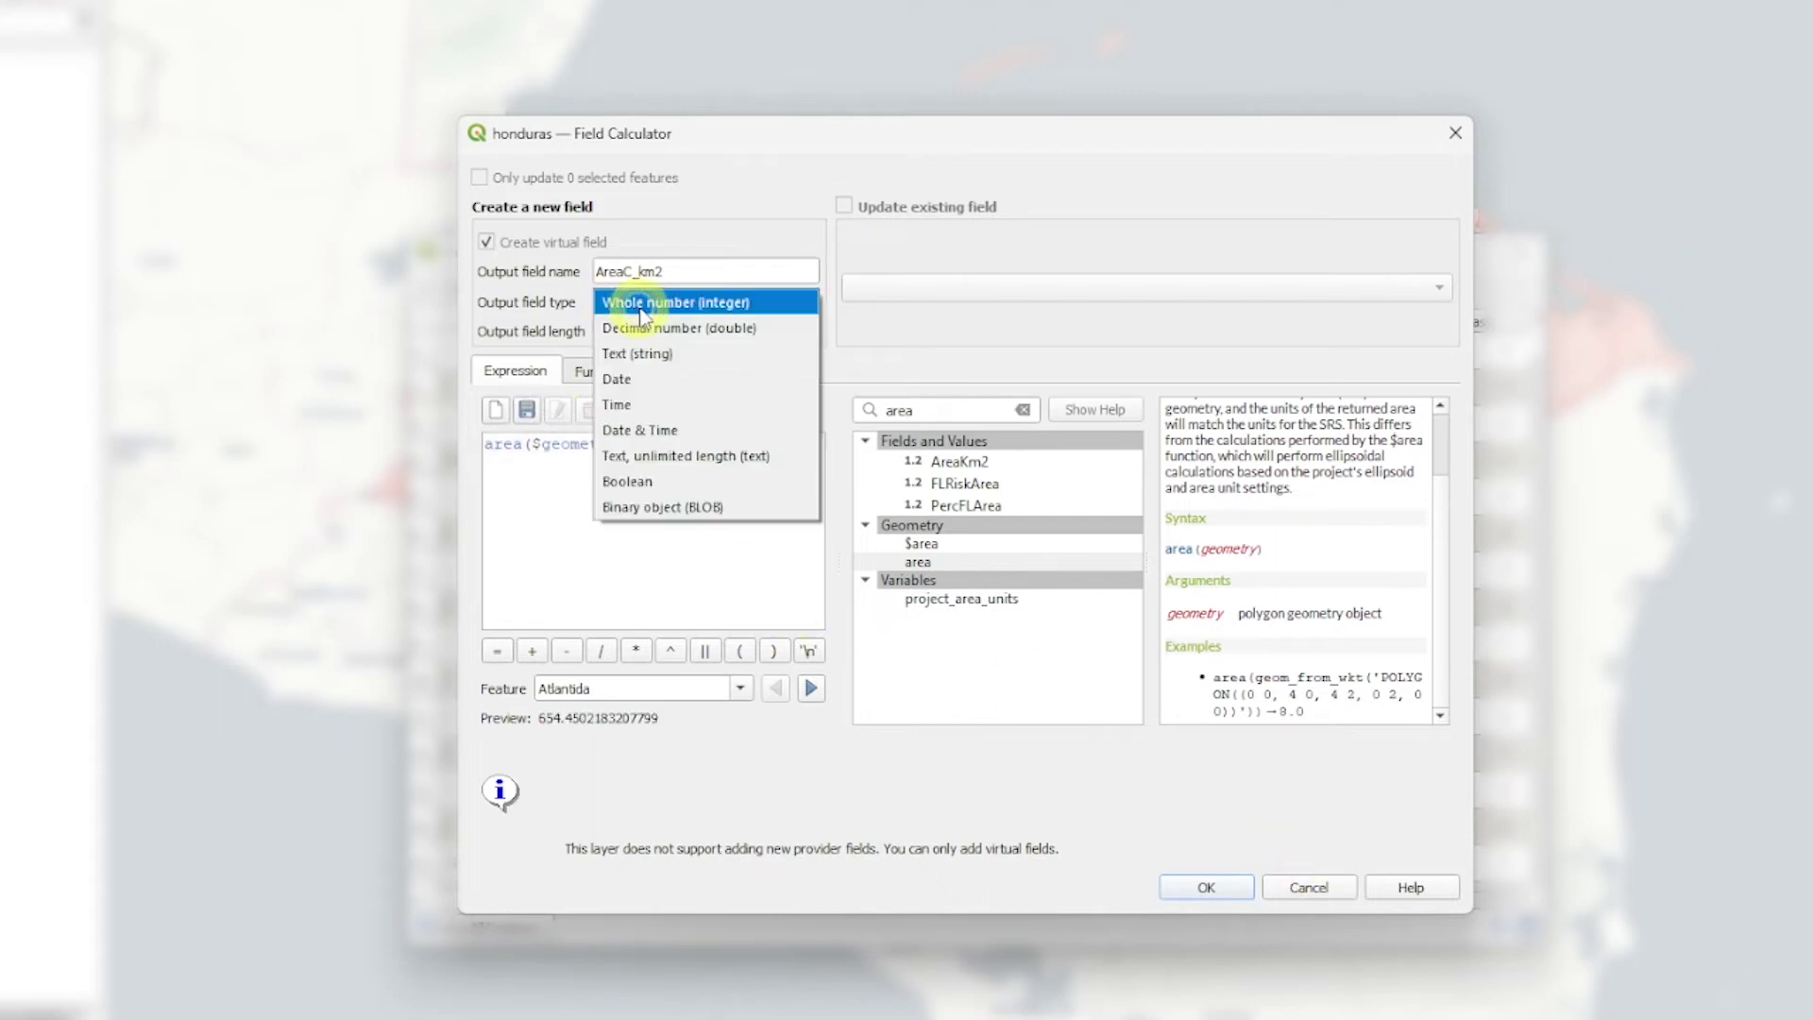
{"action": "left_click", "coordinate": [727, 328]}
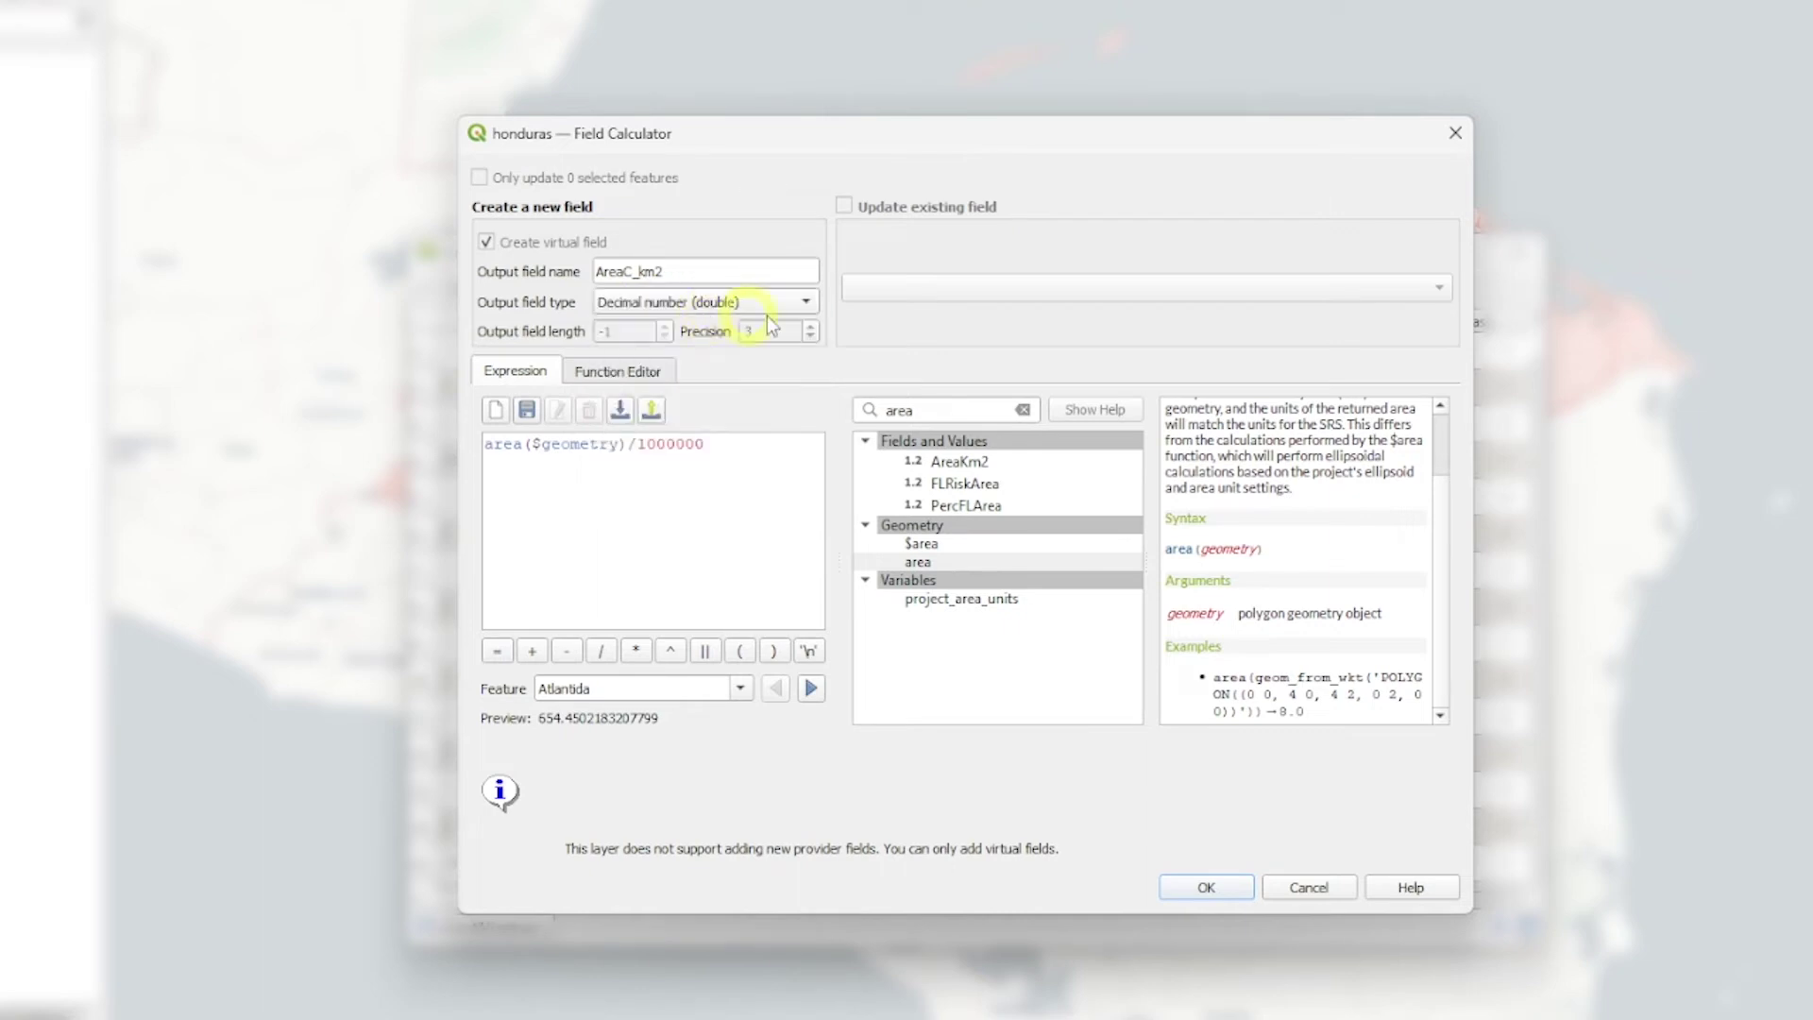
{"action": "left_click", "coordinate": [761, 457]}
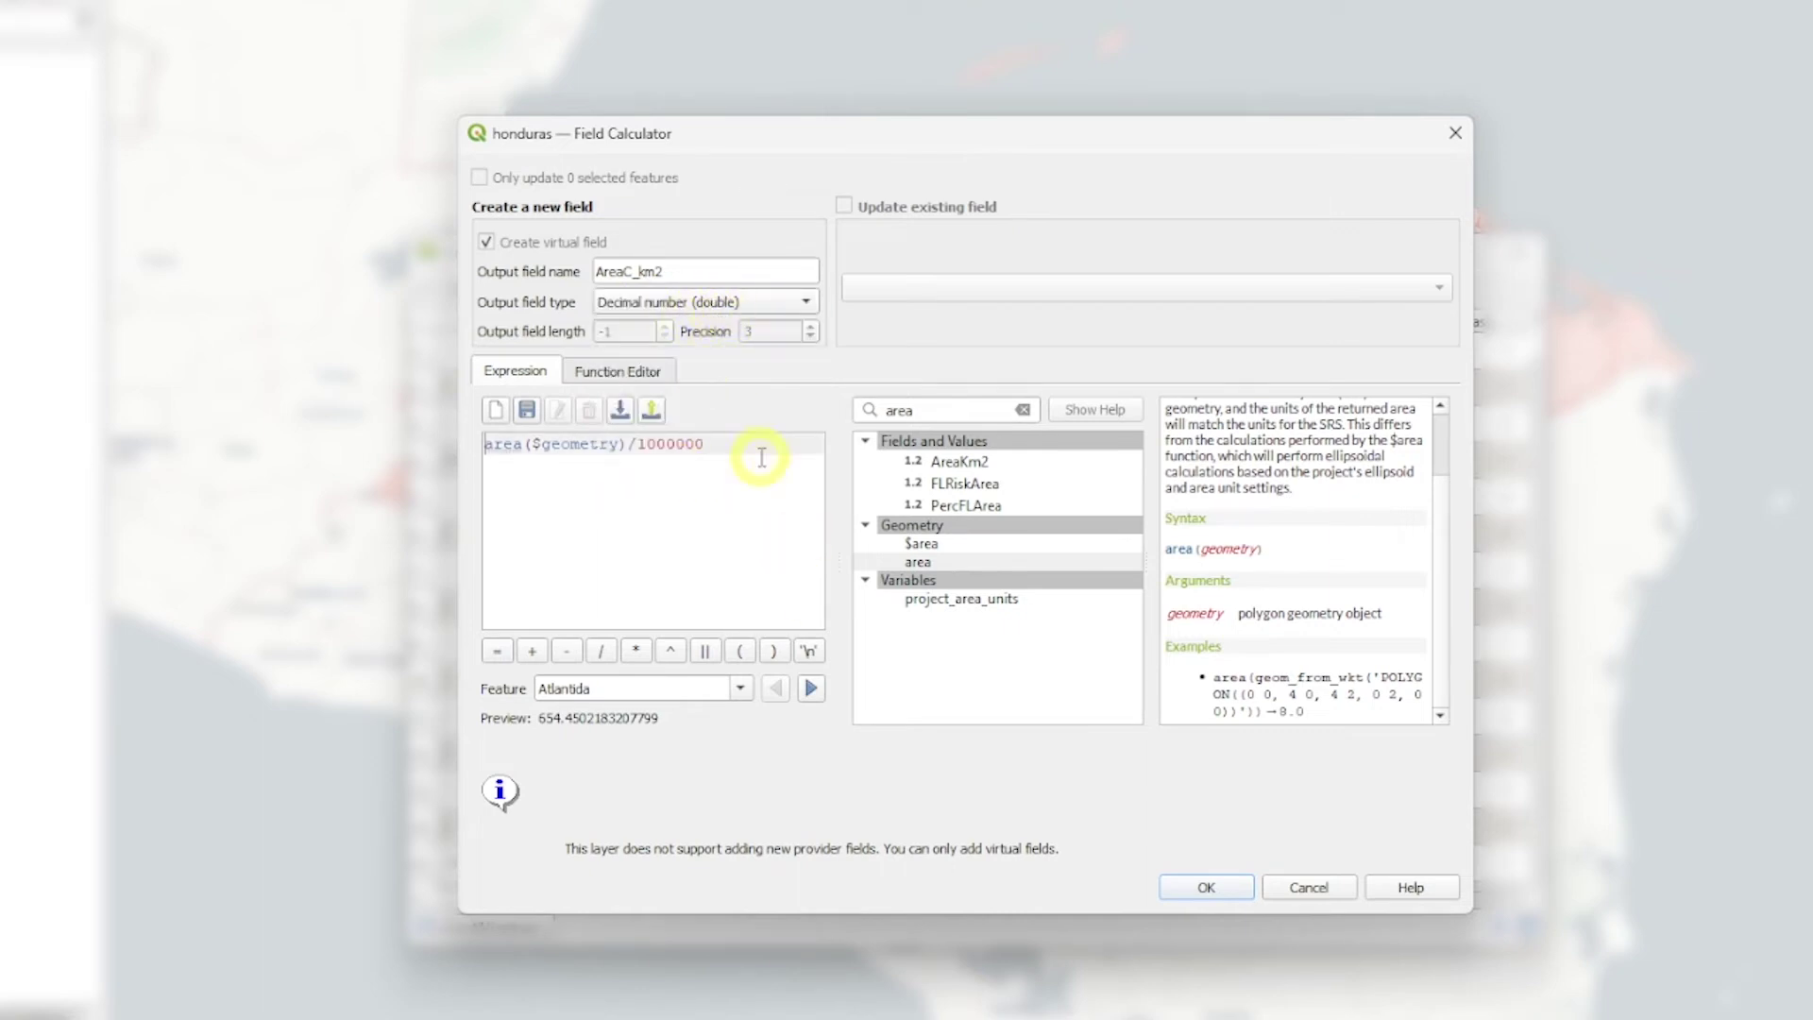
{"action": "type", "text": "round("}
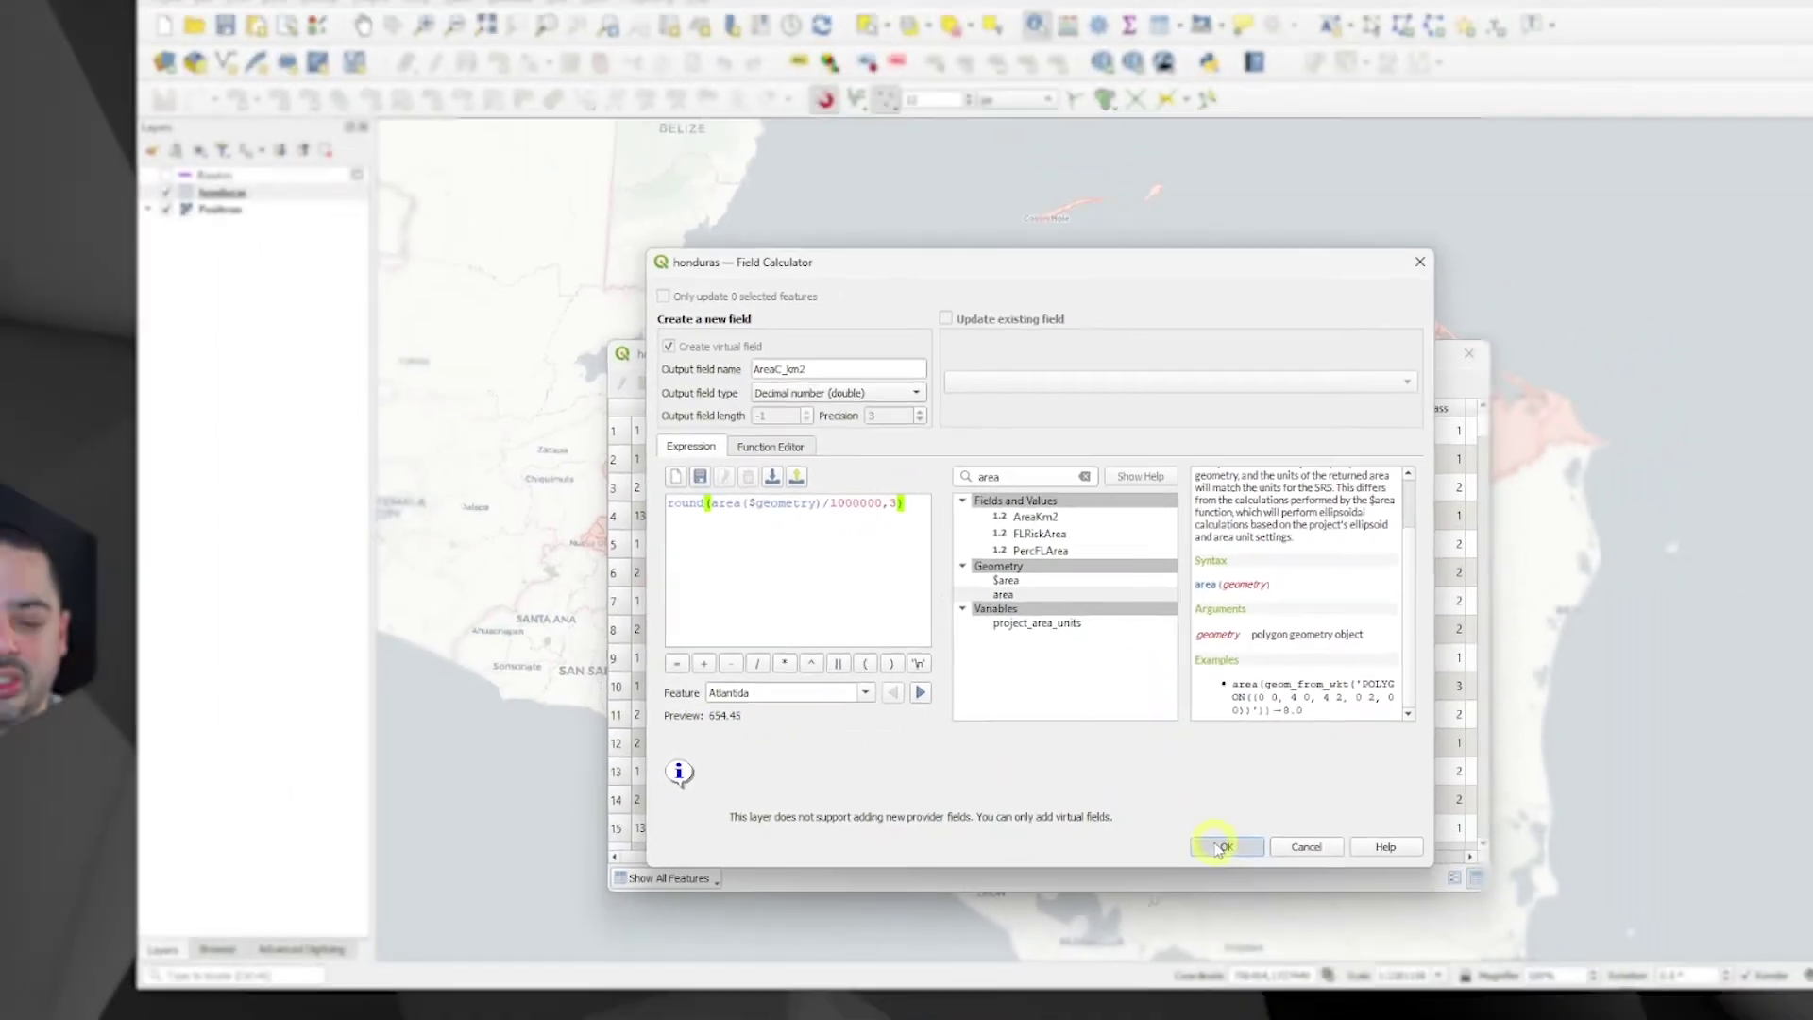
{"action": "left_click", "coordinate": [1206, 887]}
{"action": "left_click_drag", "start_coordinate": [1209, 824], "coordinate": [1332, 814]}
{"action": "left_click_drag", "start_coordinate": [1445, 535], "coordinate": [1532, 536]}
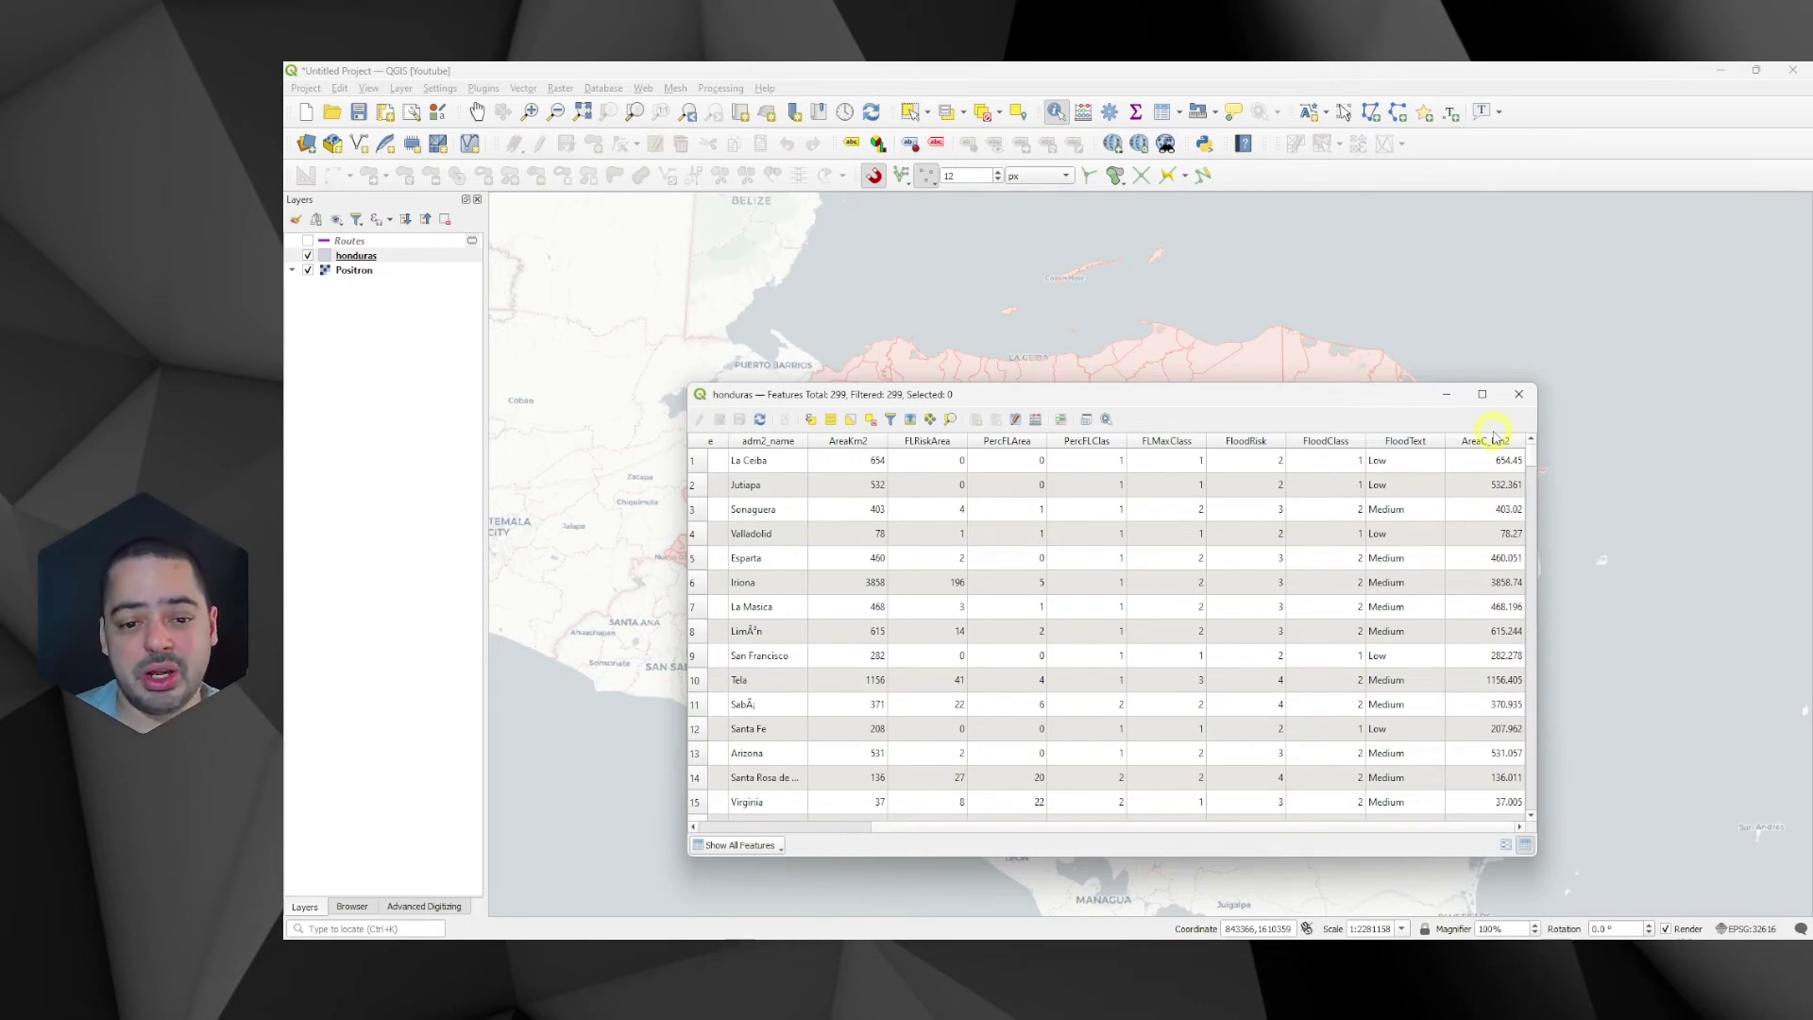
Create virtual decimal field AreaG_km2 as round($area,3), e.g. 654.961 for La Ceiba.
{"action": "left_click", "coordinate": [1035, 420]}
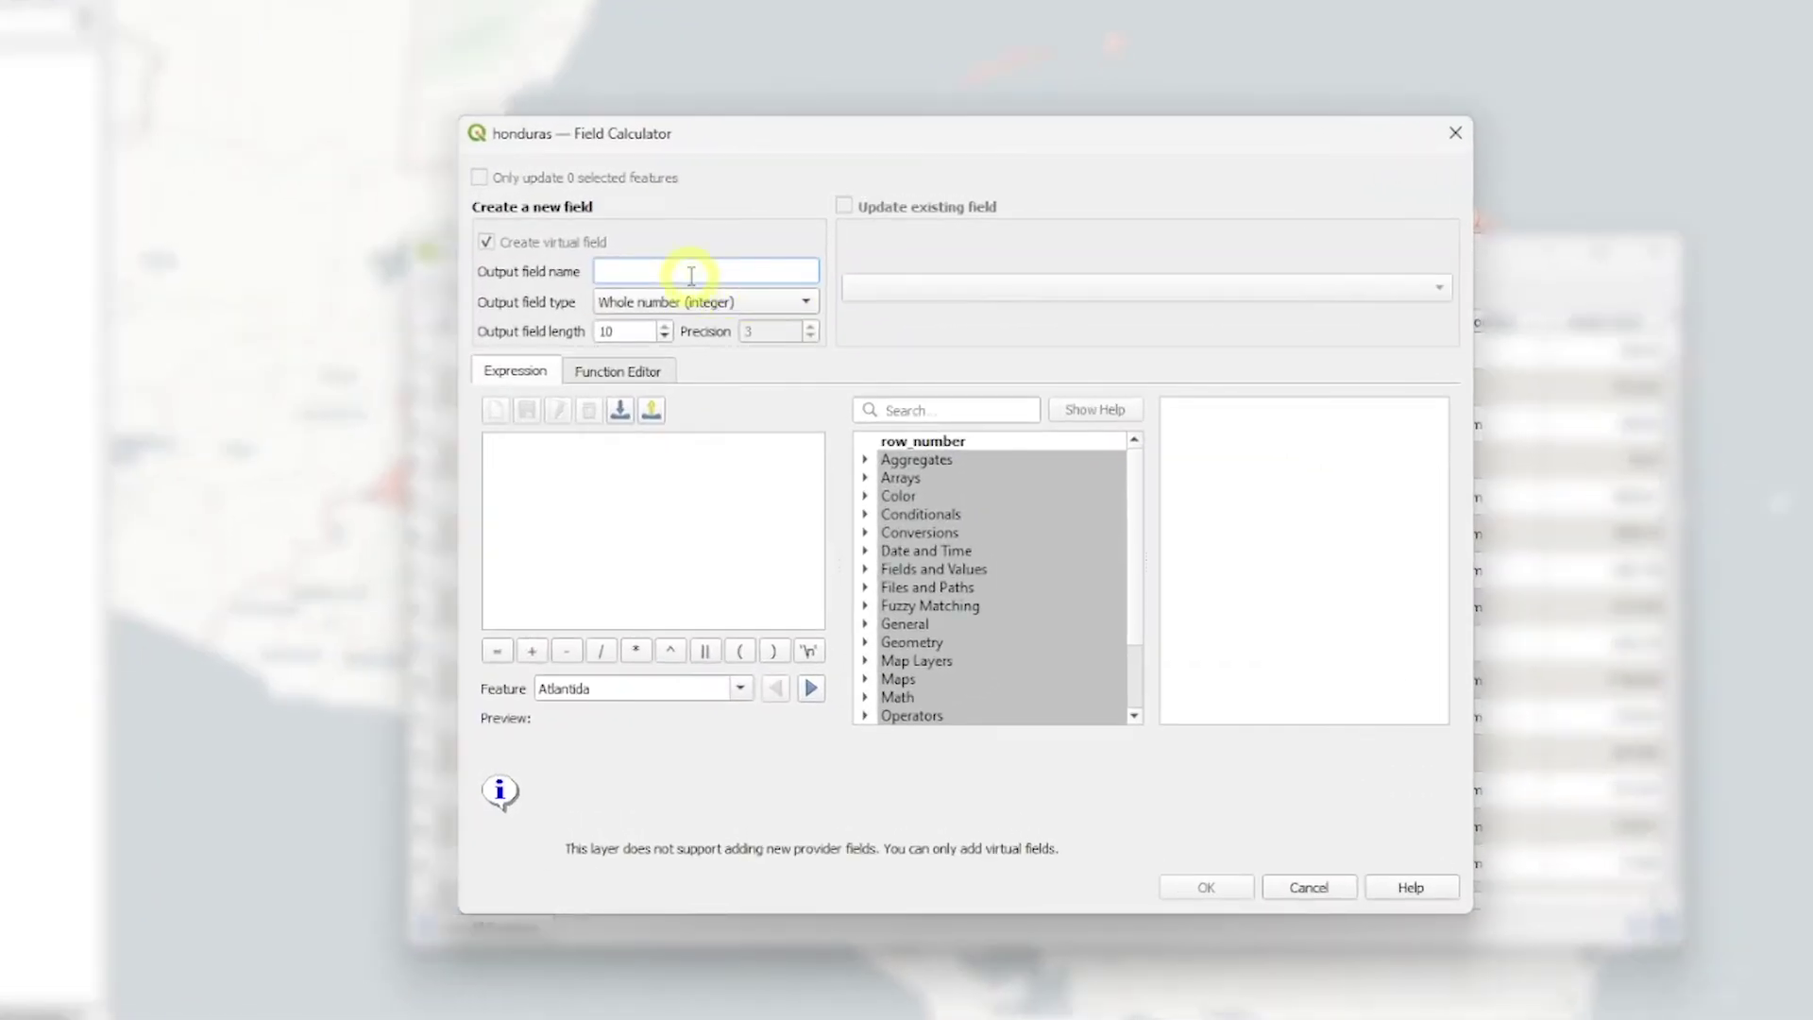
{"action": "type", "text": "AreaG_km2"}
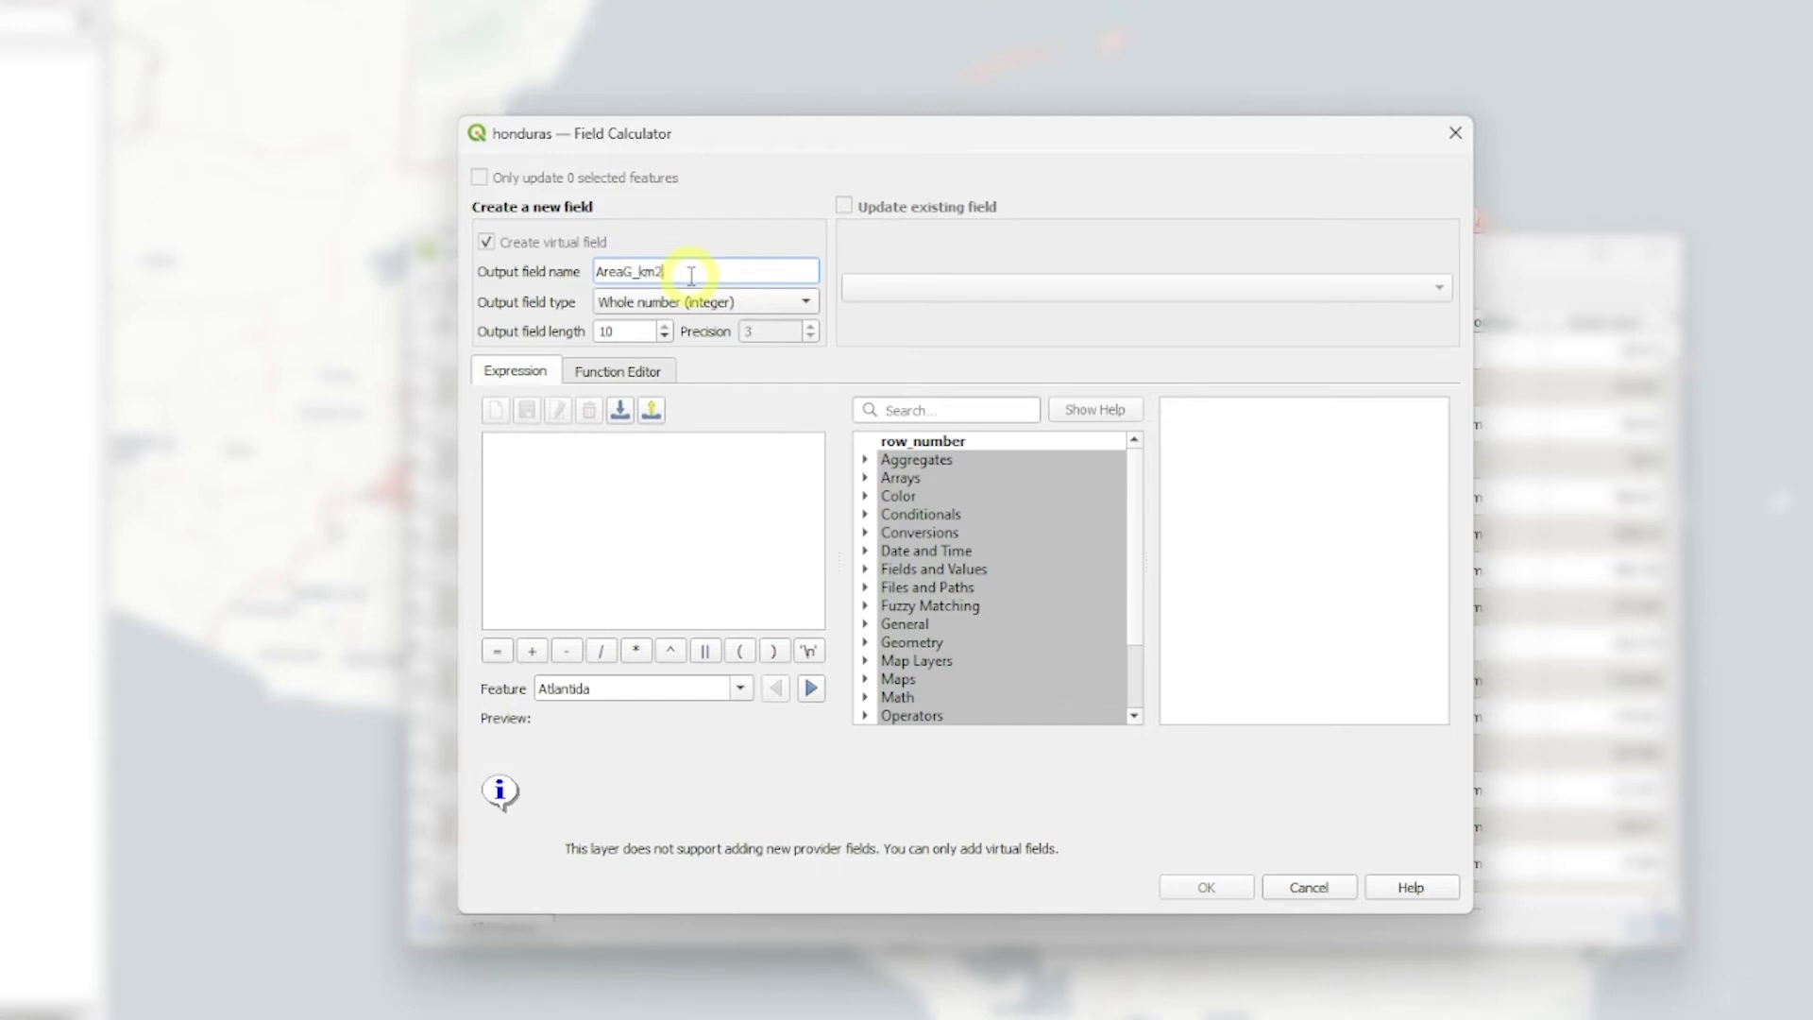
{"action": "left_click", "coordinate": [706, 302]}
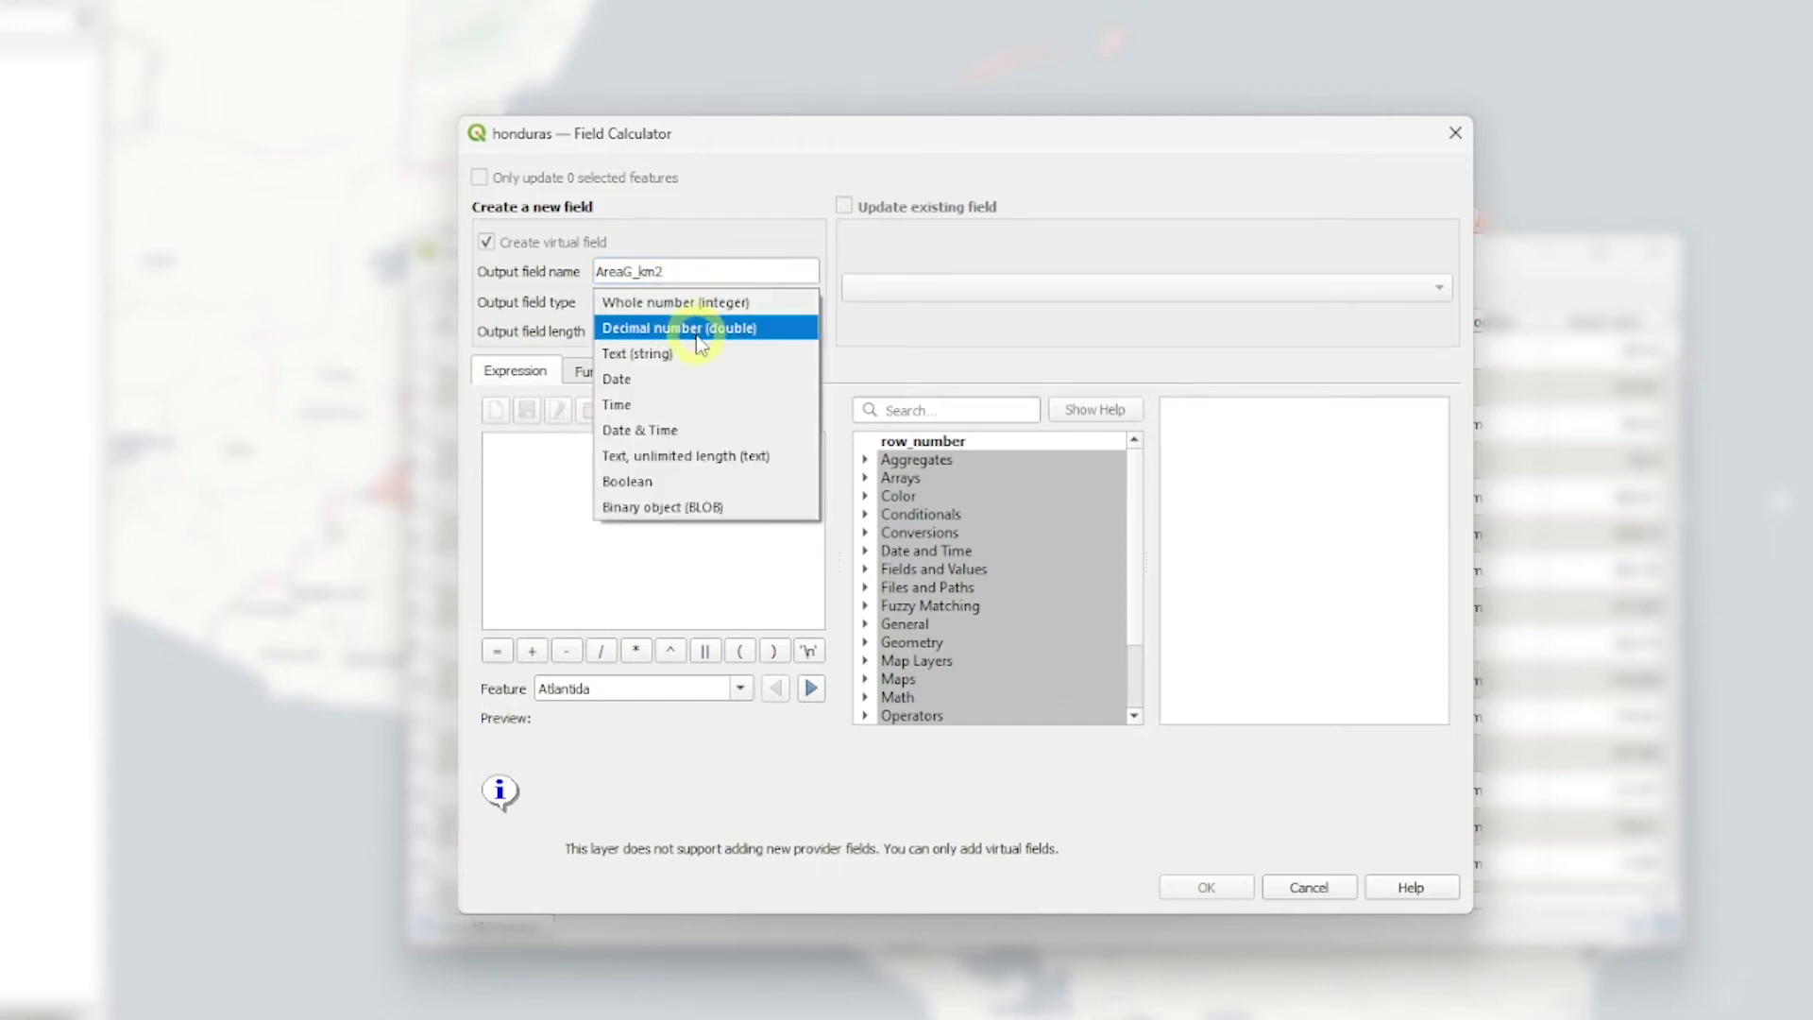
{"action": "left_click", "coordinate": [698, 332]}
{"action": "left_click", "coordinate": [598, 494]}
{"action": "type", "text": "round("}
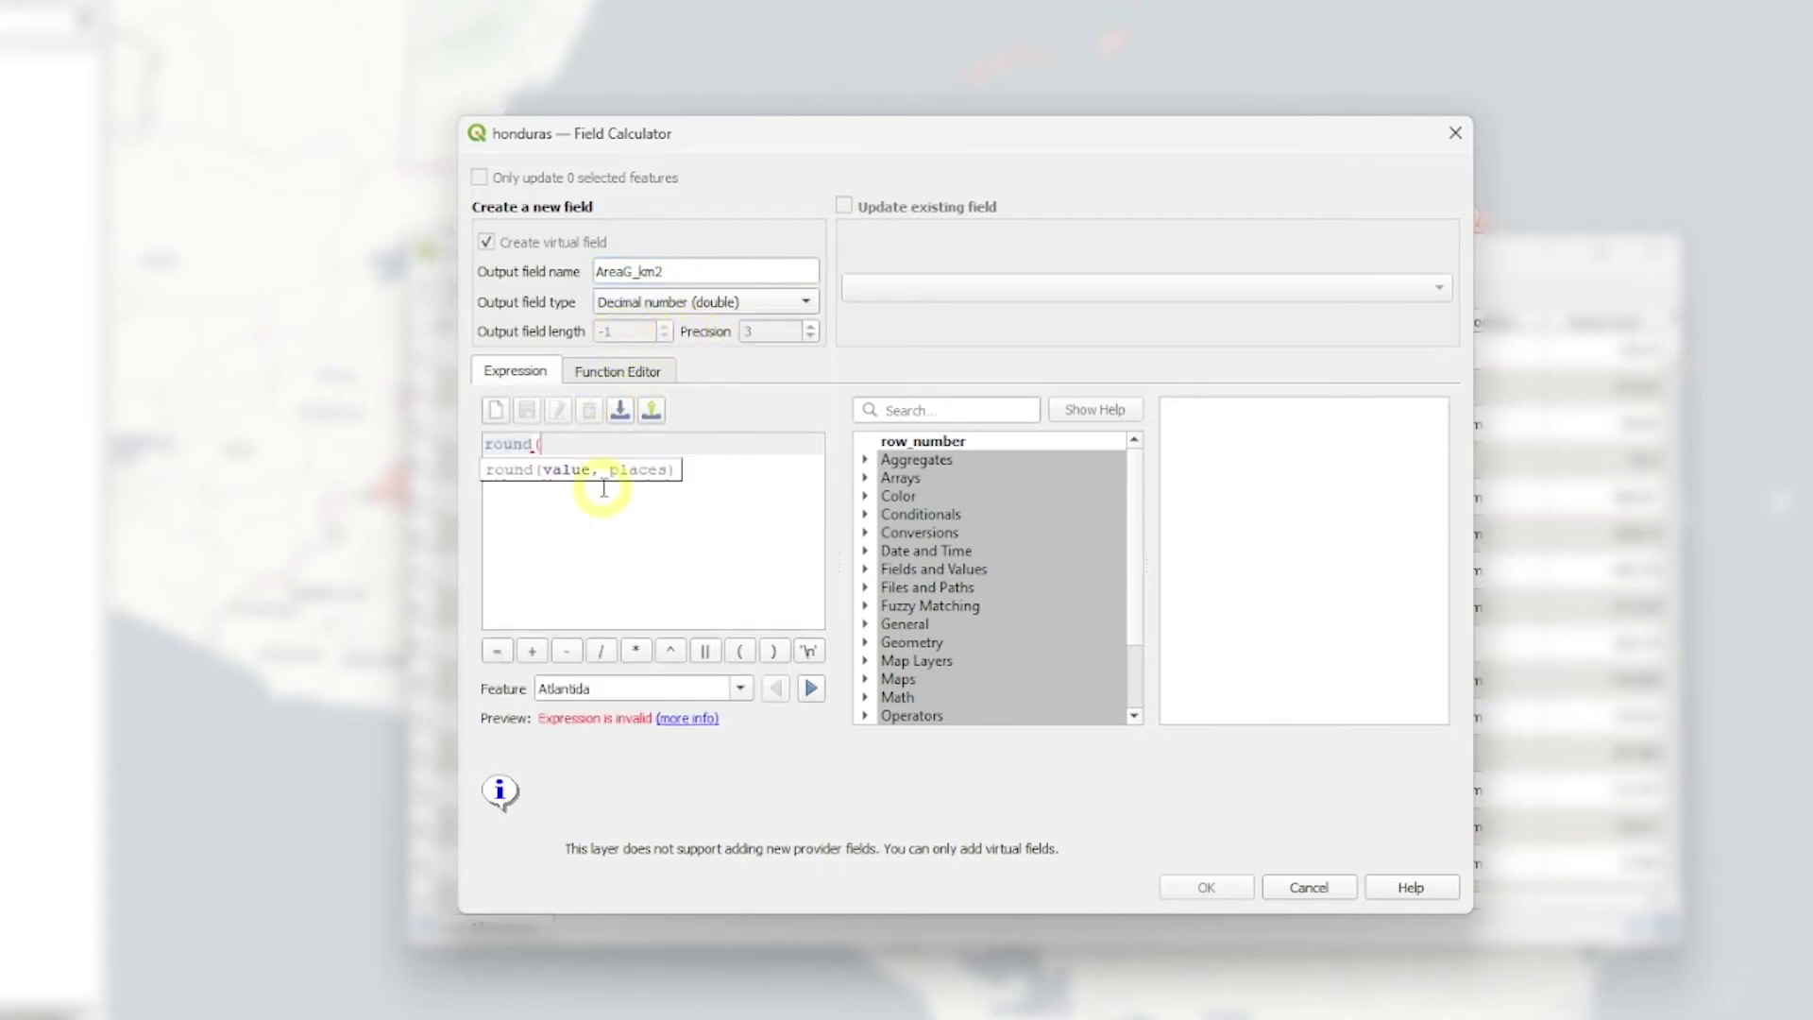
{"action": "left_click", "coordinate": [933, 413]}
{"action": "type", "text": "area"}
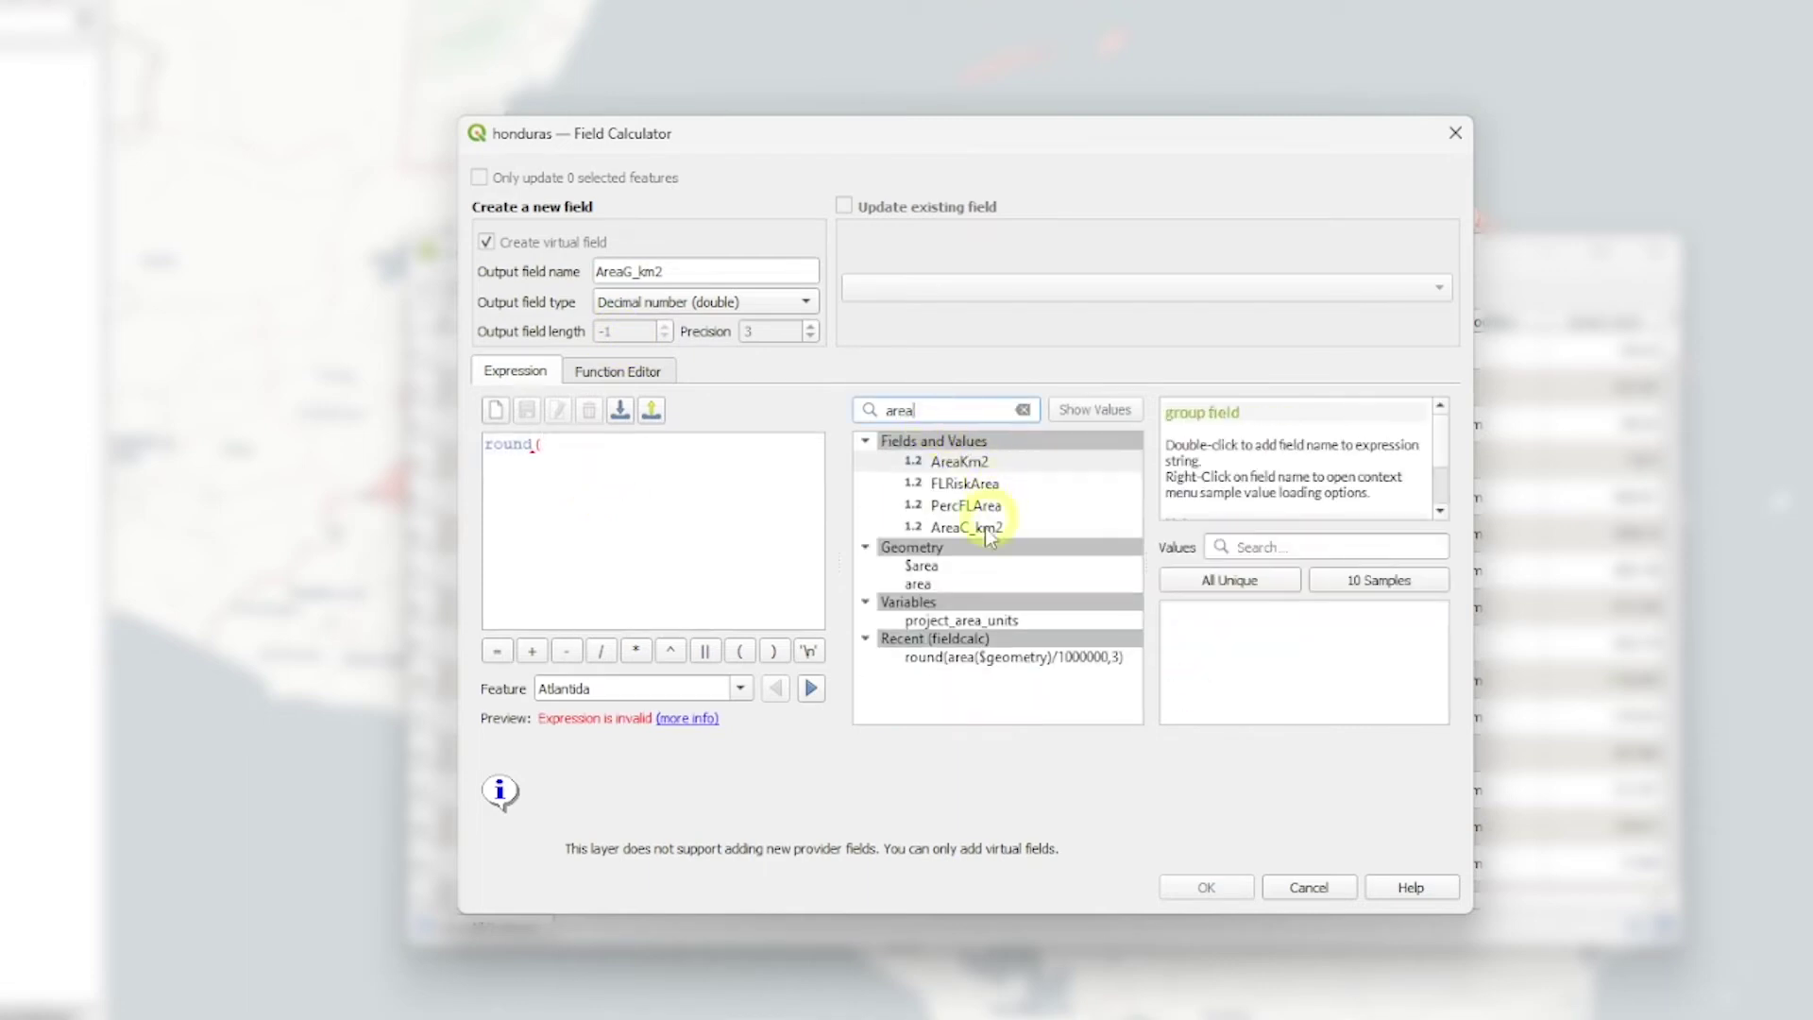
{"action": "left_click", "coordinate": [925, 567]}
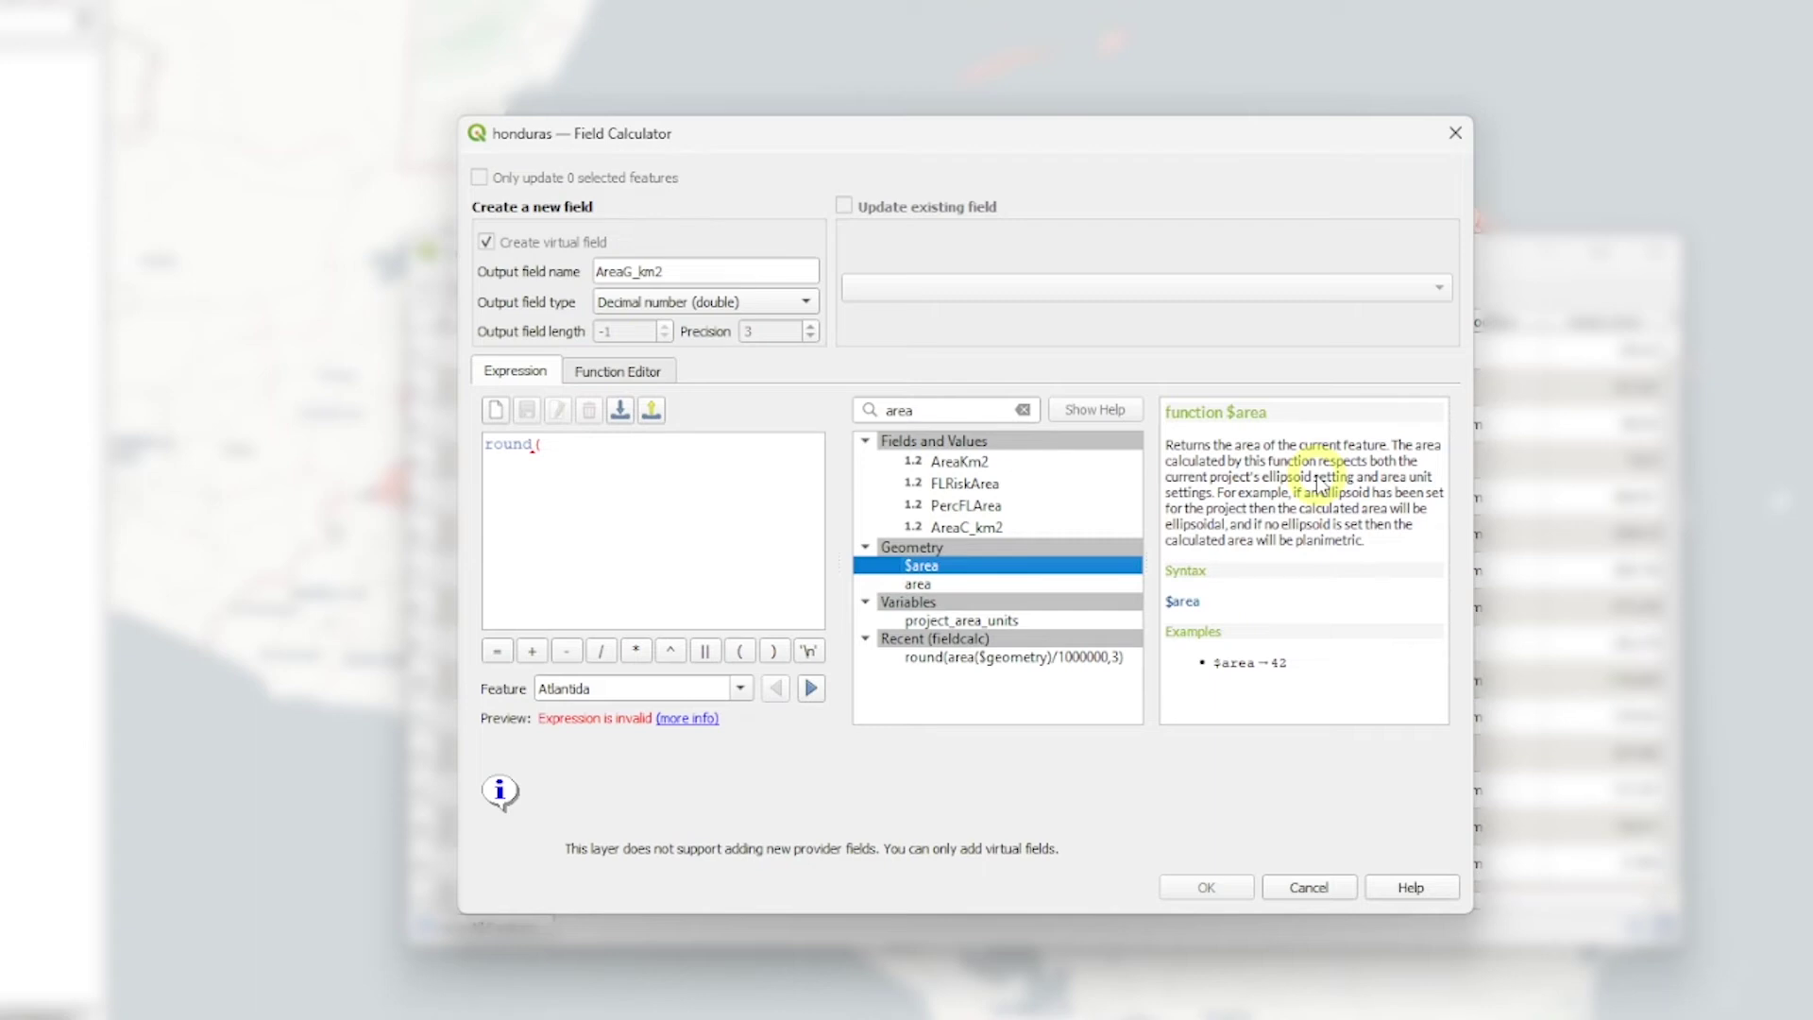
{"action": "double_click", "coordinate": [922, 565]}
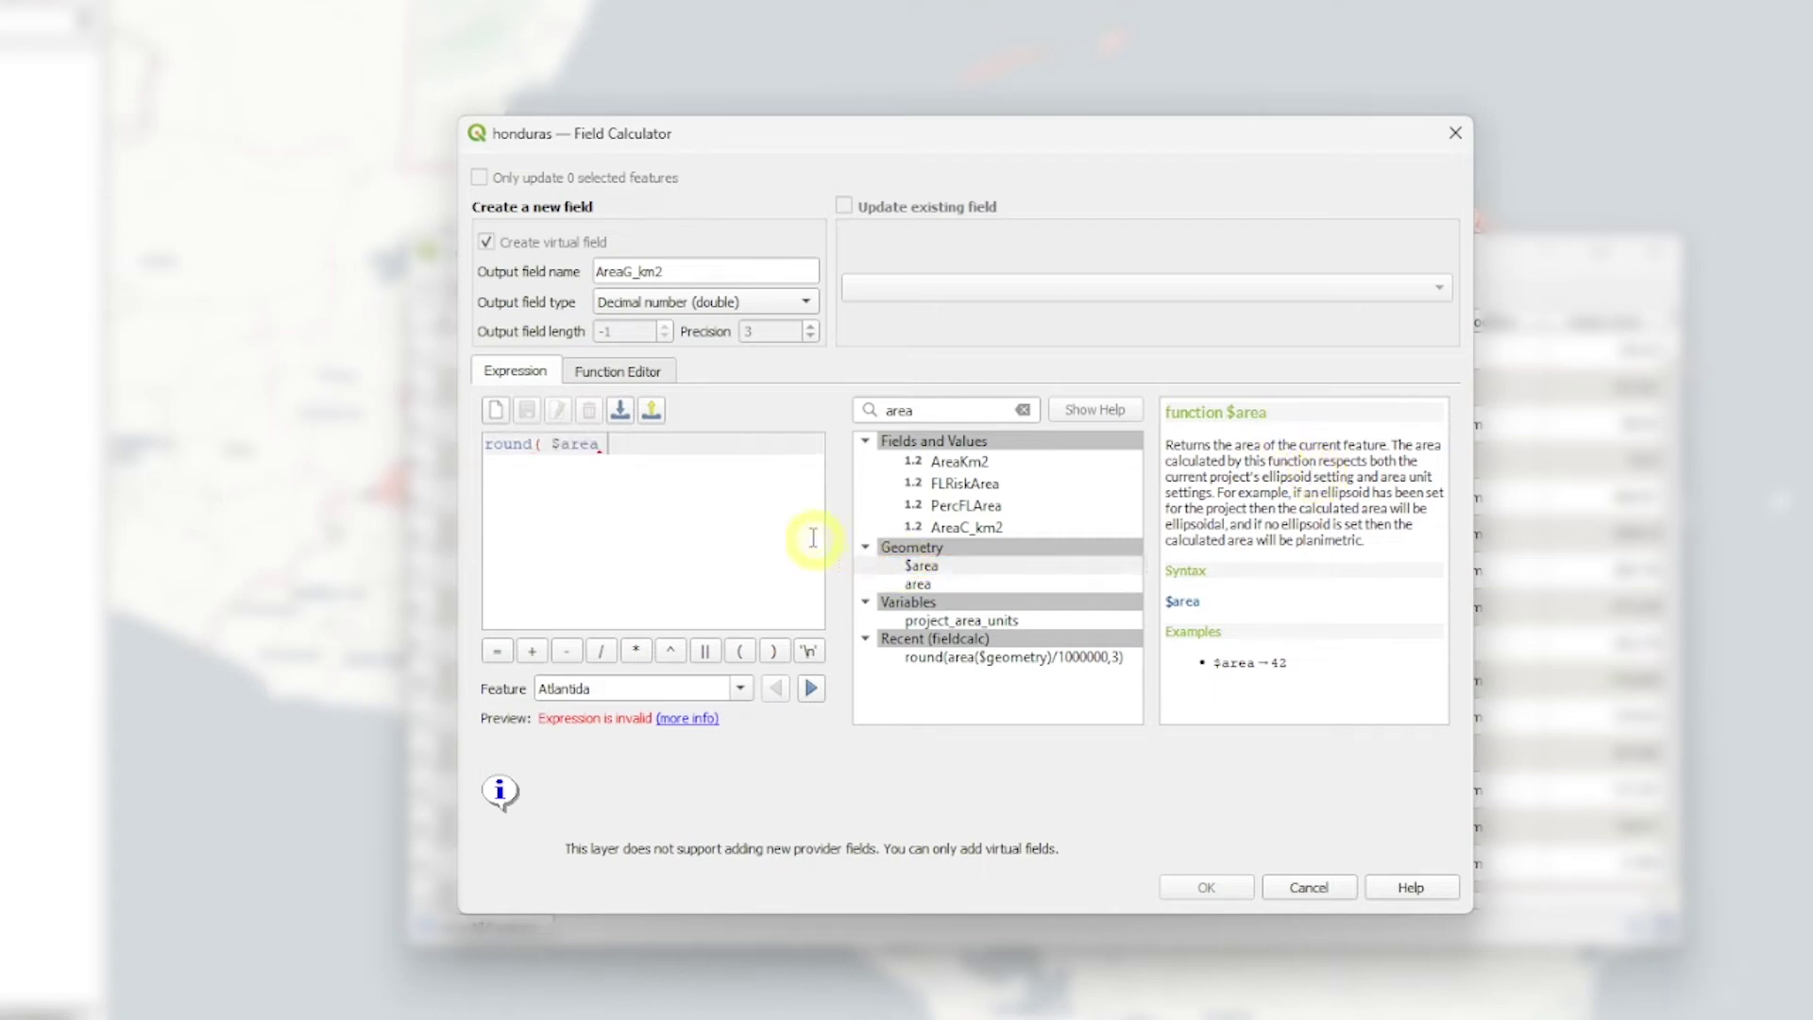
{"action": "type", "text": ",3)"}
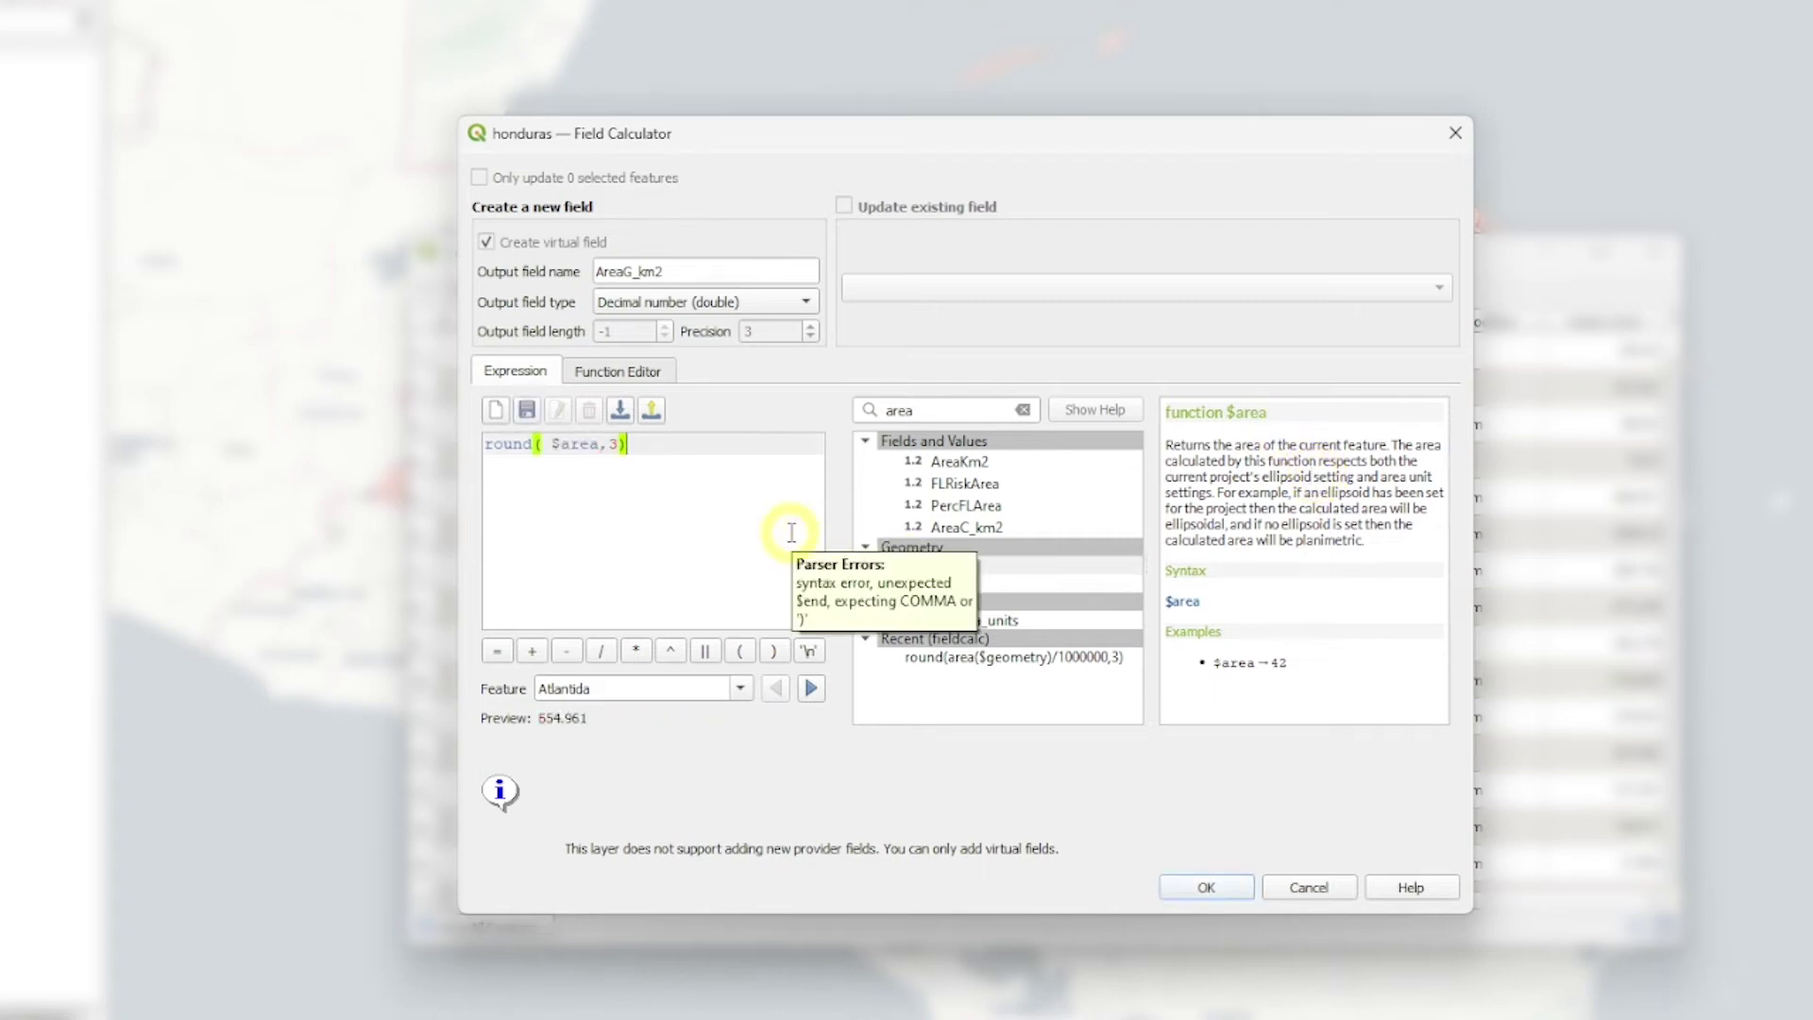
{"action": "left_click", "coordinate": [1214, 891]}
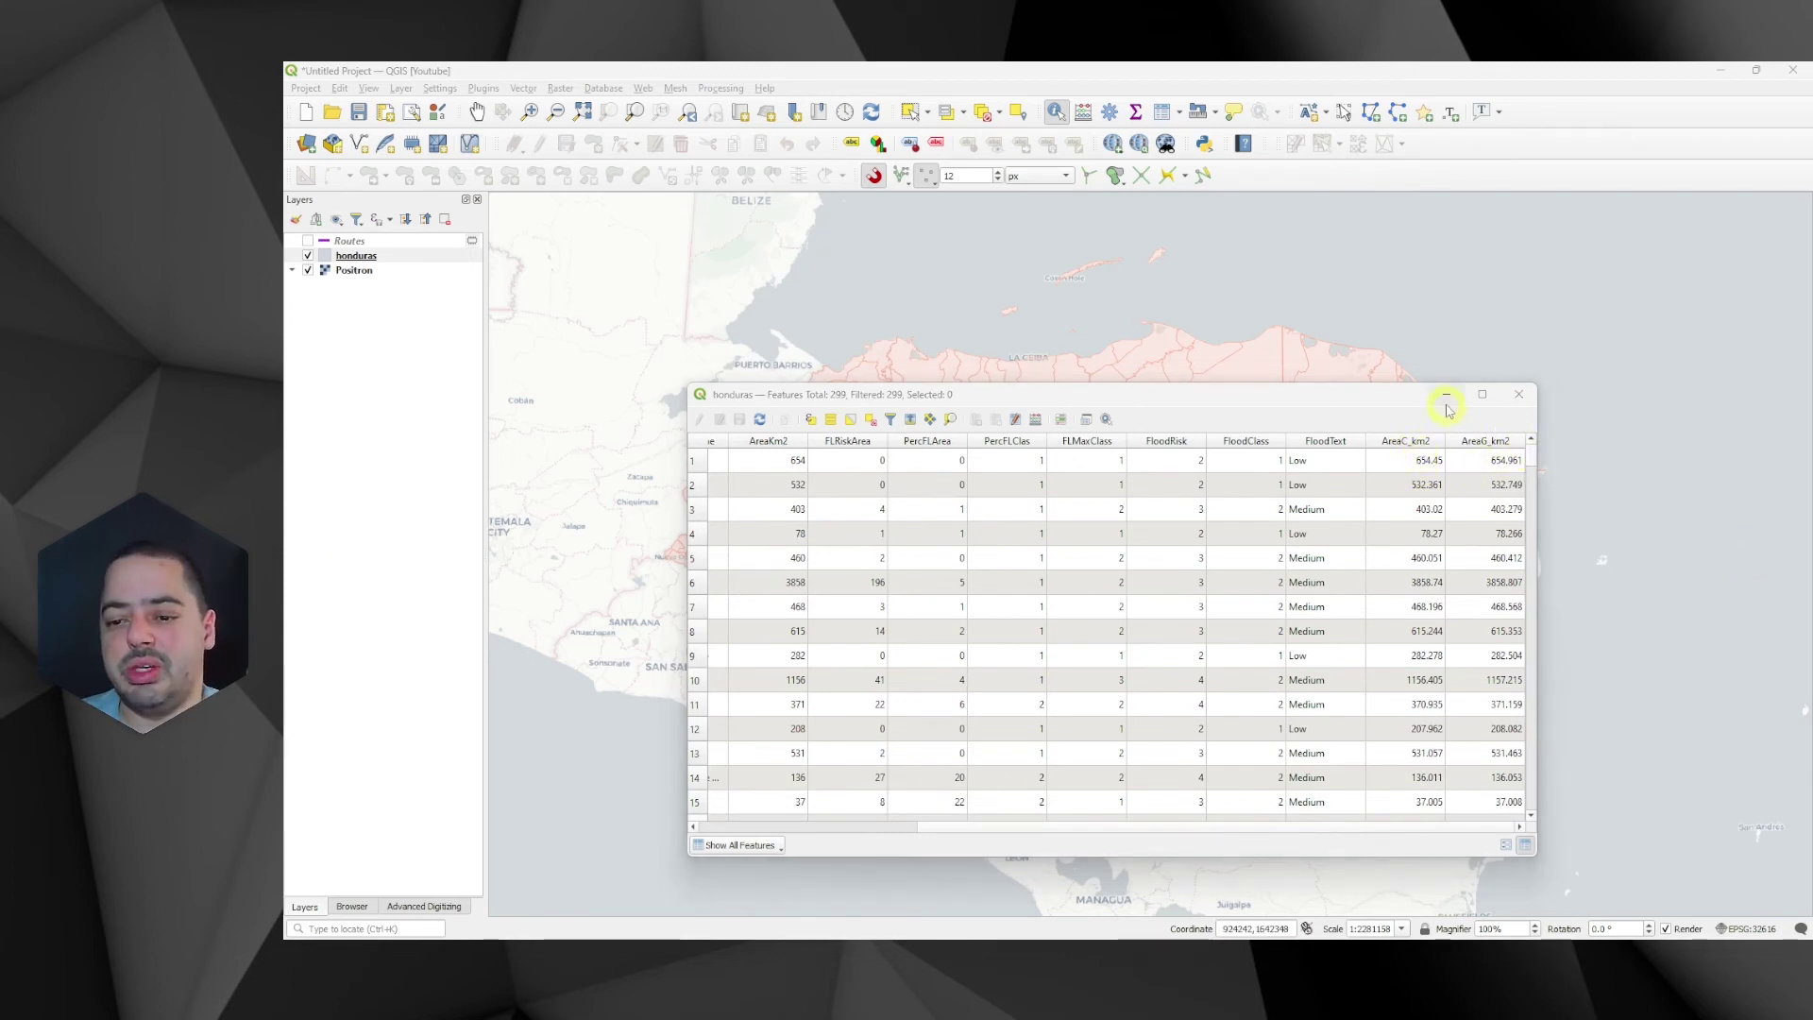
Select the large northern Iriona municipality polygon on the map.
{"action": "left_click_drag", "start_coordinate": [1398, 400], "coordinate": [1376, 453]}
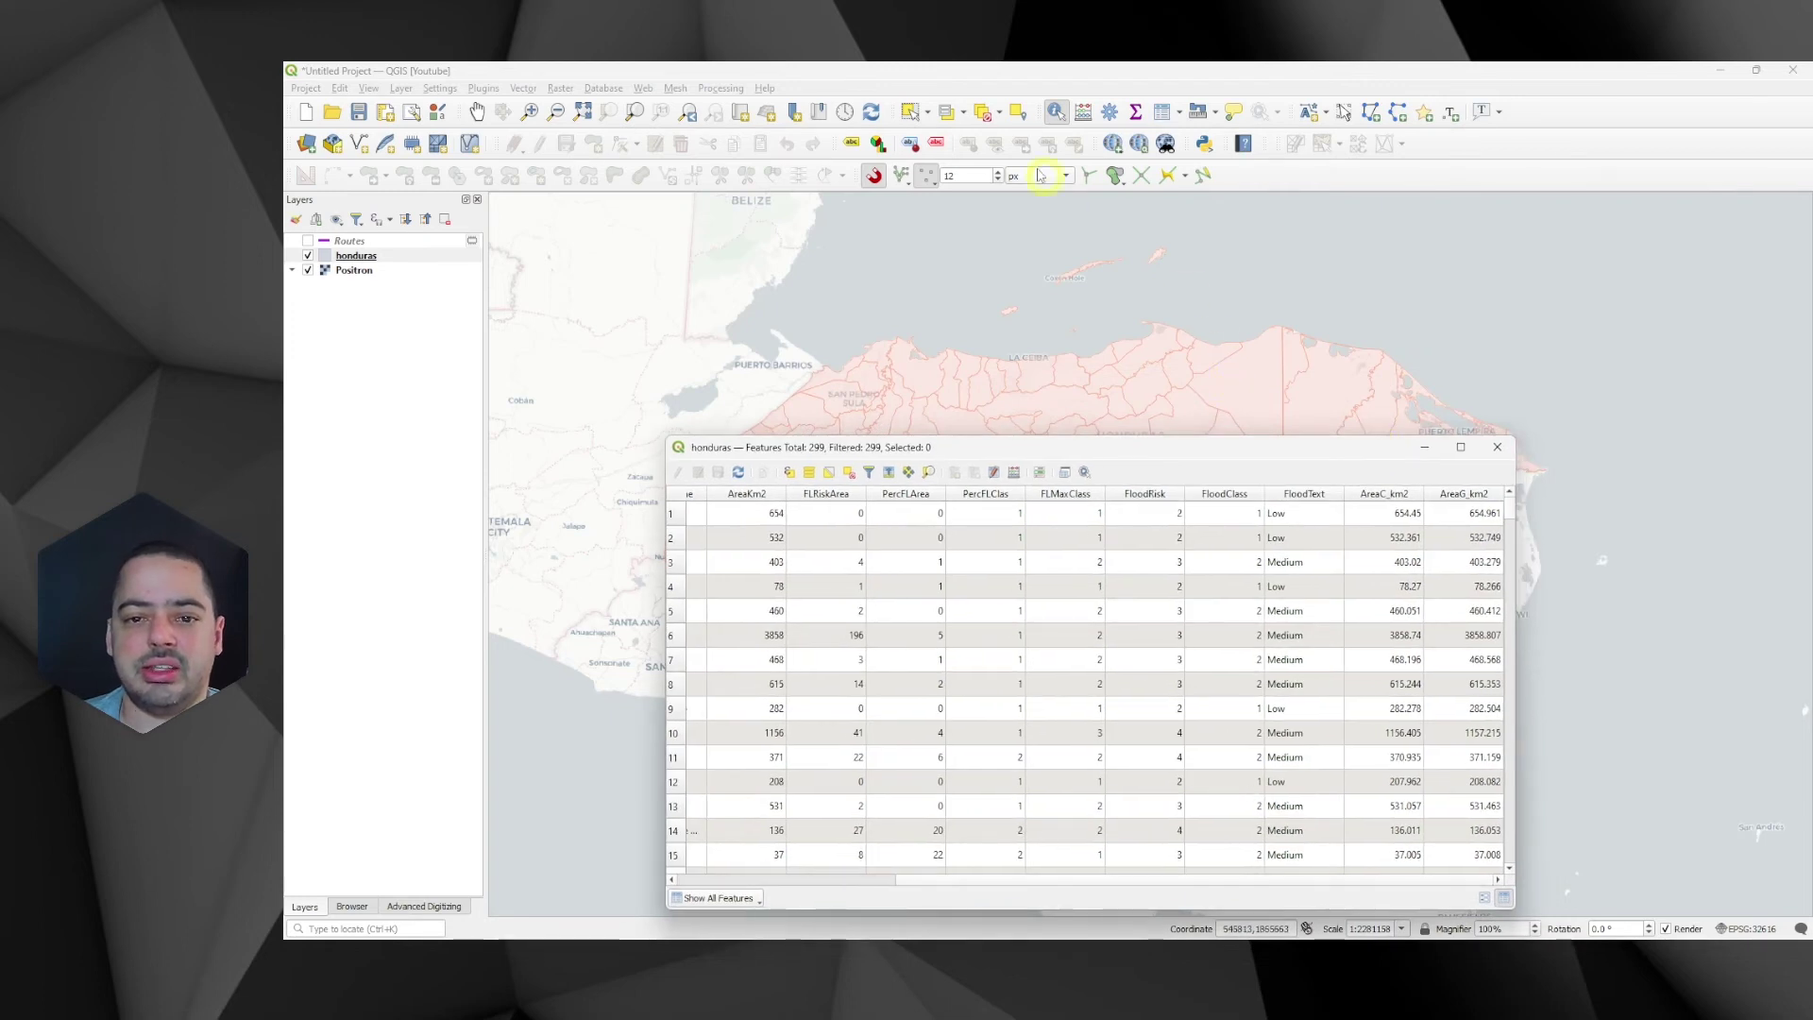
{"action": "left_click", "coordinate": [909, 112]}
{"action": "left_click", "coordinate": [1235, 365]}
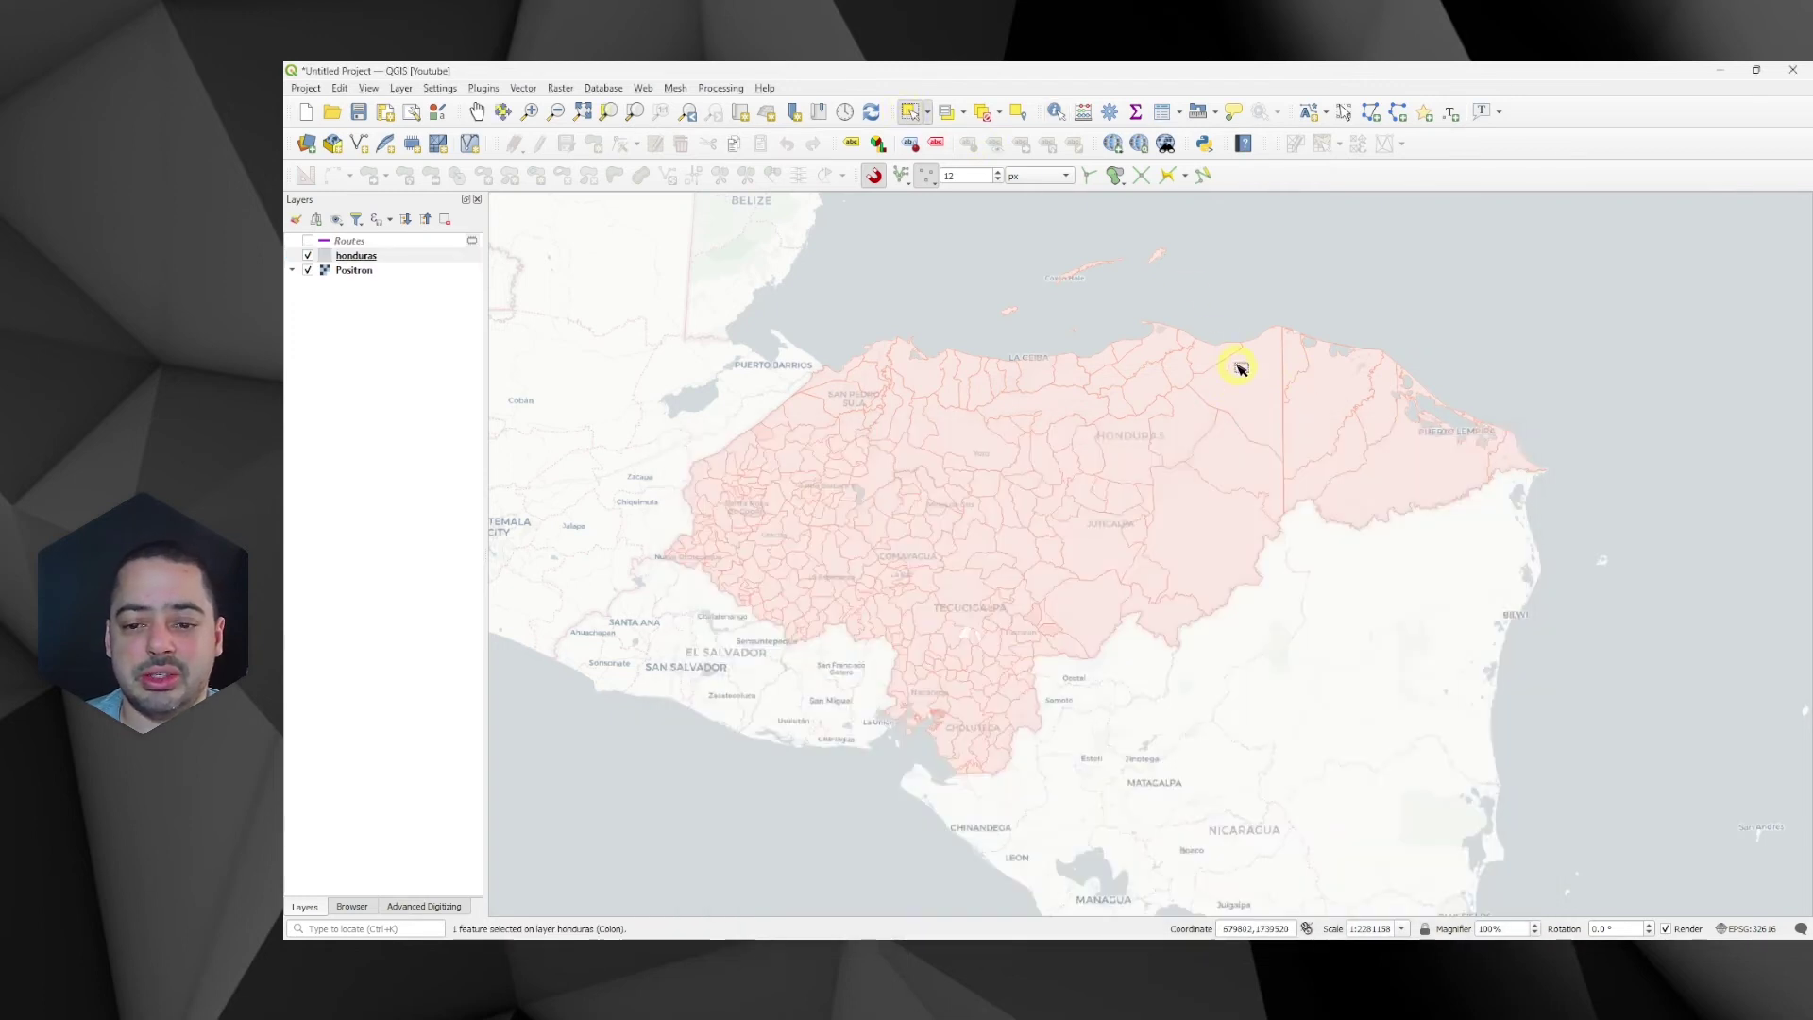
{"action": "left_click", "coordinate": [1240, 368]}
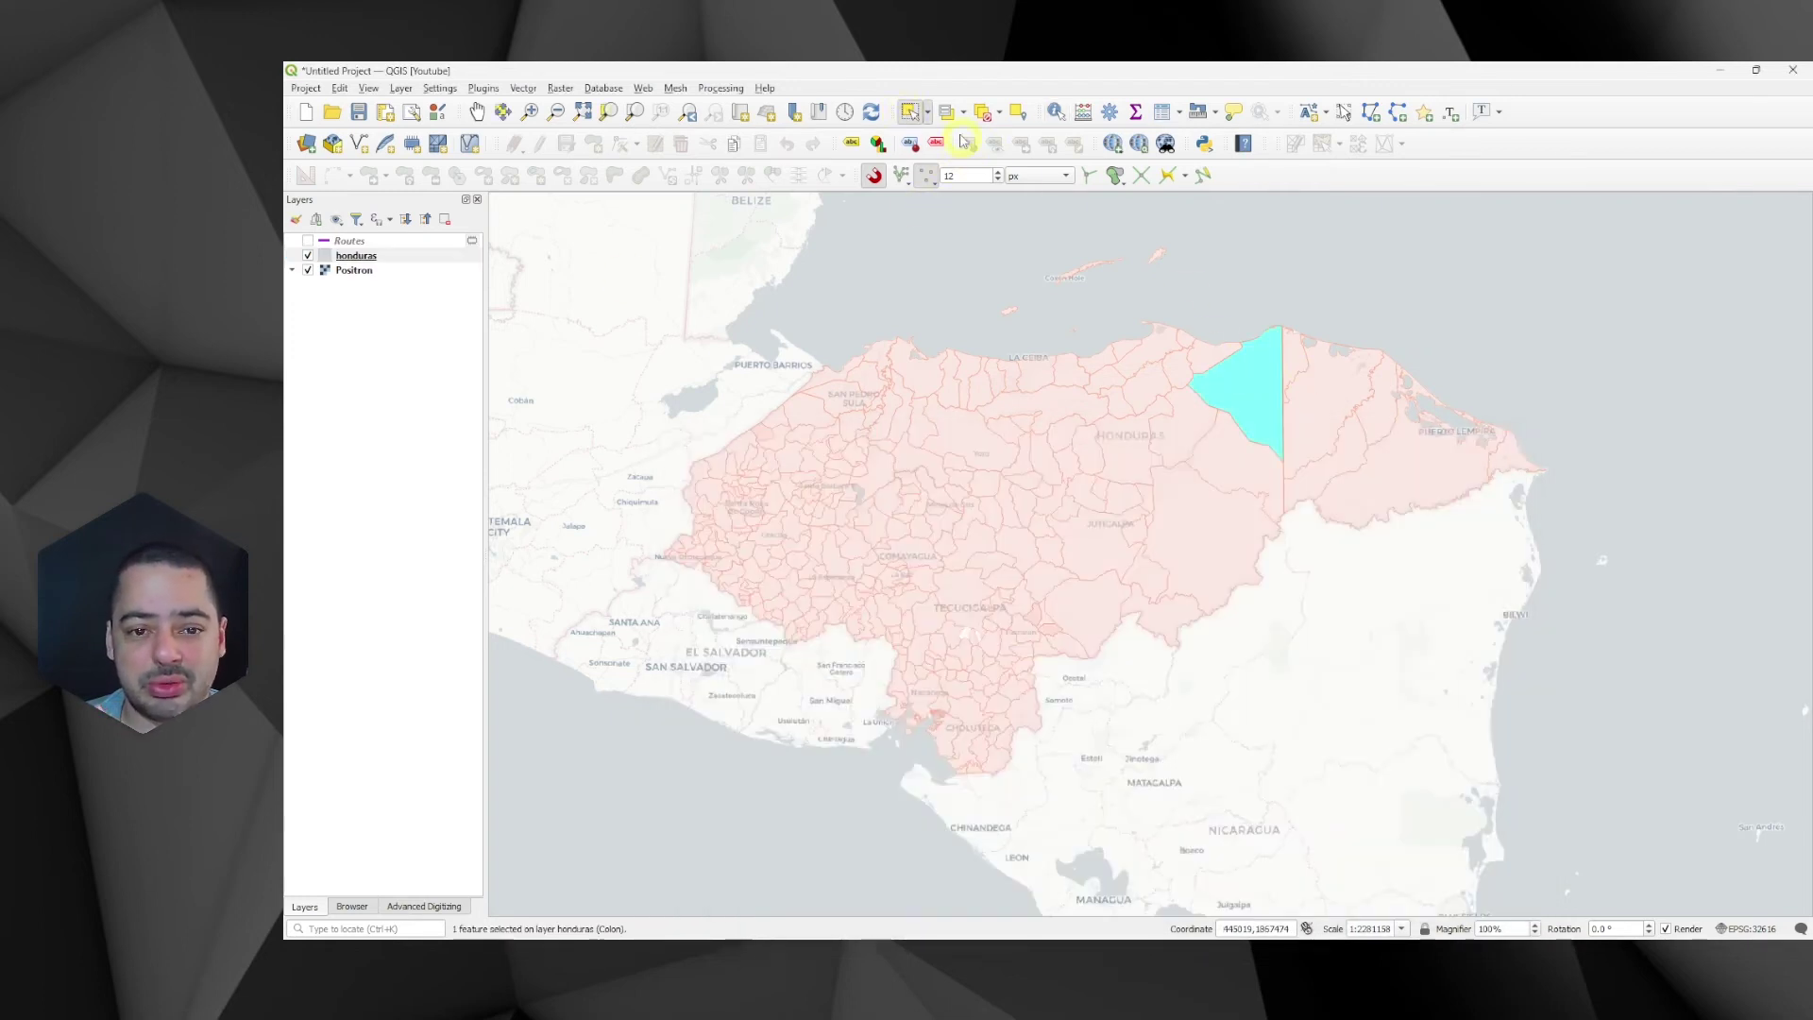
View Iriona's row alone, comparing AreaC_km2 3858.74 with AreaG_km2 3858.807.
{"action": "left_click", "coordinate": [1180, 112]}
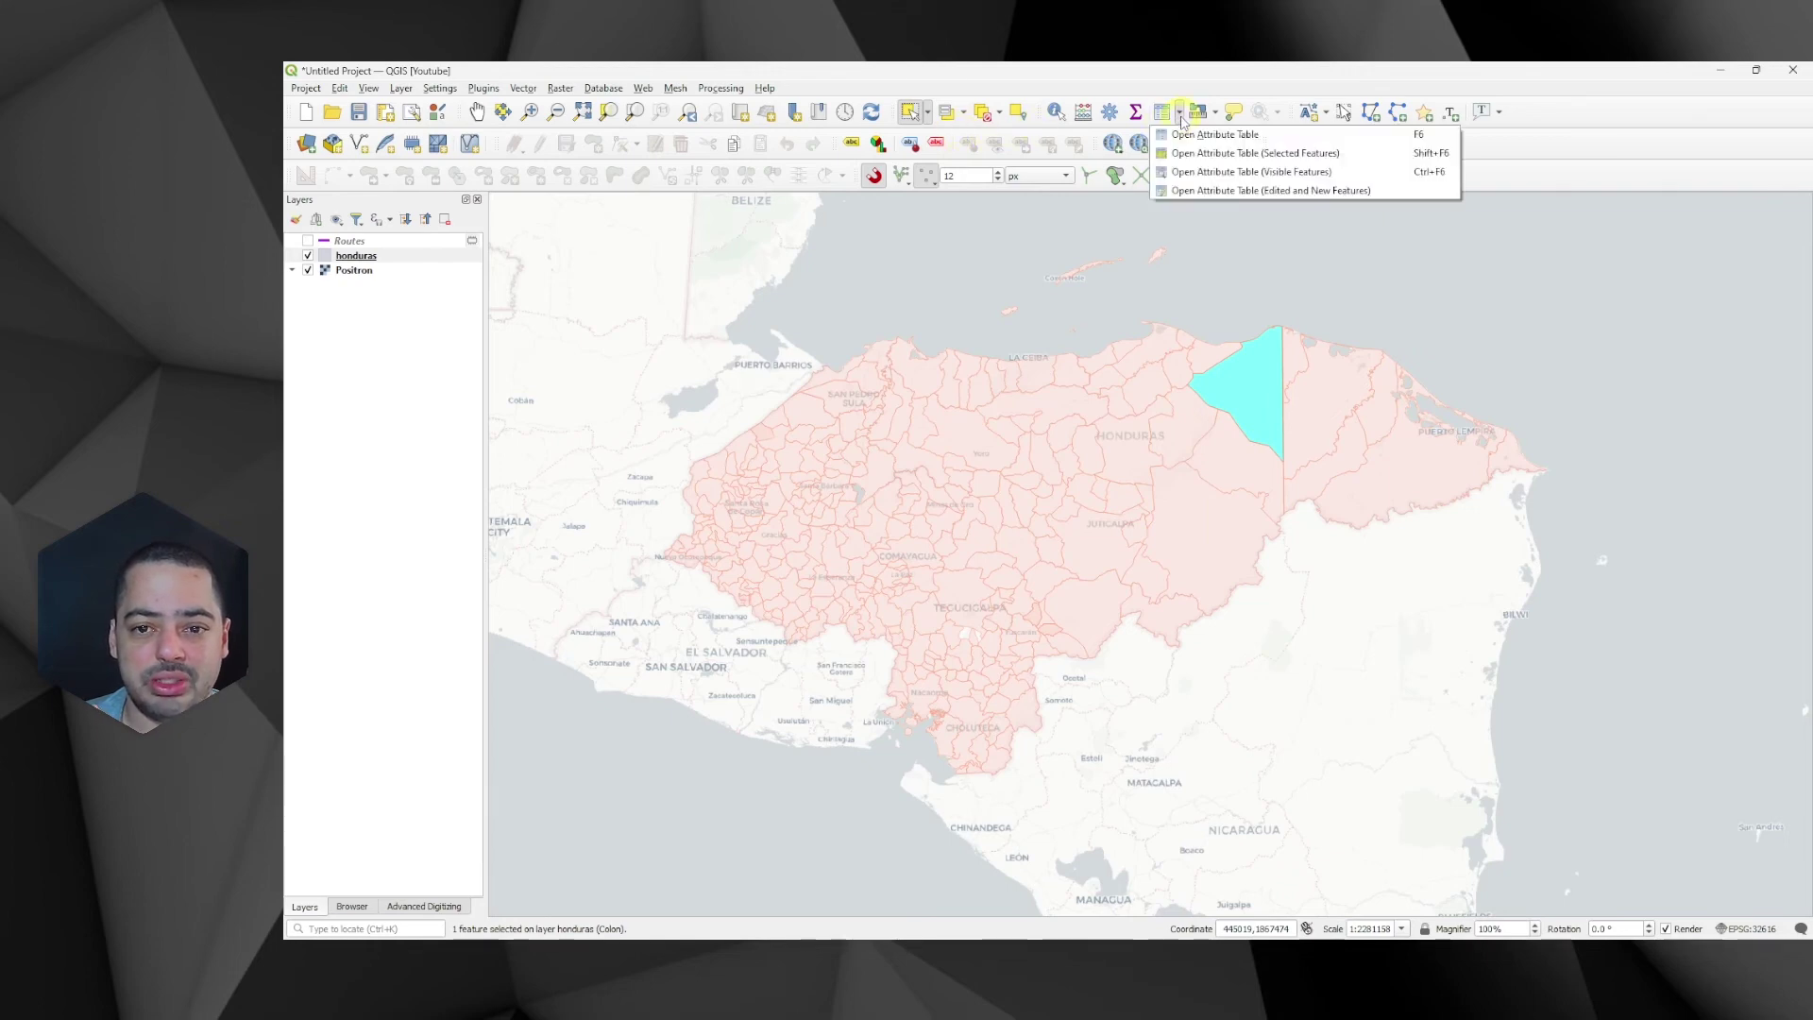
{"action": "left_click", "coordinate": [1180, 158]}
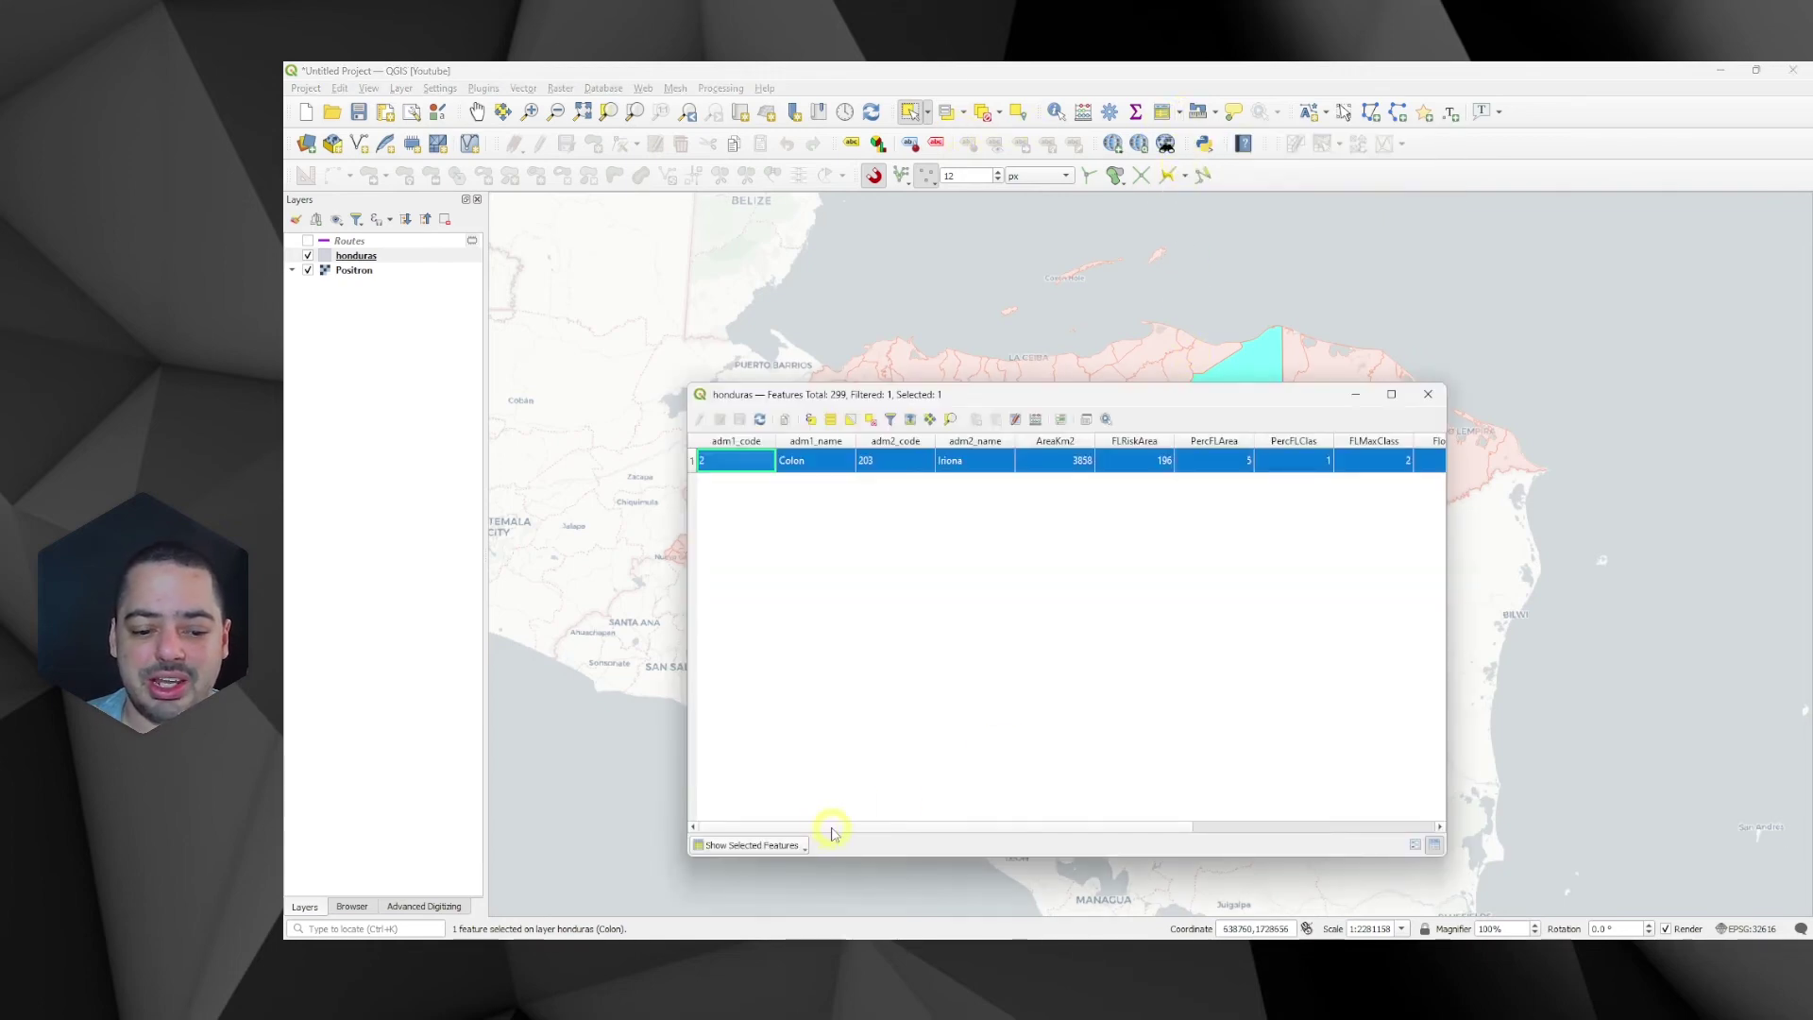
{"action": "left_click_drag", "start_coordinate": [830, 830], "coordinate": [1346, 645]}
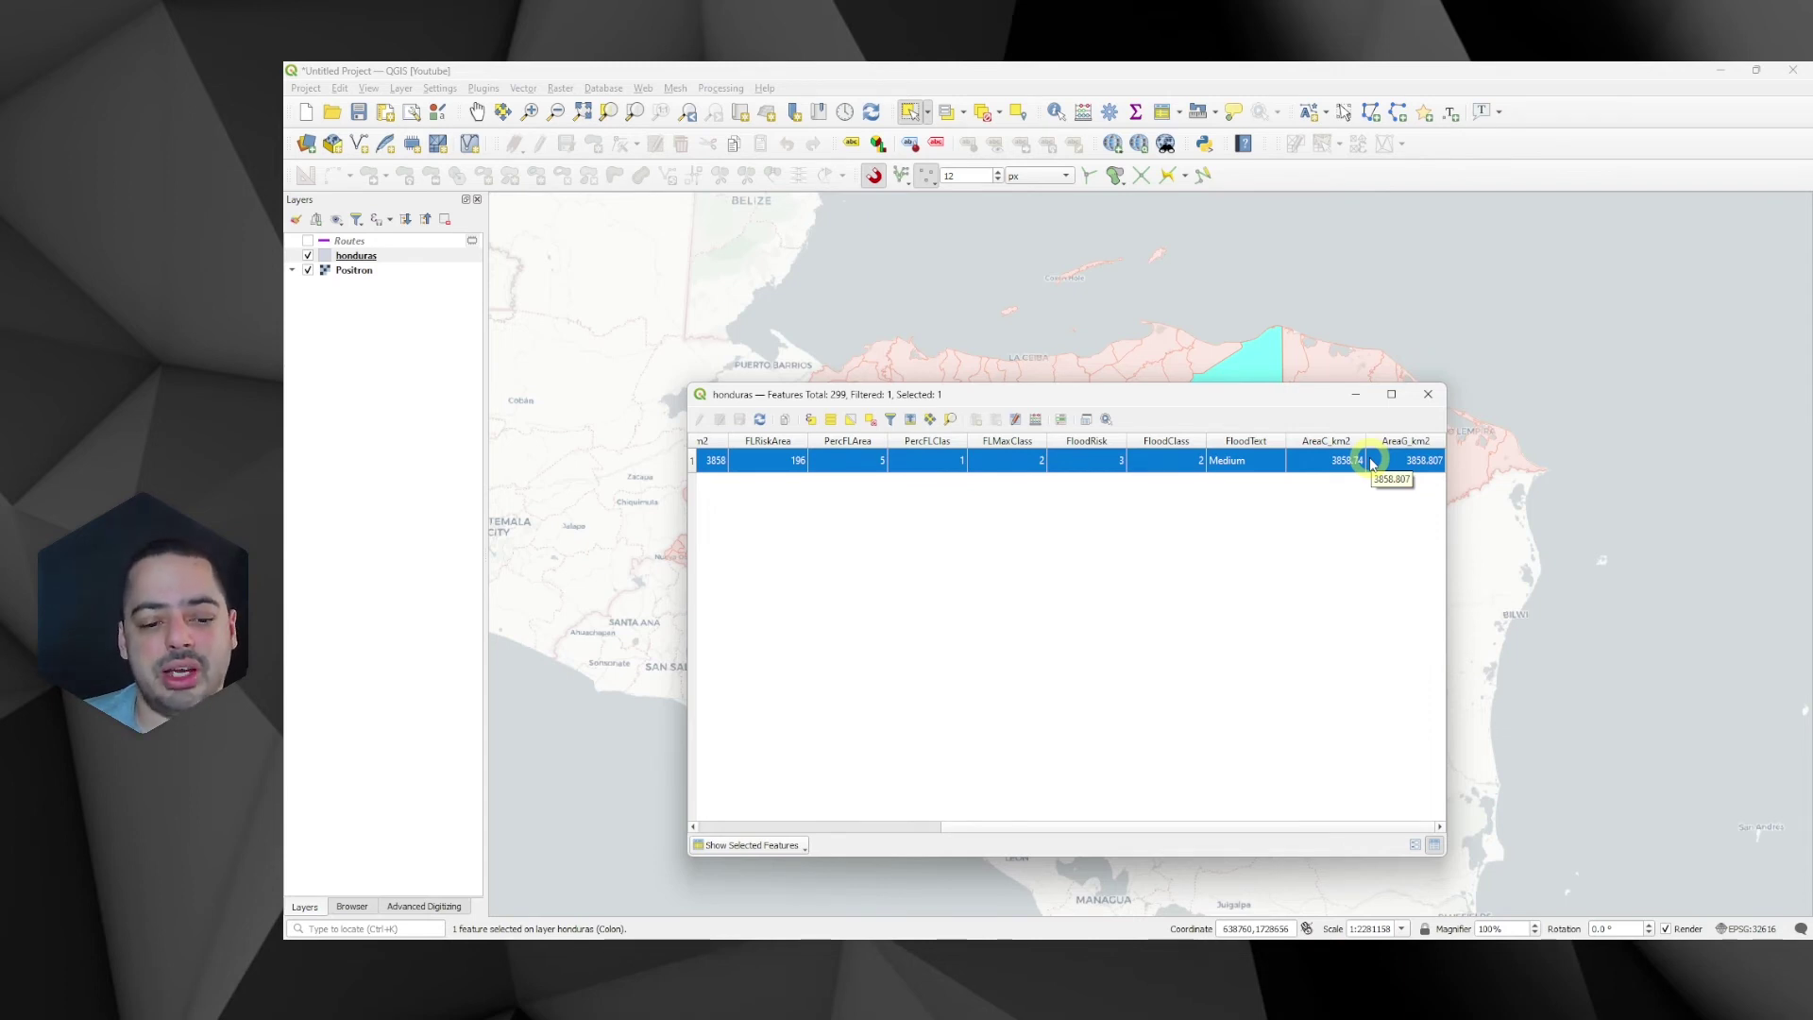
{"action": "left_click", "coordinate": [799, 846]}
{"action": "left_click", "coordinate": [809, 727]}
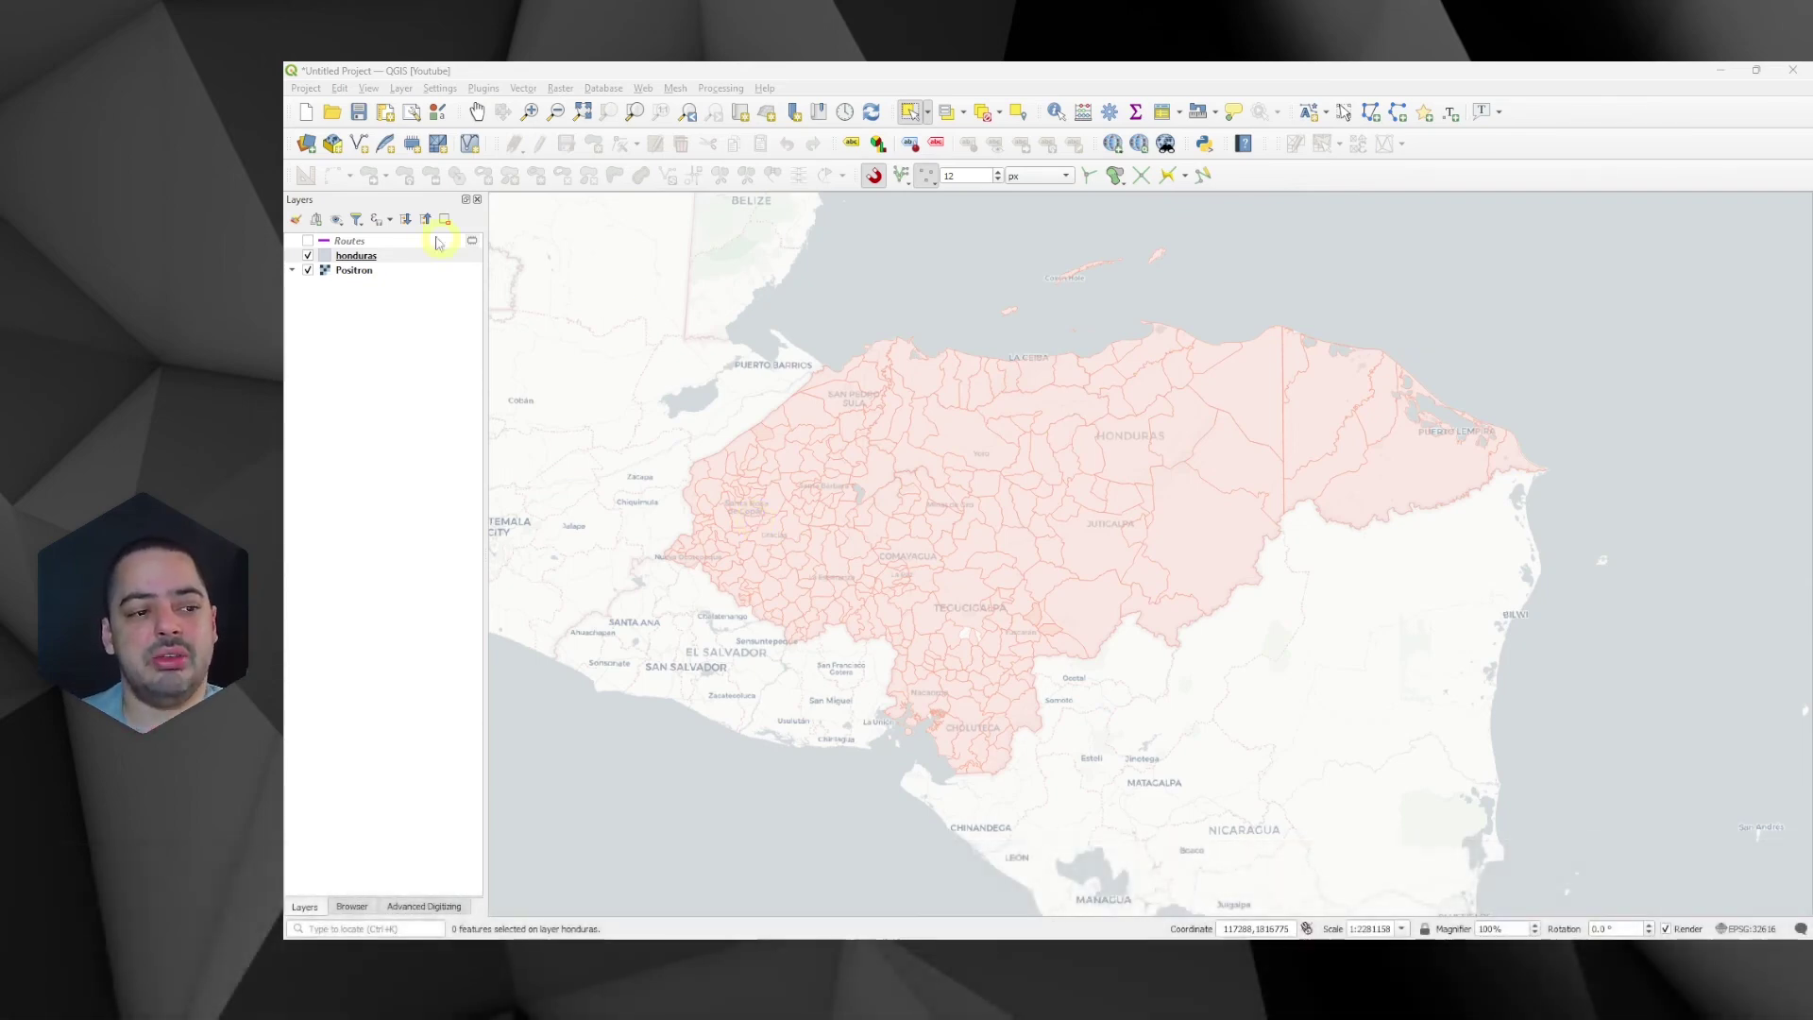
Switch the Routes layer back on so the purple routes show over Honduras.
{"action": "left_click", "coordinate": [309, 241]}
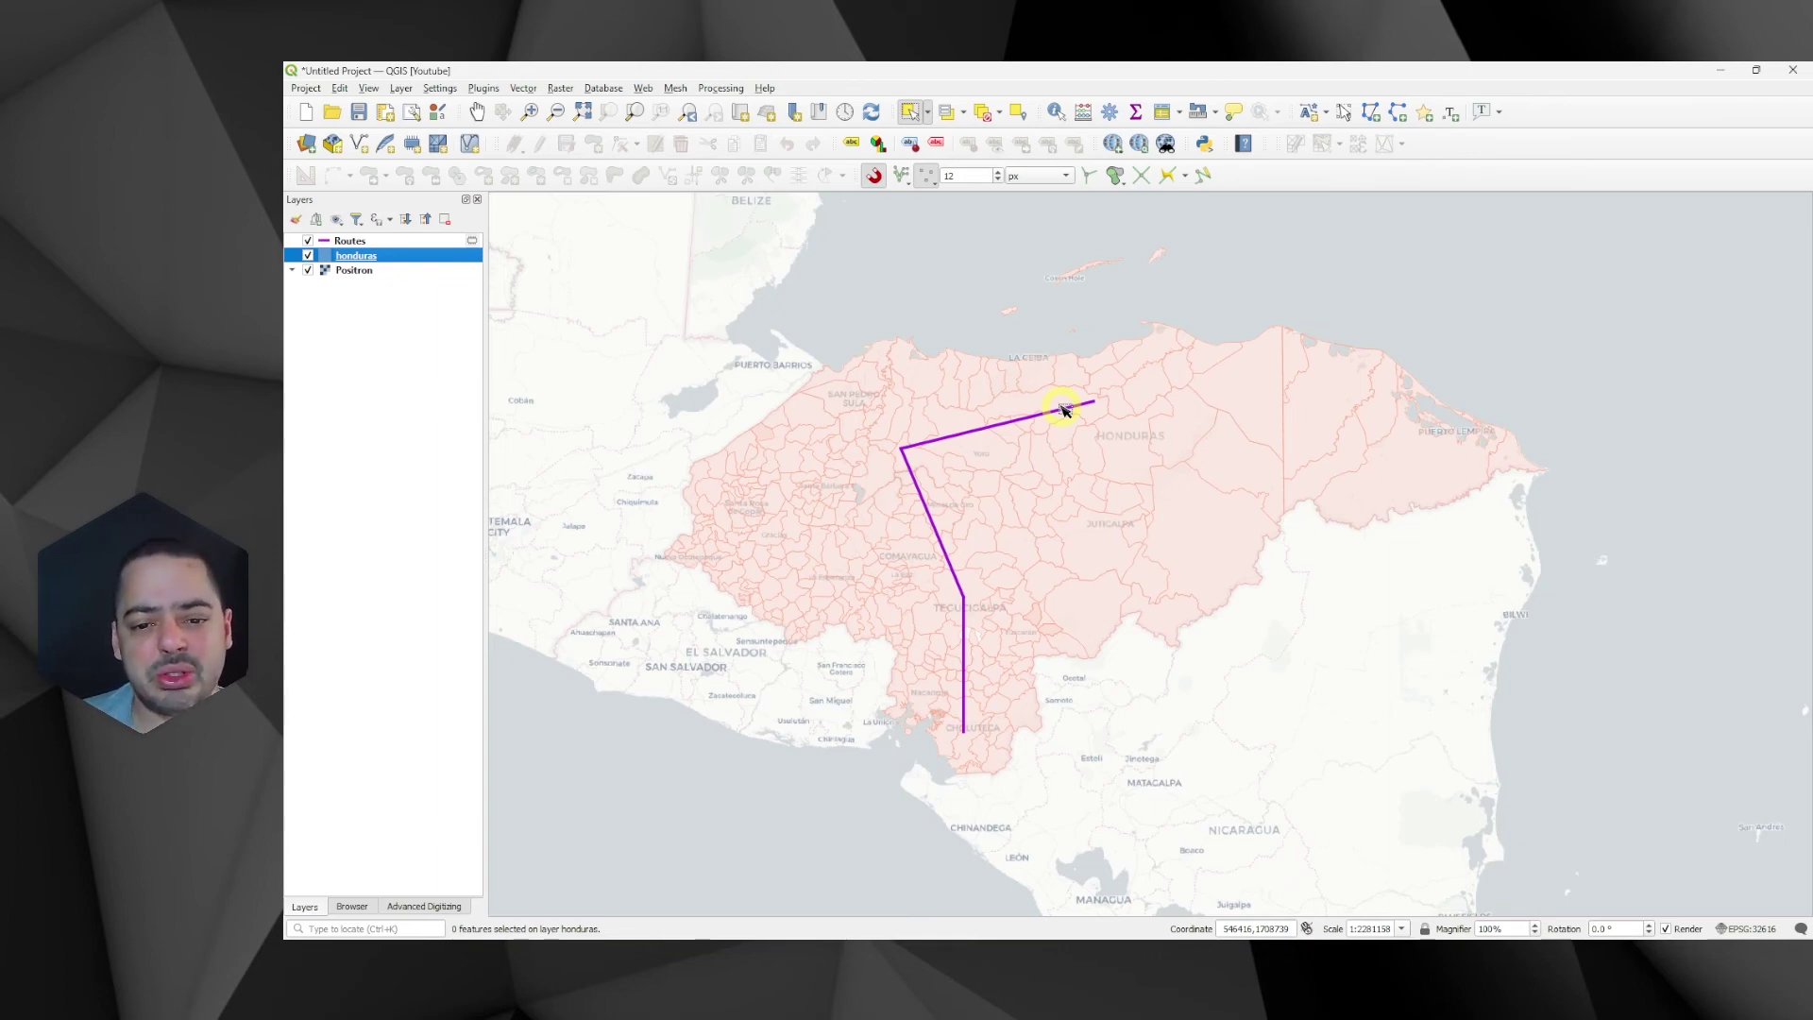
Open the Routes attribute table and fit both length columns to their names.
{"action": "right_click", "coordinate": [389, 242]}
{"action": "left_click", "coordinate": [497, 440]}
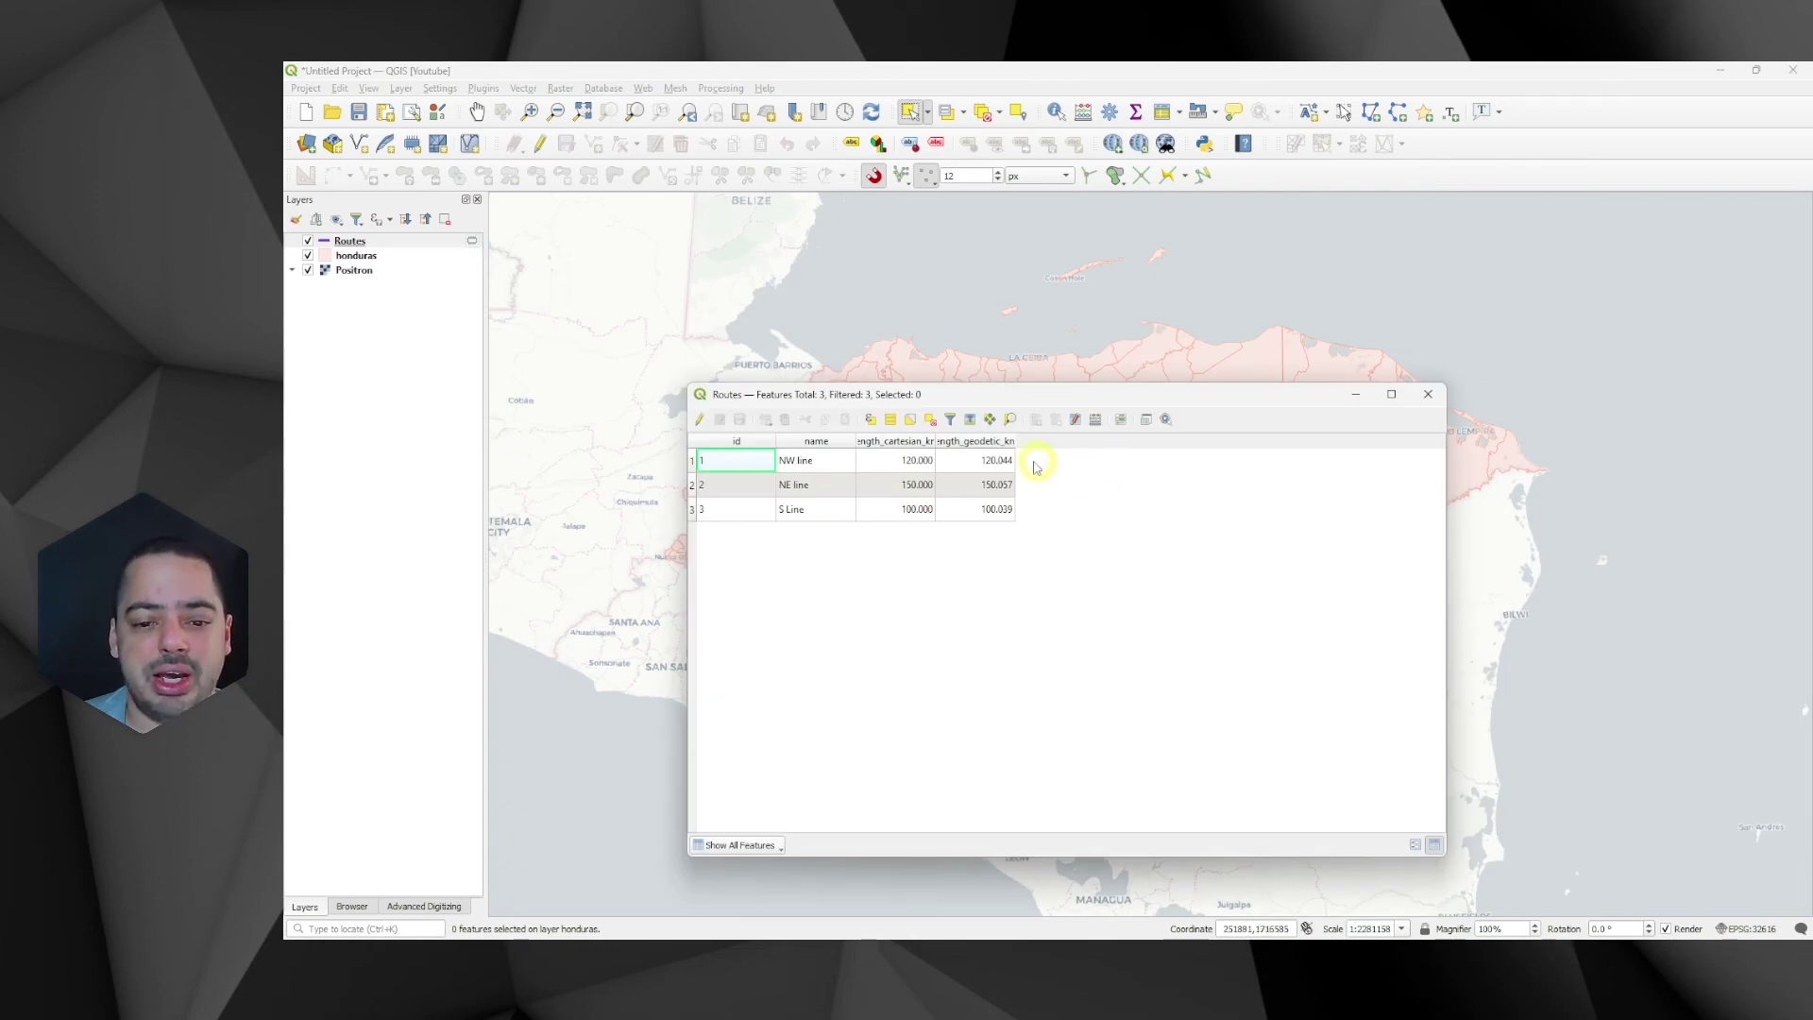
{"action": "double_click", "coordinate": [1015, 441]}
{"action": "double_click", "coordinate": [935, 441]}
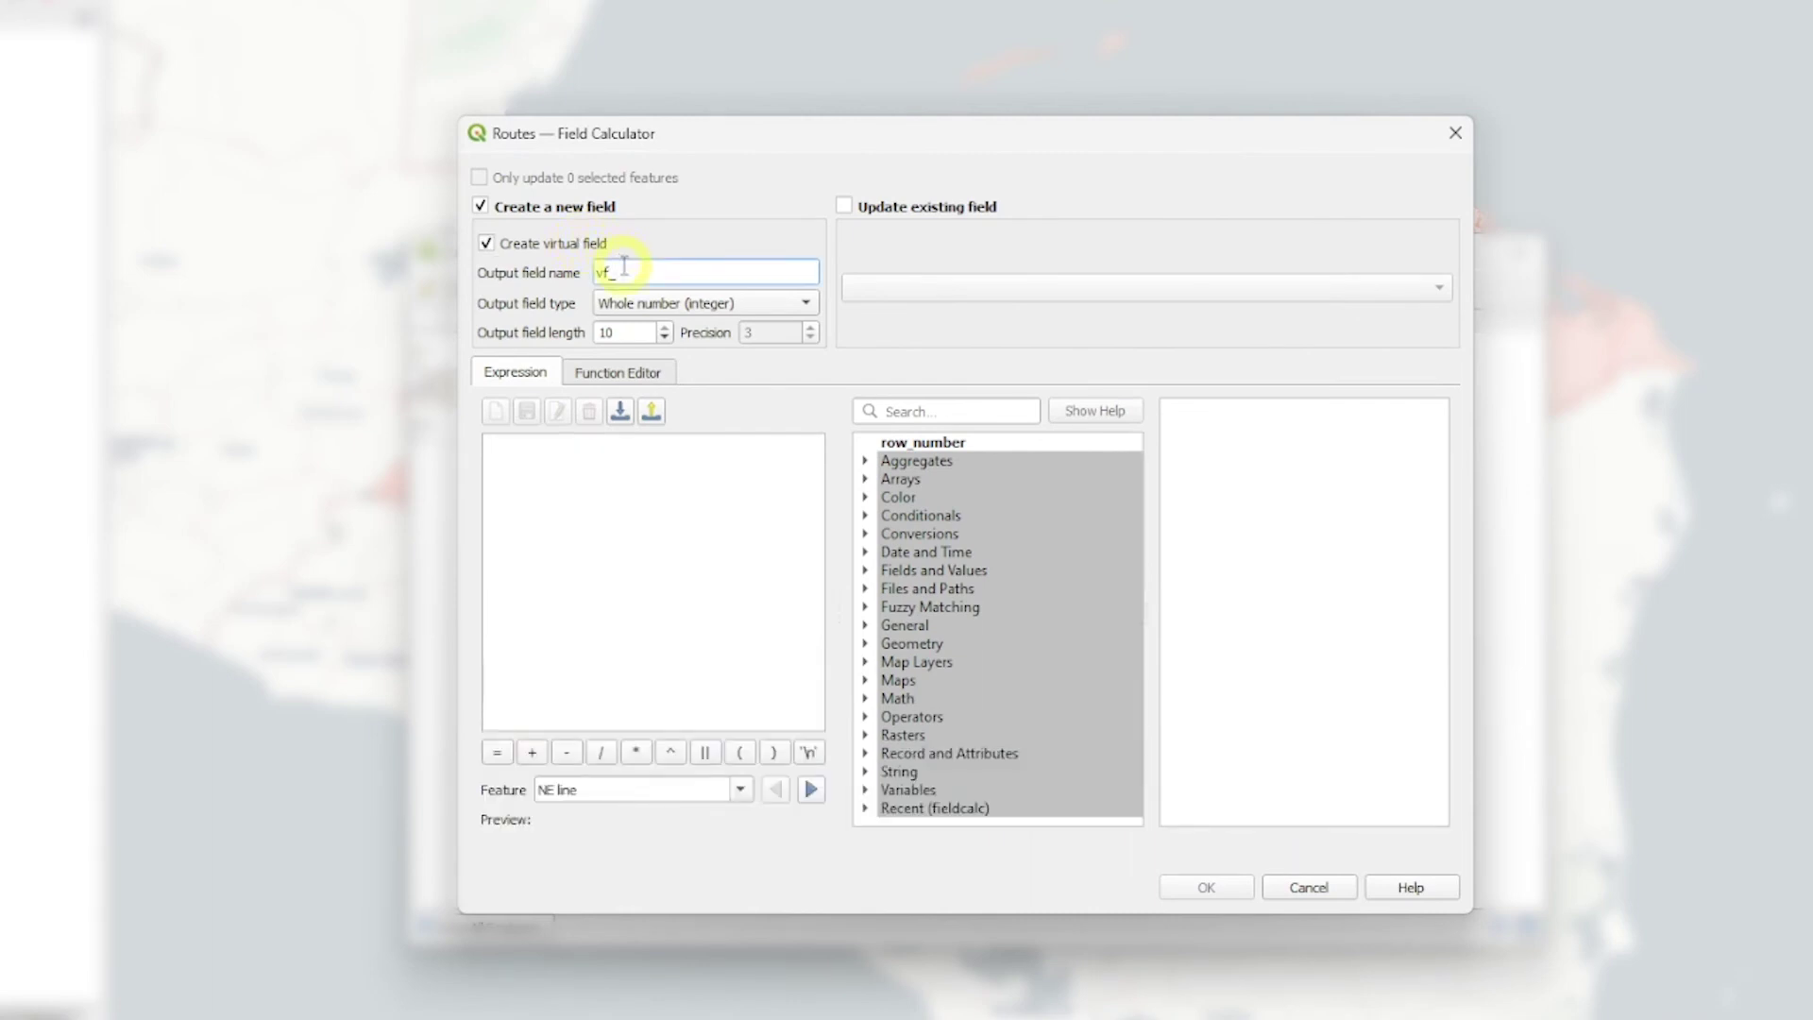
Create virtual decimal field vf_length_geodetic_km as round($length,3).
{"action": "type", "text": "vf_length_geodetic_km"}
{"action": "left_click", "coordinate": [661, 303]}
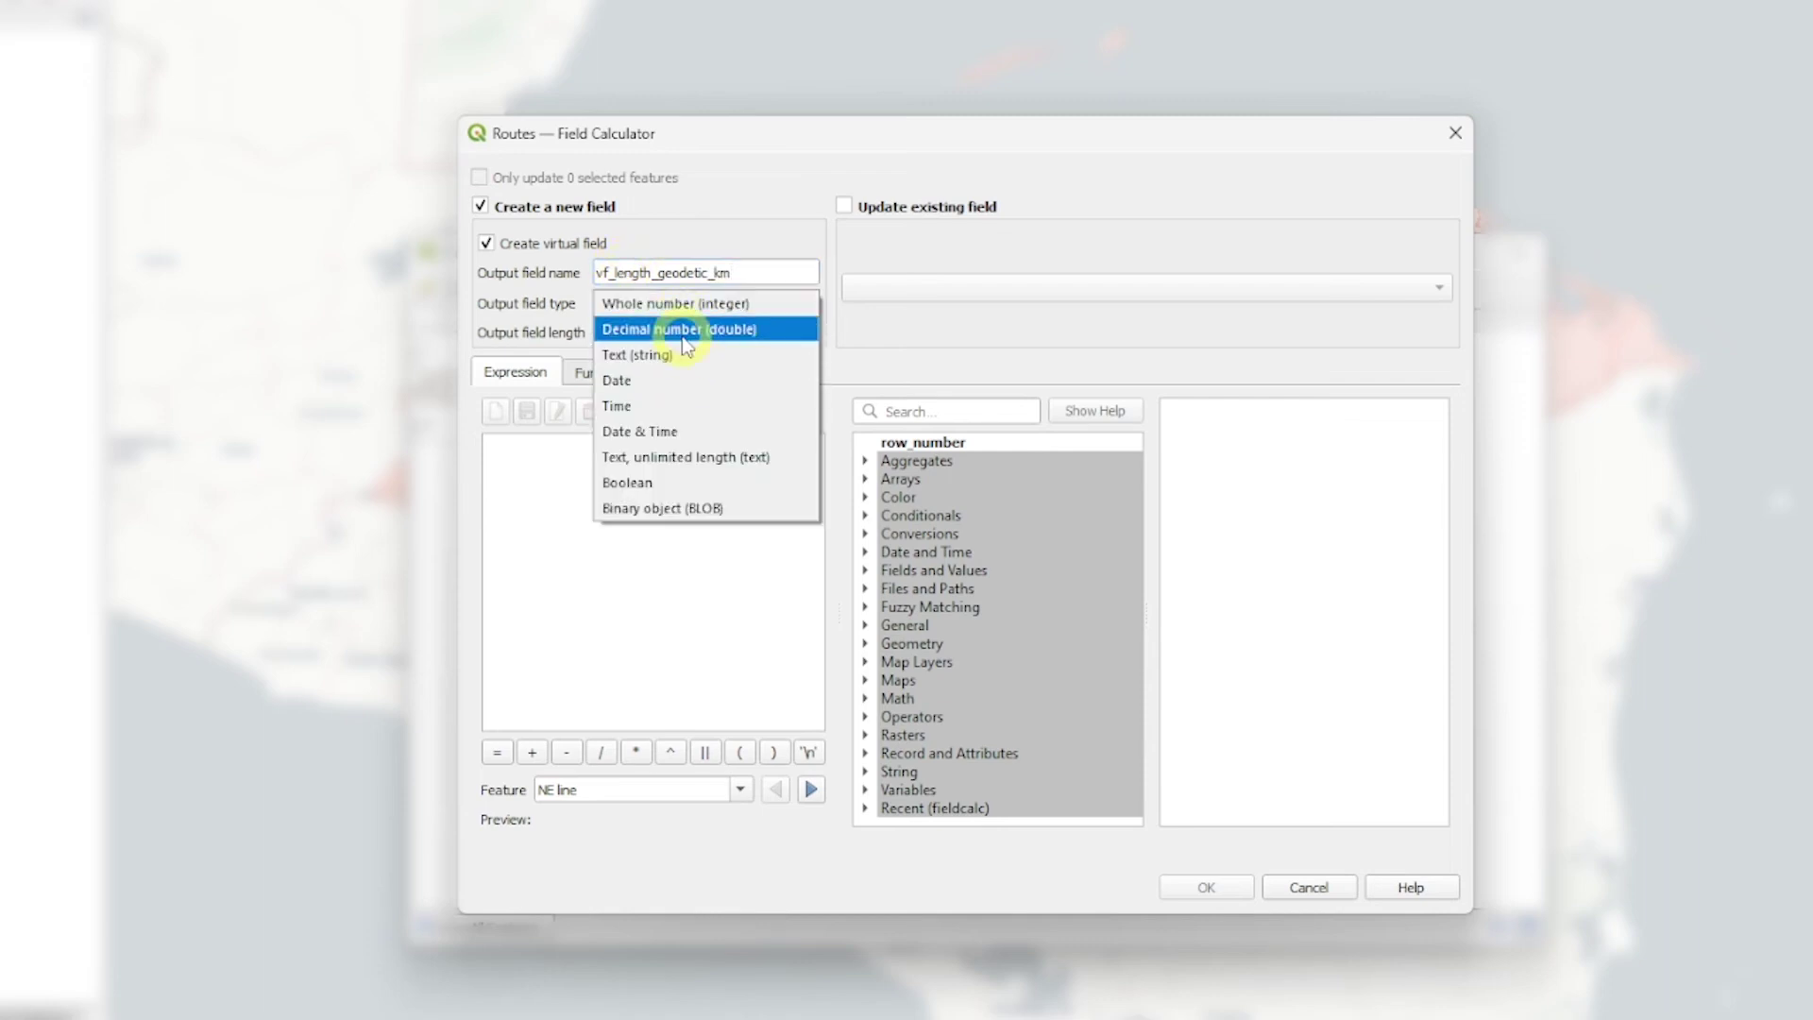
{"action": "left_click", "coordinate": [684, 331]}
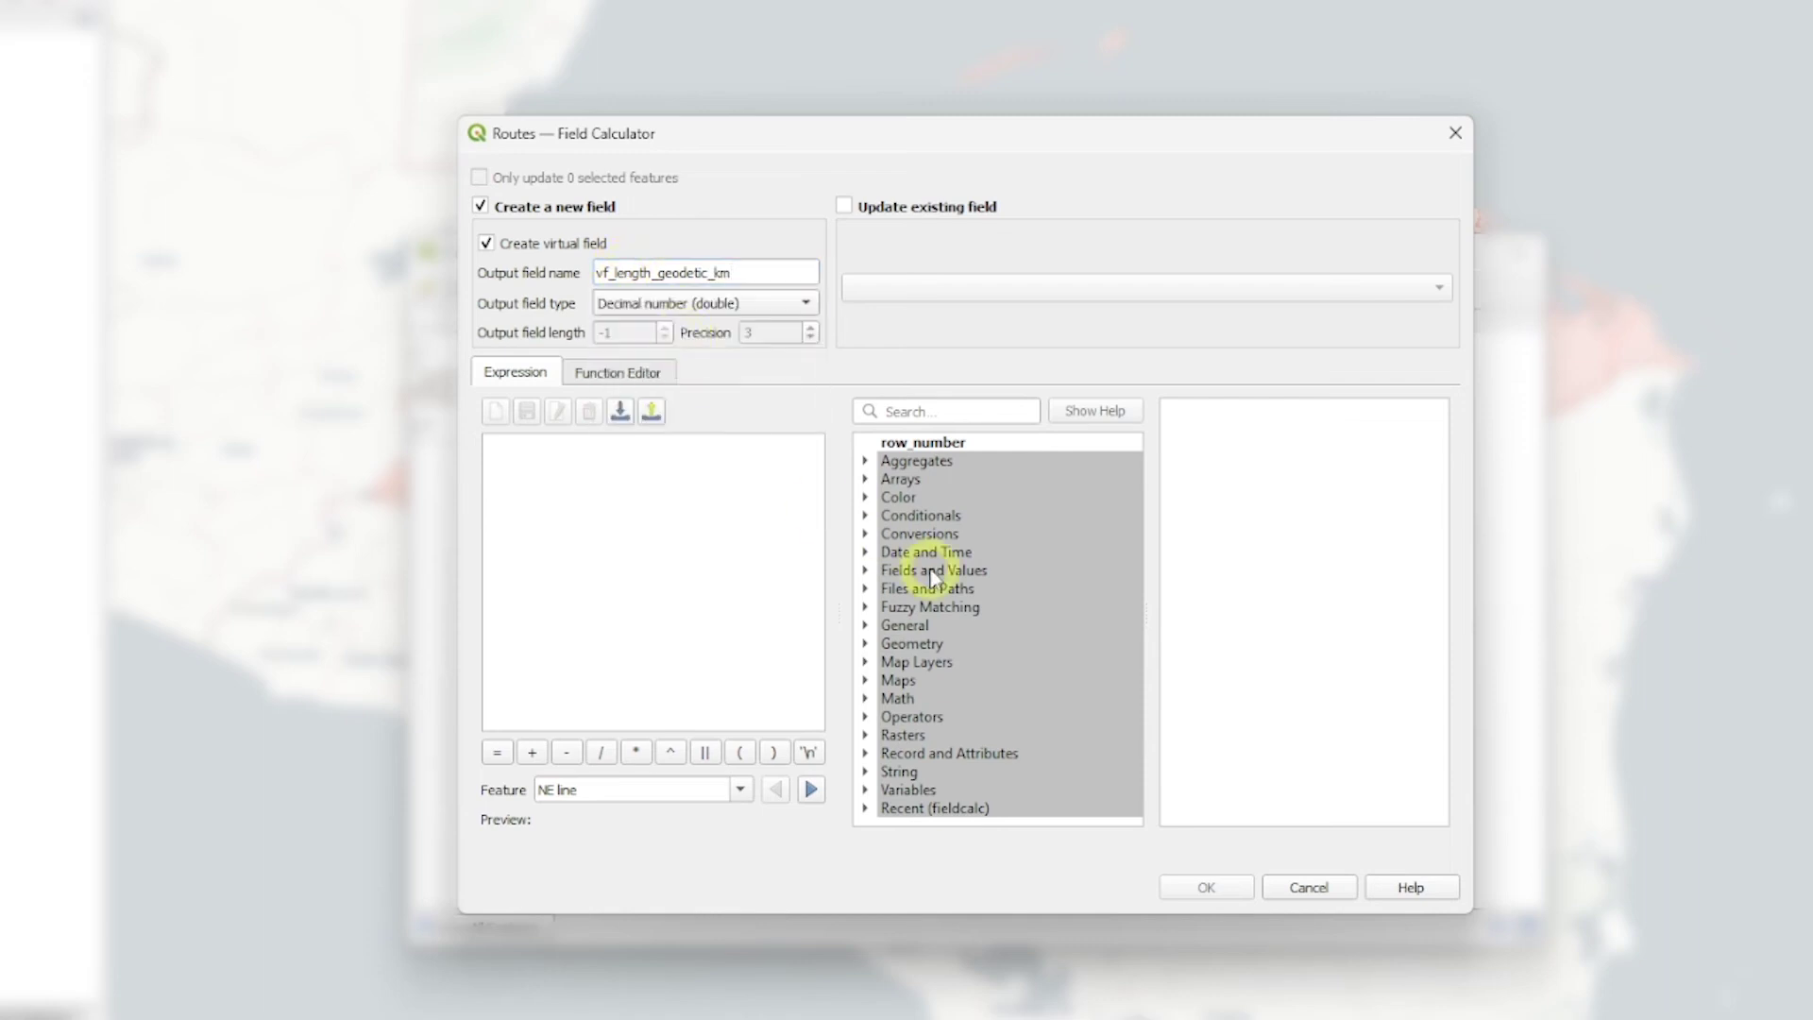
{"action": "type", "text": "length"}
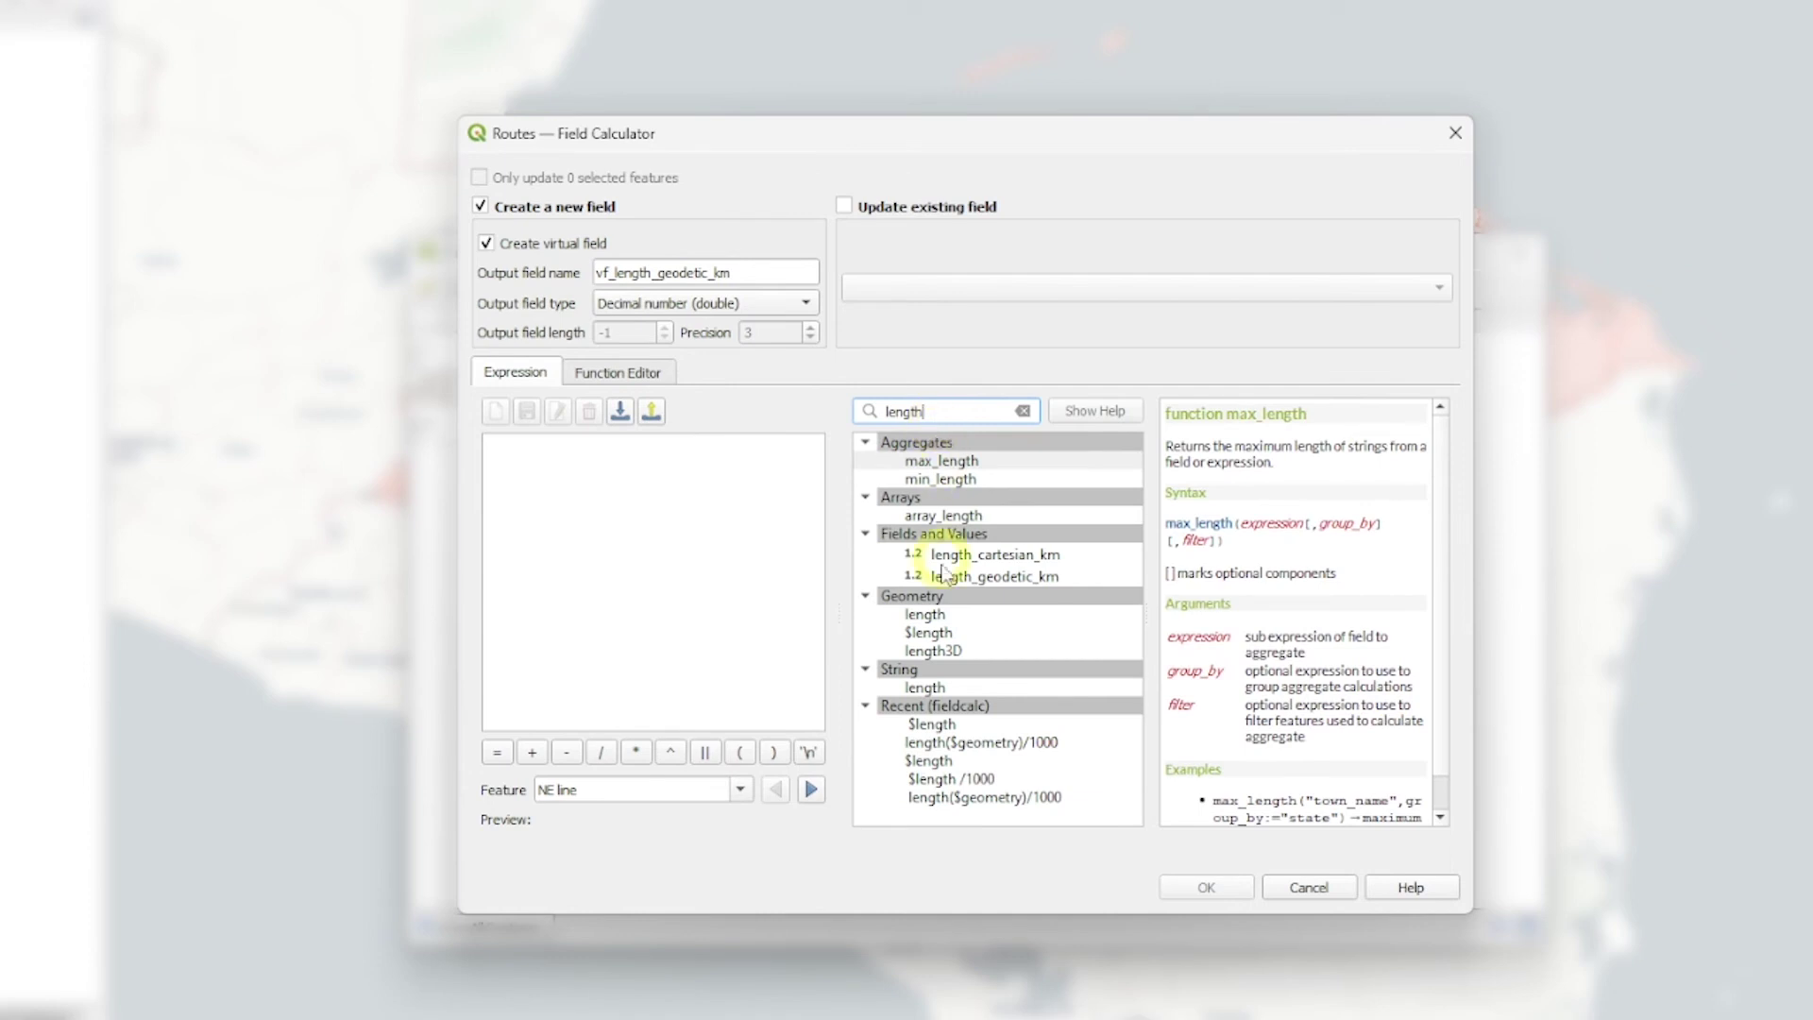
{"action": "left_click", "coordinate": [929, 633]}
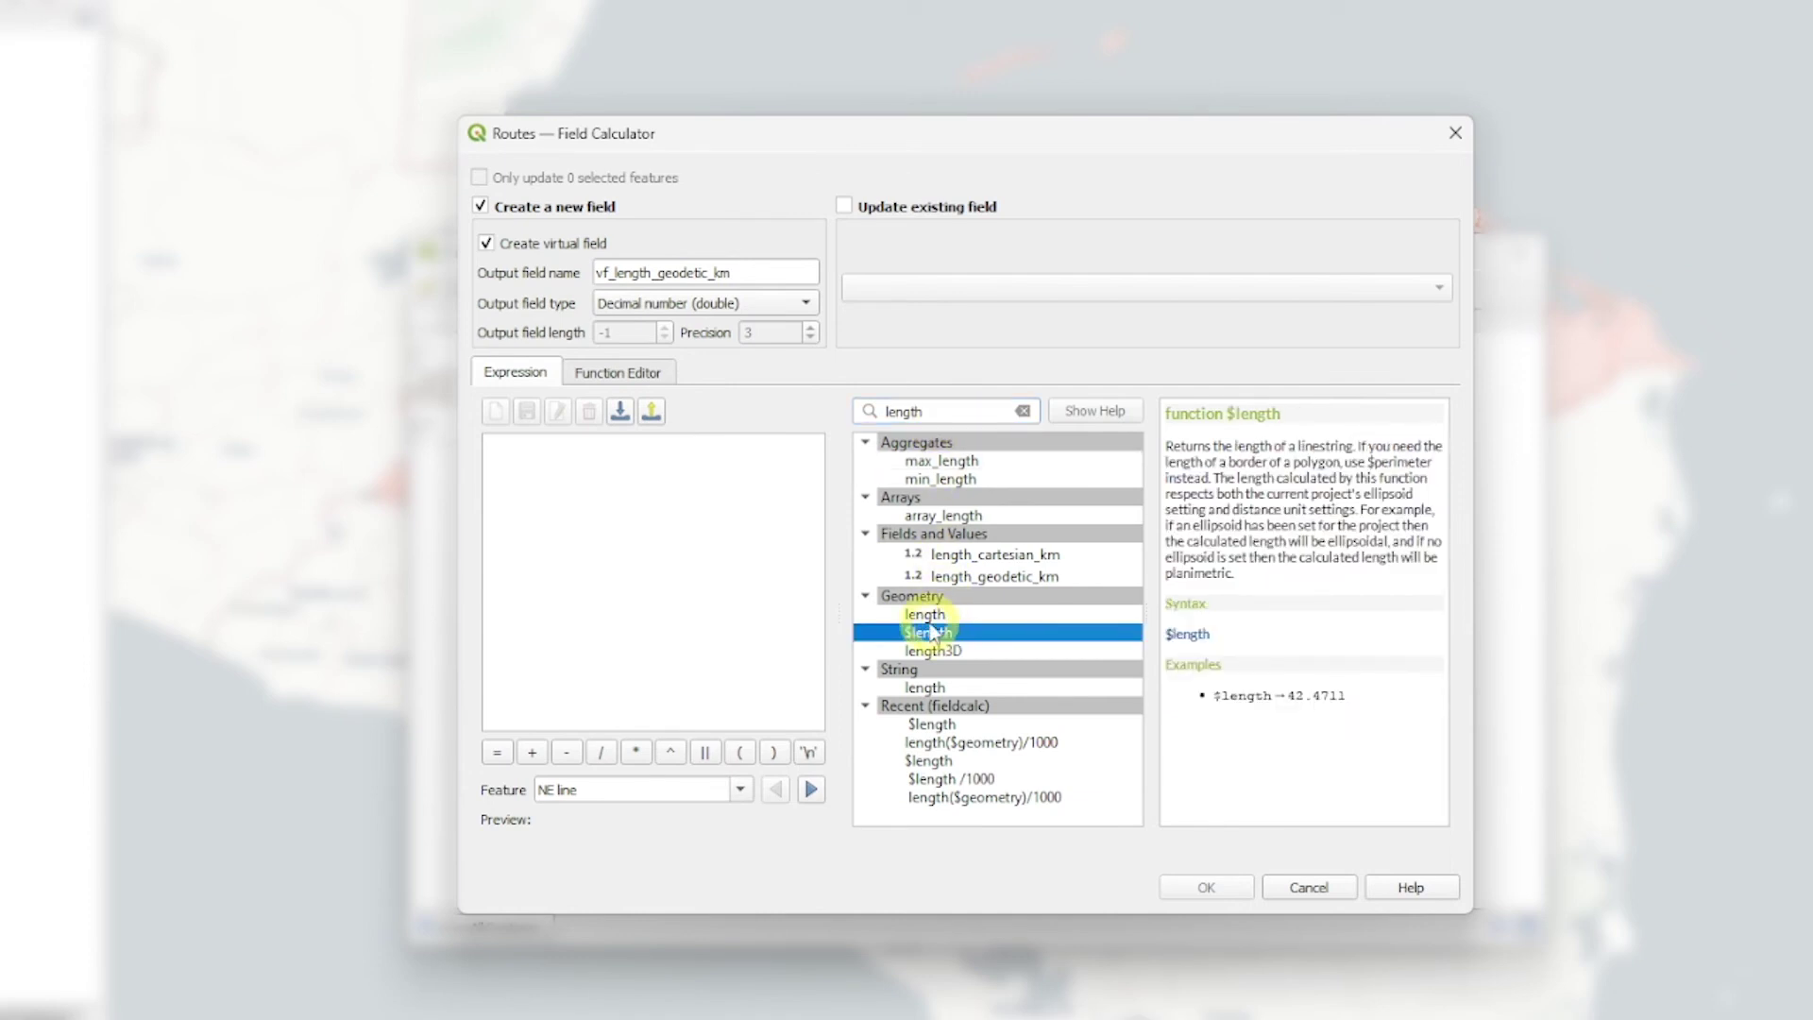
{"action": "double_click", "coordinate": [929, 632]}
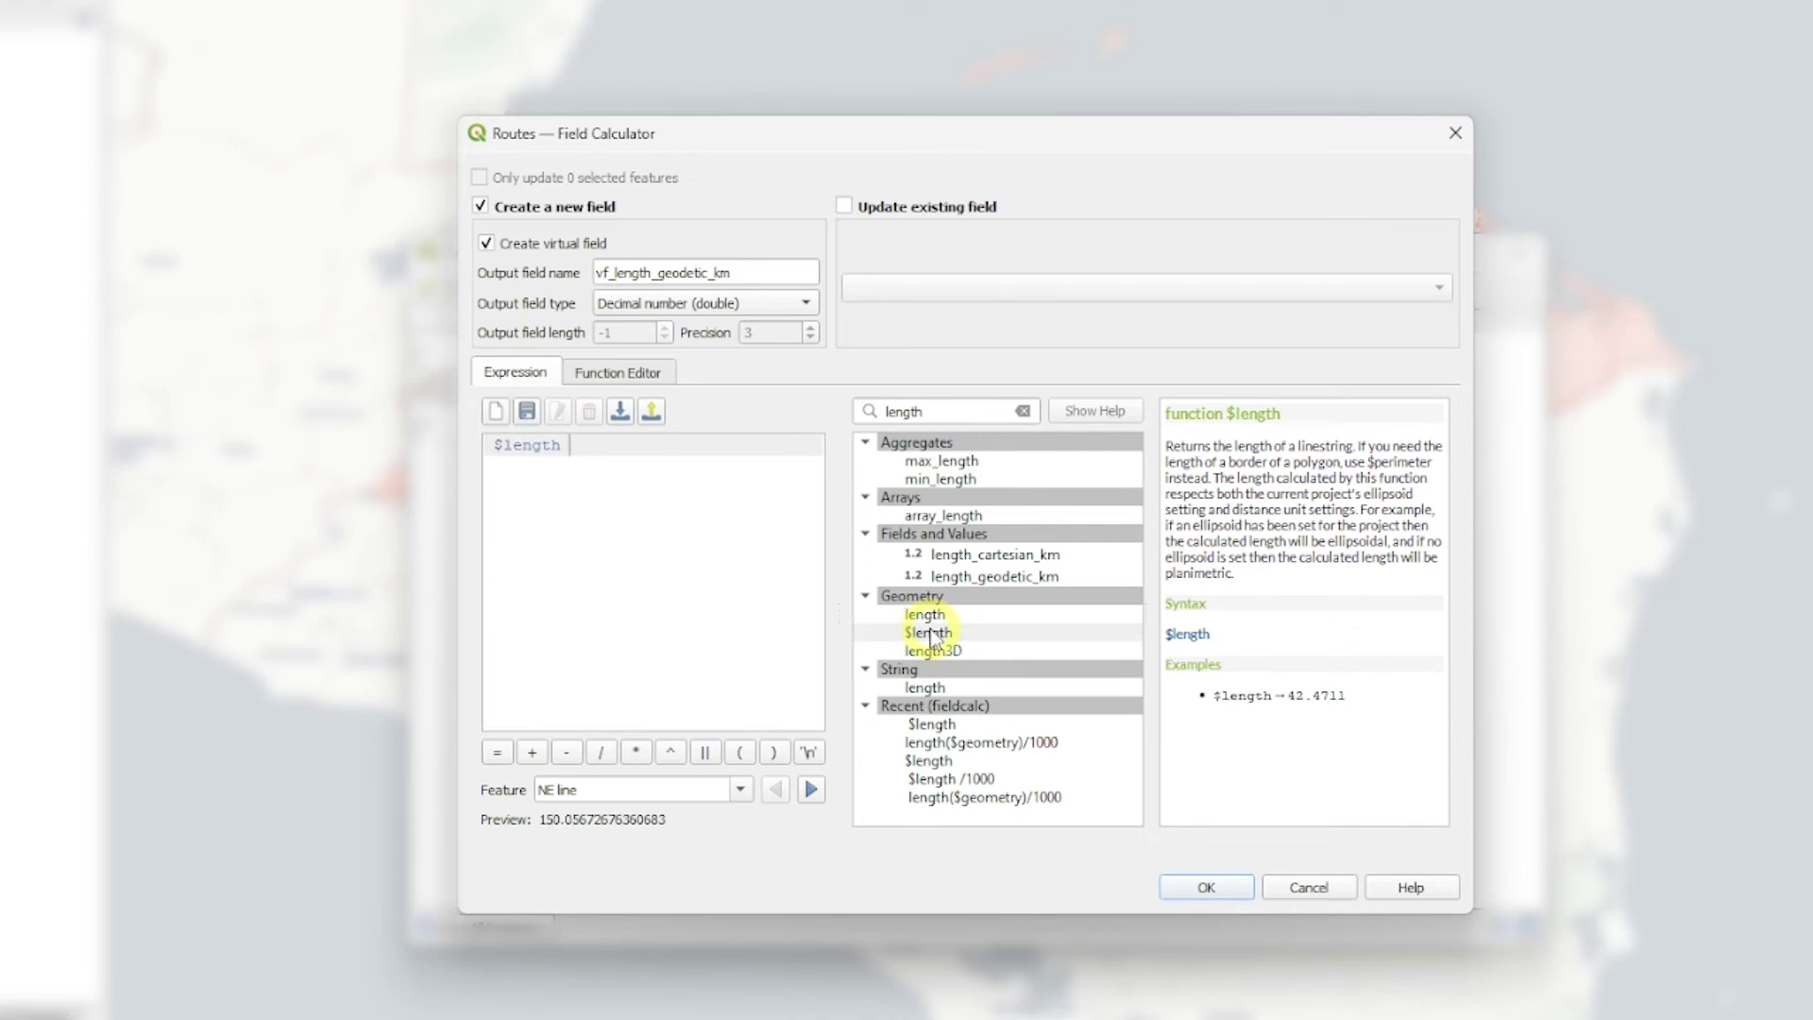
{"action": "type", "text": "round("}
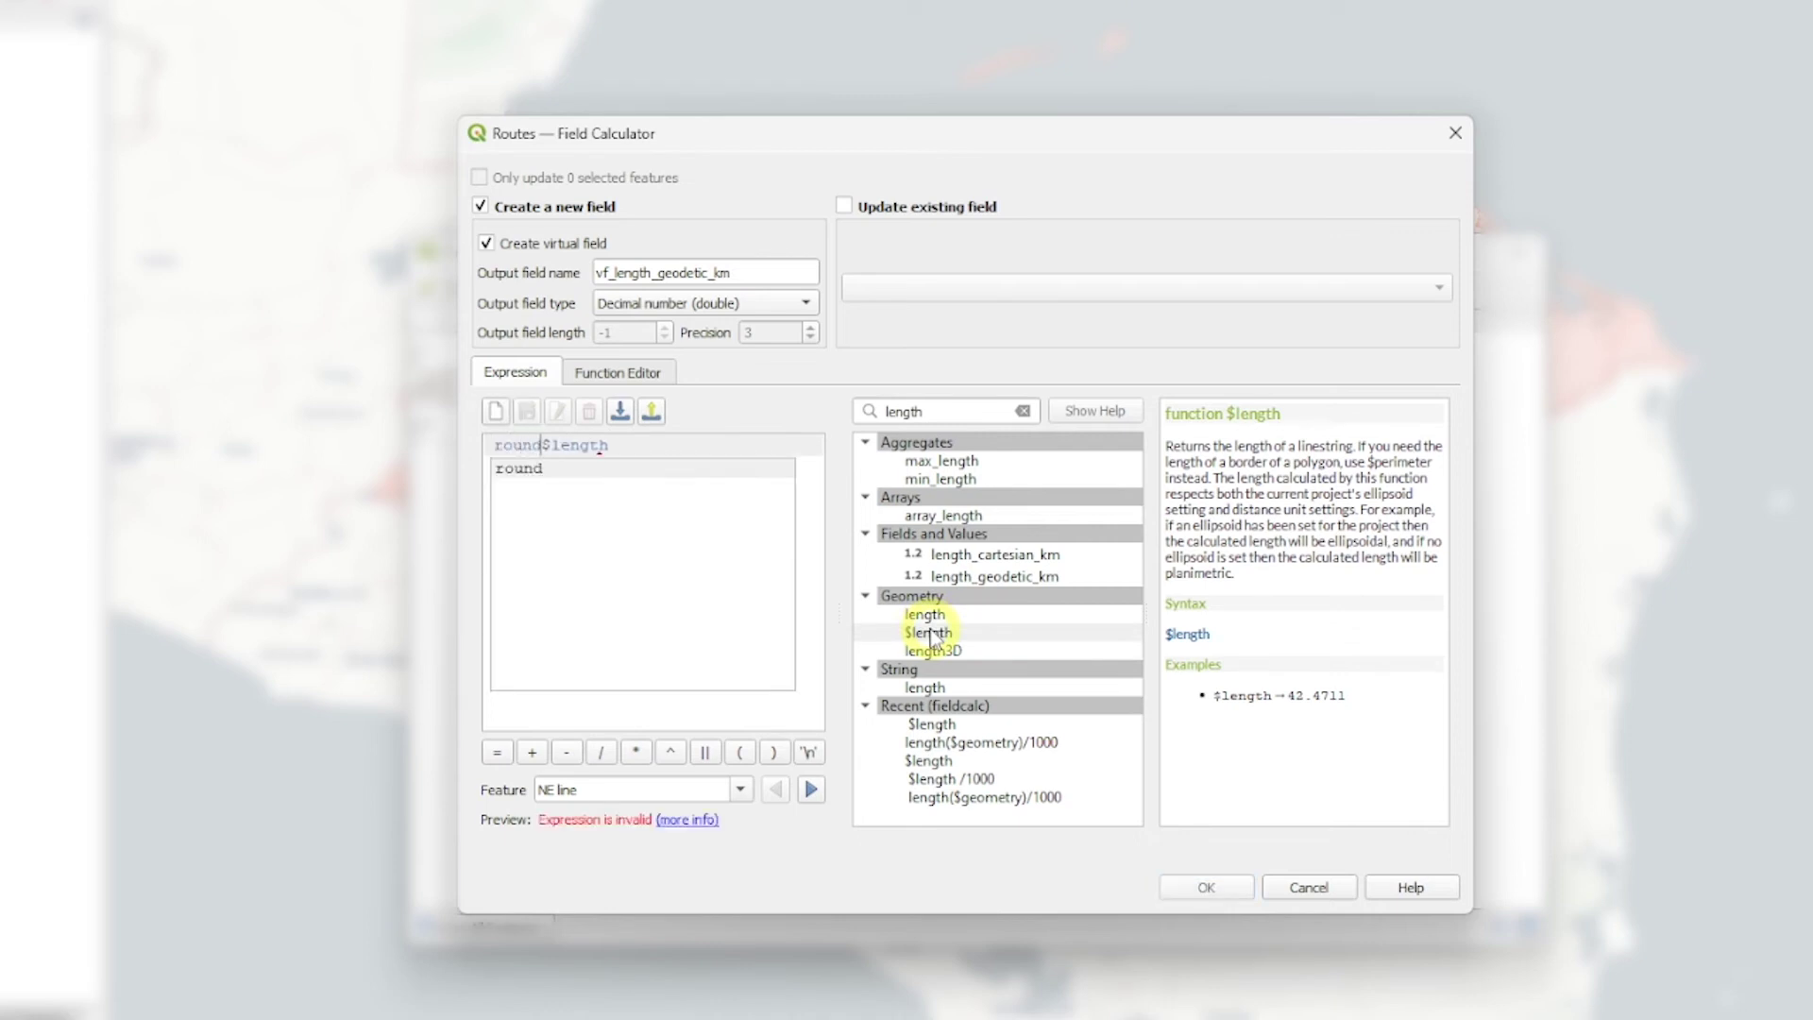
{"action": "key", "text": "End"}
{"action": "type", "text": ",3)"}
{"action": "left_click", "coordinate": [1228, 886]}
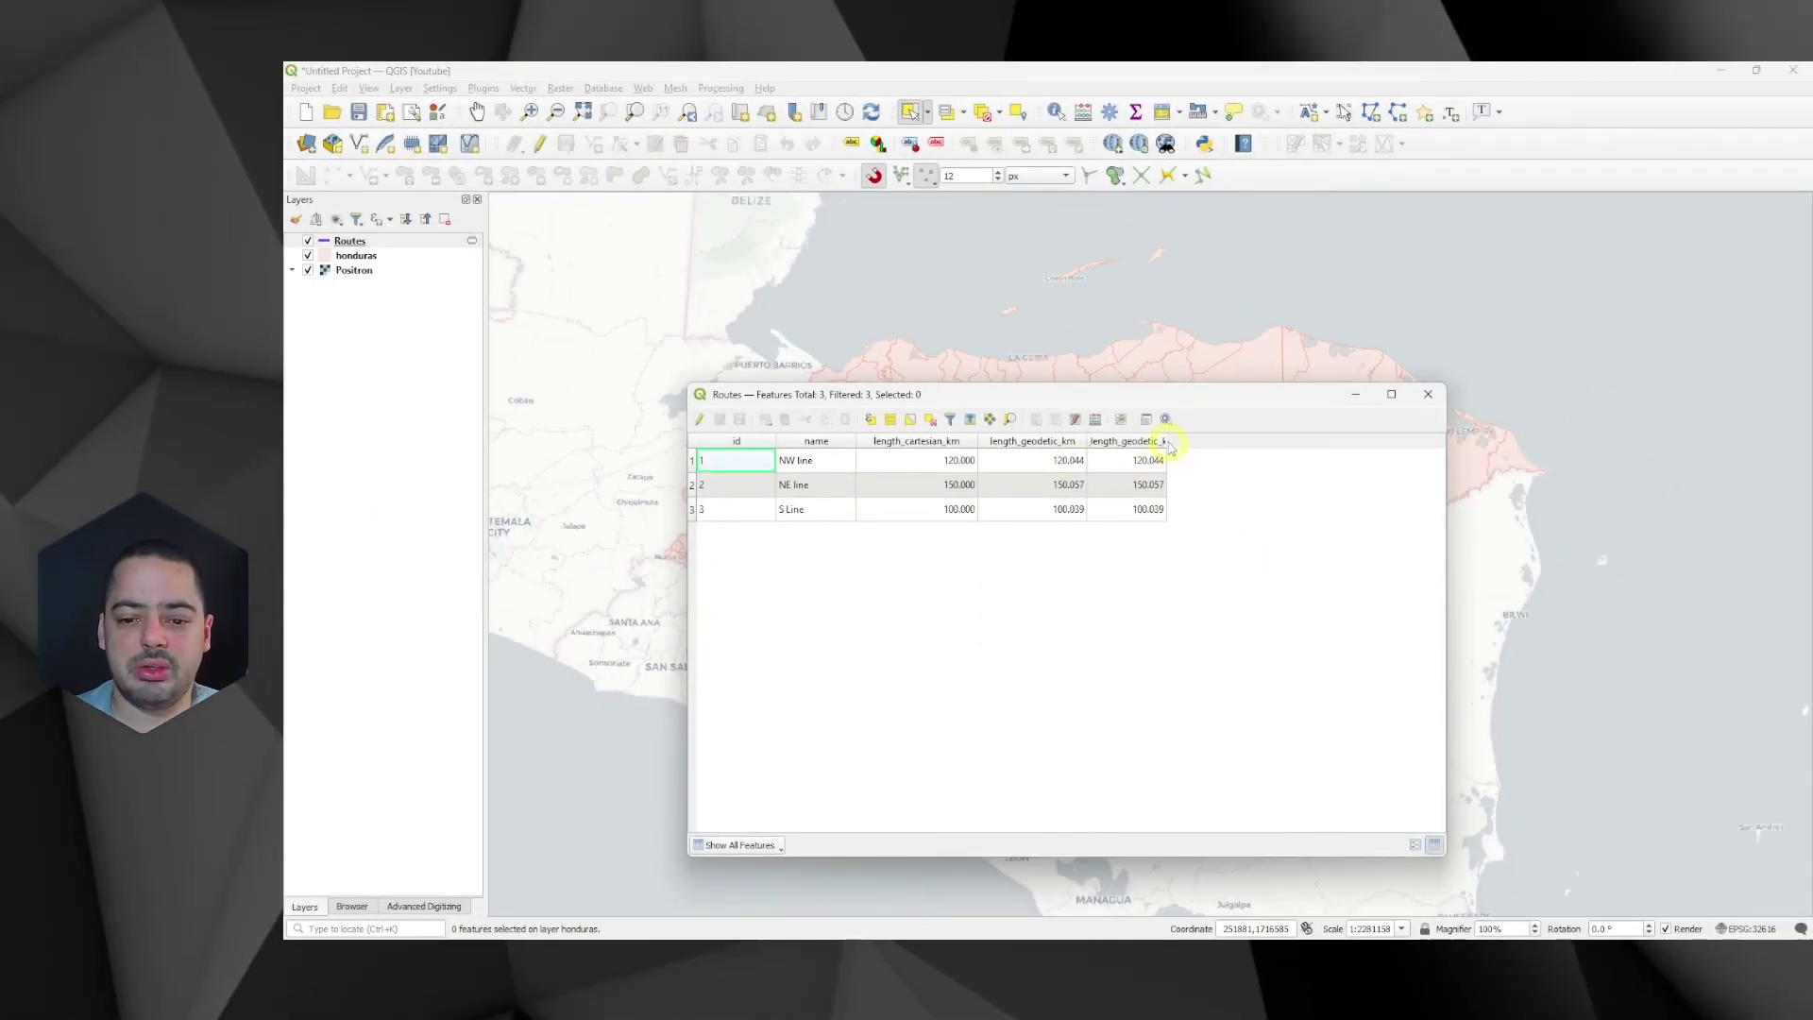
Widen the vf_length_geodetic_km column and dock the attribute table beneath the map.
{"action": "left_click_drag", "start_coordinate": [1168, 442], "coordinate": [1208, 440]}
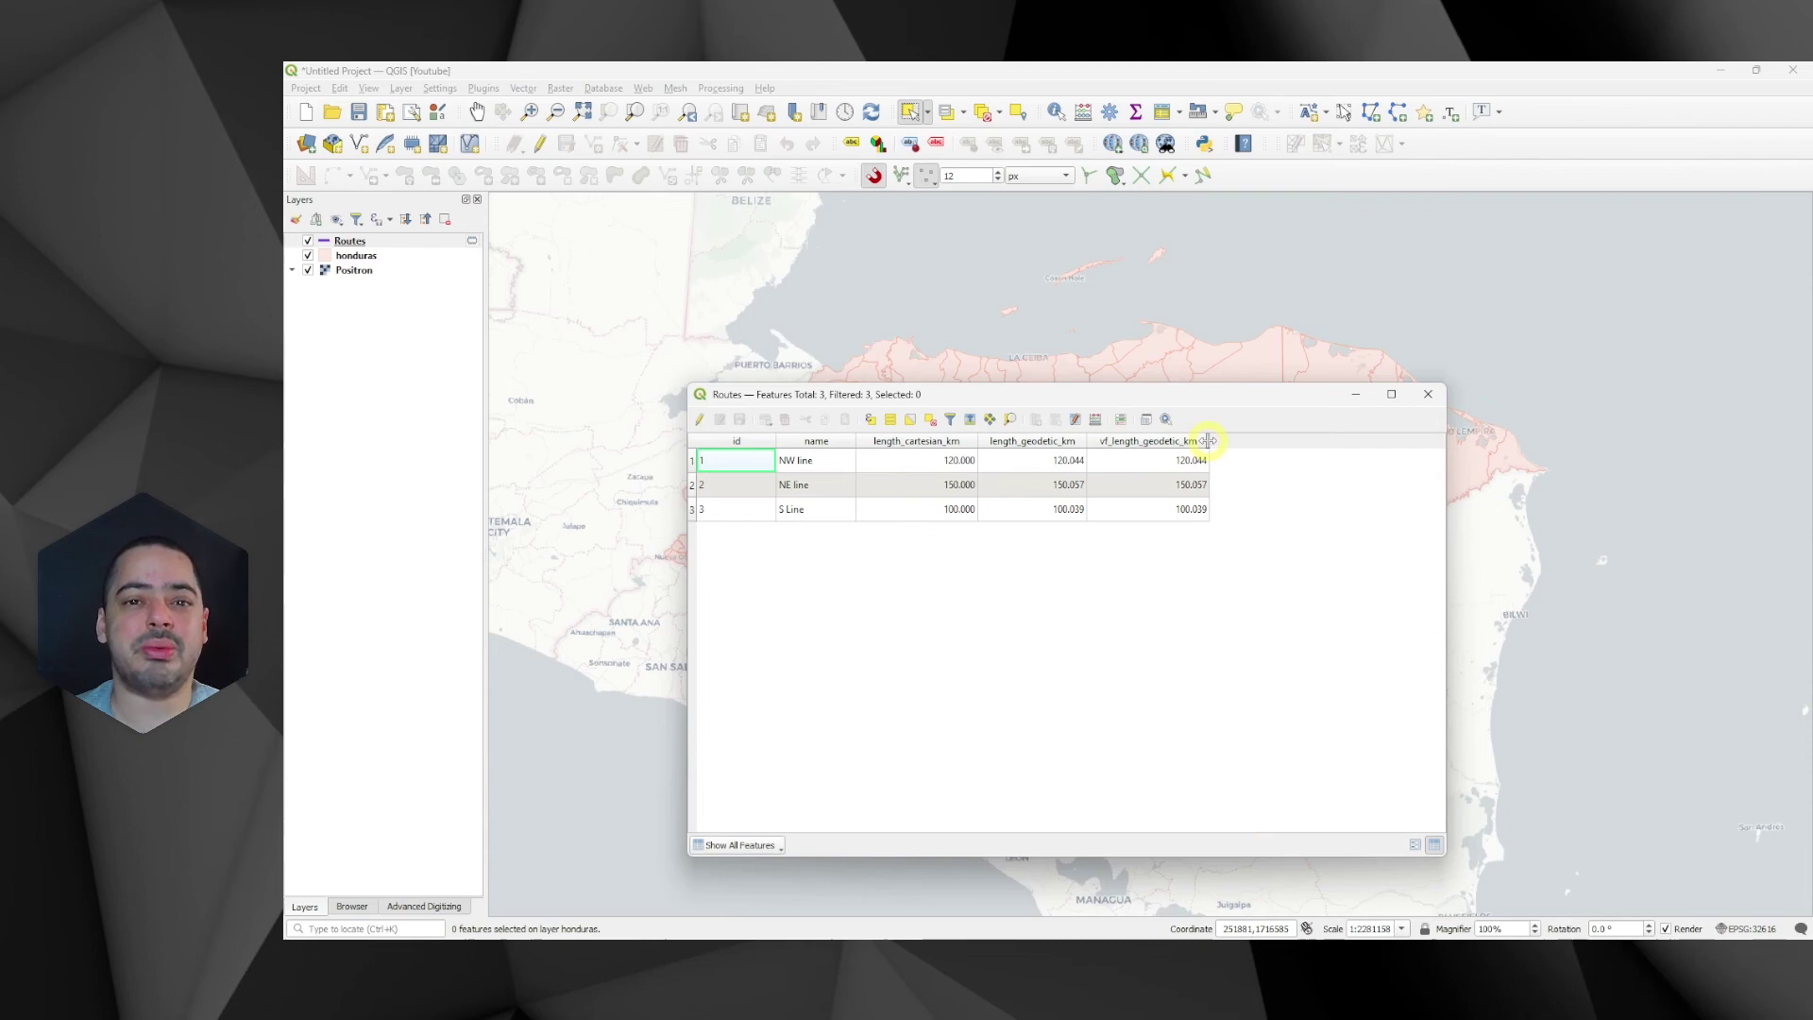
{"action": "left_click", "coordinate": [1146, 419]}
{"action": "left_click_drag", "start_coordinate": [1096, 668], "coordinate": [1091, 740]}
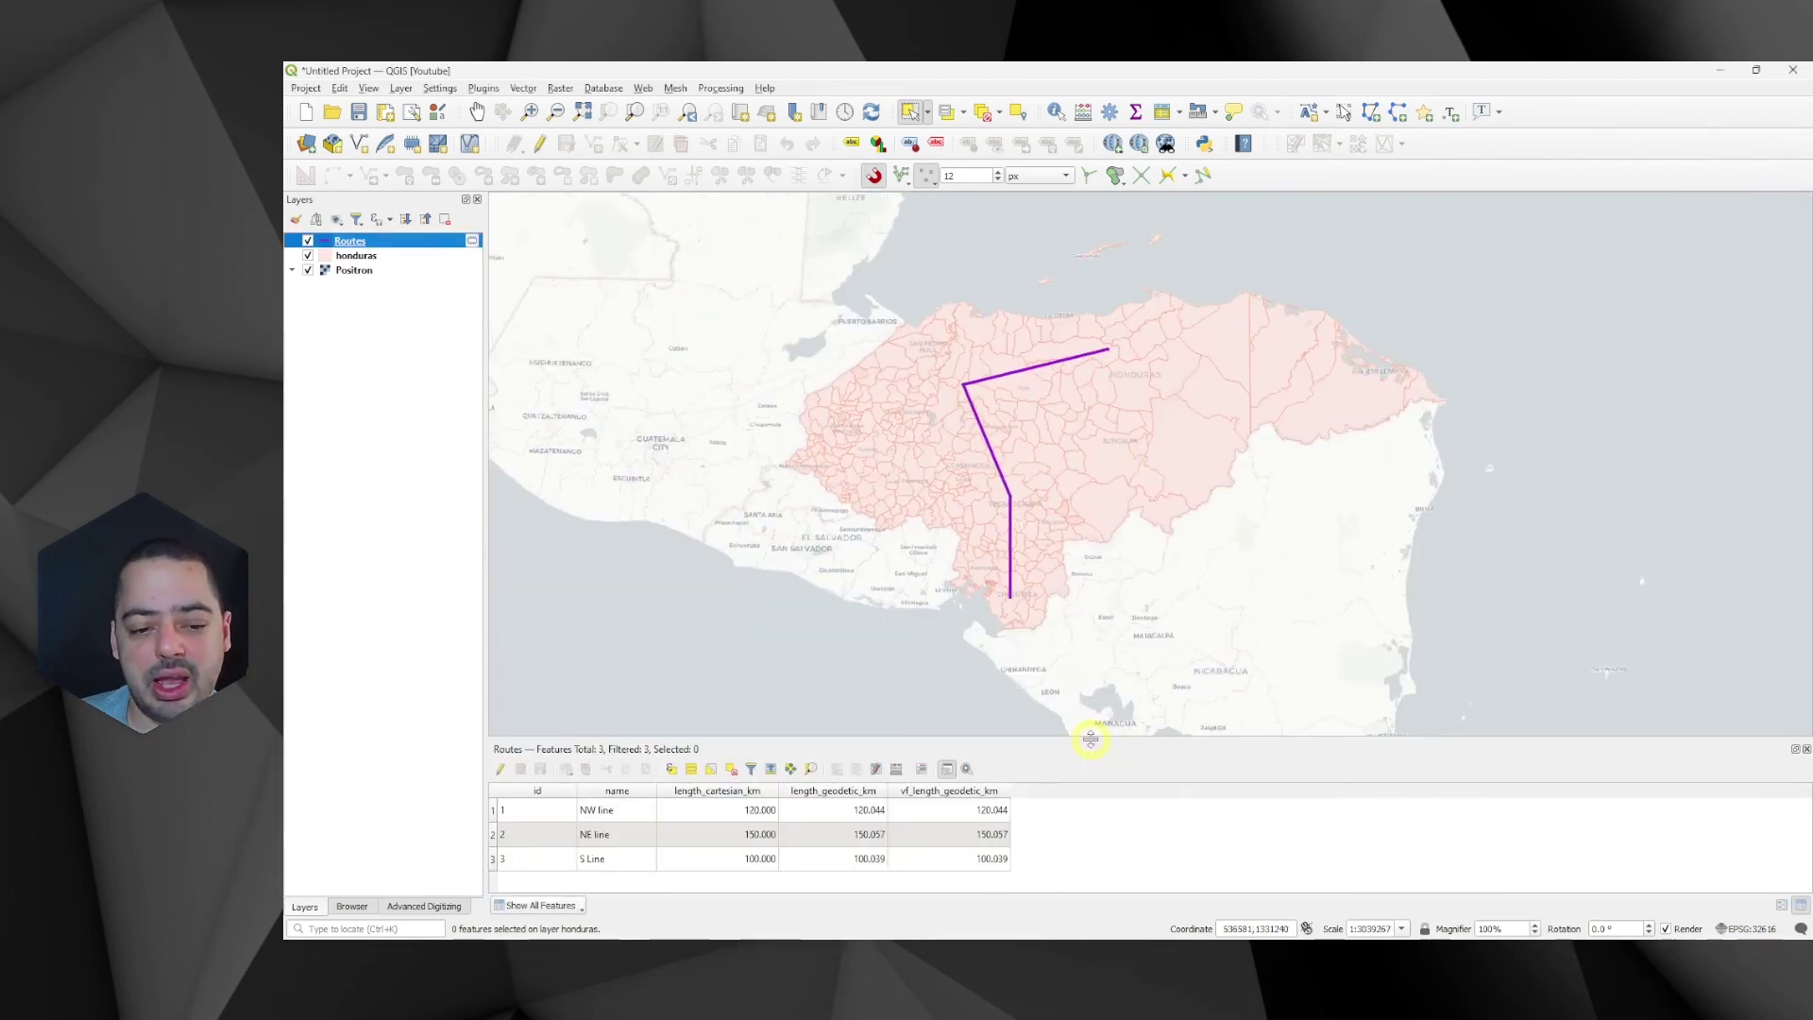
Move the NE line's end point southeast, then save and stop editing Routes.
{"action": "left_click", "coordinate": [354, 242]}
{"action": "left_click", "coordinate": [539, 143]}
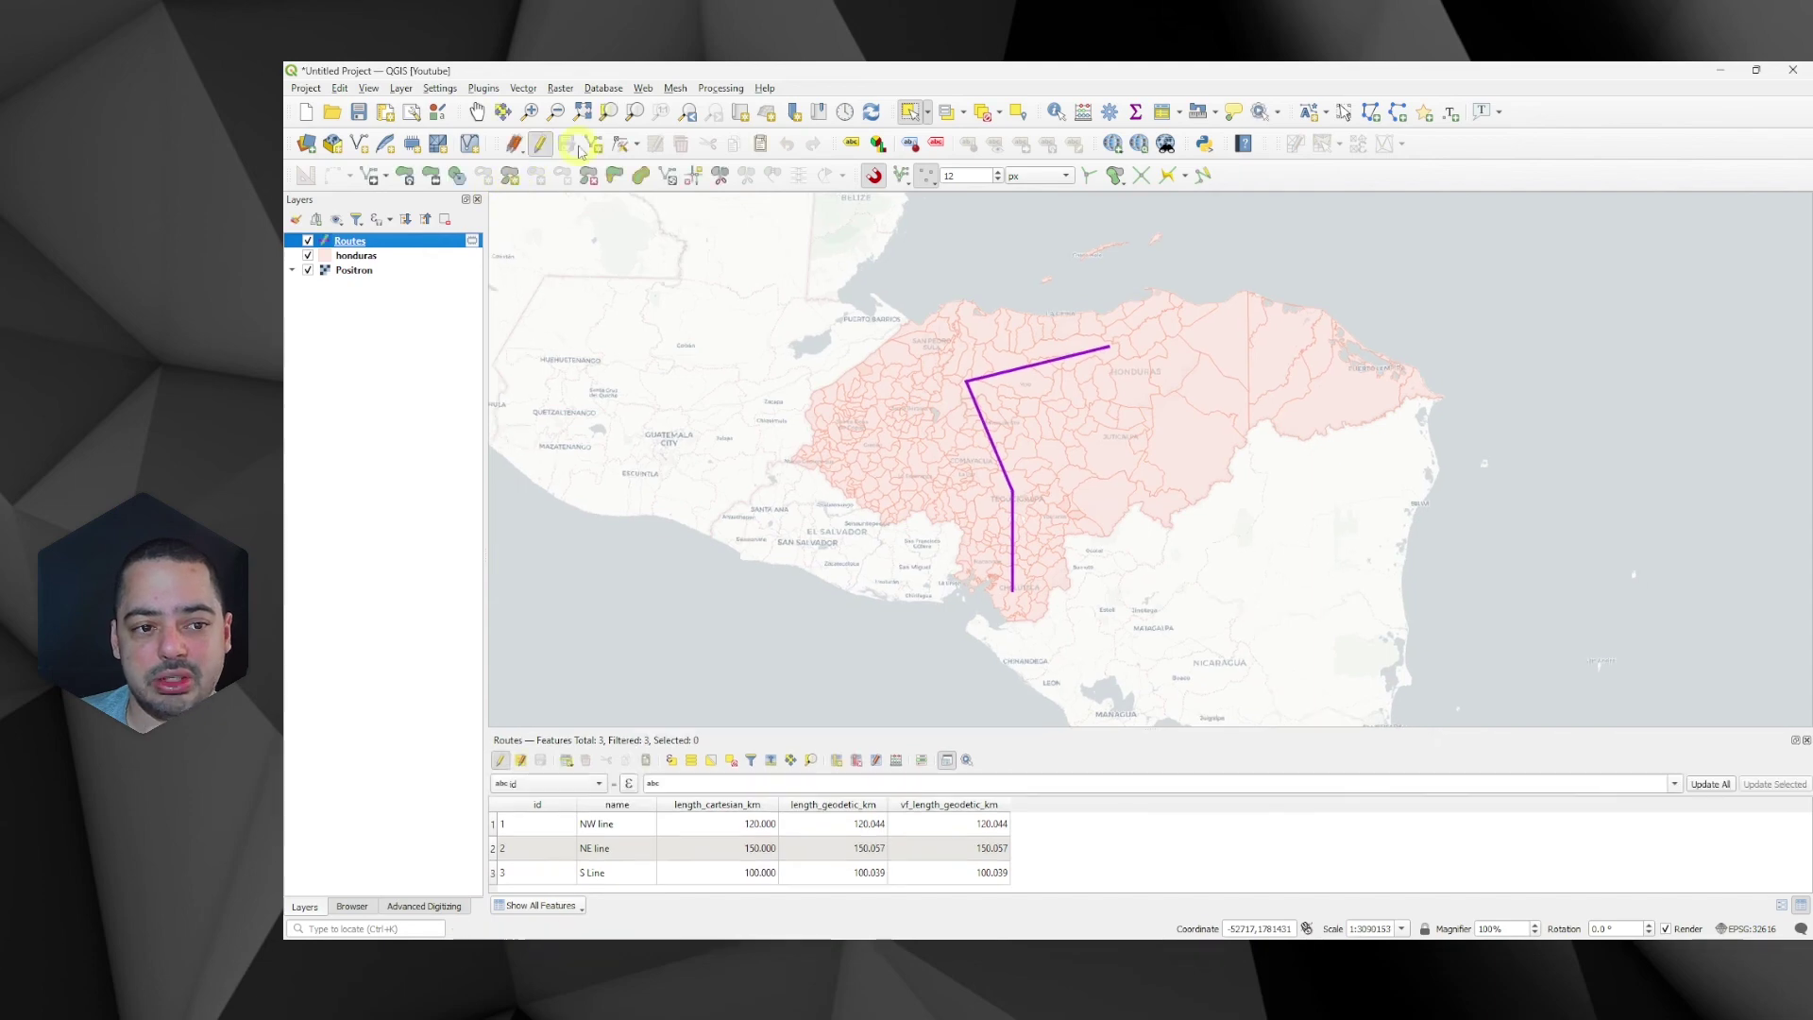
{"action": "left_click", "coordinate": [620, 144]}
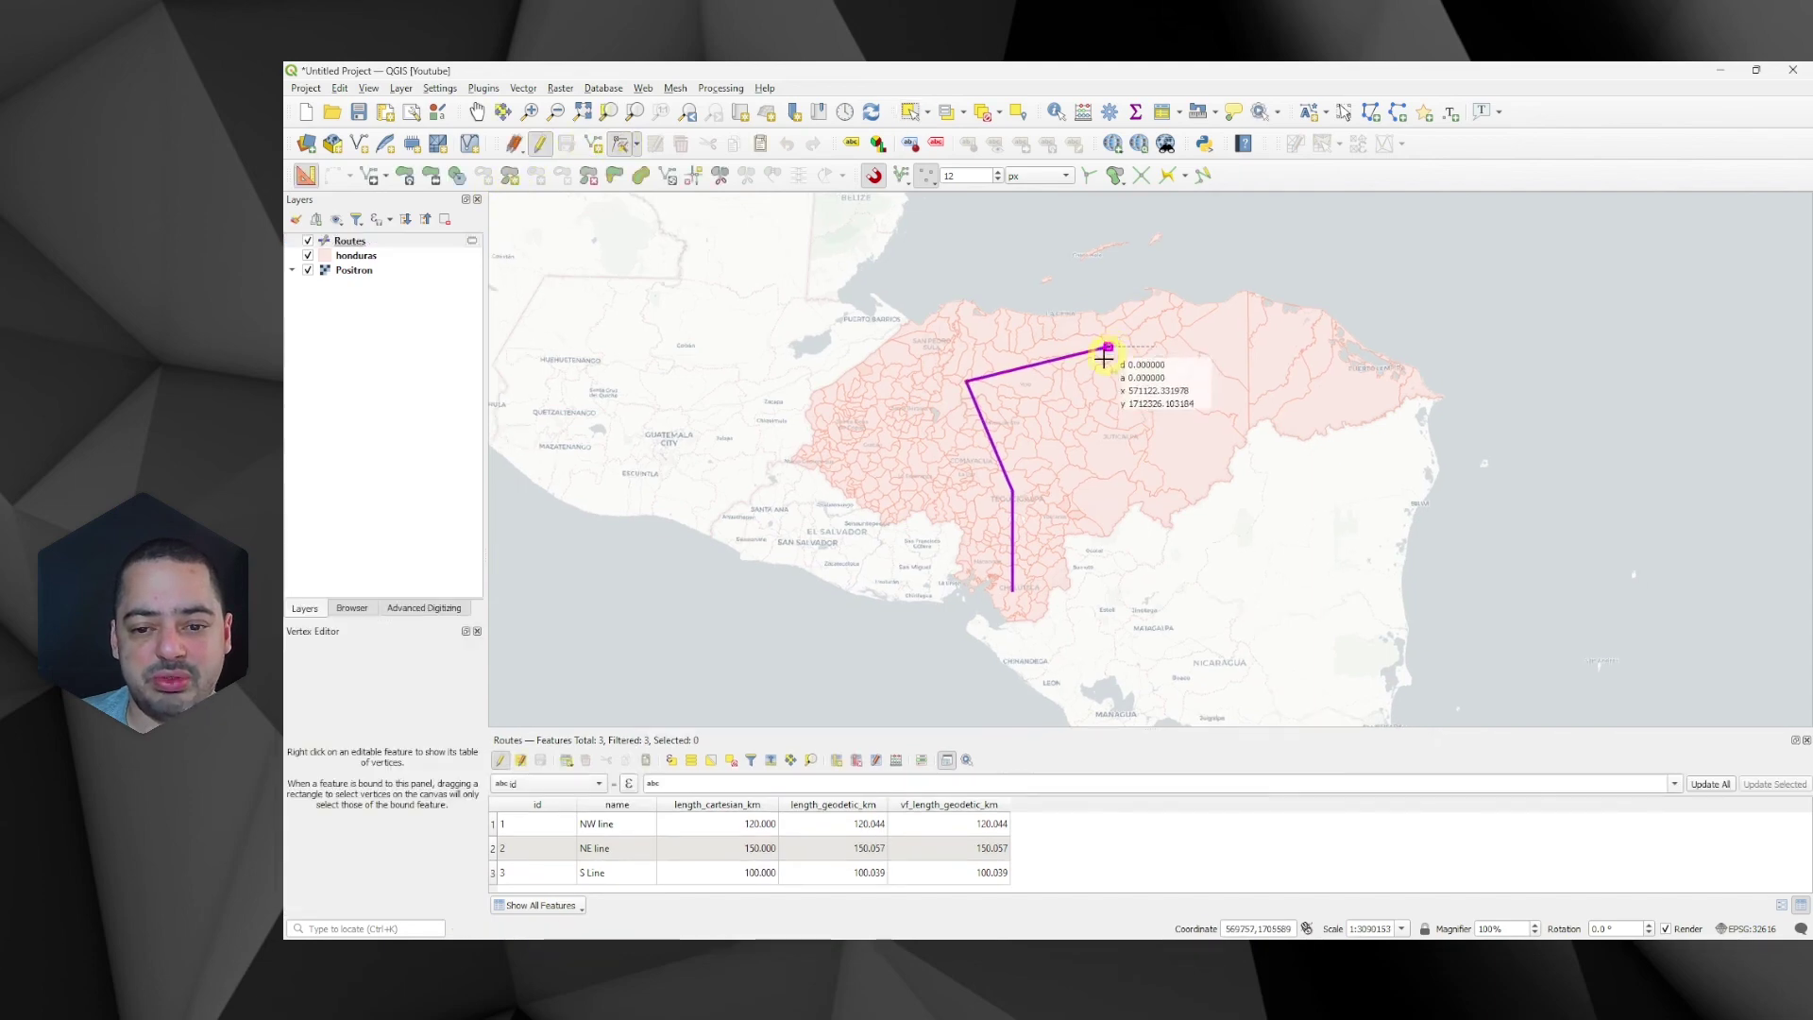
{"action": "left_click", "coordinate": [1102, 363]}
{"action": "left_click", "coordinate": [1189, 567]}
{"action": "left_click", "coordinate": [910, 112]}
{"action": "left_click", "coordinate": [1083, 469]}
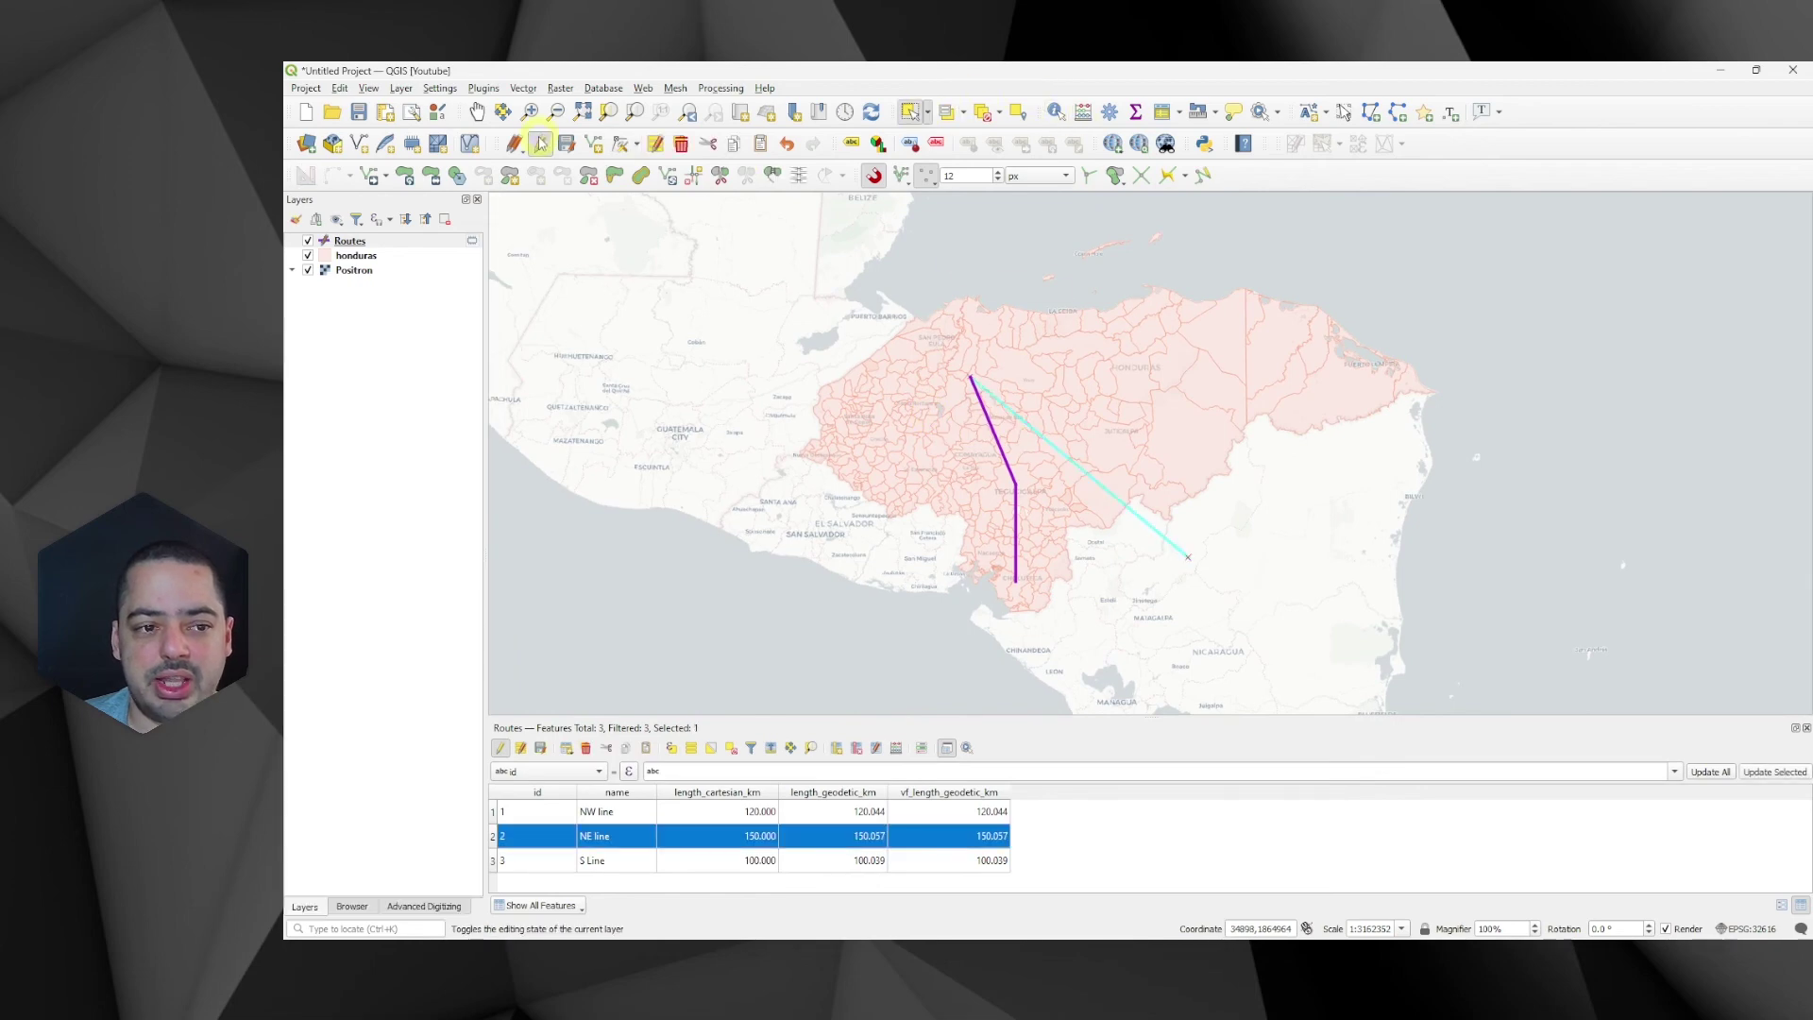
{"action": "left_click", "coordinate": [565, 143]}
{"action": "left_click", "coordinate": [539, 144]}
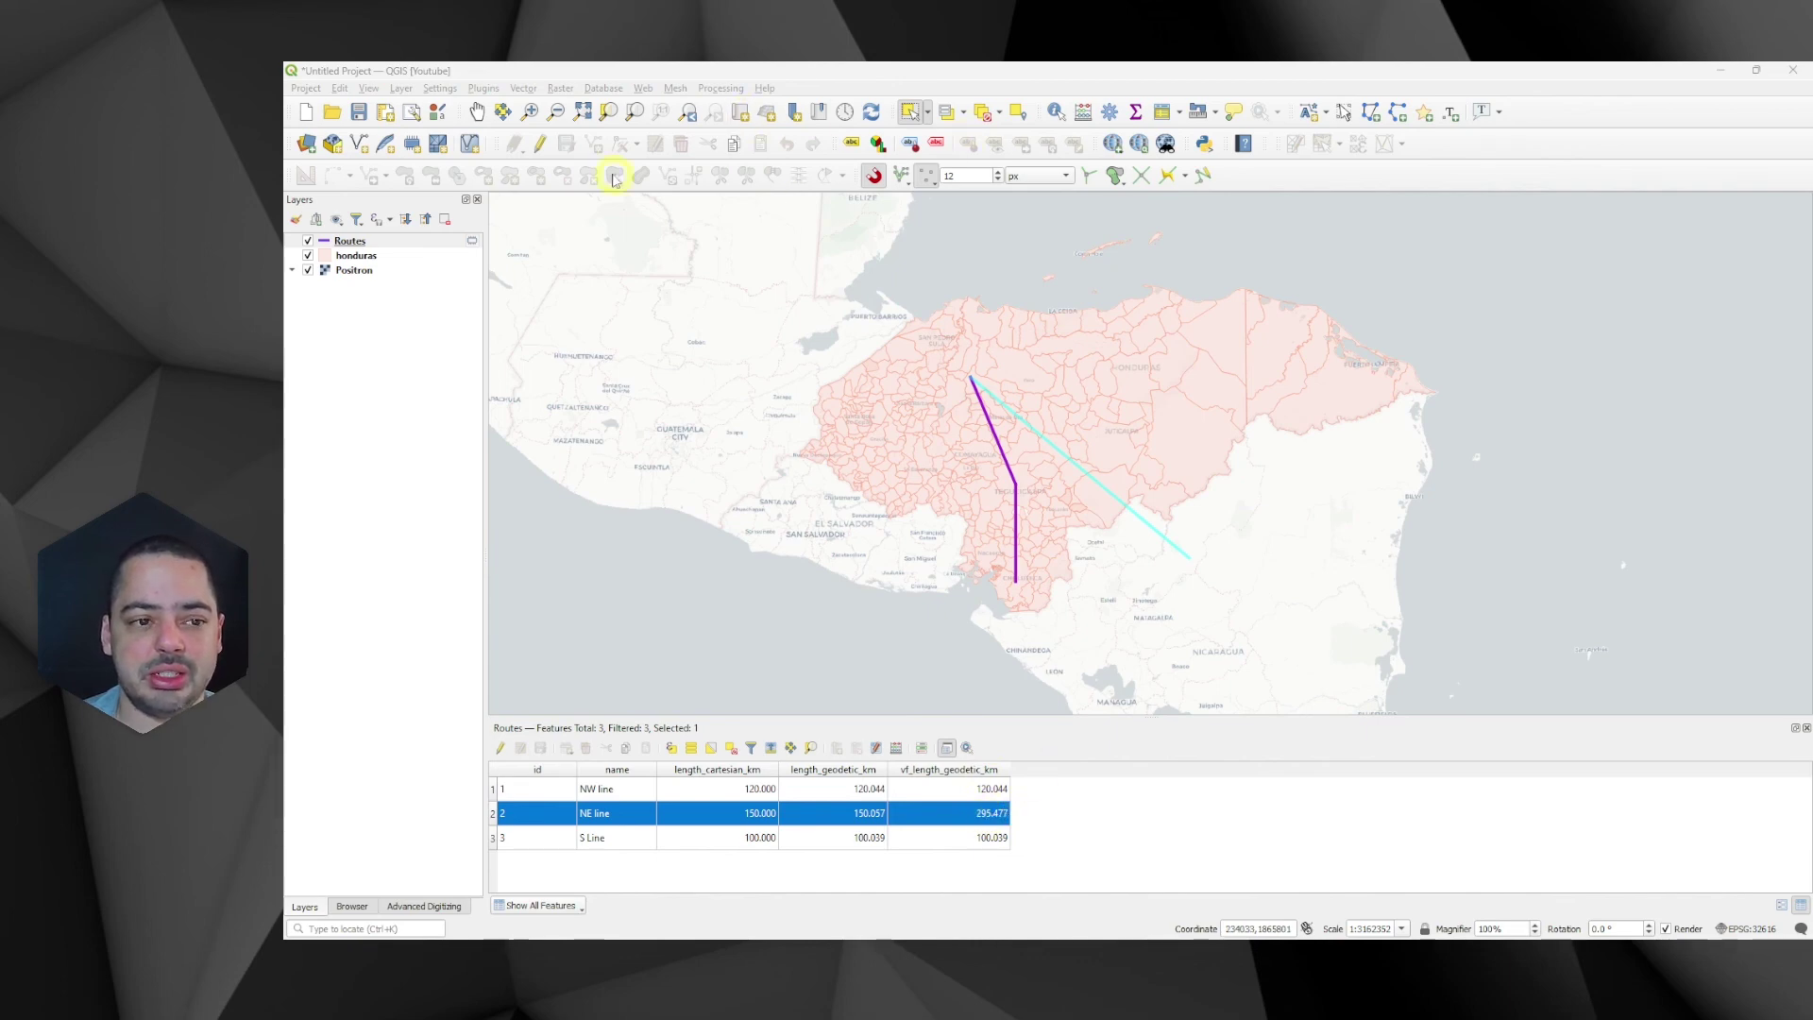
Resume editing and move the NE line's end point back to the north.
{"action": "left_click", "coordinate": [539, 144]}
{"action": "left_click", "coordinate": [620, 144]}
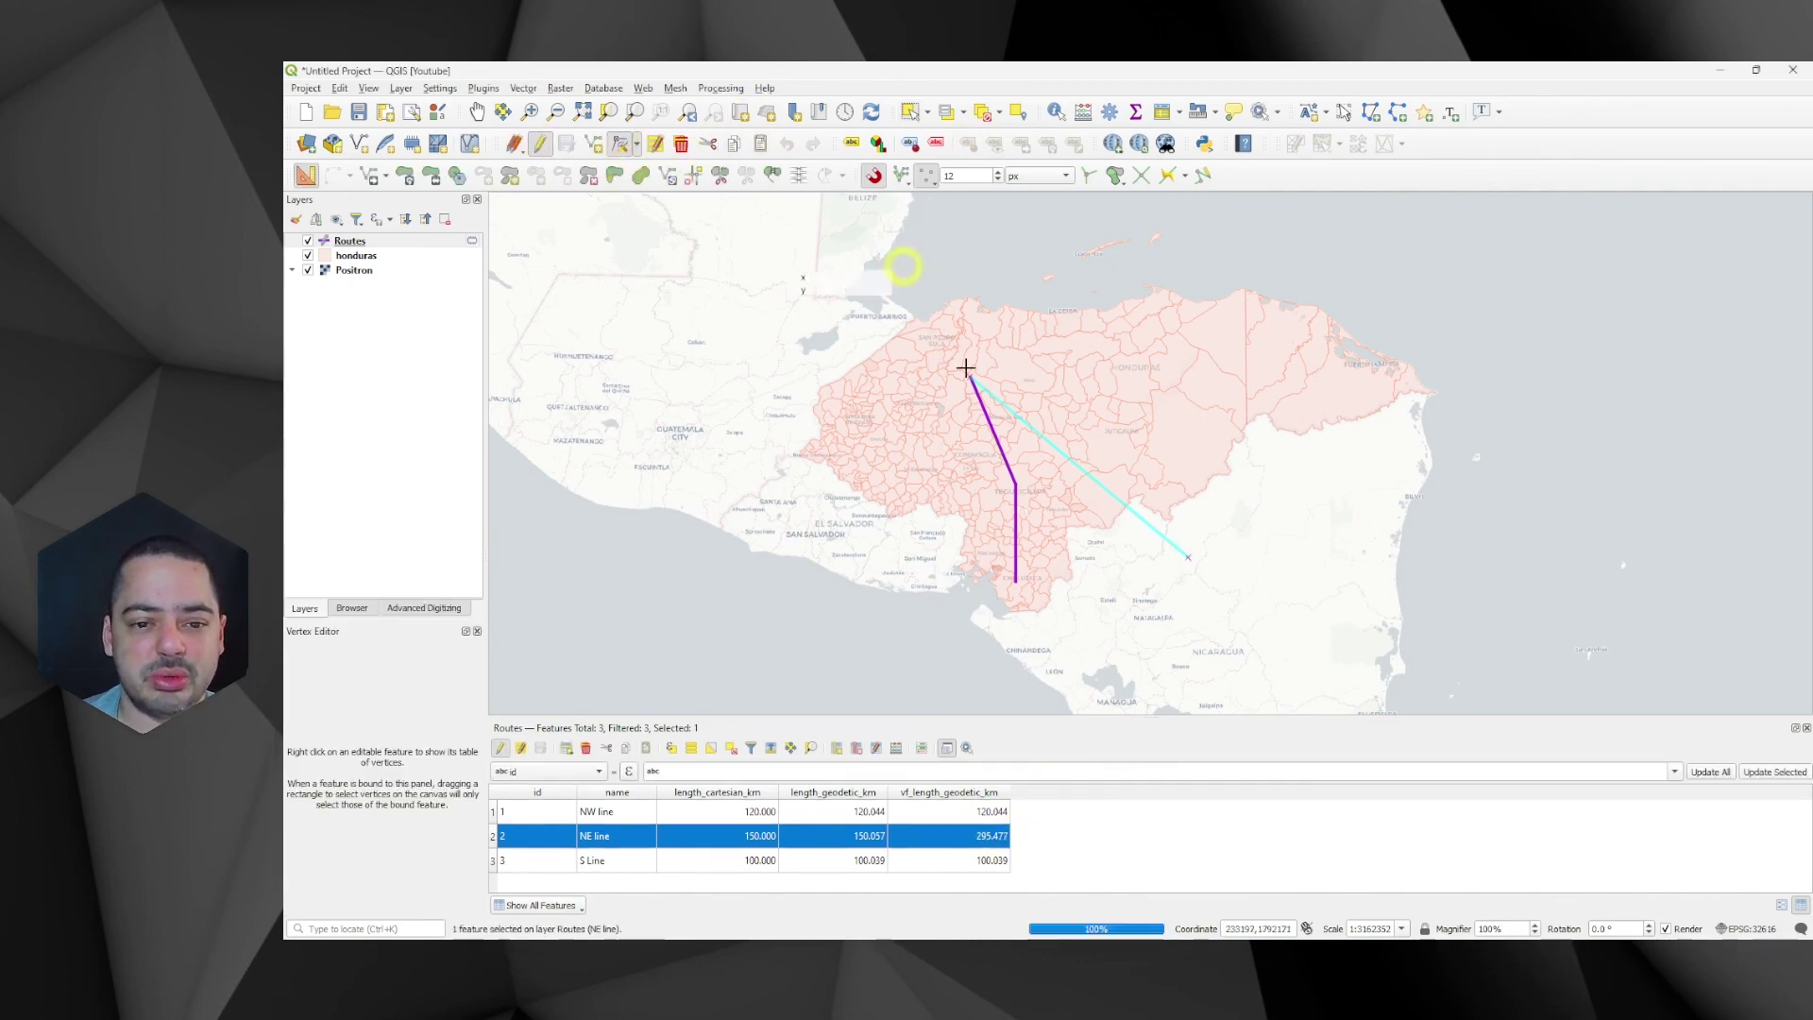
{"action": "left_click", "coordinate": [1188, 556]}
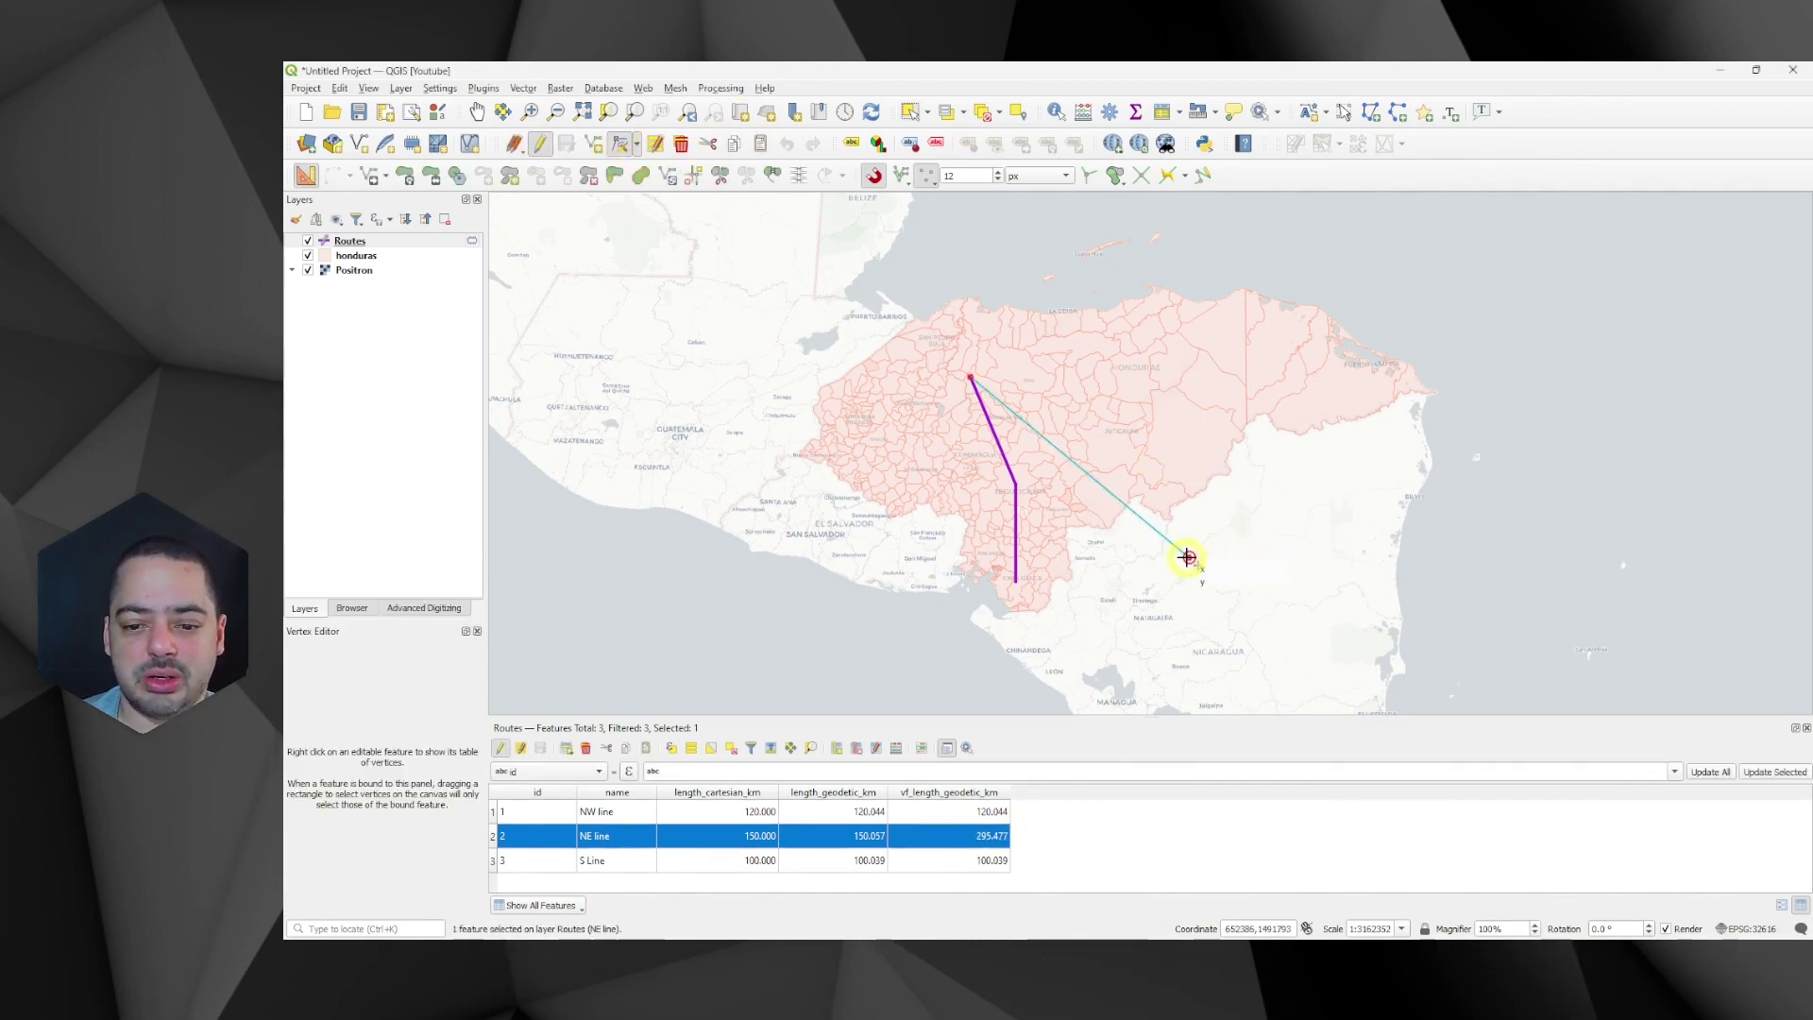
{"action": "left_click", "coordinate": [1118, 342]}
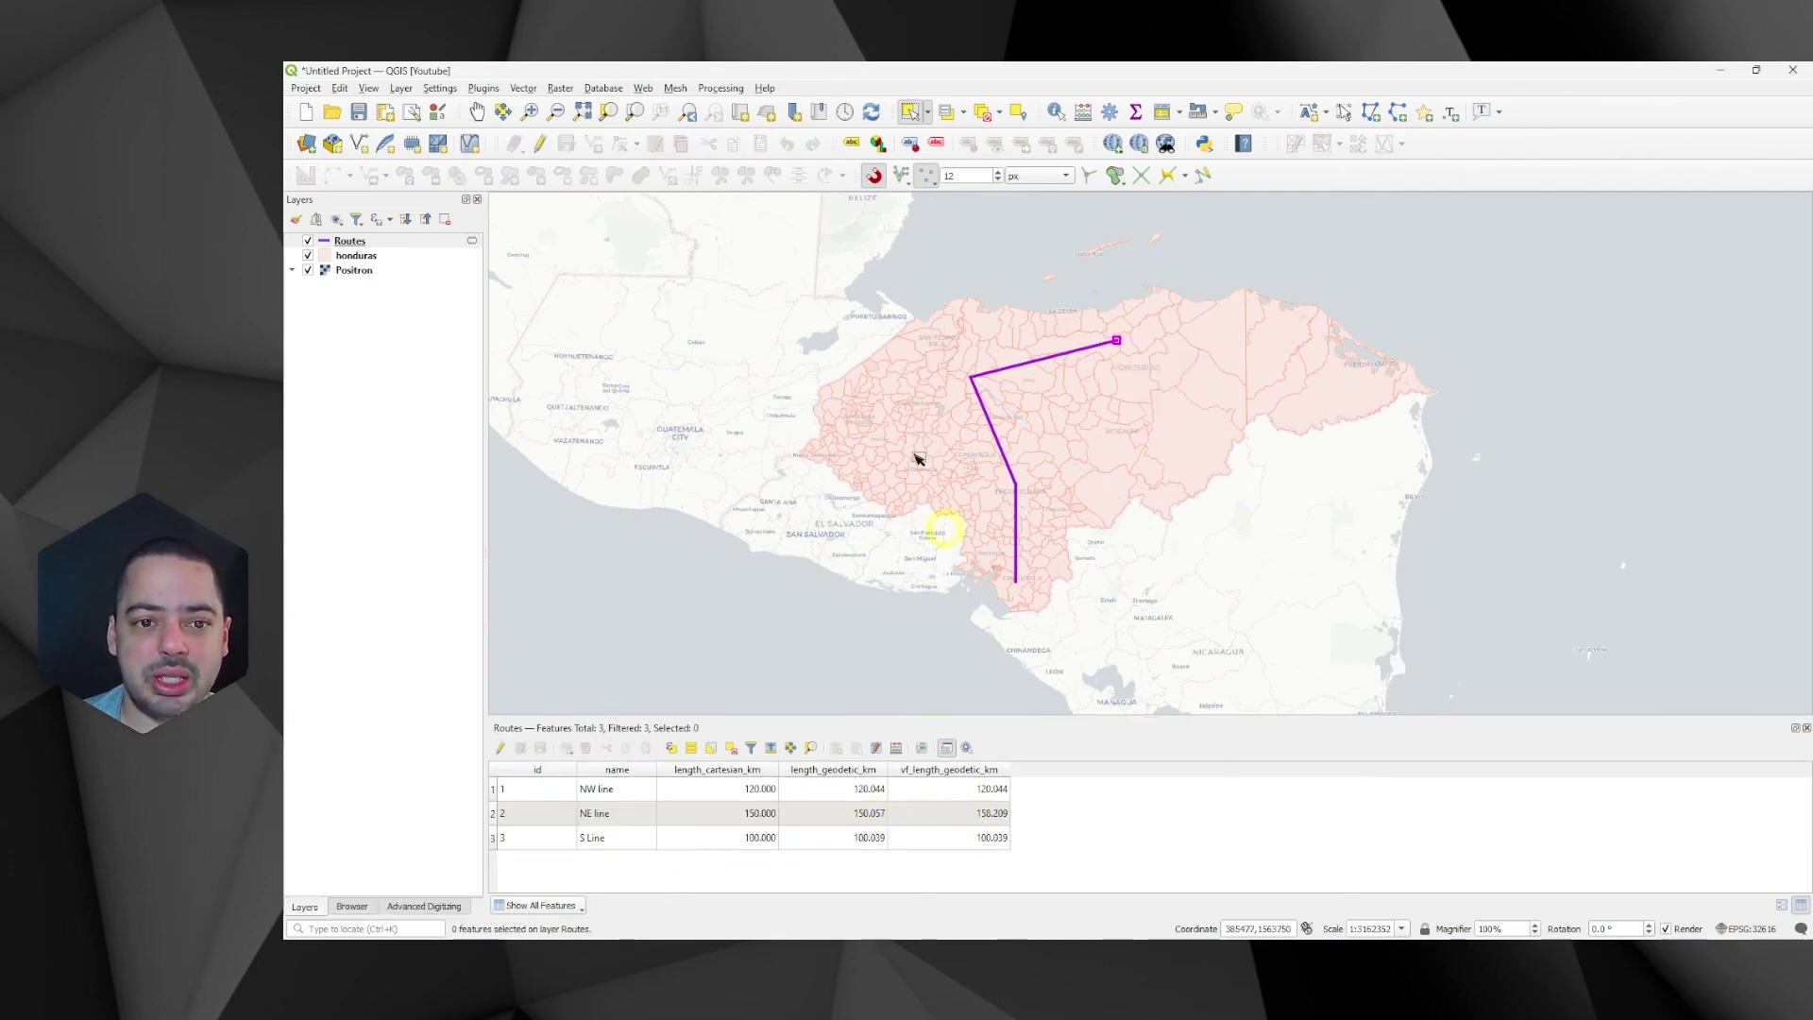
Start editing Routes and draw a fourth route across eastern Honduras.
{"action": "left_click", "coordinate": [539, 143]}
{"action": "key", "text": "ctrl+."}
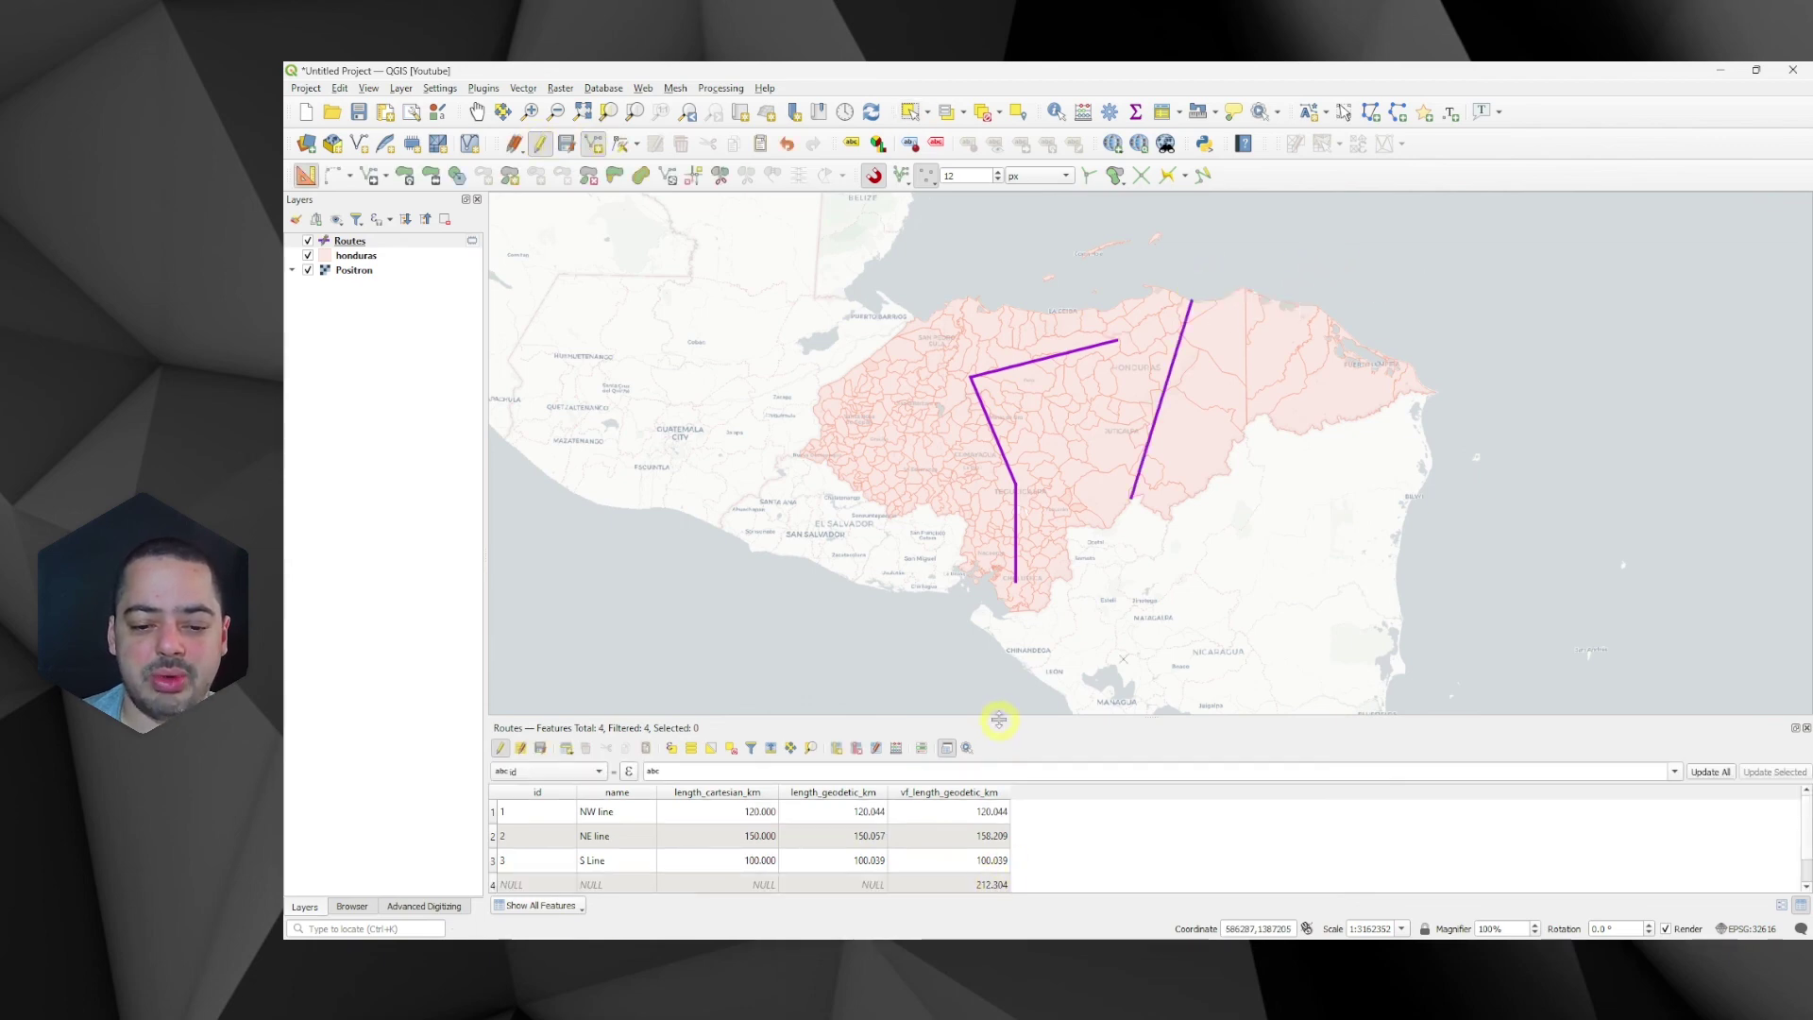
{"action": "left_click_drag", "start_coordinate": [999, 720], "coordinate": [999, 674]}
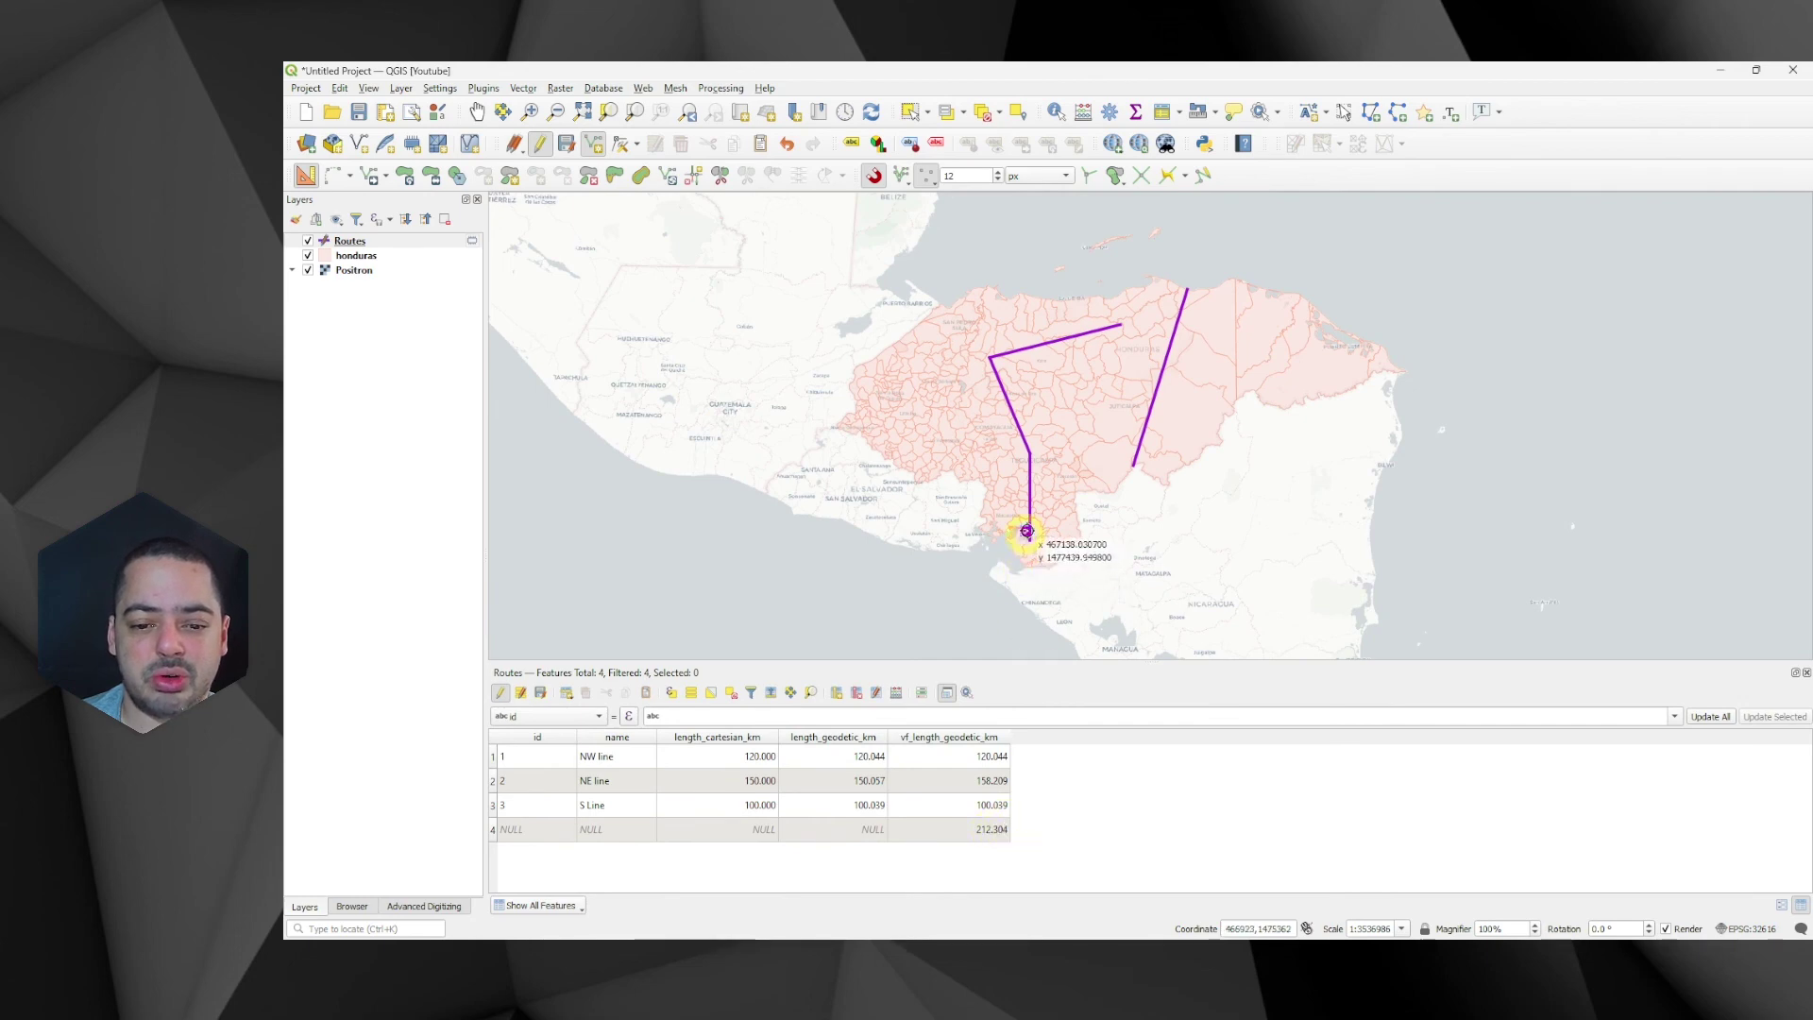
Shift the S Line's end point west and save, updating its virtual length to 104.361.
{"action": "left_click", "coordinate": [912, 110]}
{"action": "left_click", "coordinate": [1030, 515]}
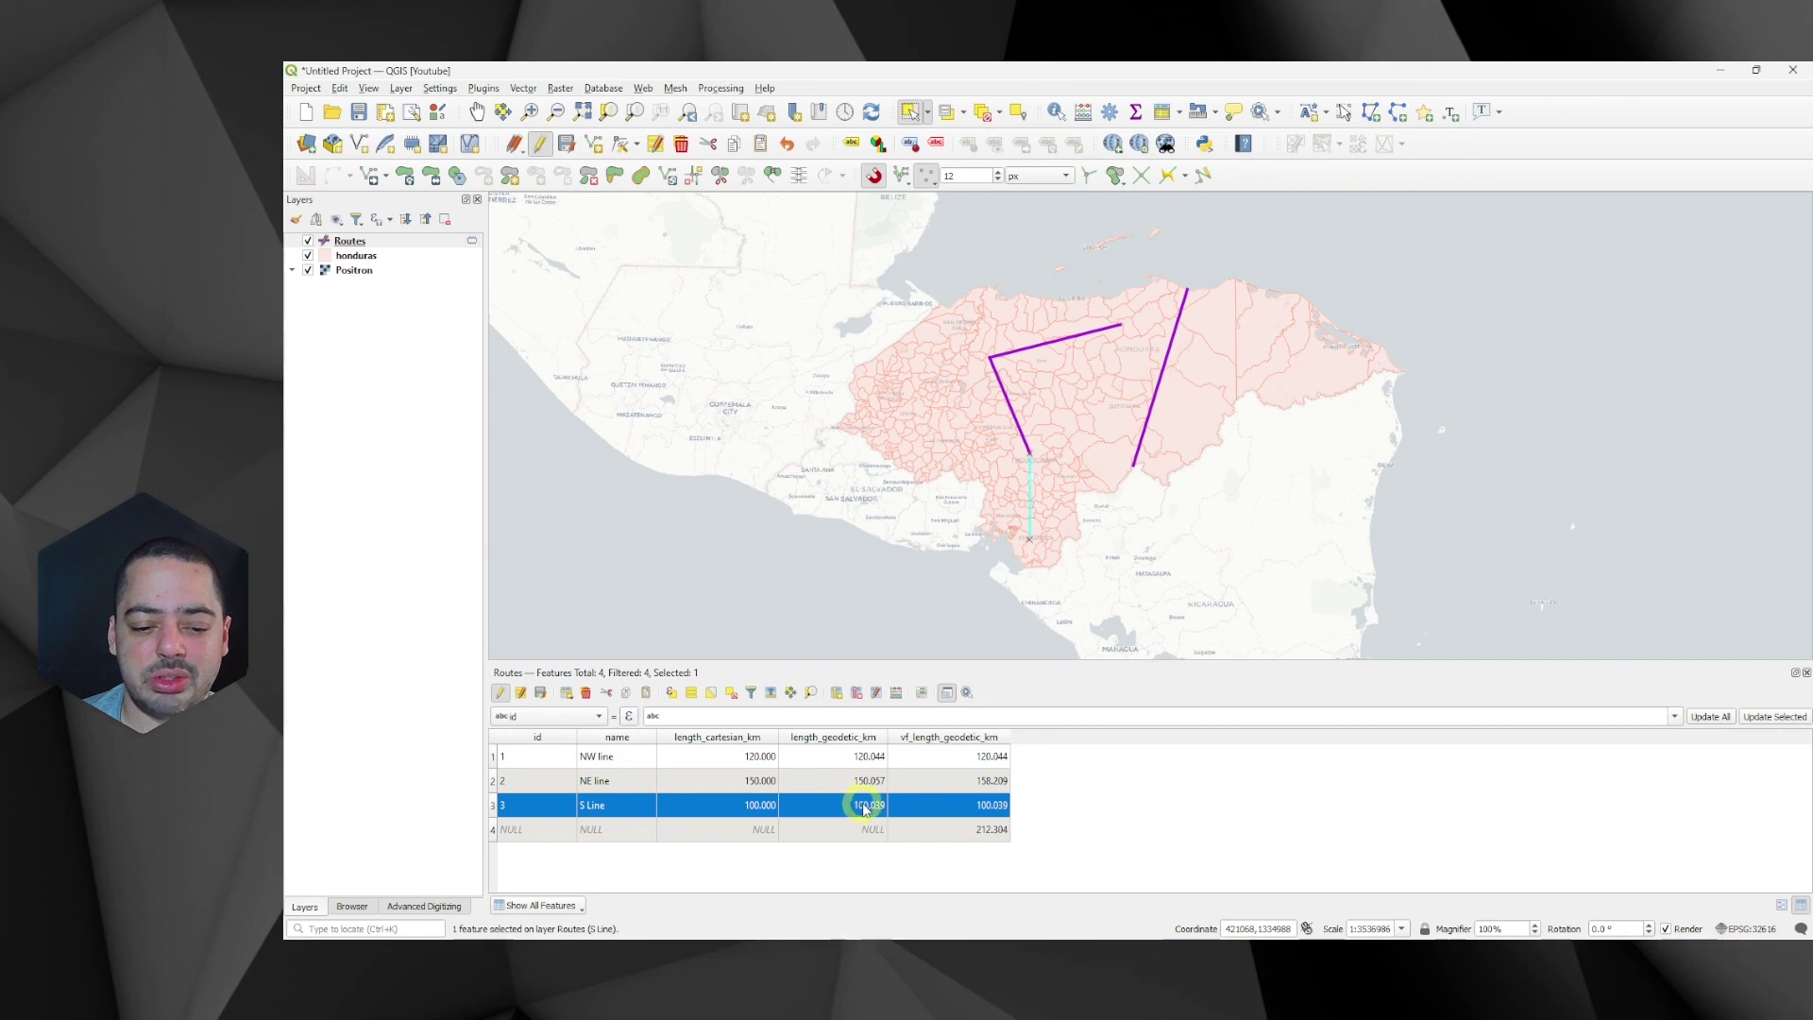
{"action": "left_click", "coordinate": [621, 143]}
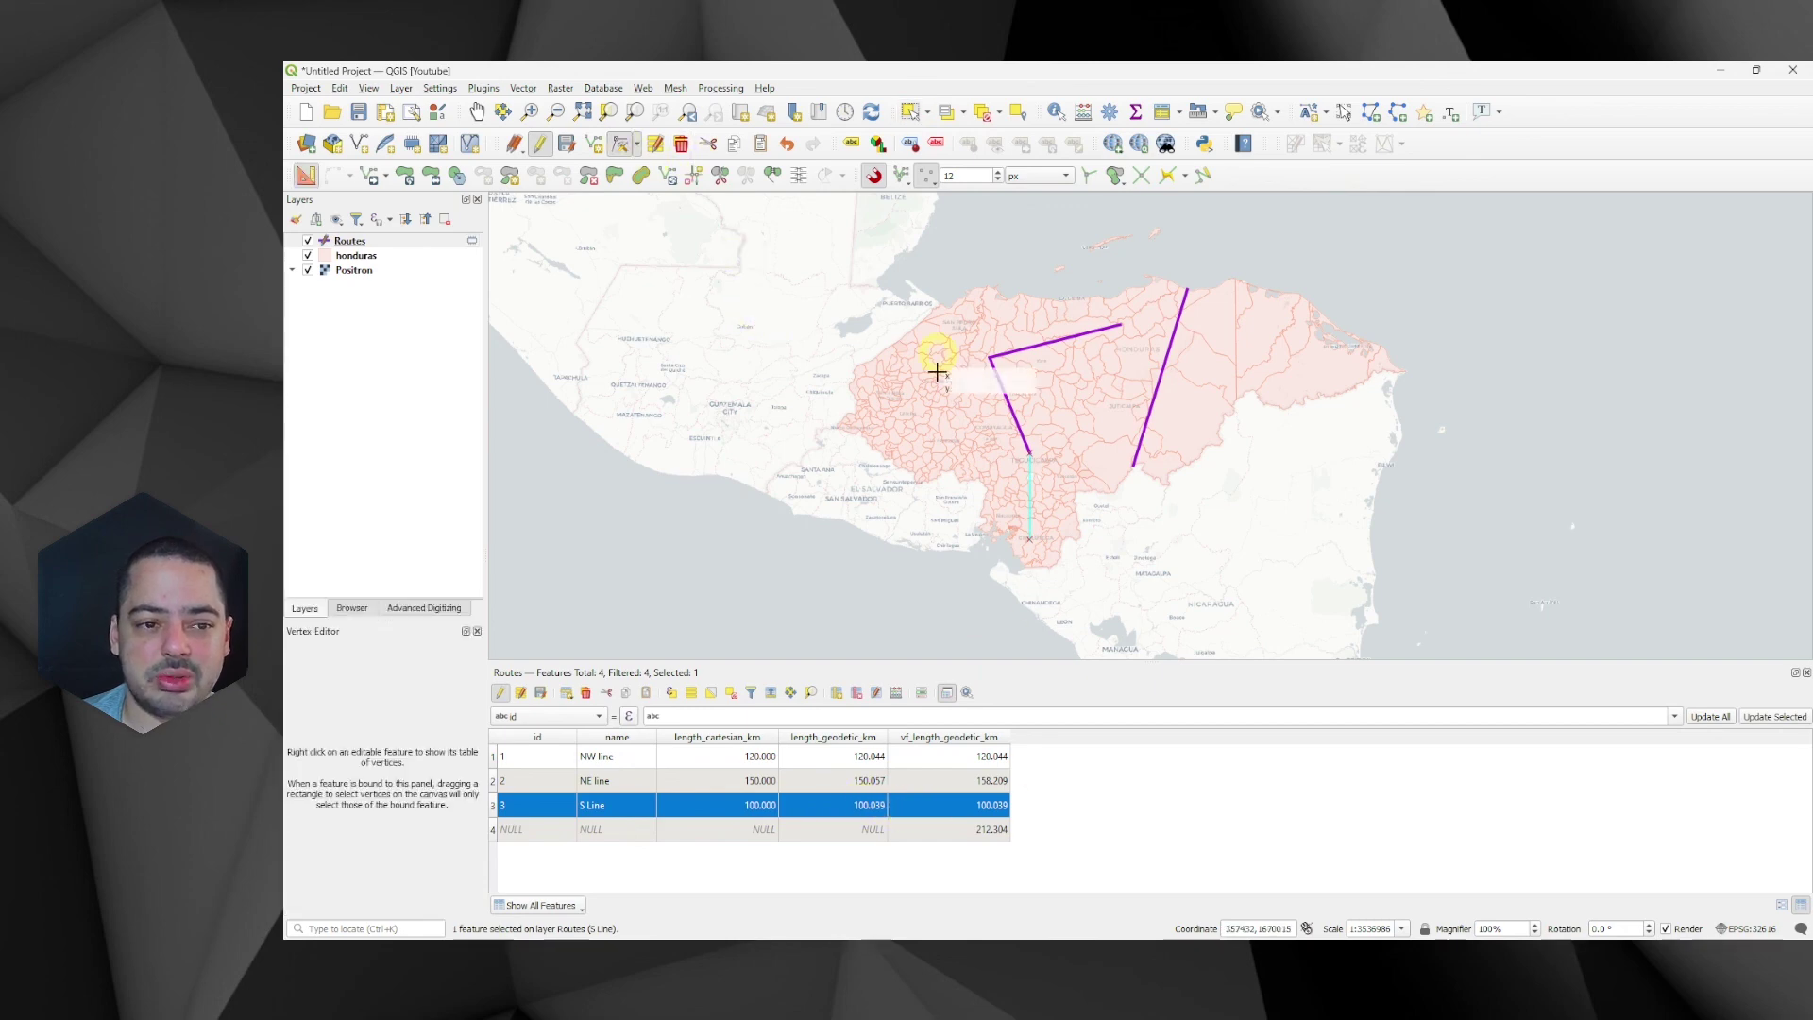
{"action": "left_click", "coordinate": [1029, 538]}
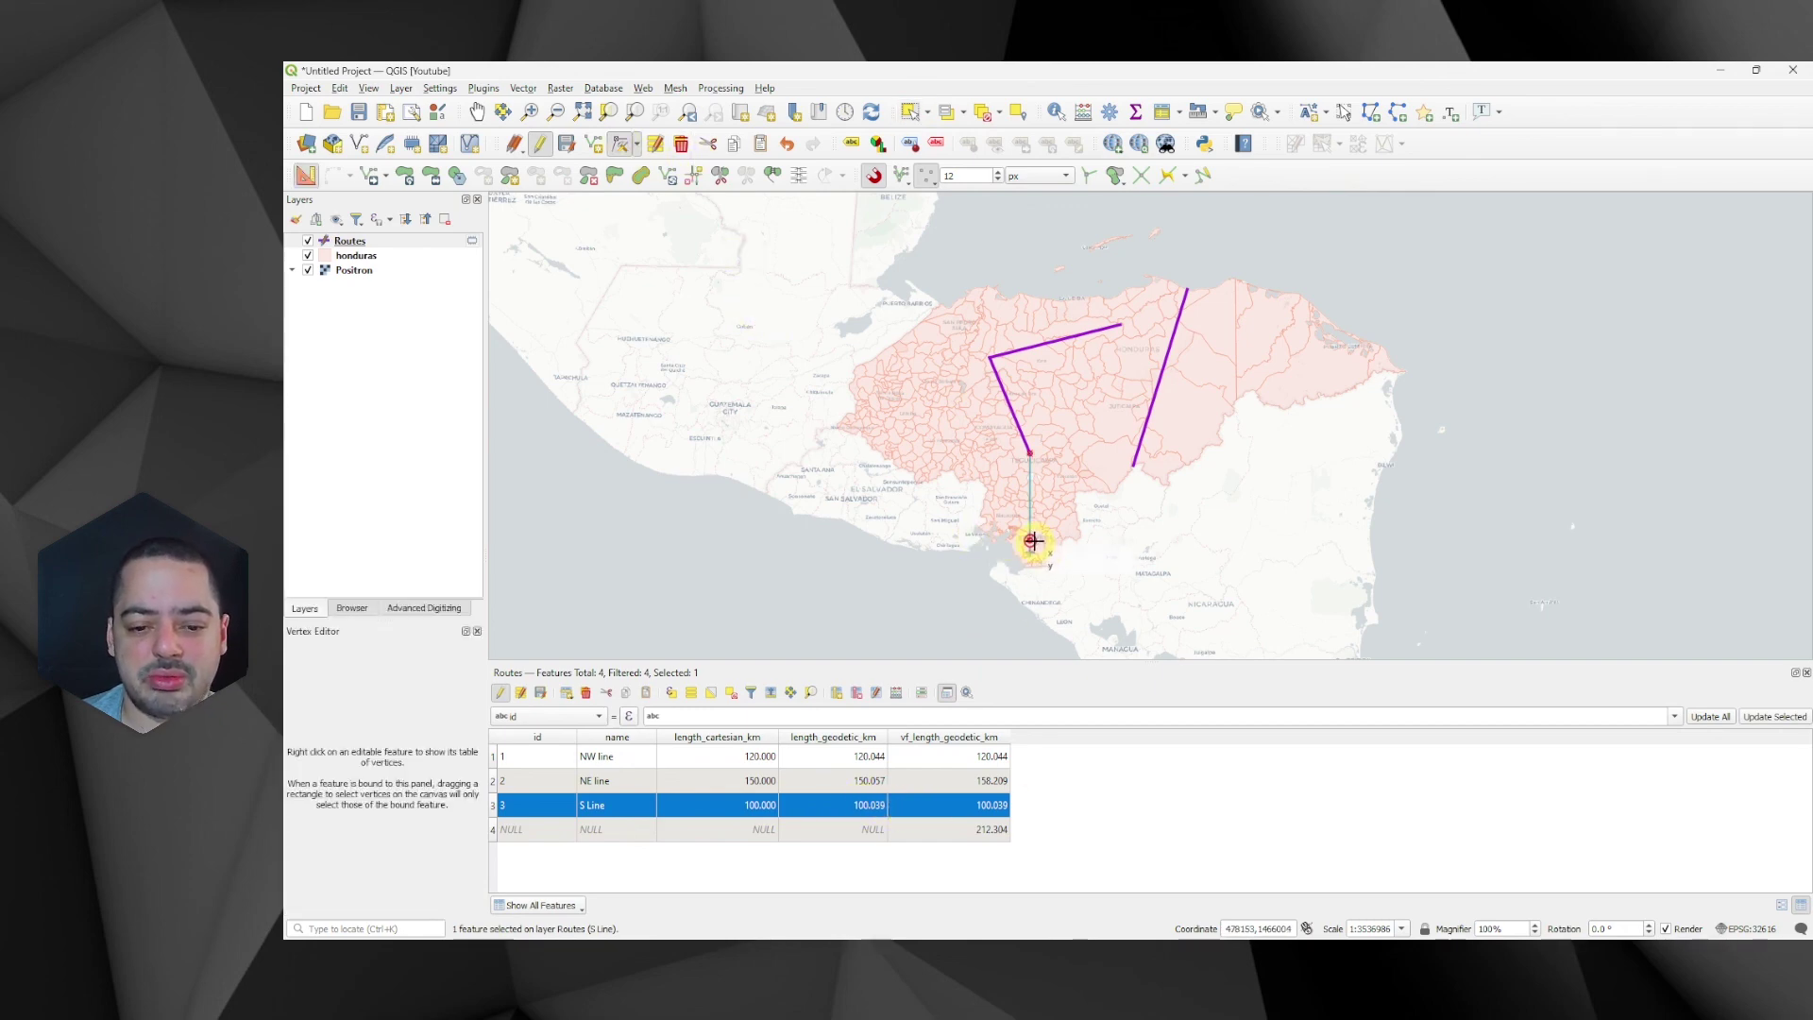
{"action": "left_click", "coordinate": [978, 526]}
{"action": "left_click", "coordinate": [540, 693]}
{"action": "left_click", "coordinate": [502, 693]}
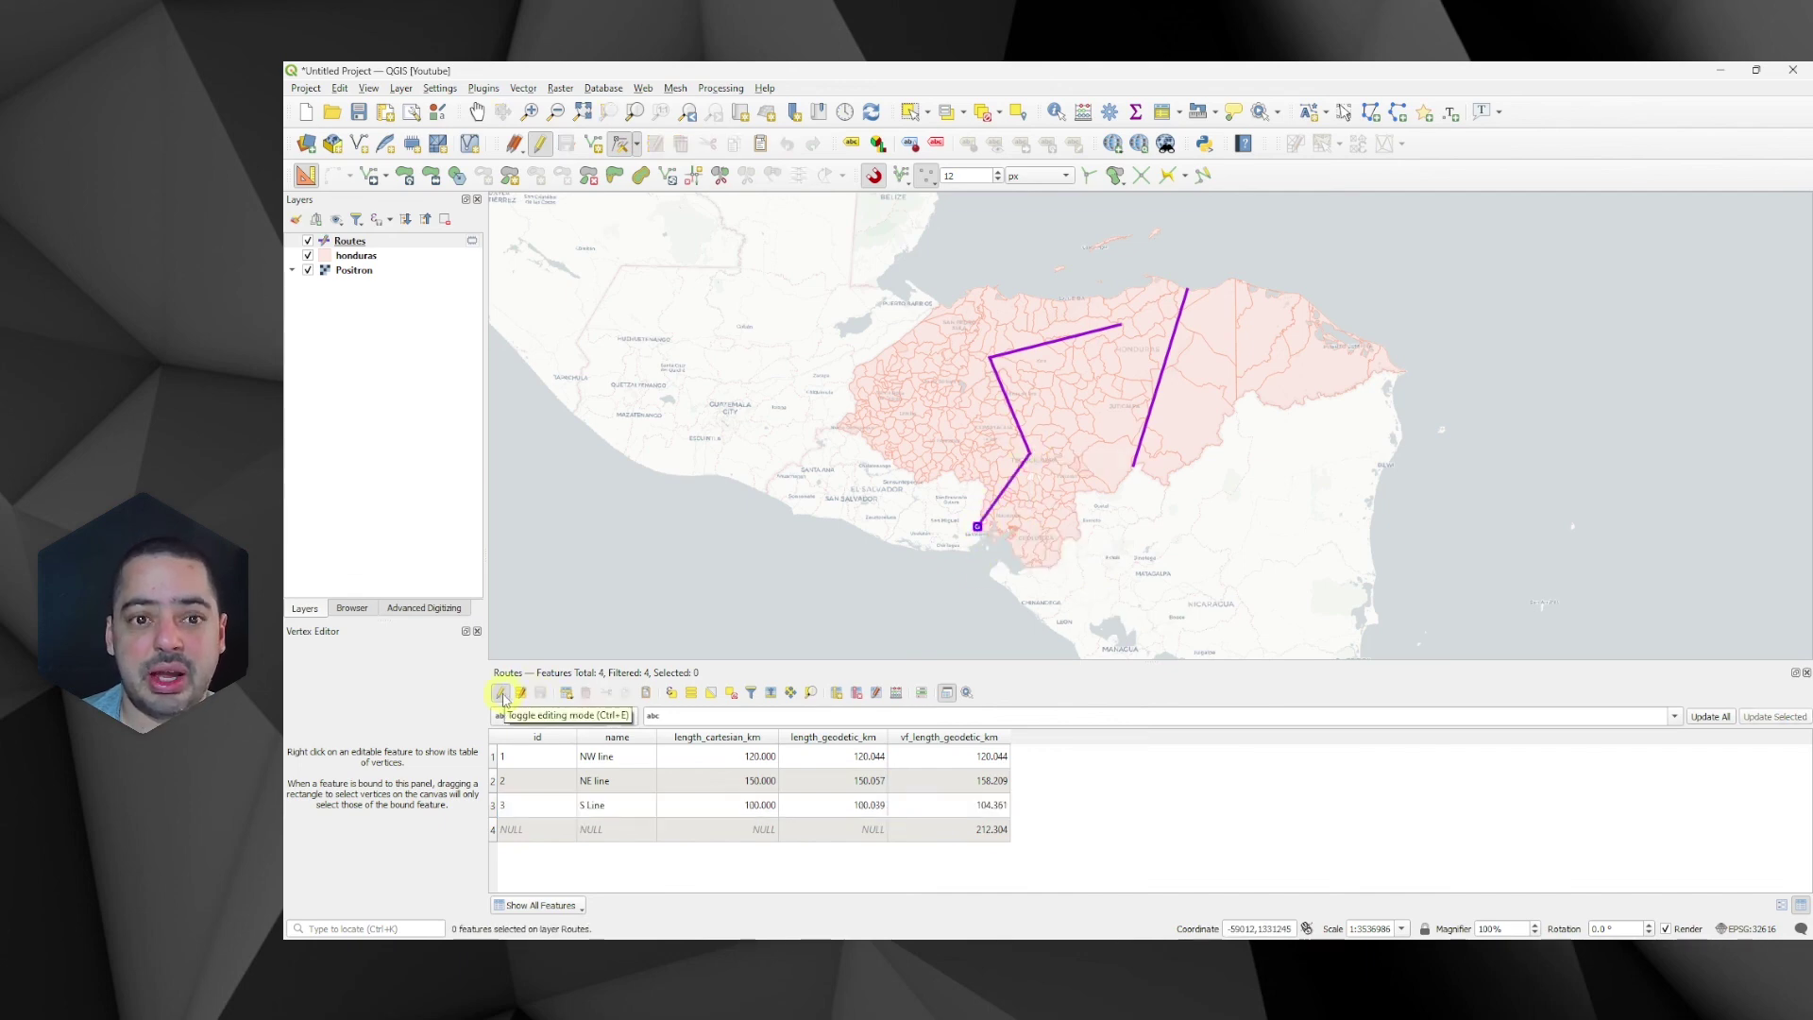